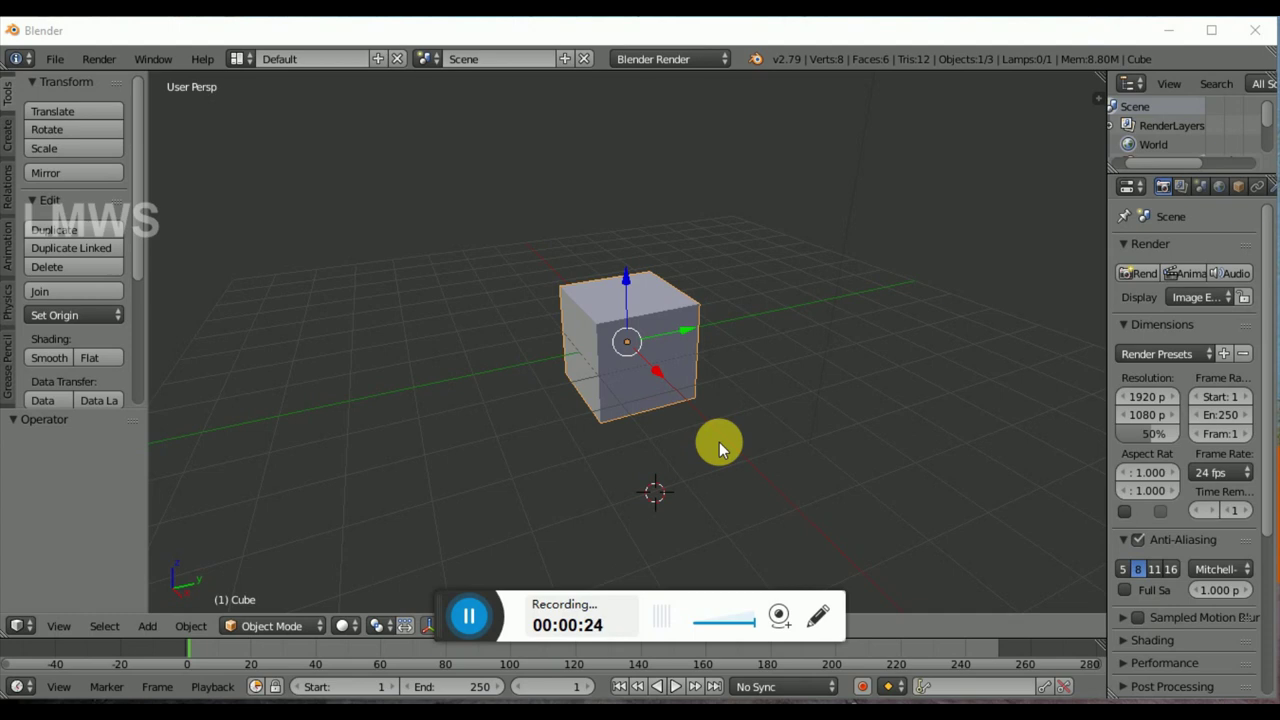
Step: Orbit around the default cube to see it from the side and corner-on
drag(447, 604, 838, 603)
middle_drag(633, 352, 477, 435)
middle_drag(751, 374, 527, 374)
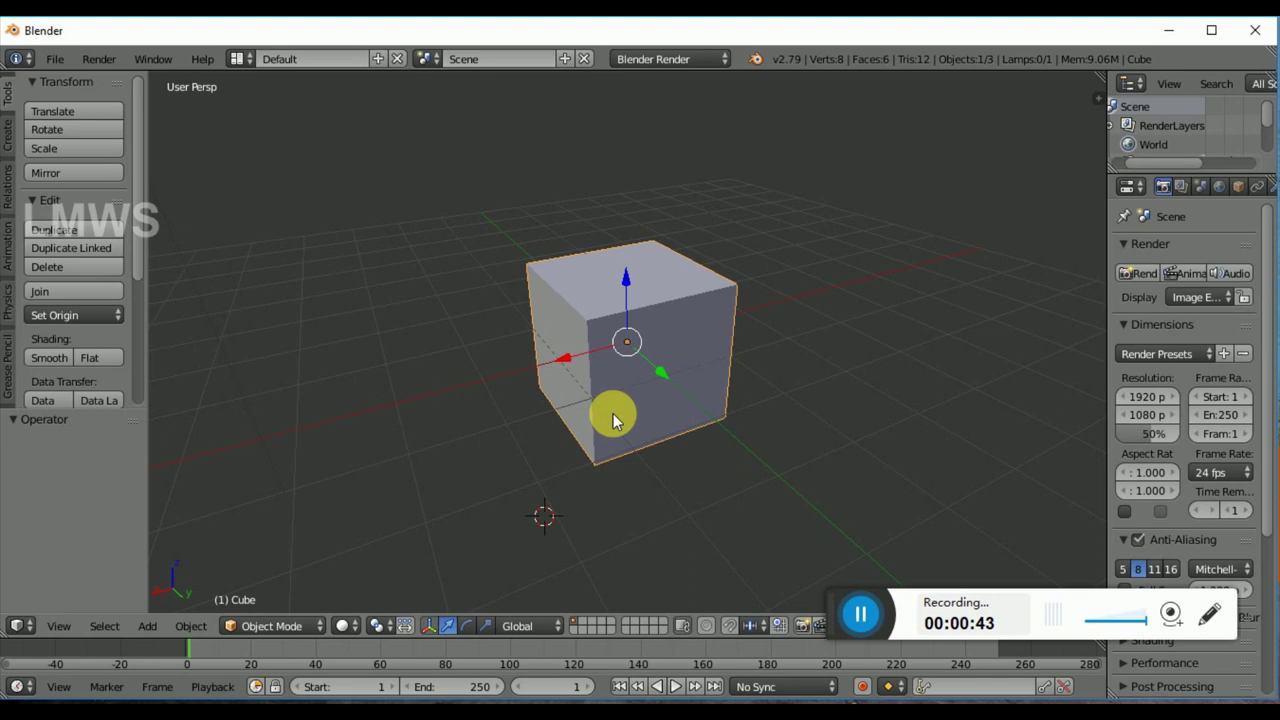
Step: Show the Open Recent list of .blend files with Shift+Ctrl+O
key(ctrl+o)
key(Escape)
key(ctrl+shift+o)
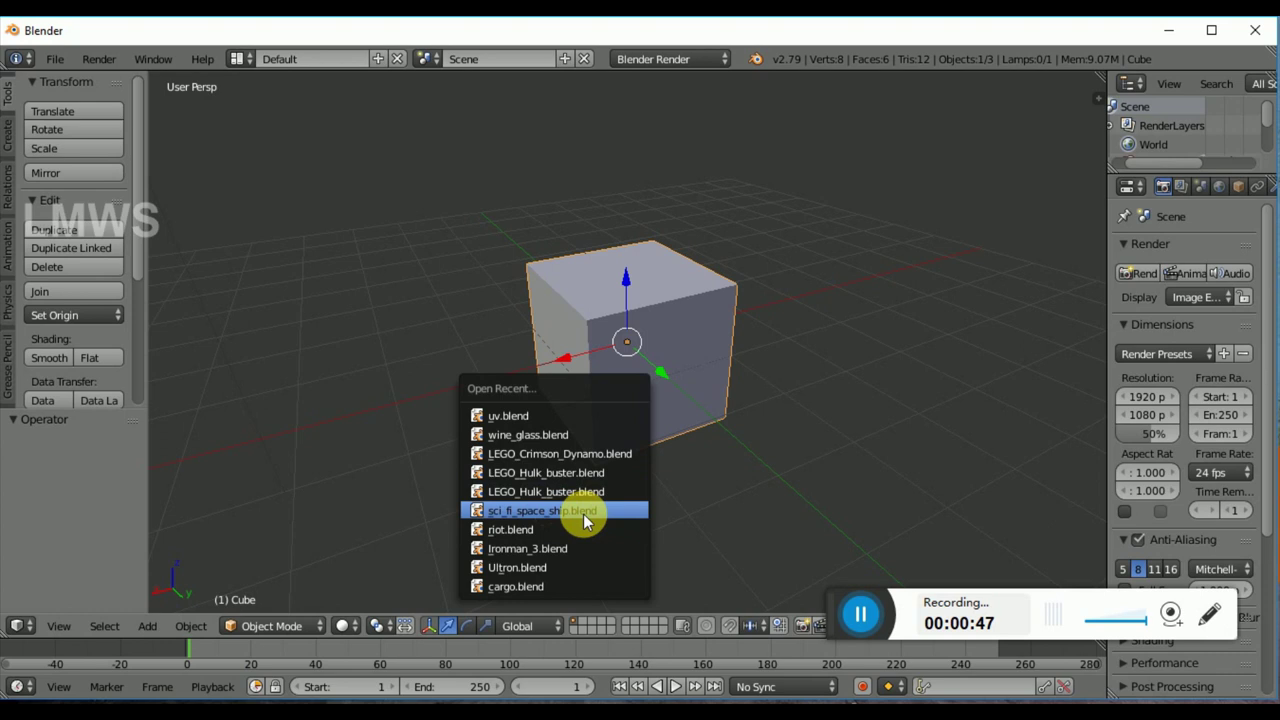
Step: Open LEGO_Crimson_Dynamo.blend and hide its Armature in the Outliner
click(590, 455)
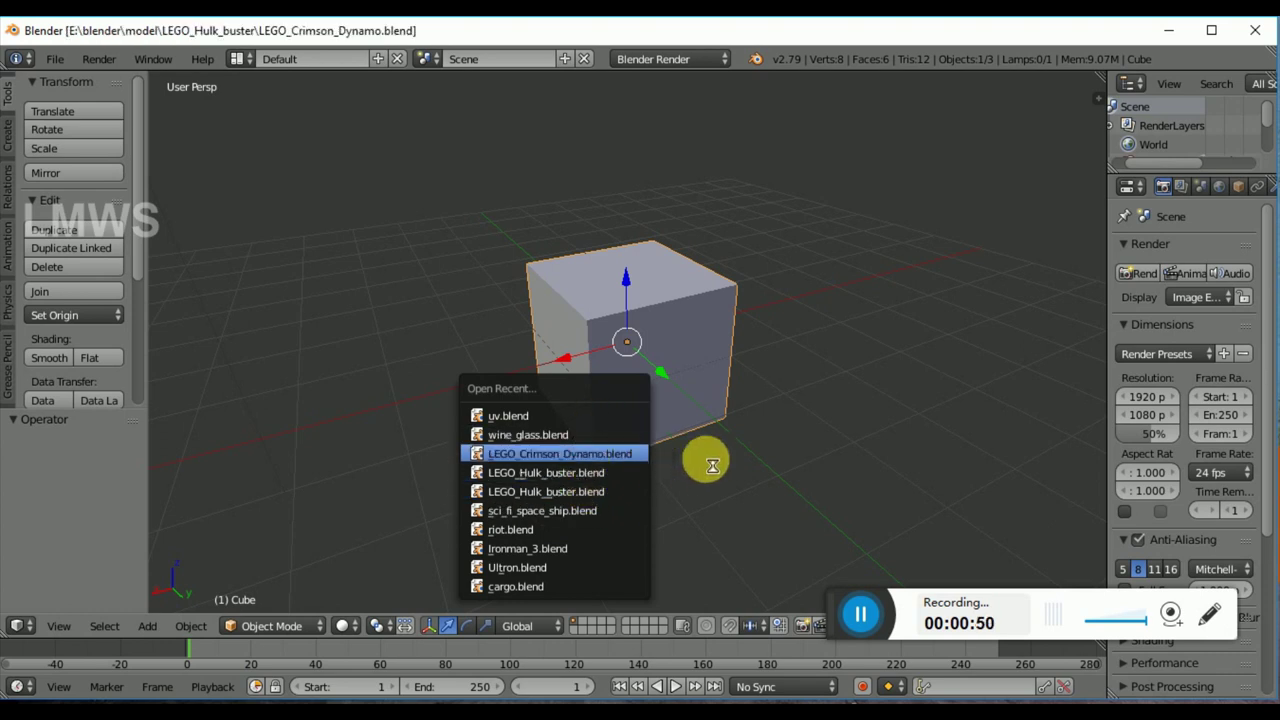
scroll(512, 432, up, 1)
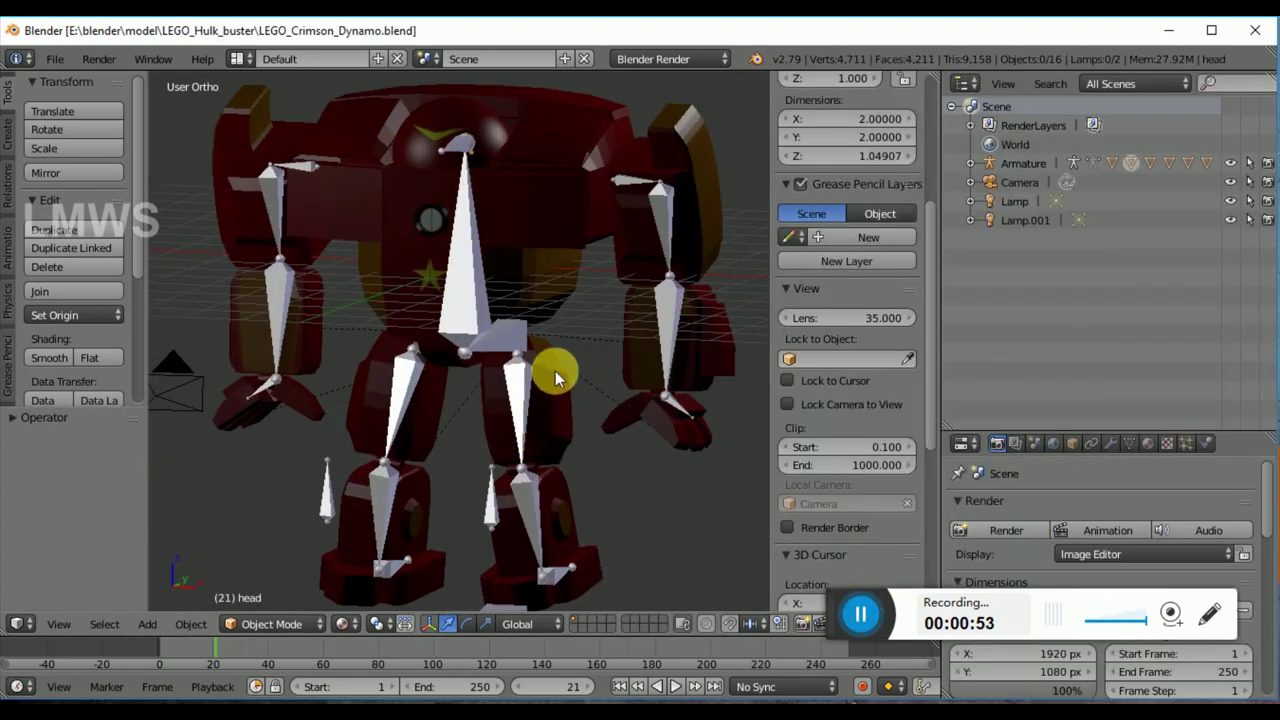
click(970, 163)
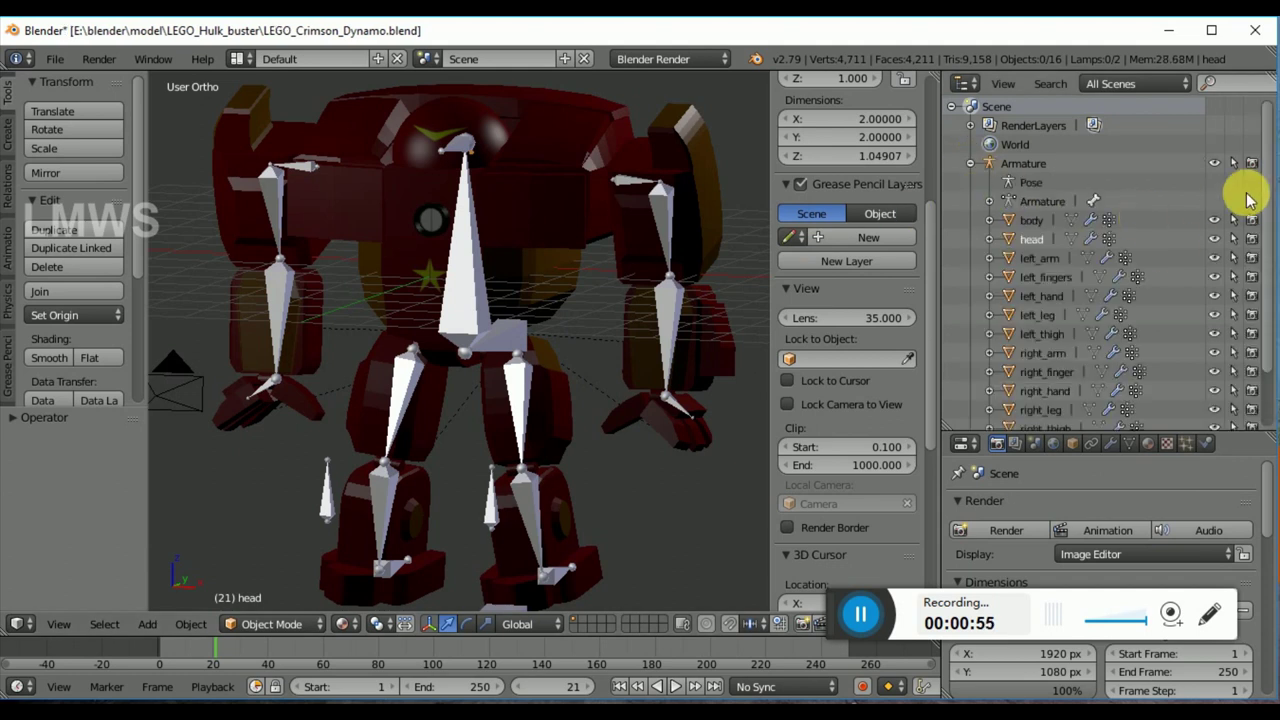
click(1215, 164)
click(968, 164)
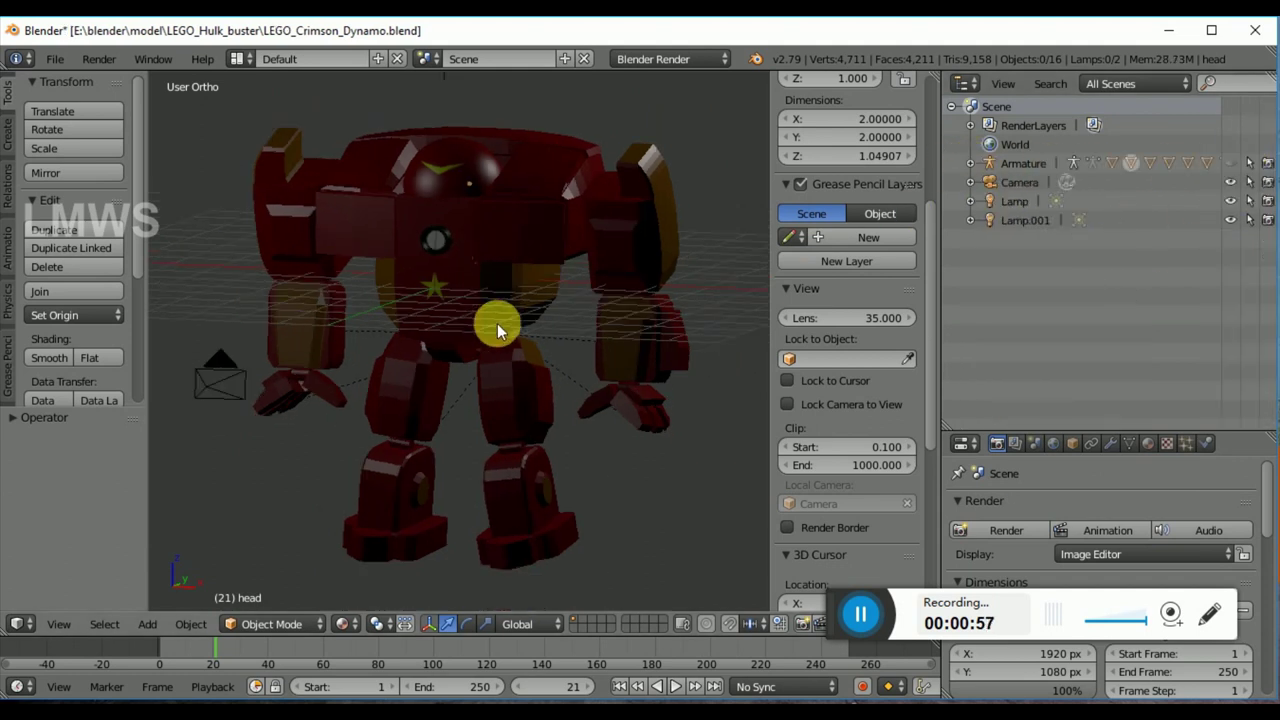
Step: Orbit to a frontal view of the robot and select its red dome head
middle_drag(549, 369, 633, 249)
scroll(697, 235, up, 2)
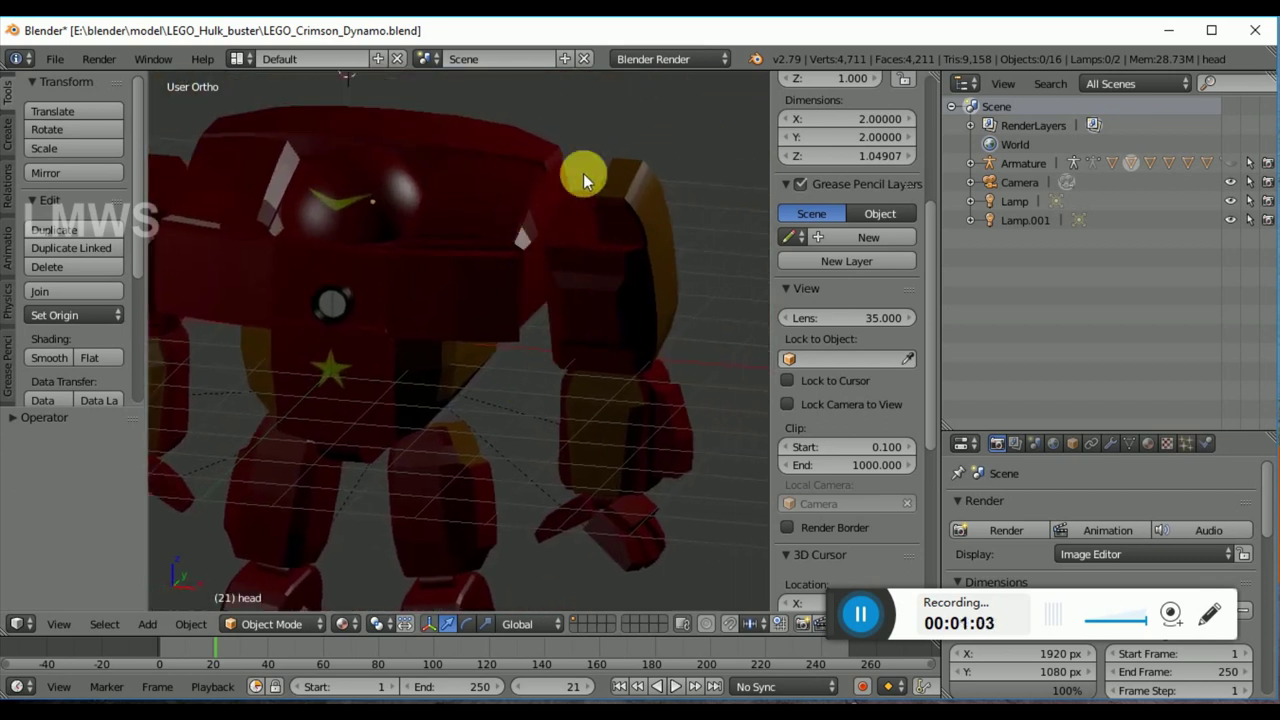
middle_drag(634, 449, 651, 291)
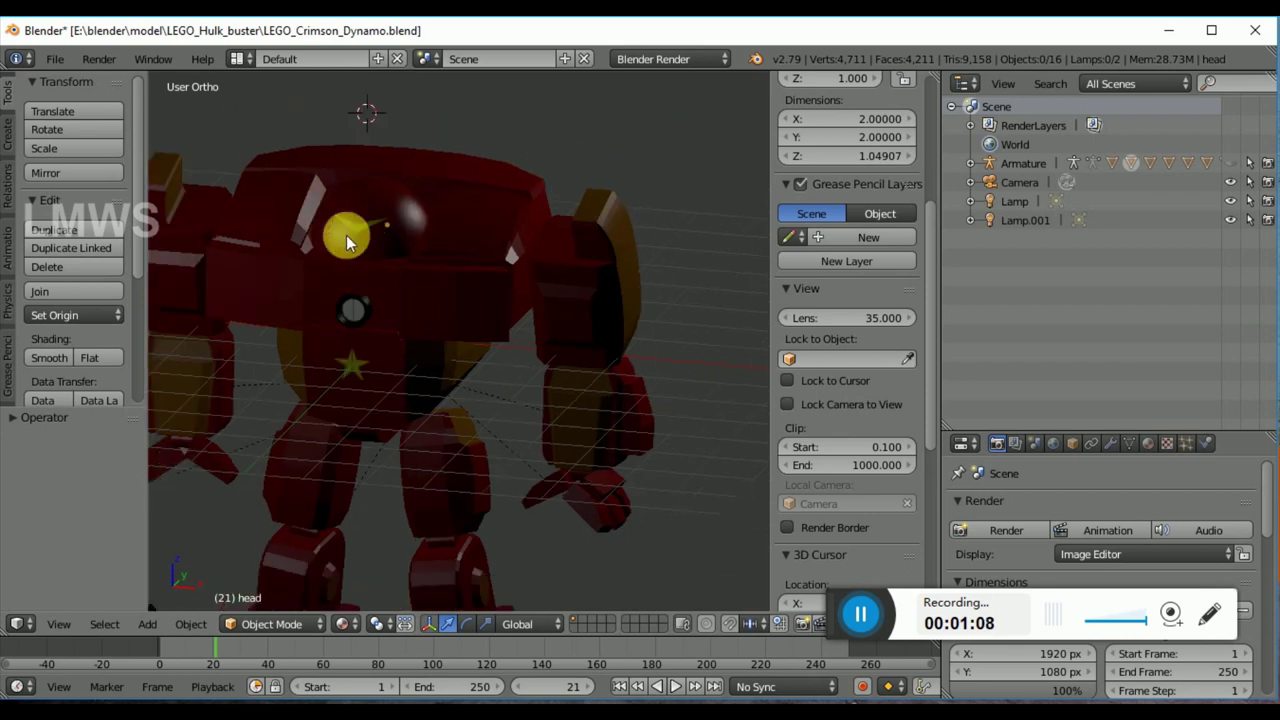
scroll(371, 400, up, 1)
right_click(390, 315)
right_click(415, 198)
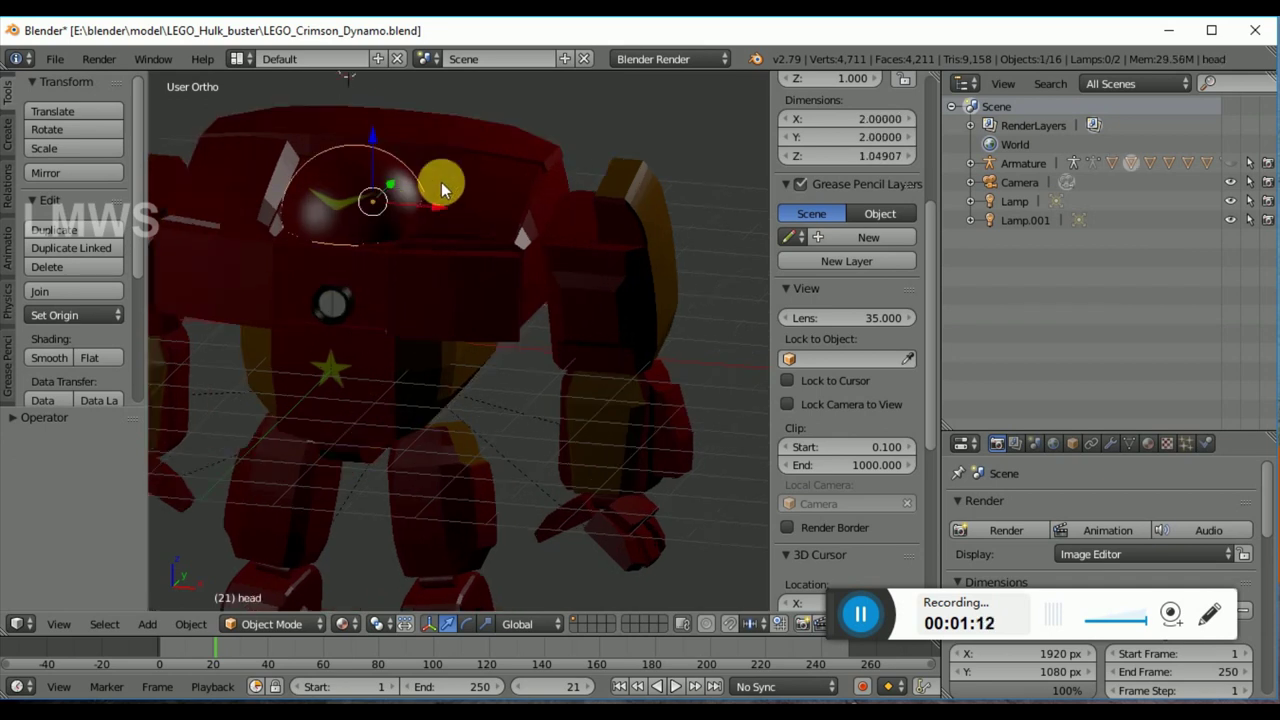
Step: Switch the workspace to the UV Editing layout
click(237, 58)
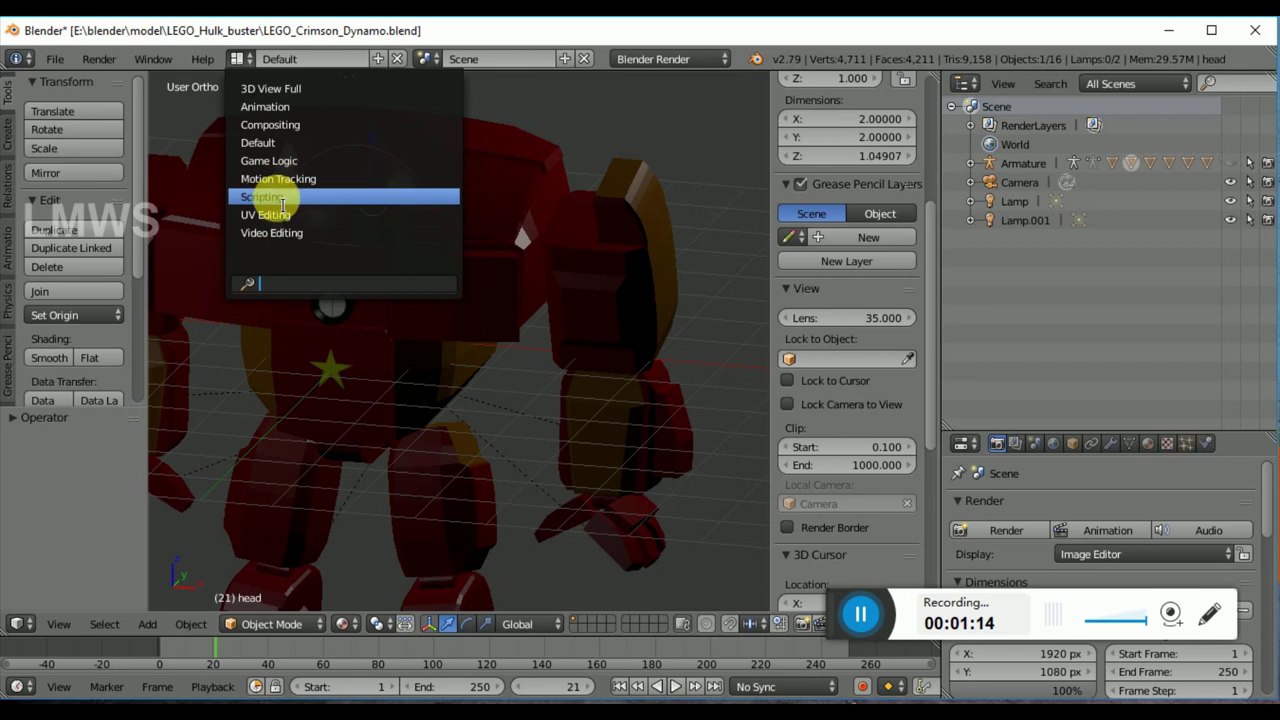
click(276, 222)
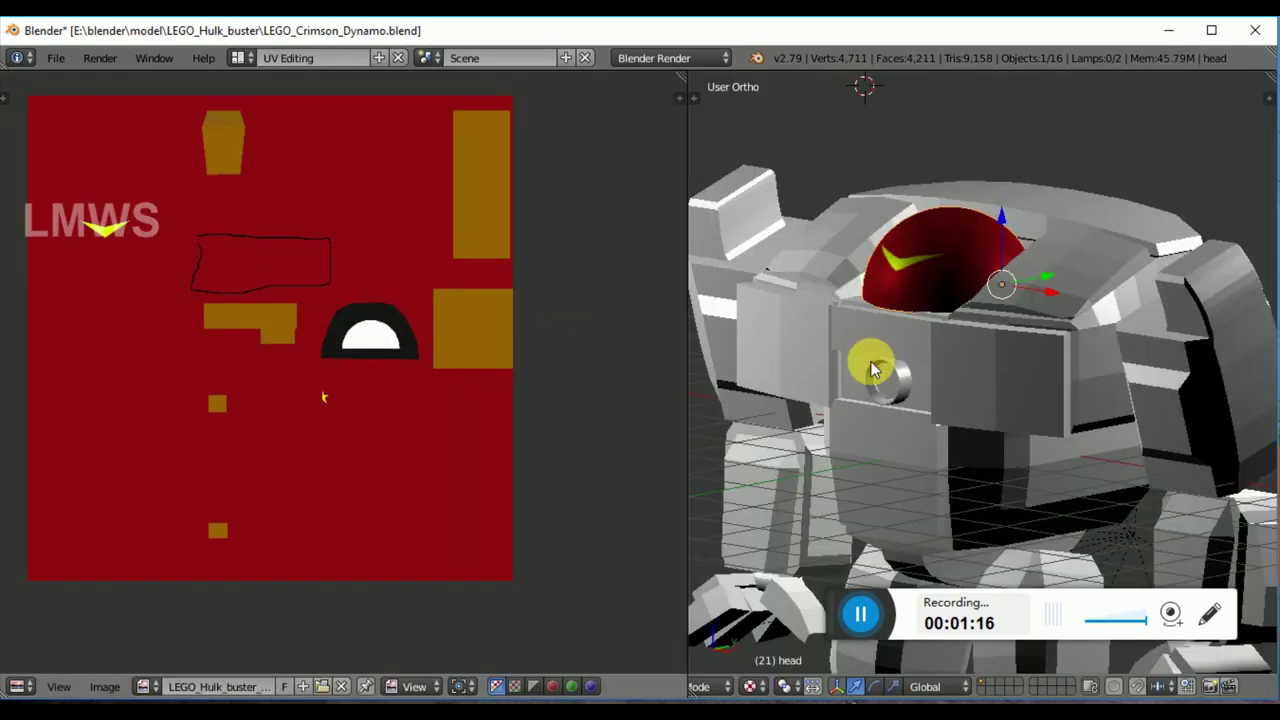
scroll(937, 354, down, 3)
Step: Inspect the red dome head's UV island in Edit Mode, then return to Object Mode
right_click(966, 316)
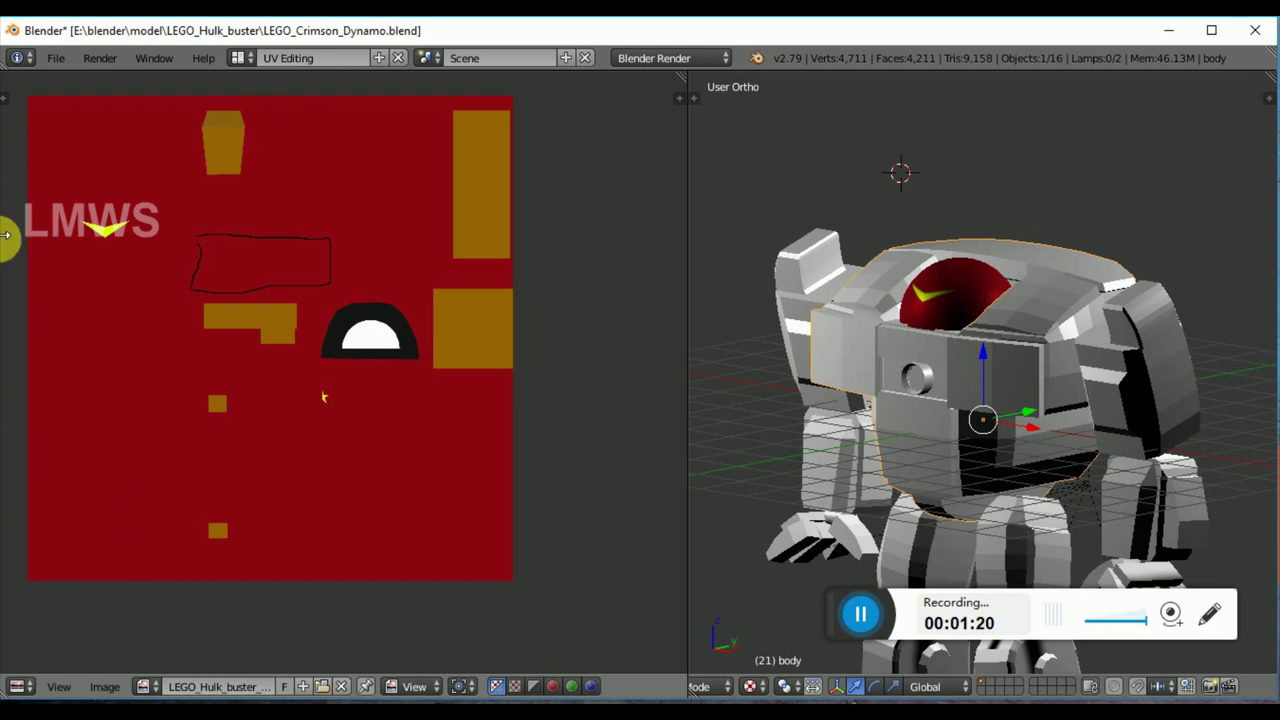
right_click(969, 314)
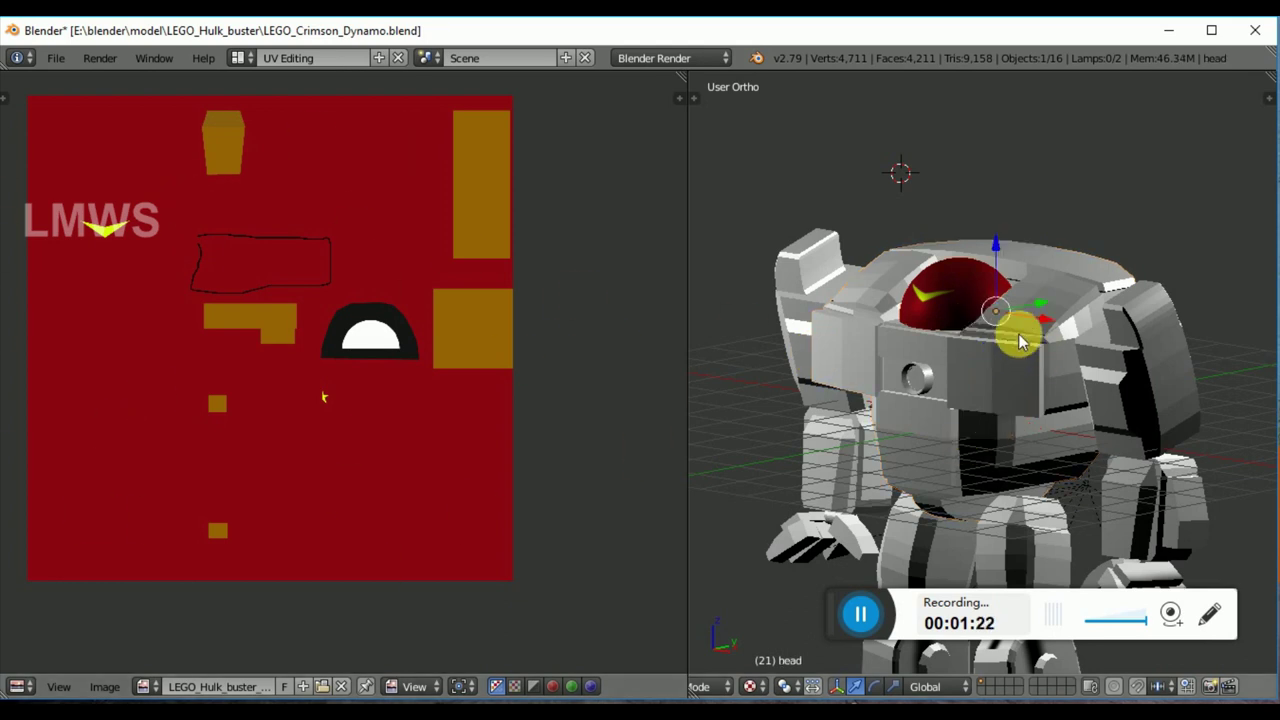
key(Tab)
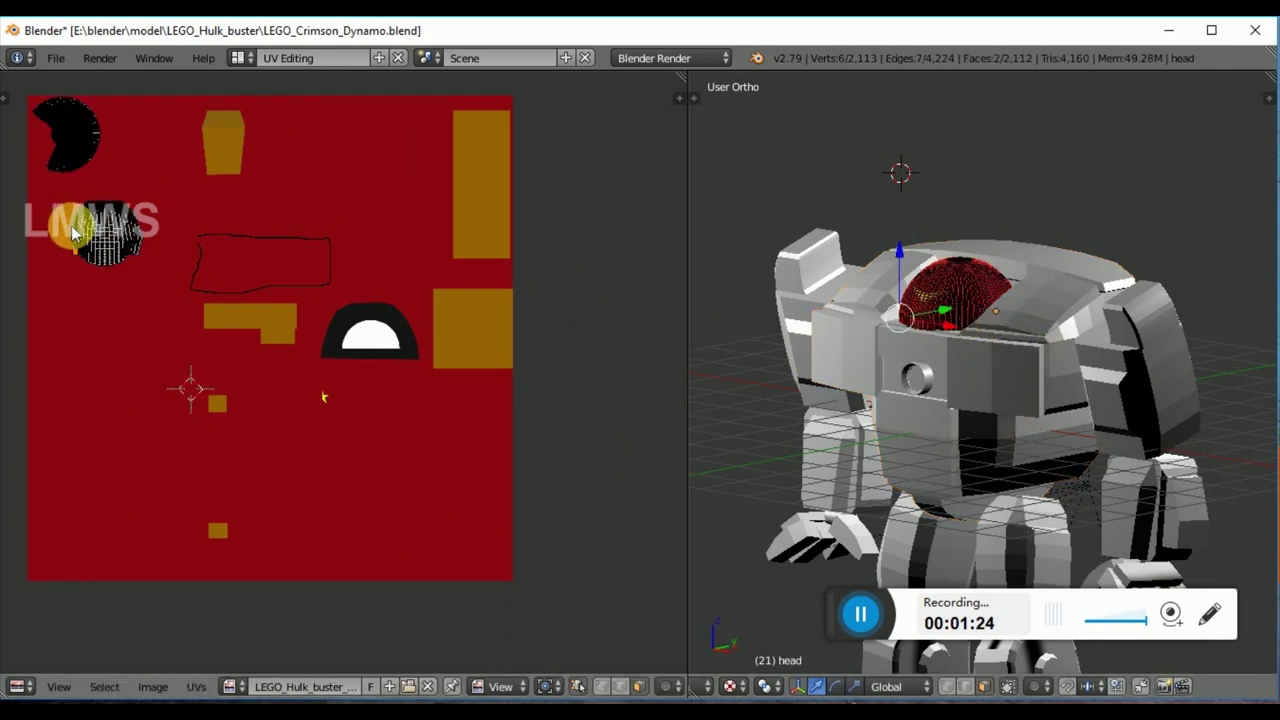
scroll(157, 349, up, 2)
middle_drag(157, 349, 271, 331)
scroll(235, 252, up, 3)
key(a)
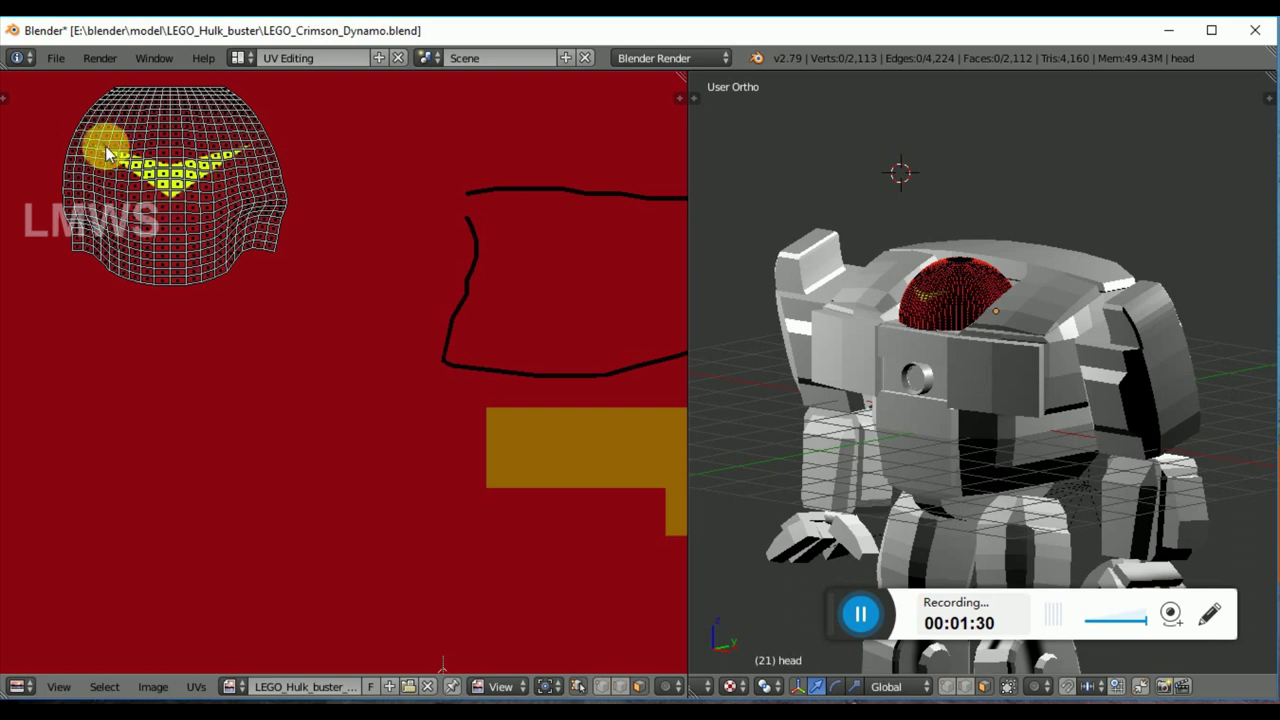
scroll(1020, 390, up, 3)
key(Tab)
Step: Enter Edit Mode on the robot's body and select all its faces
right_click(1007, 341)
key(Tab)
key(a)
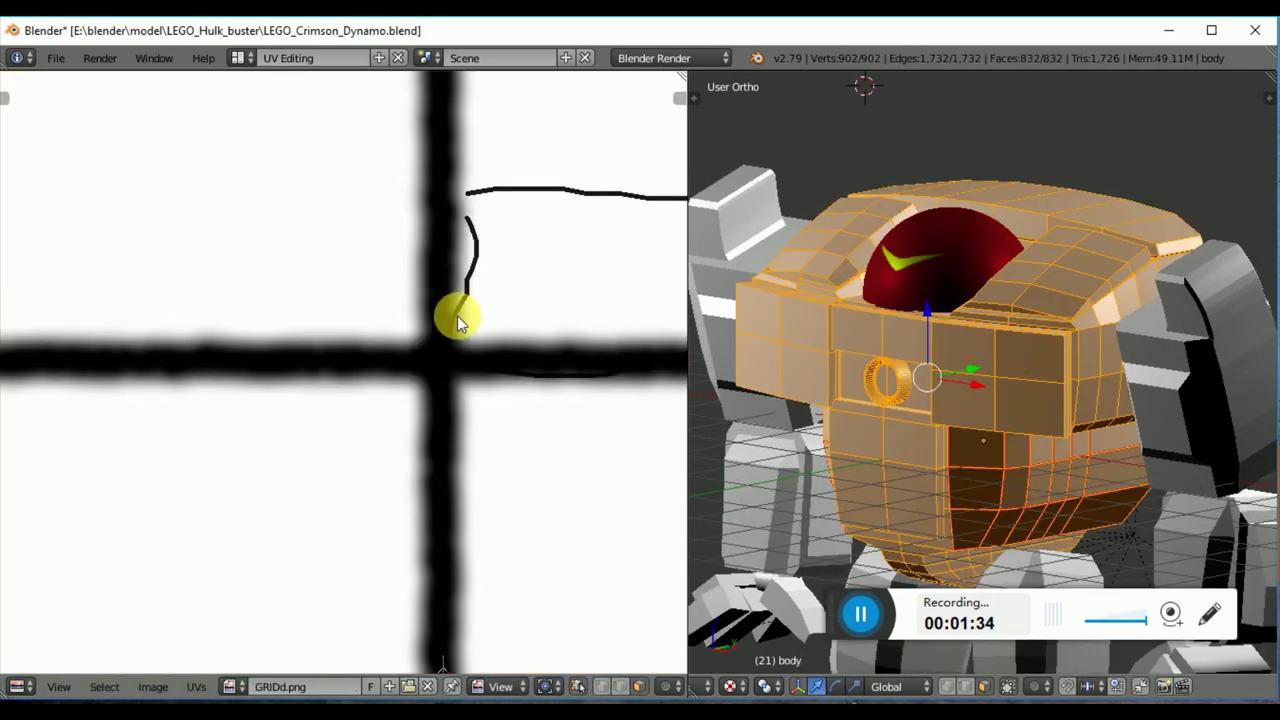
scroll(457, 323, down, 4)
scroll(514, 491, down, 1)
scroll(449, 423, up, 1)
ctrl+scroll(254, 617, right, 3)
shift+scroll(254, 617, down, 2)
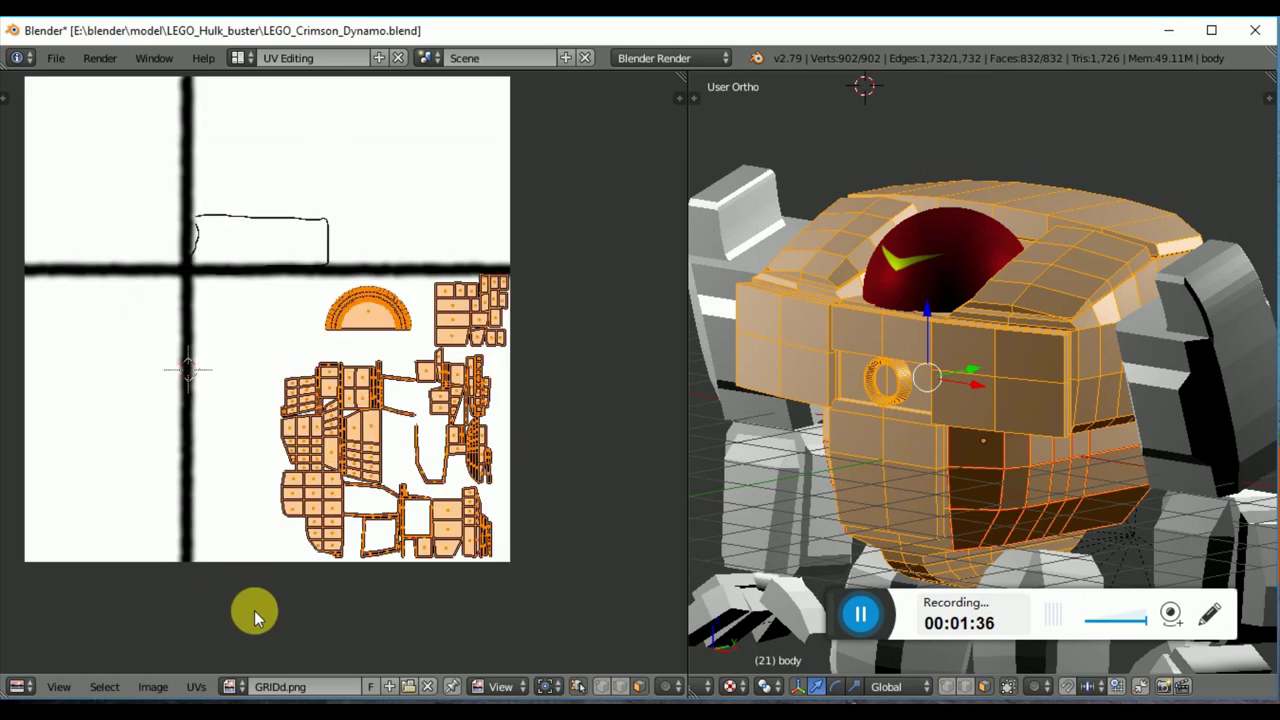
Step: Show the body's UVs over LEGO_Hulk_buster_texture.png, then ask to reload the start-up file
click(229, 686)
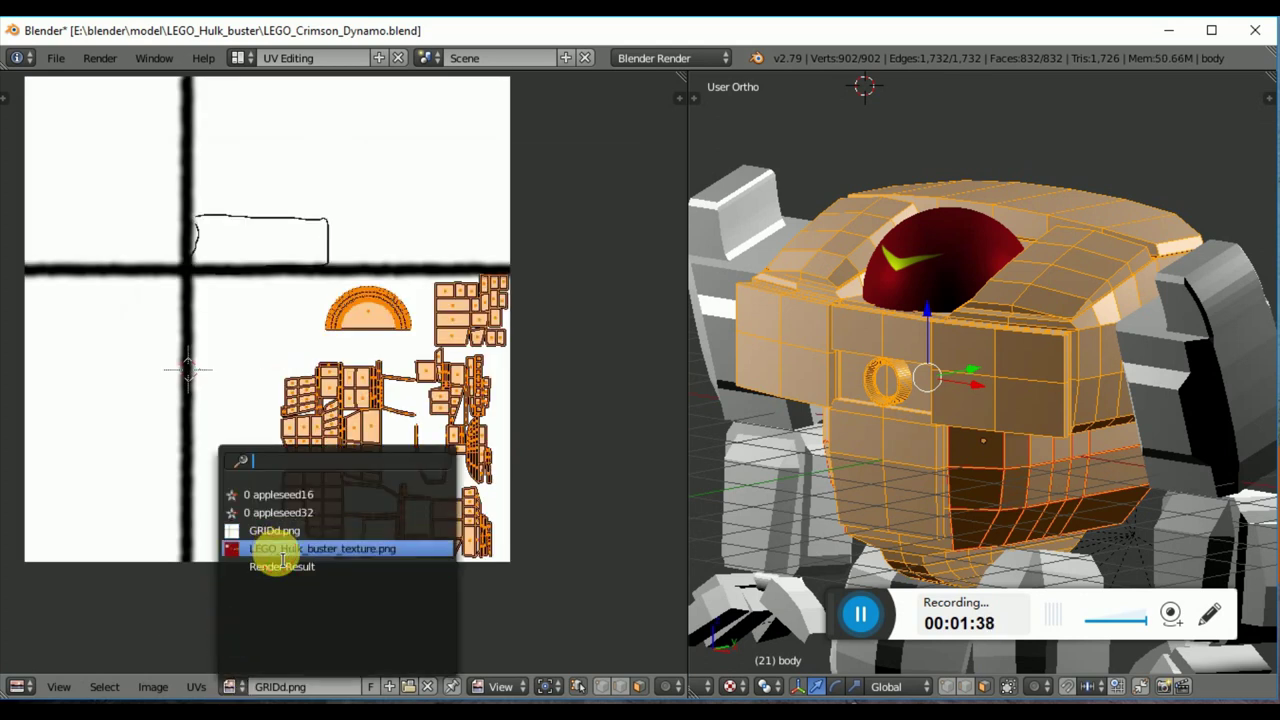
click(283, 556)
scroll(325, 477, up, 1)
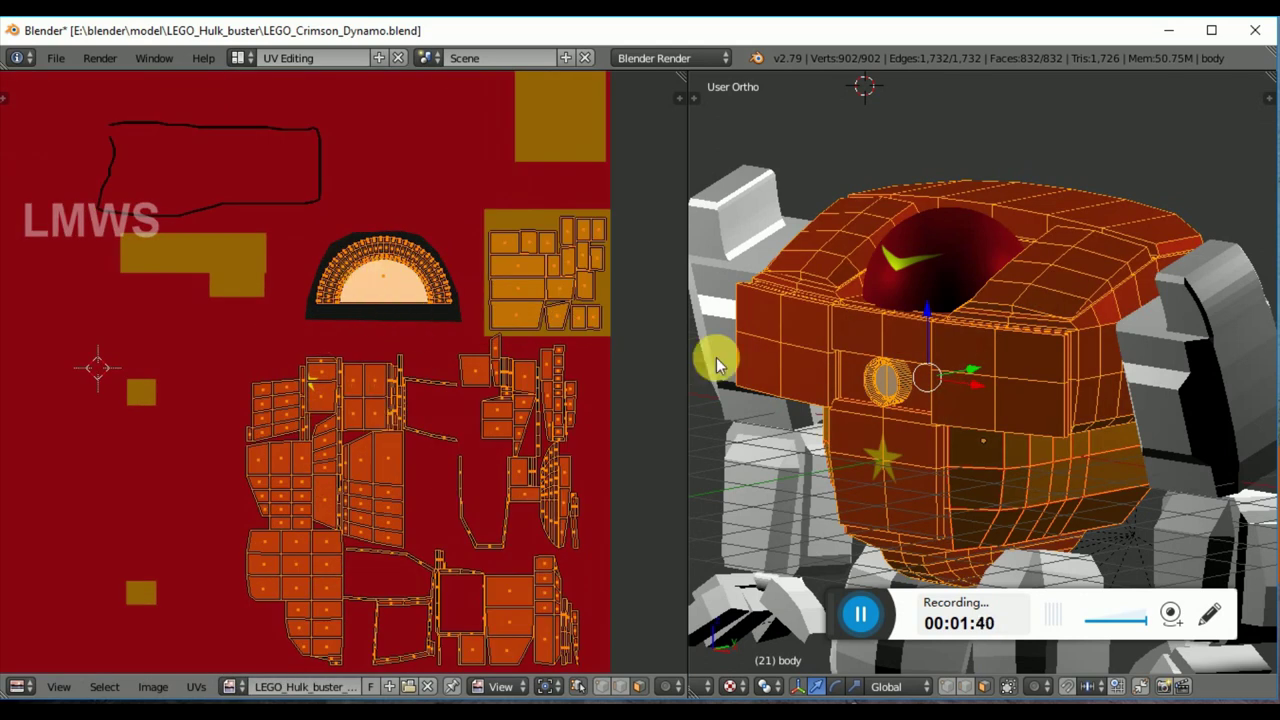
scroll(850, 380, up, 3)
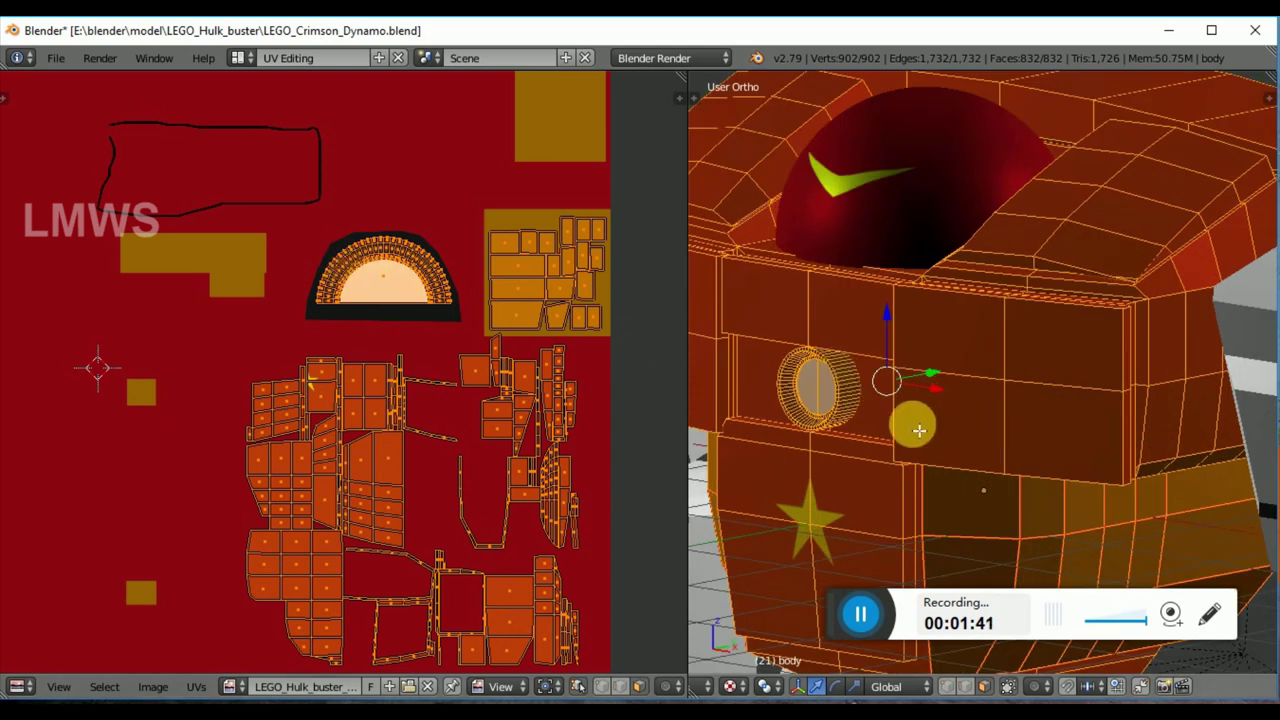
scroll(432, 417, down, 1)
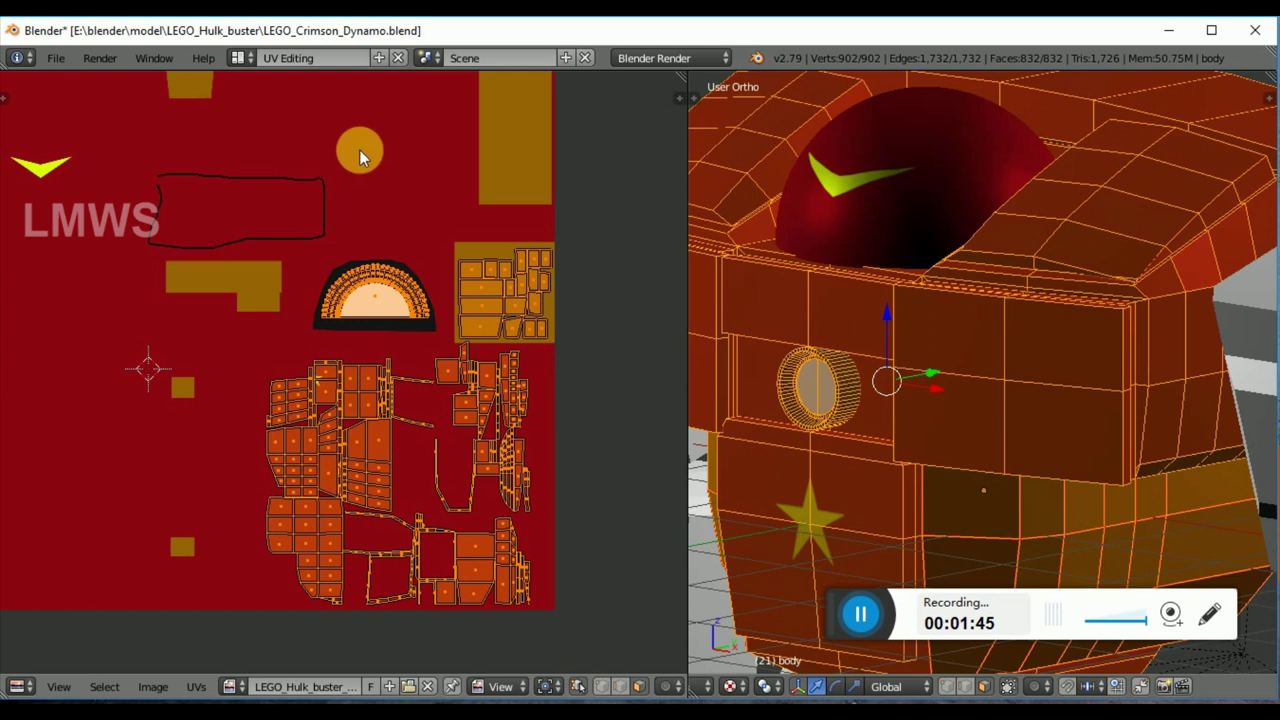
key(ctrl+n)
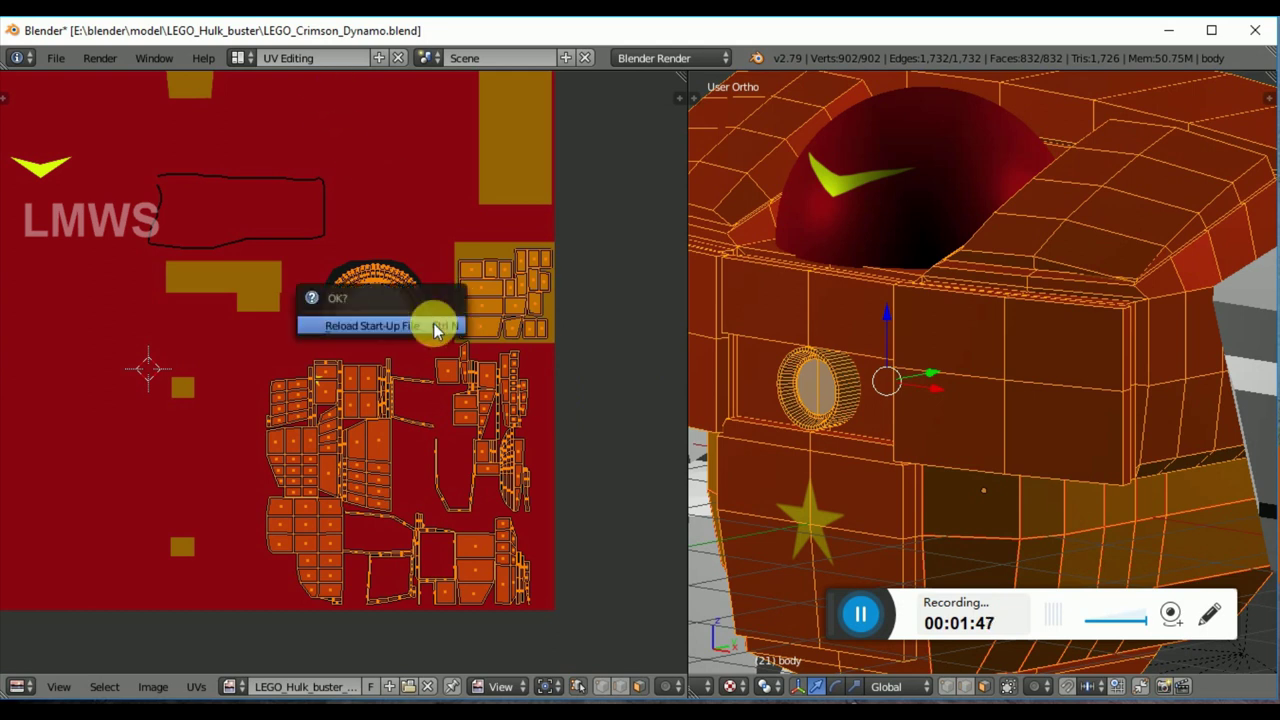
Step: Confirm reloading the start-up scene and orbit below the default cube
click(433, 325)
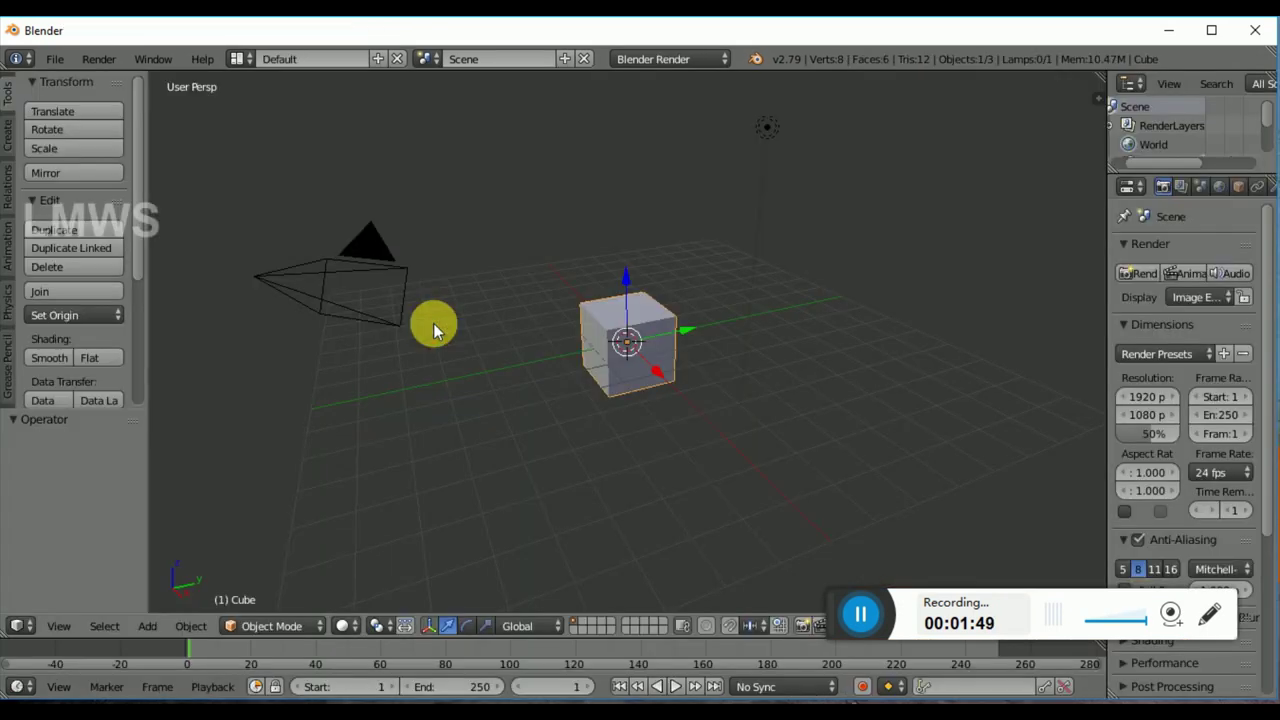
middle_drag(586, 289, 617, 408)
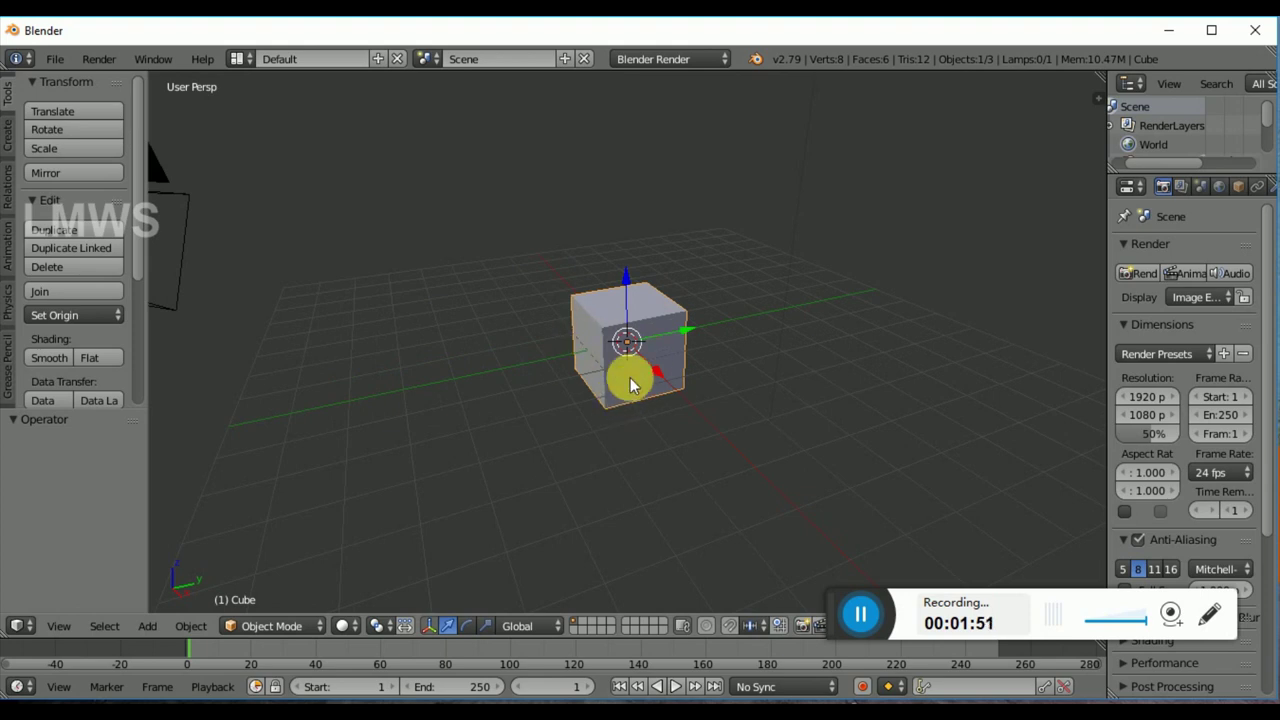
middle_drag(620, 314, 627, 370)
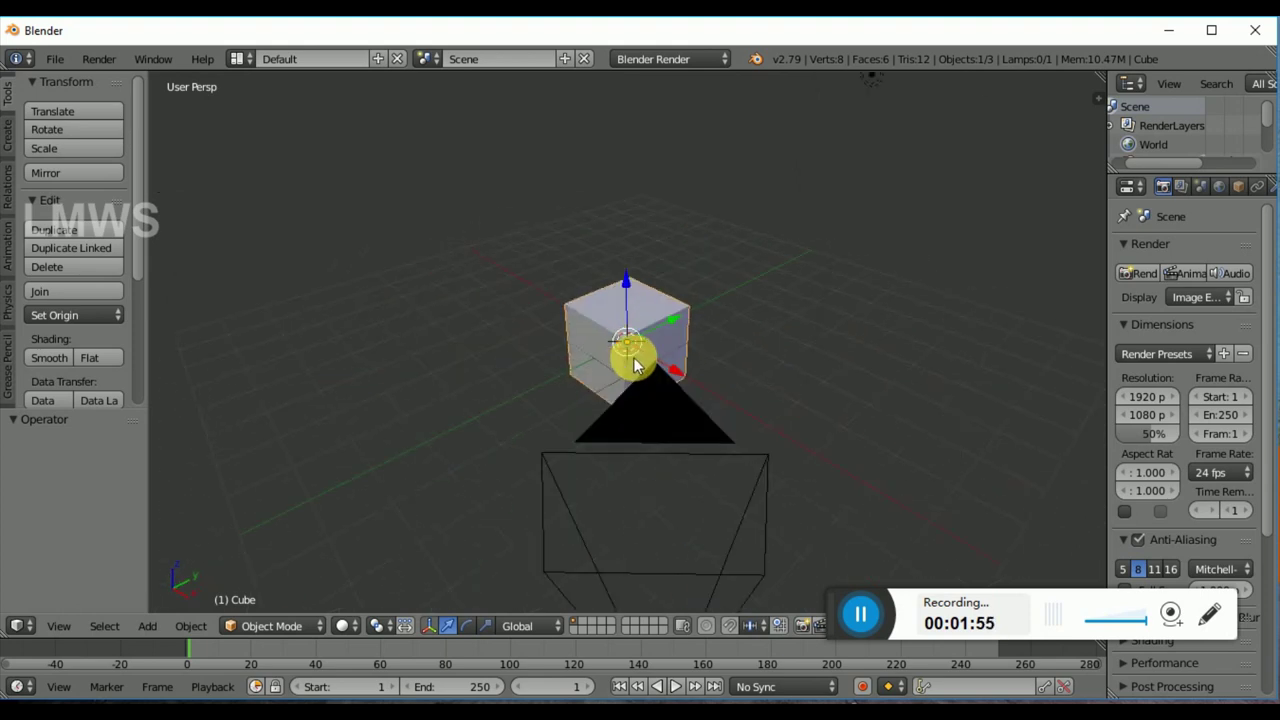
Step: Switch to the UV Editing layout, adjust the view, and open the interaction mode list
click(240, 58)
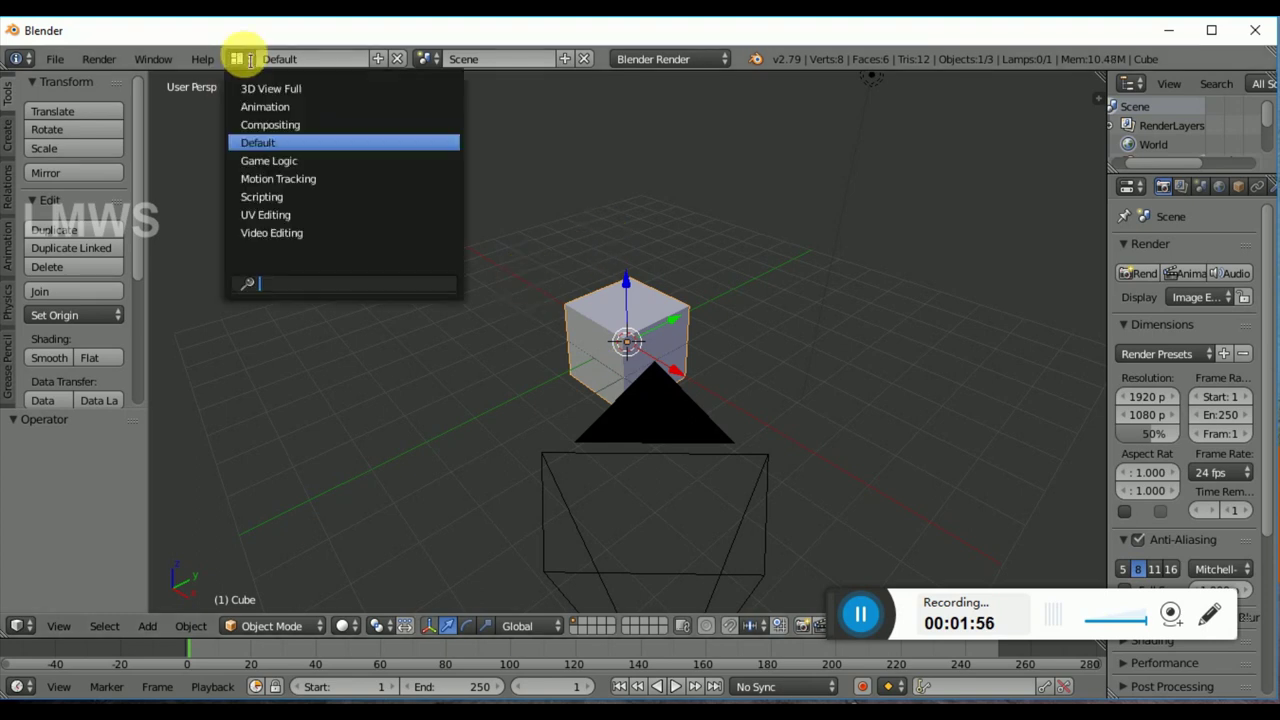
click(337, 216)
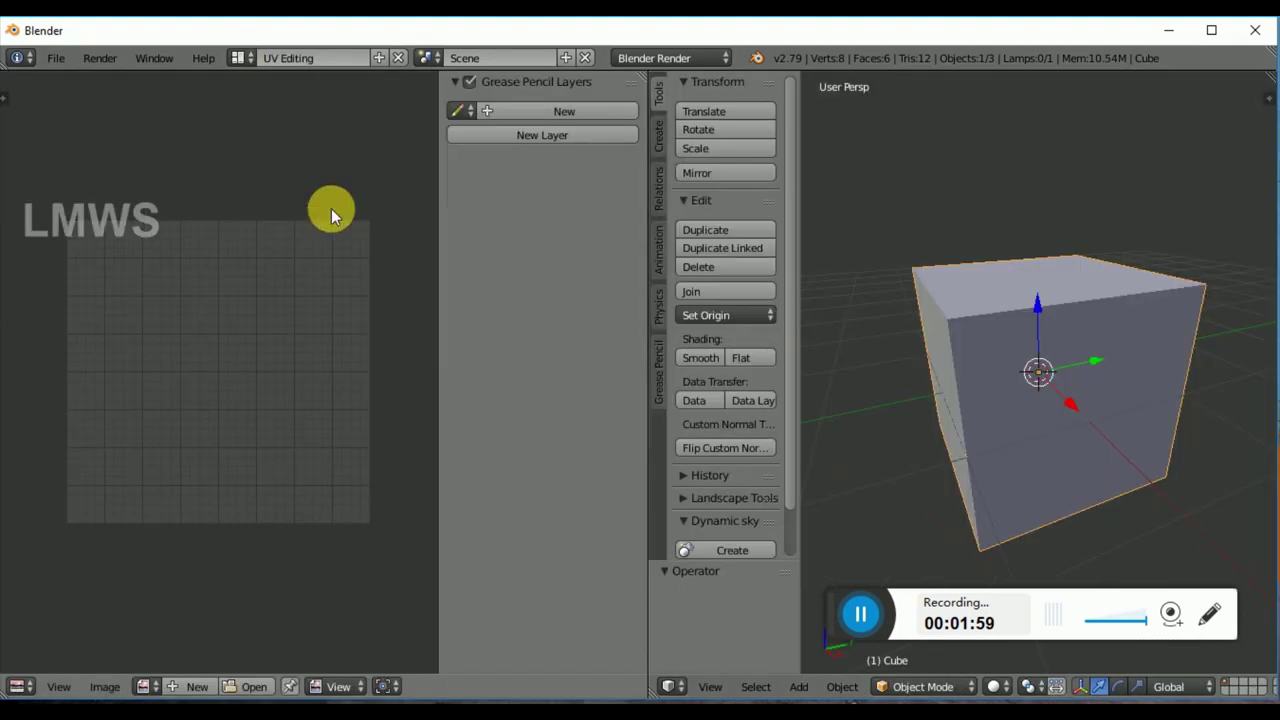
scroll(920, 370, down, 3)
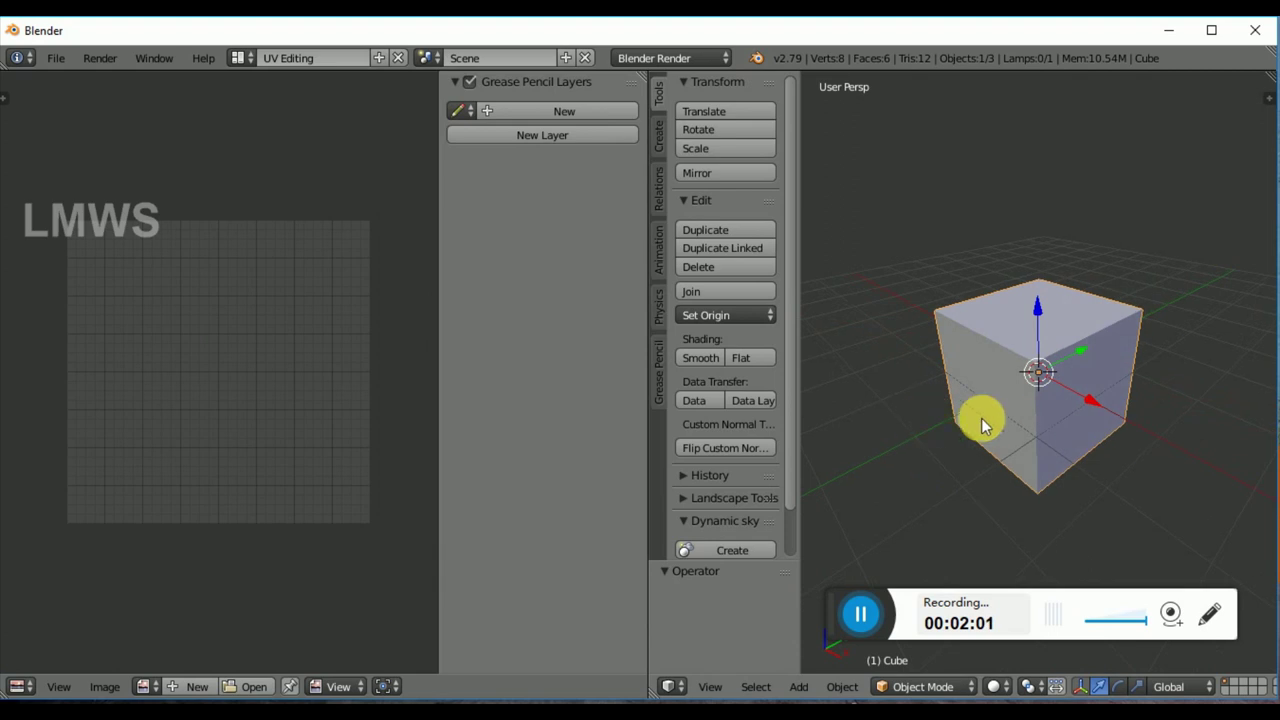
scroll(1006, 418, down, 2)
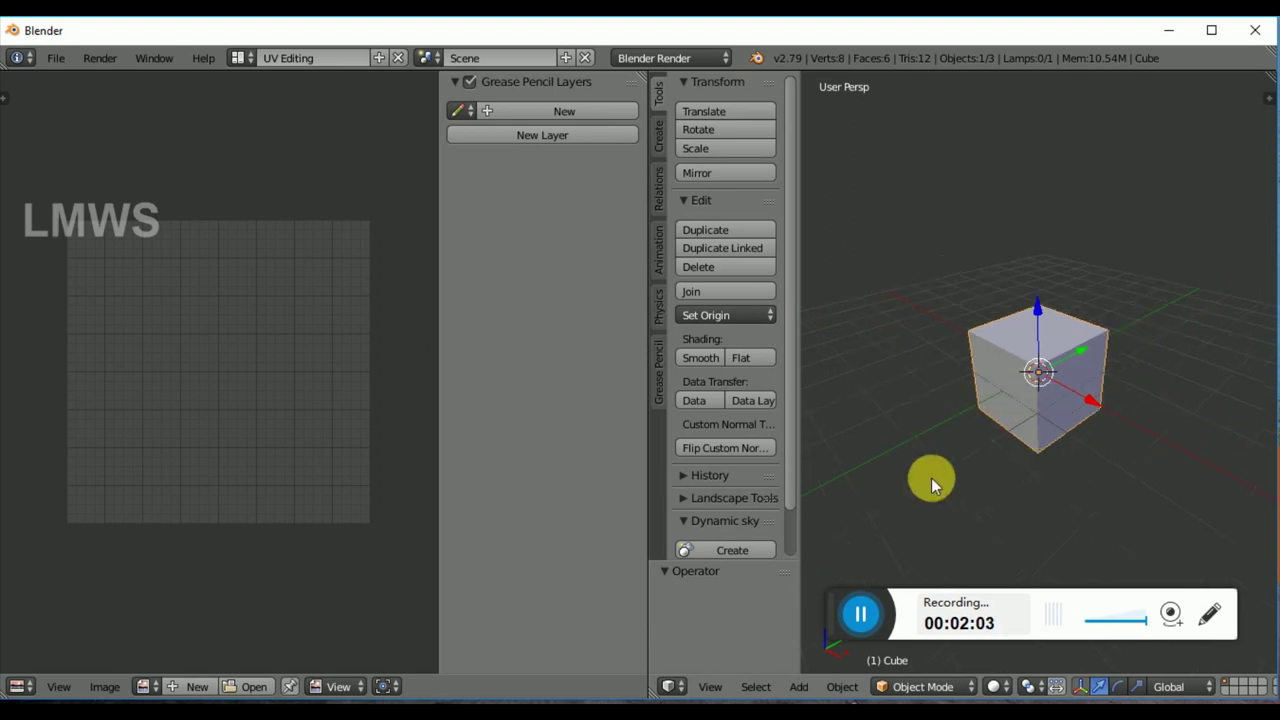
click(823, 606)
drag(843, 608, 873, 86)
scroll(1000, 394, up, 2)
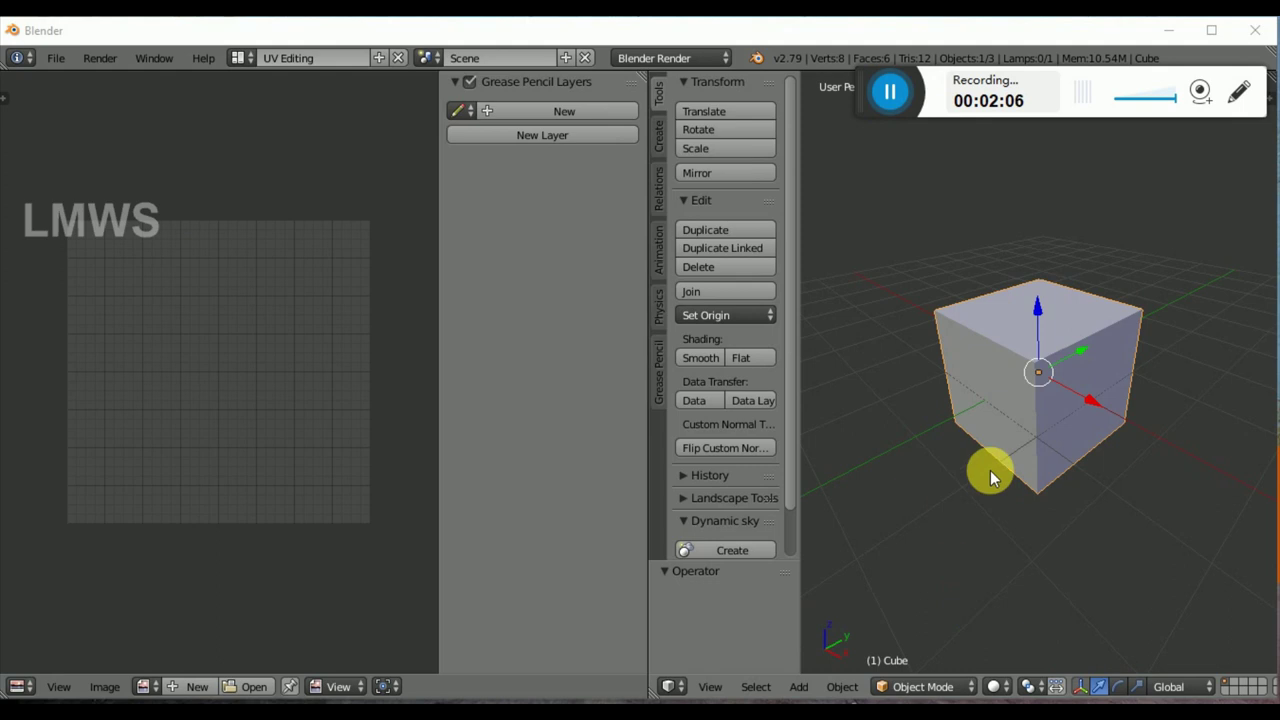
click(908, 686)
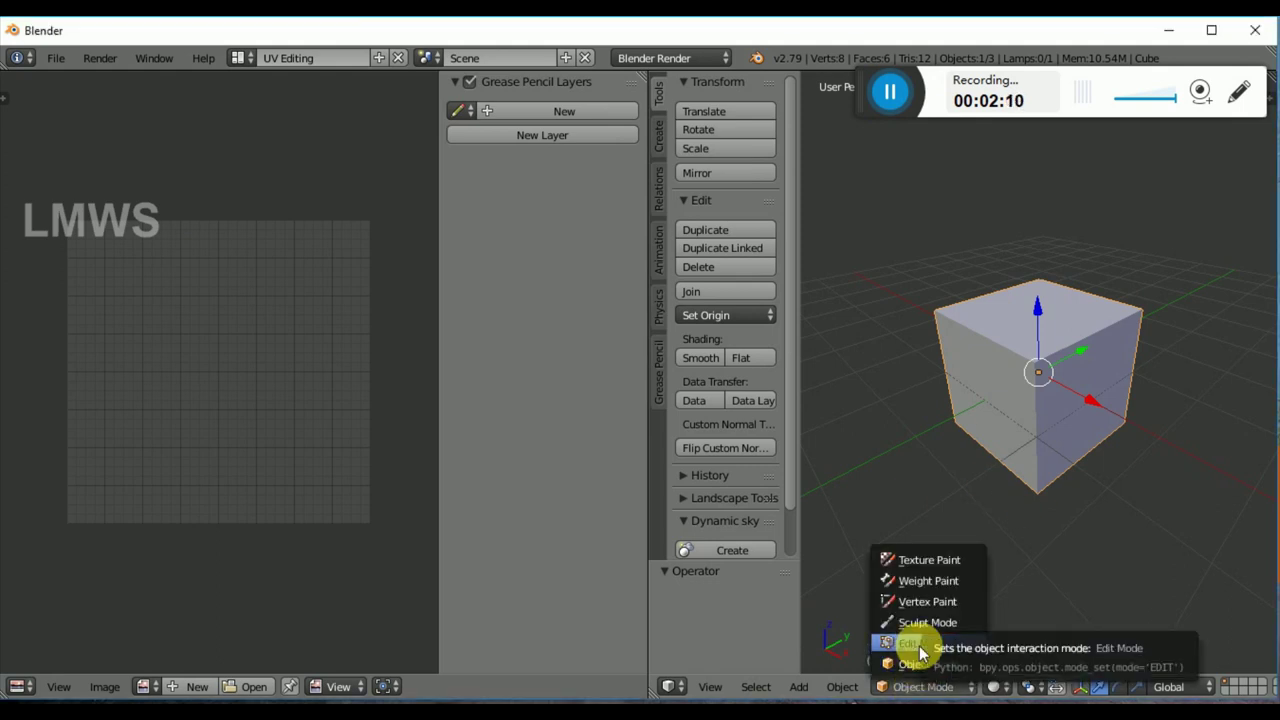
Step: Put the cube in Edit Mode, deselect all, and enable Limit selection to visible
click(918, 645)
key(a)
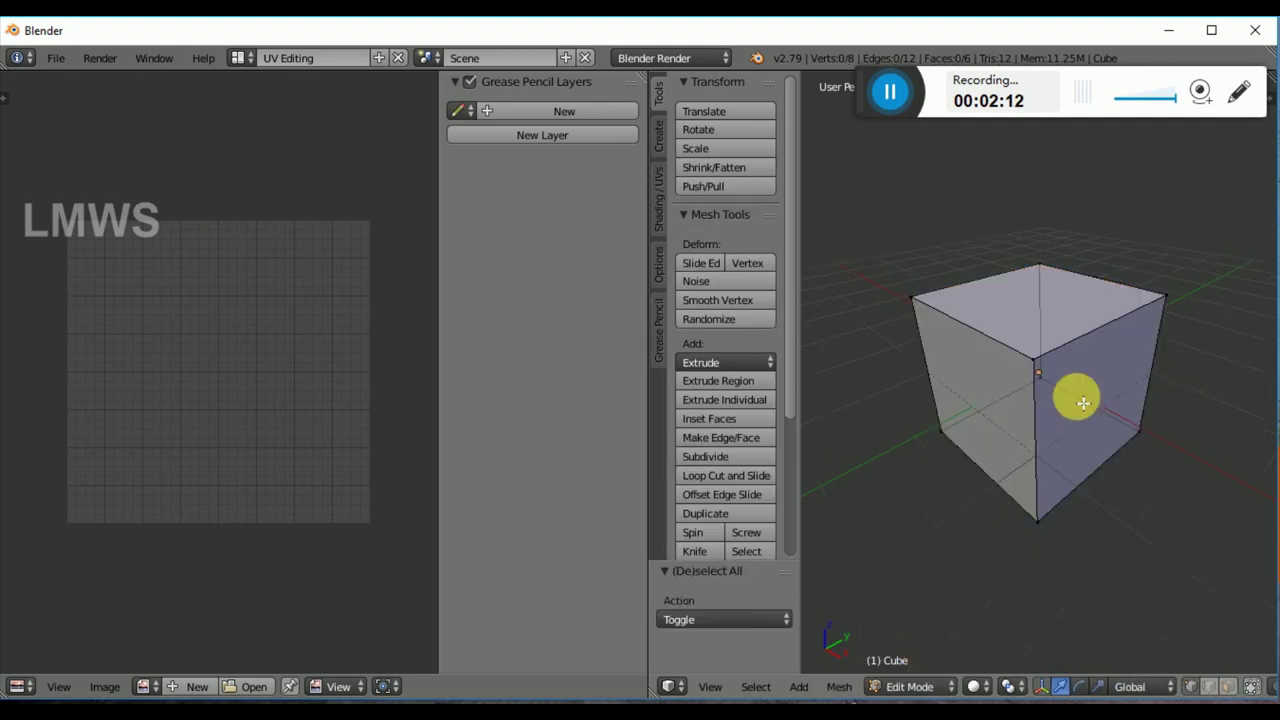
click(1252, 689)
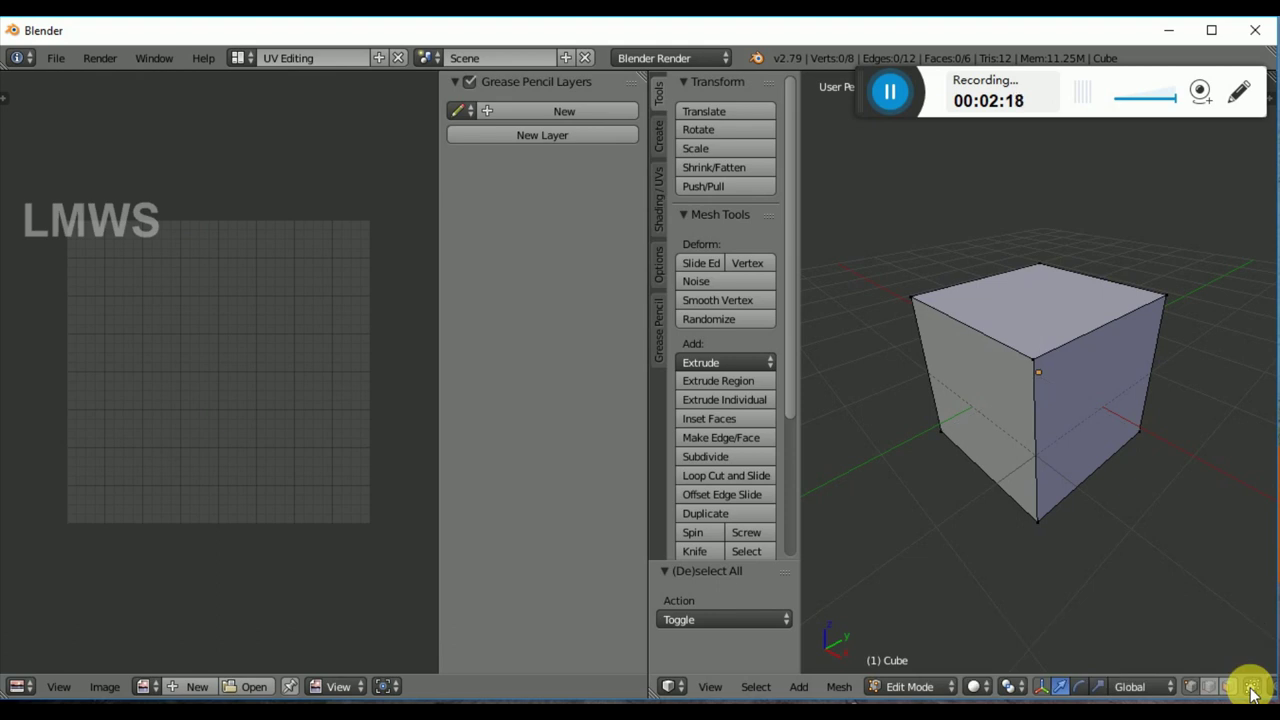
click(1252, 690)
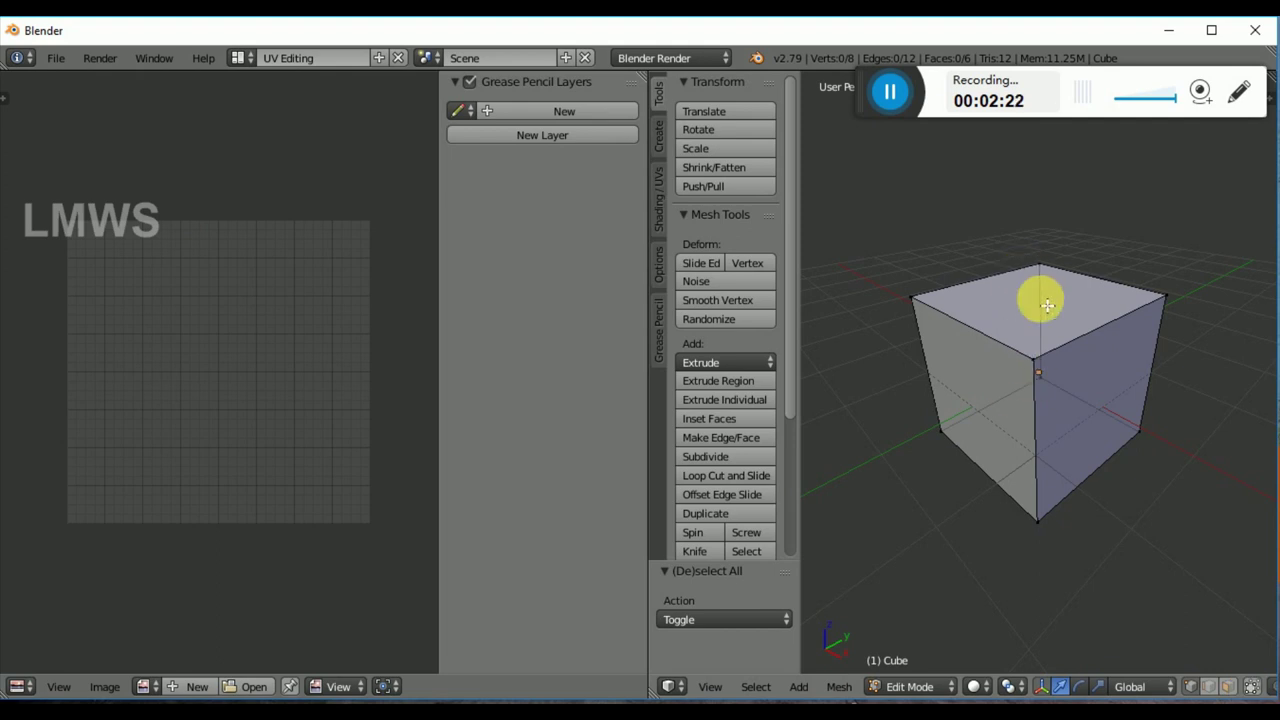
middle_drag(1057, 420, 1066, 449)
click(1249, 689)
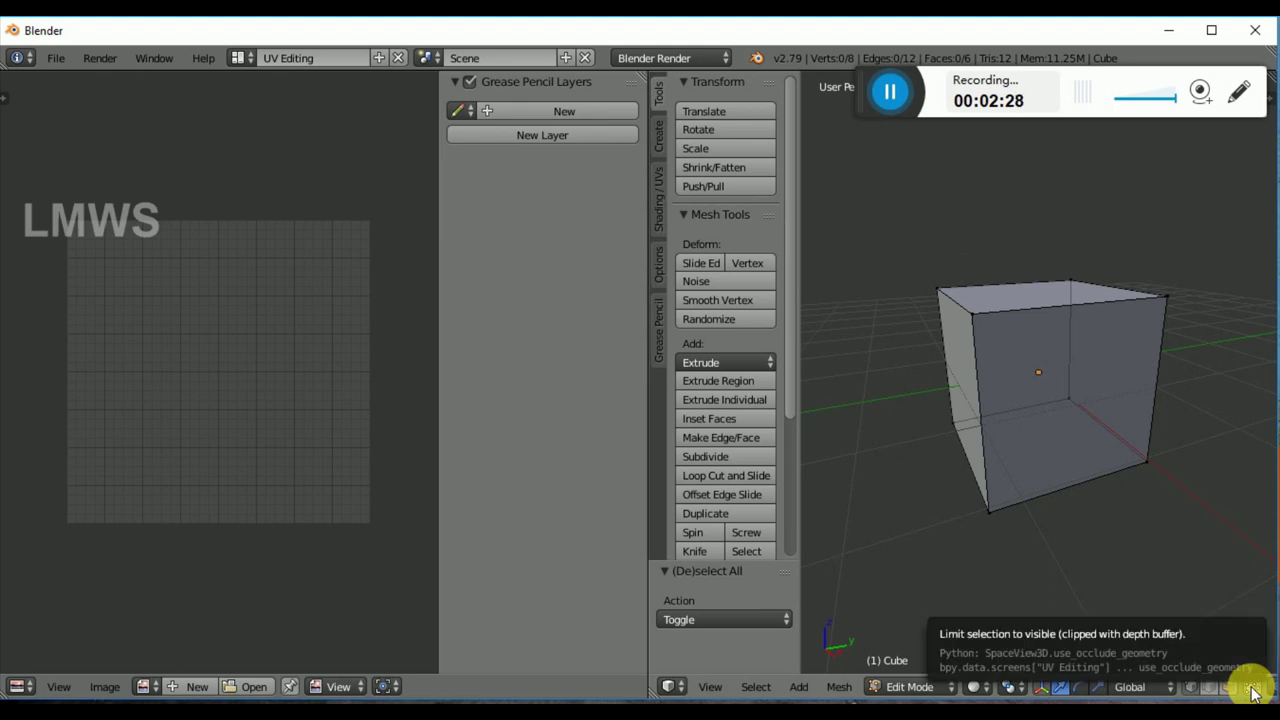
click(1252, 689)
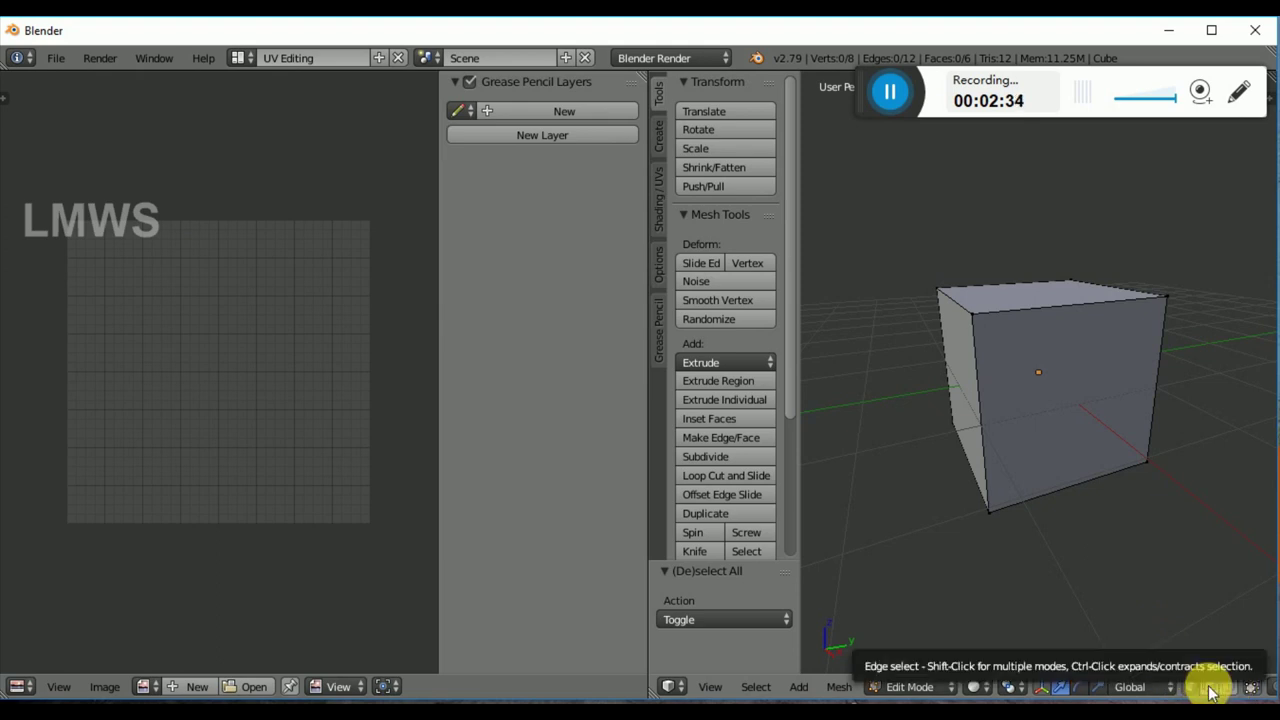
scroll(914, 374, down, 2)
Step: Select the whole cube and unwrap it with Smart UV Project
middle_drag(950, 397, 1019, 450)
key(a)
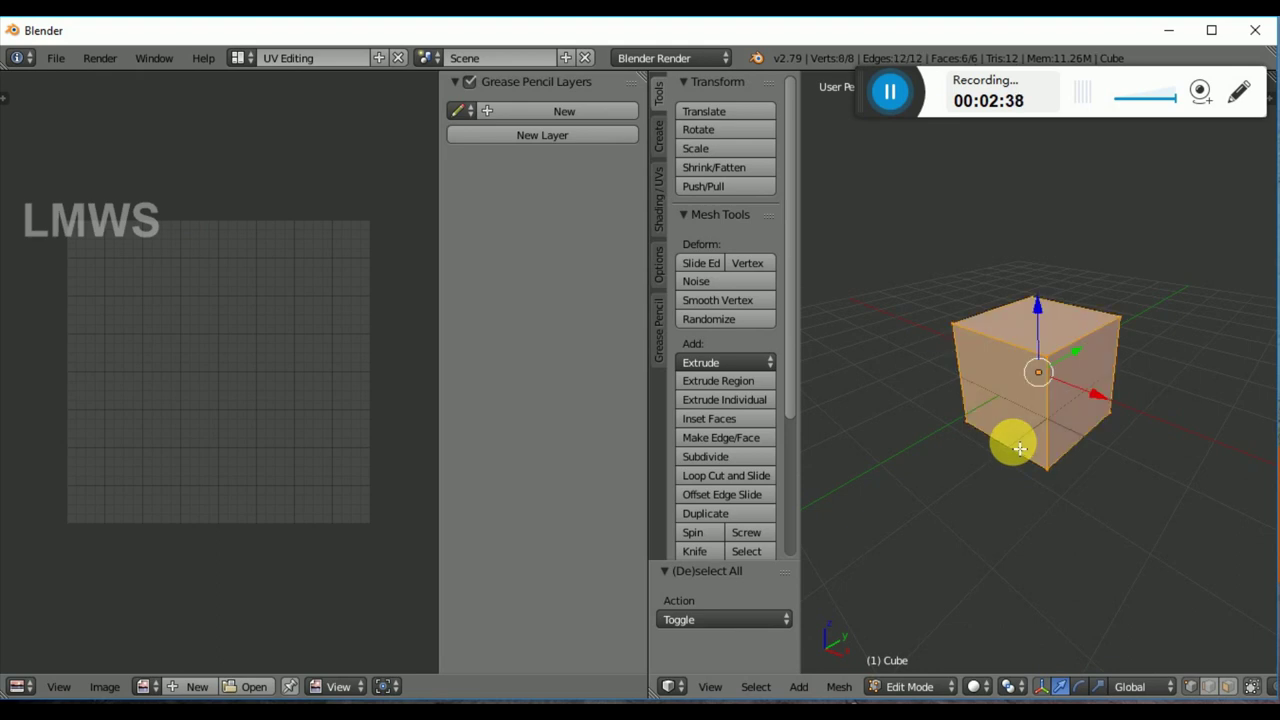
key(a)
key(a)
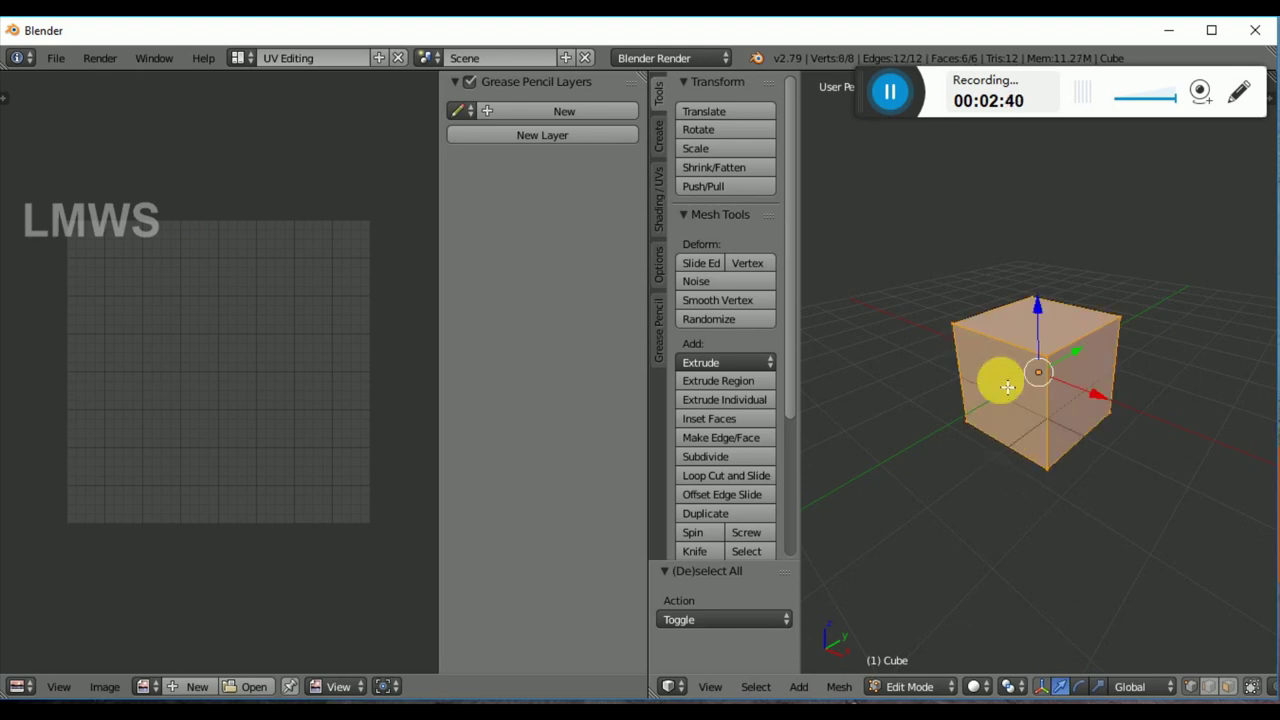
key(u)
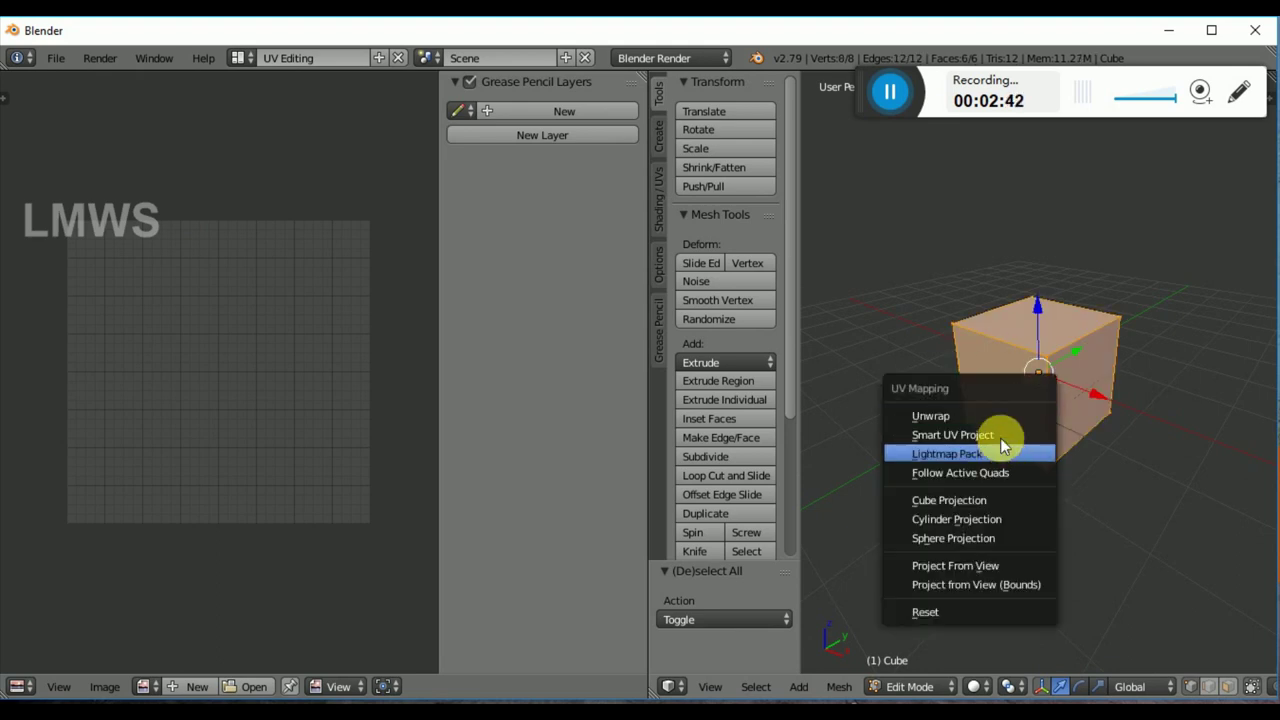
click(1000, 432)
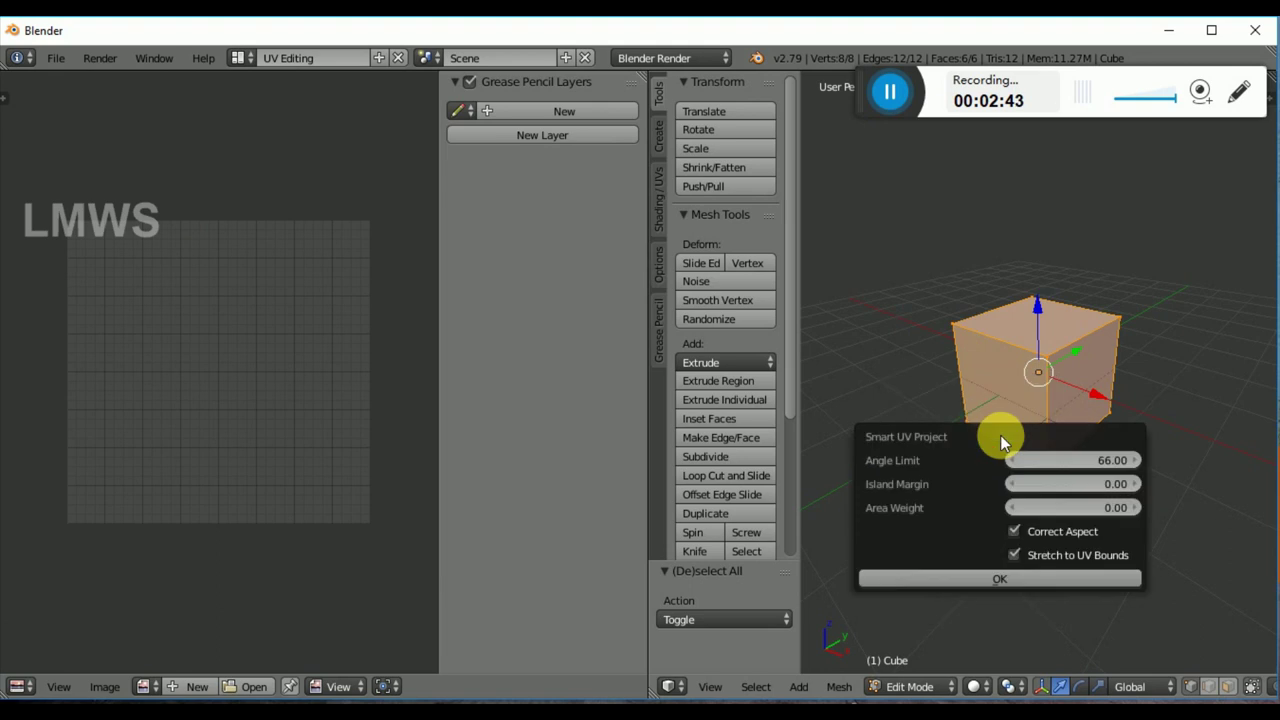
click(1012, 580)
drag(134, 387, 187, 368)
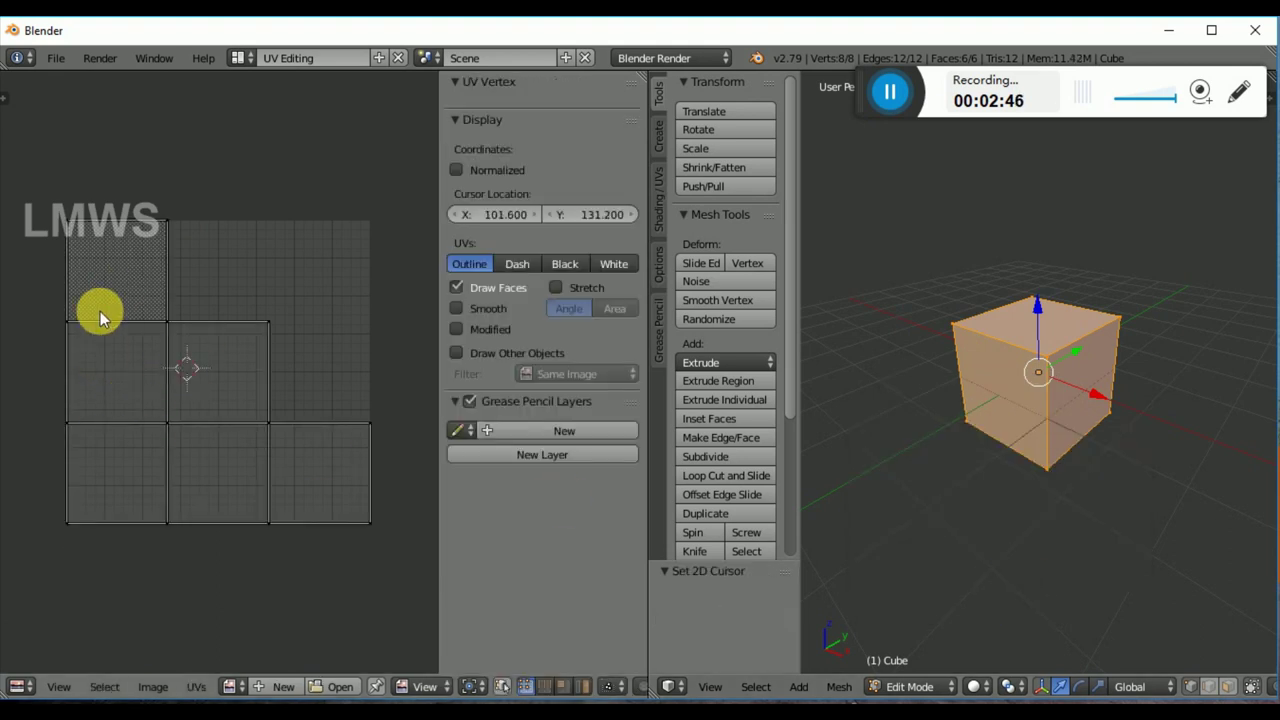
Step: Switch to a Right Orthographic view with Numpad 3 and Numpad 5, then open the UV menu
middle_drag(1071, 374, 1034, 366)
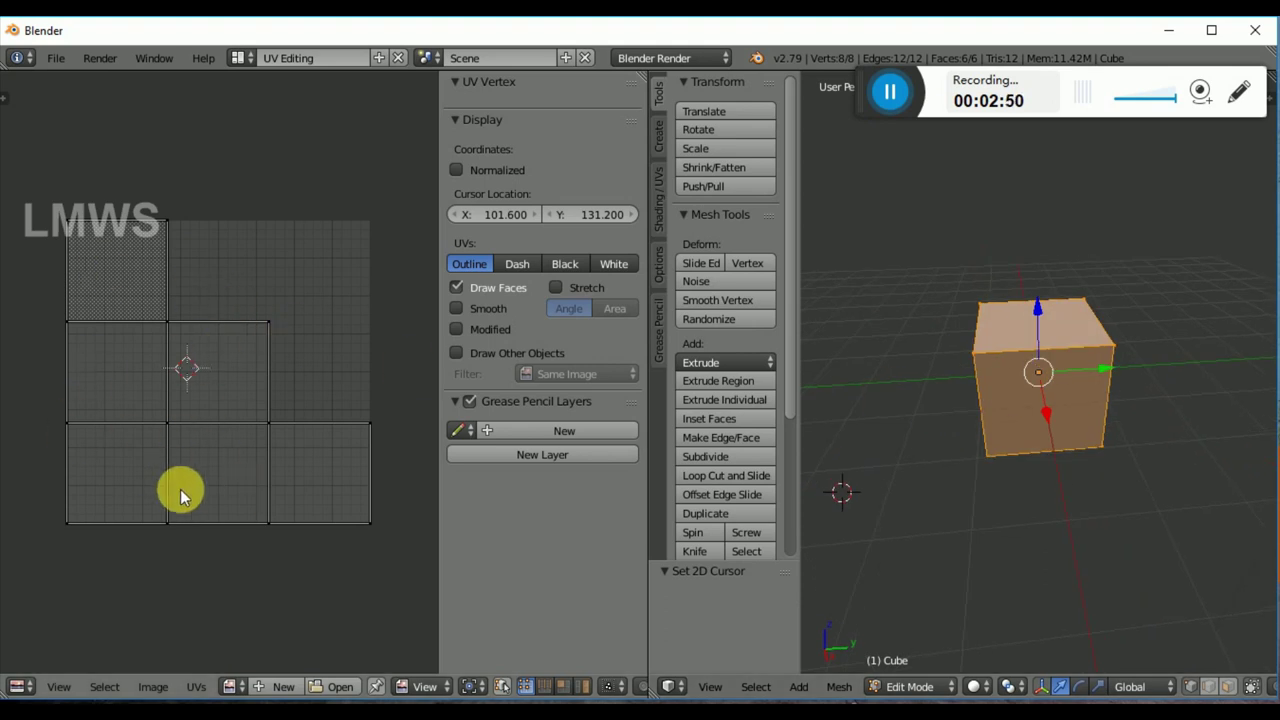
scroll(1039, 471, up, 2)
scroll(1039, 471, up, 2)
middle_drag(1014, 491, 1009, 443)
key(a)
key(KP_3)
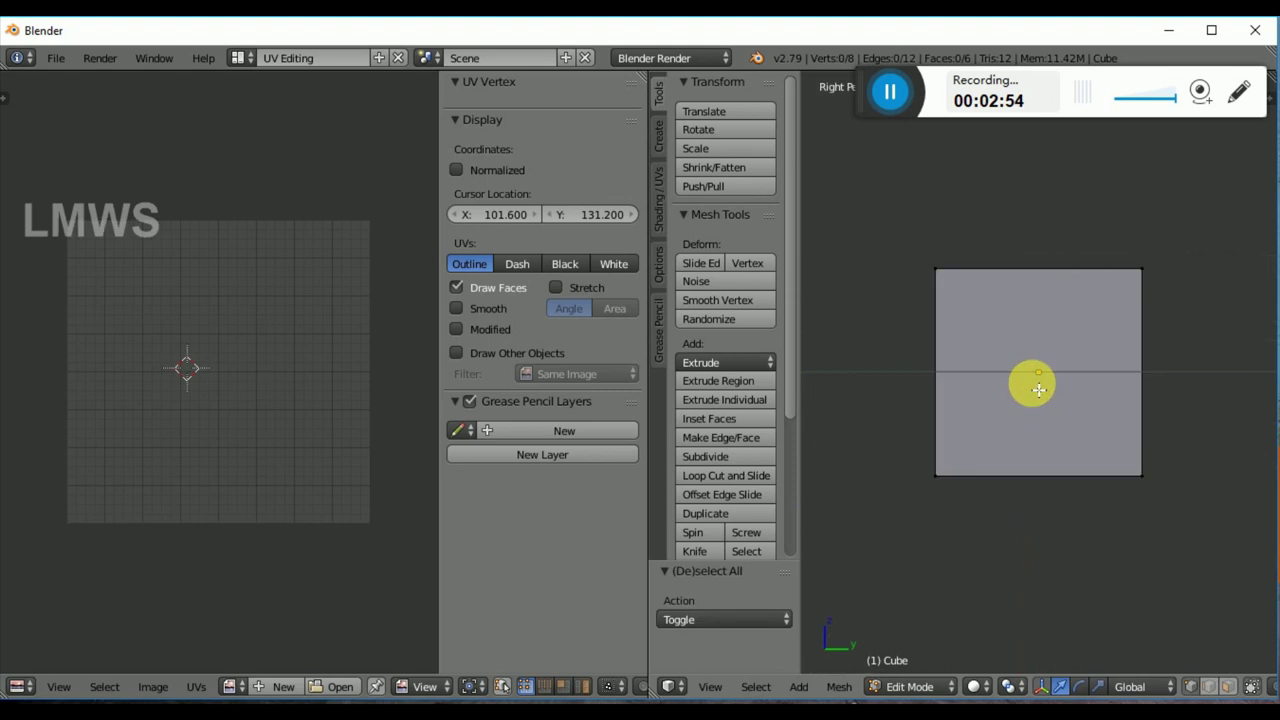
key(KP_5)
key(u)
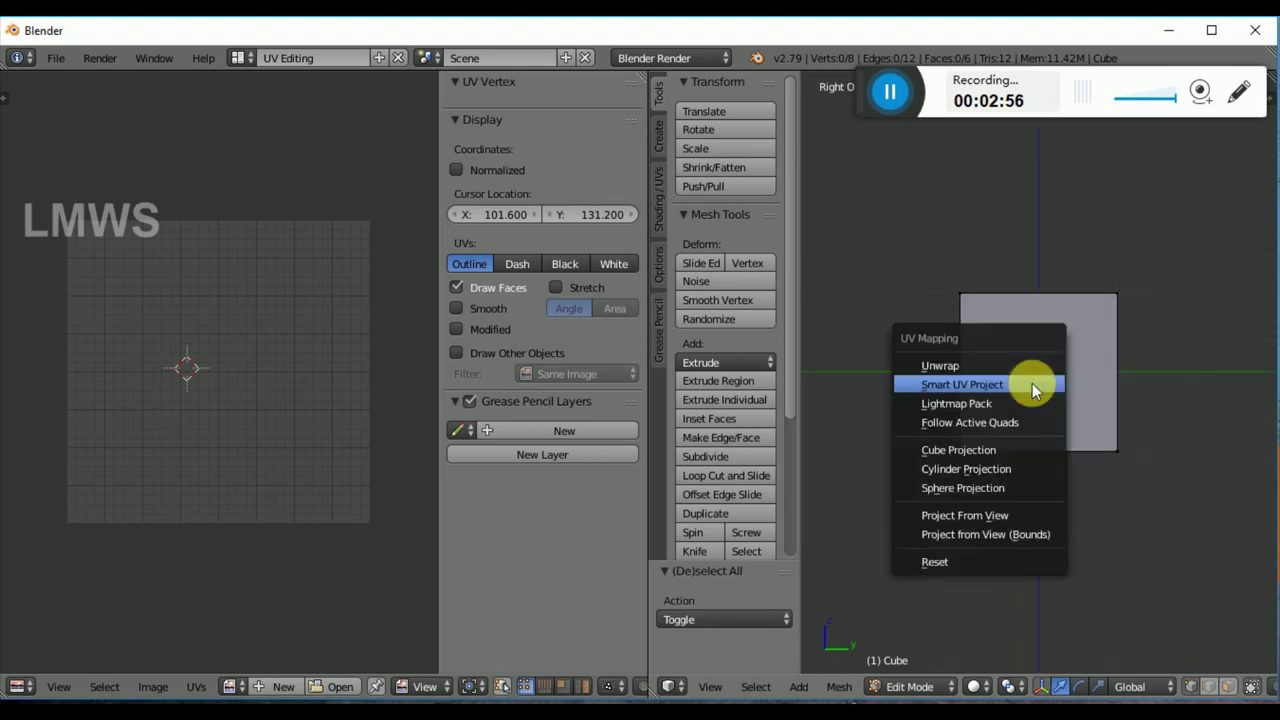
click(1015, 514)
Step: Project the whole cube's UVs from the straight-on right view
key(a)
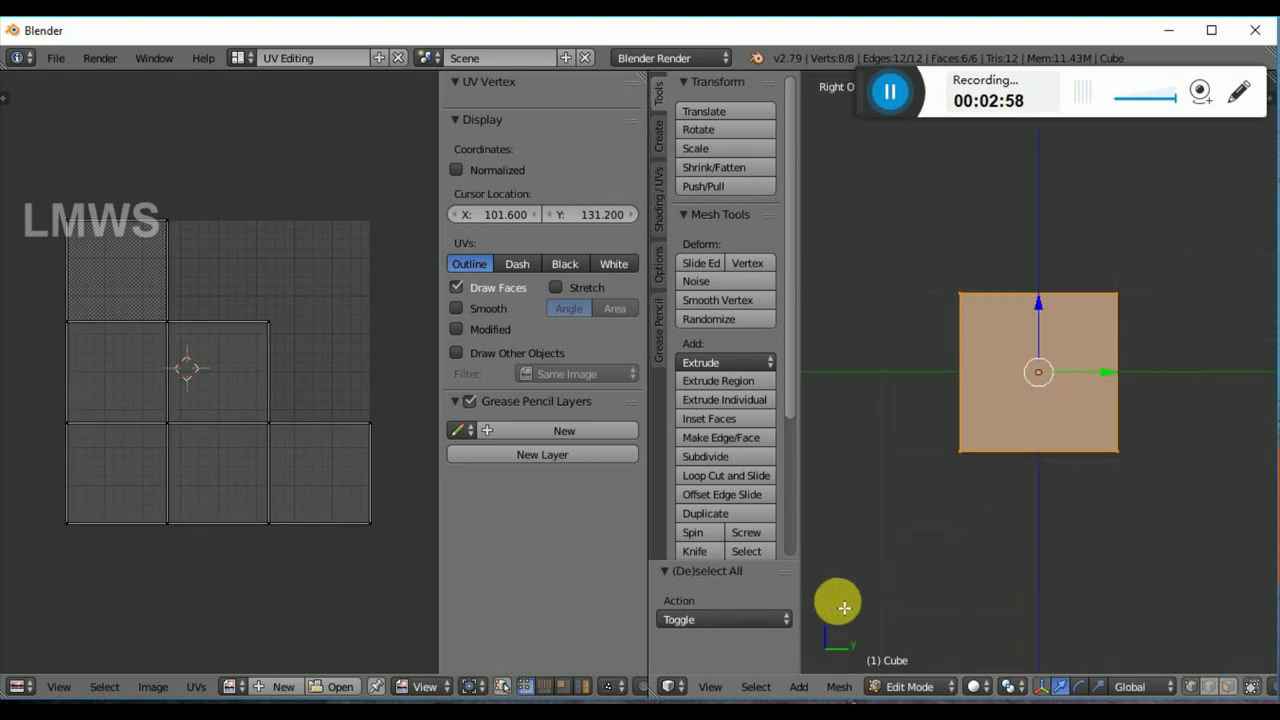
key(u)
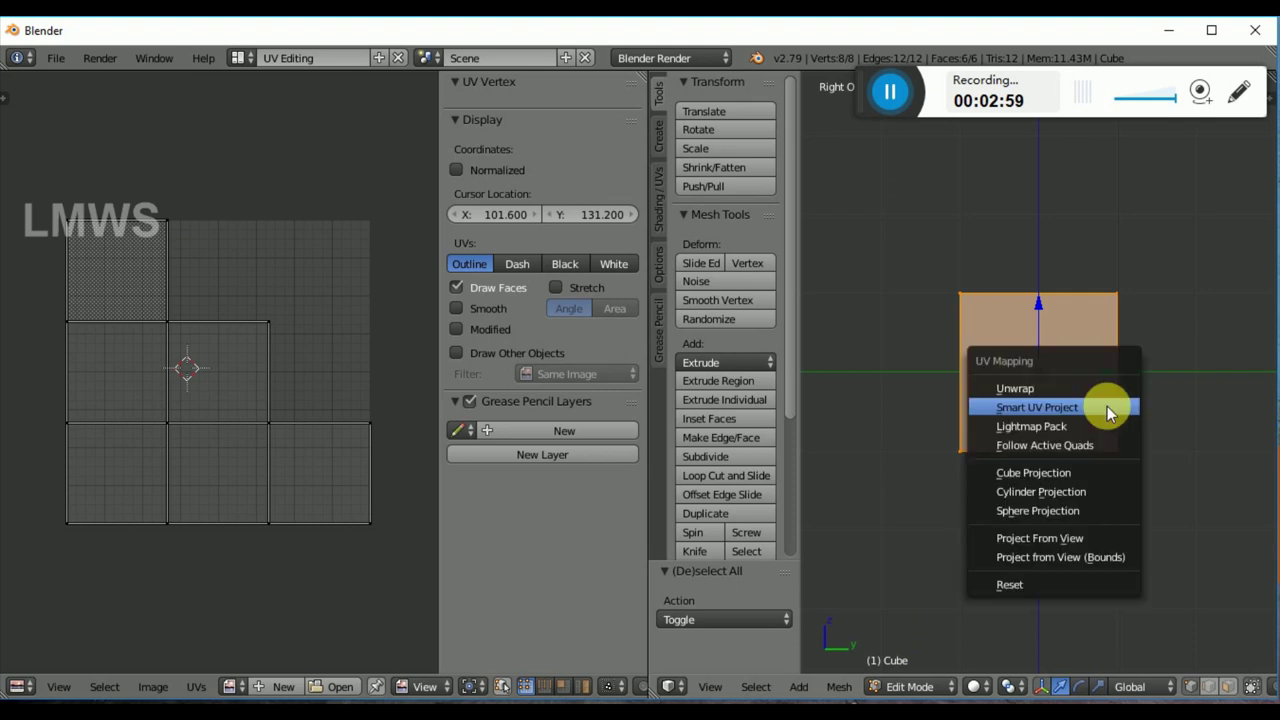
click(1063, 538)
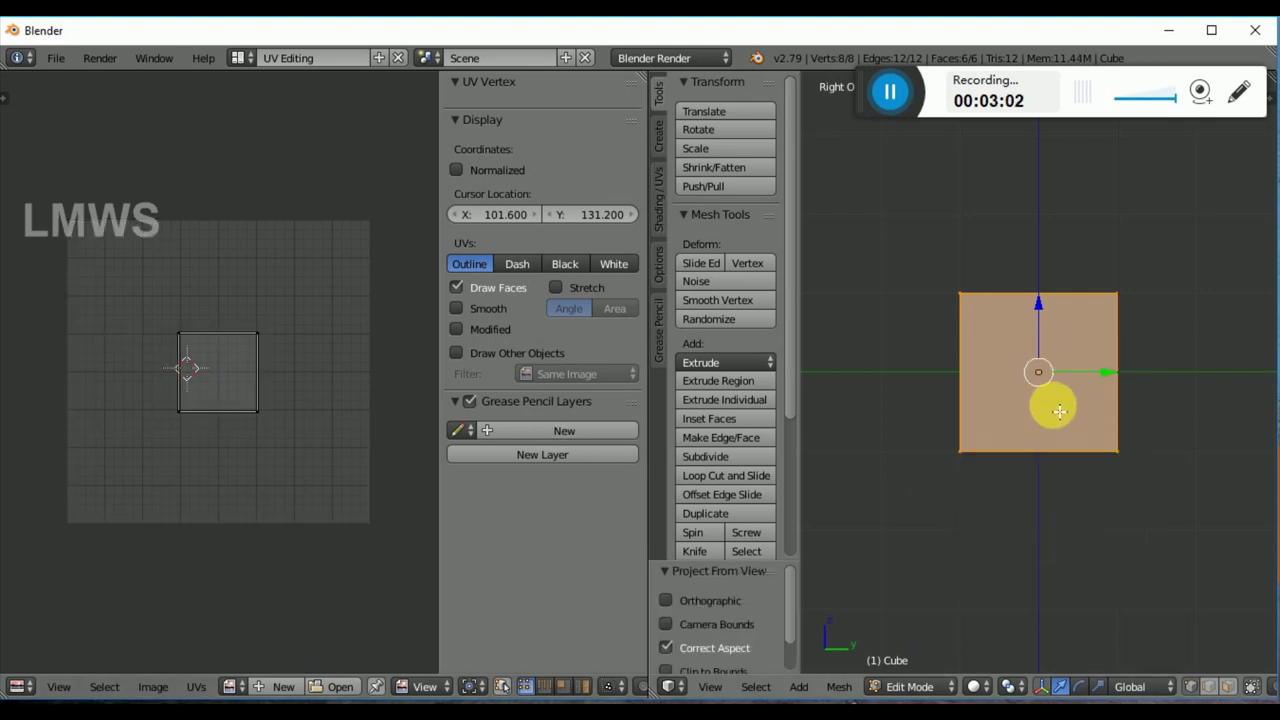
Step: Re-project the UVs from an angled perspective view, then deselect the cube
middle_drag(1100, 429, 1103, 394)
key(u)
click(1103, 394)
scroll(255, 390, up, 1)
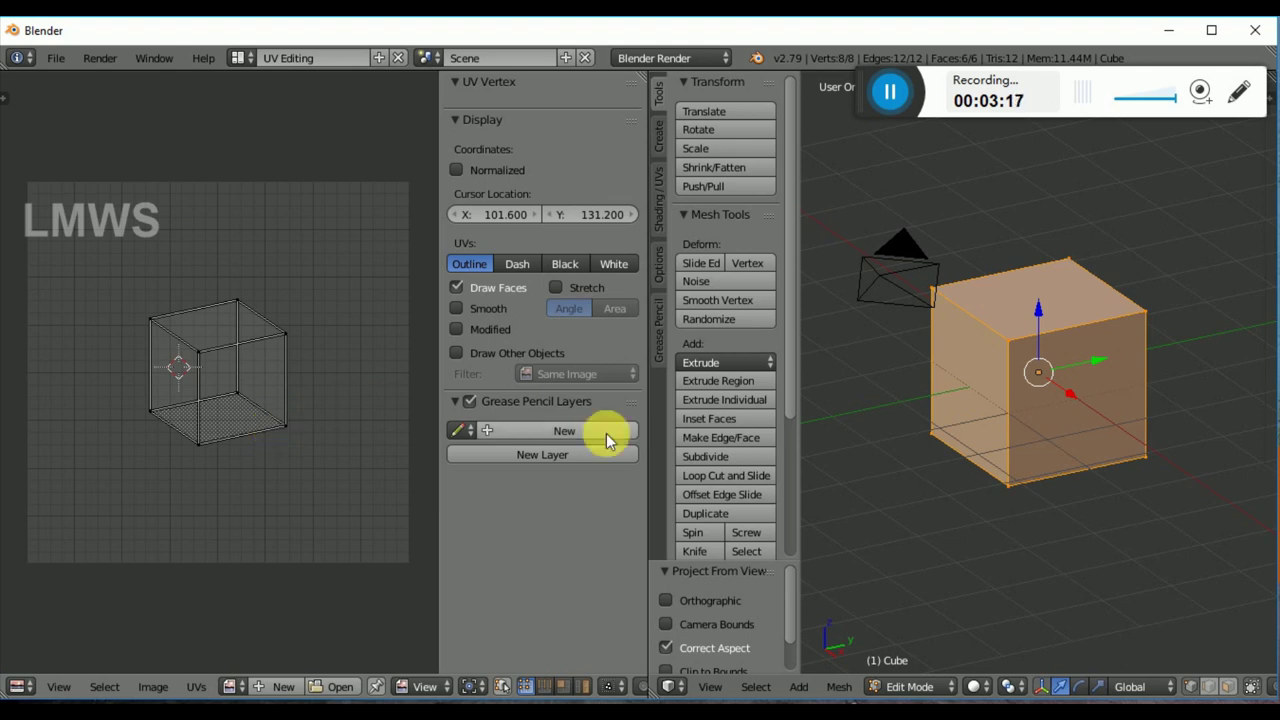
click(907, 412)
key(a)
middle_drag(1013, 415, 1102, 320)
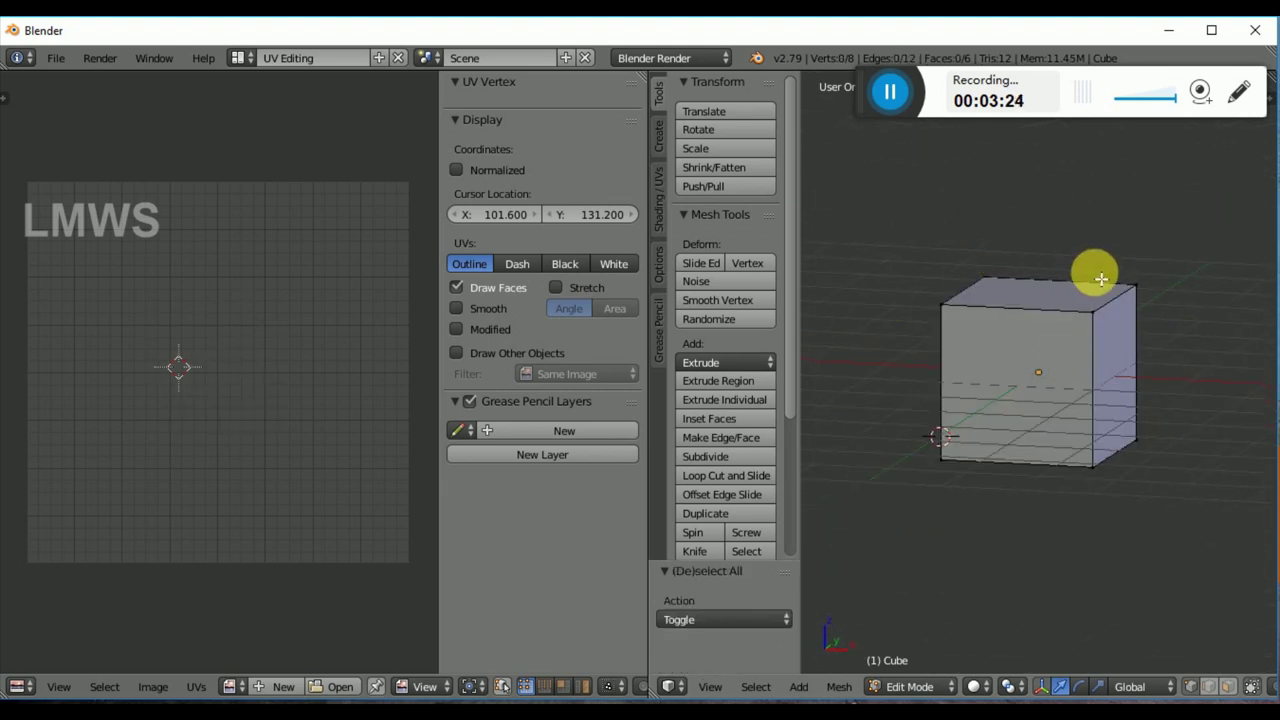
middle_drag(1077, 360, 1007, 332)
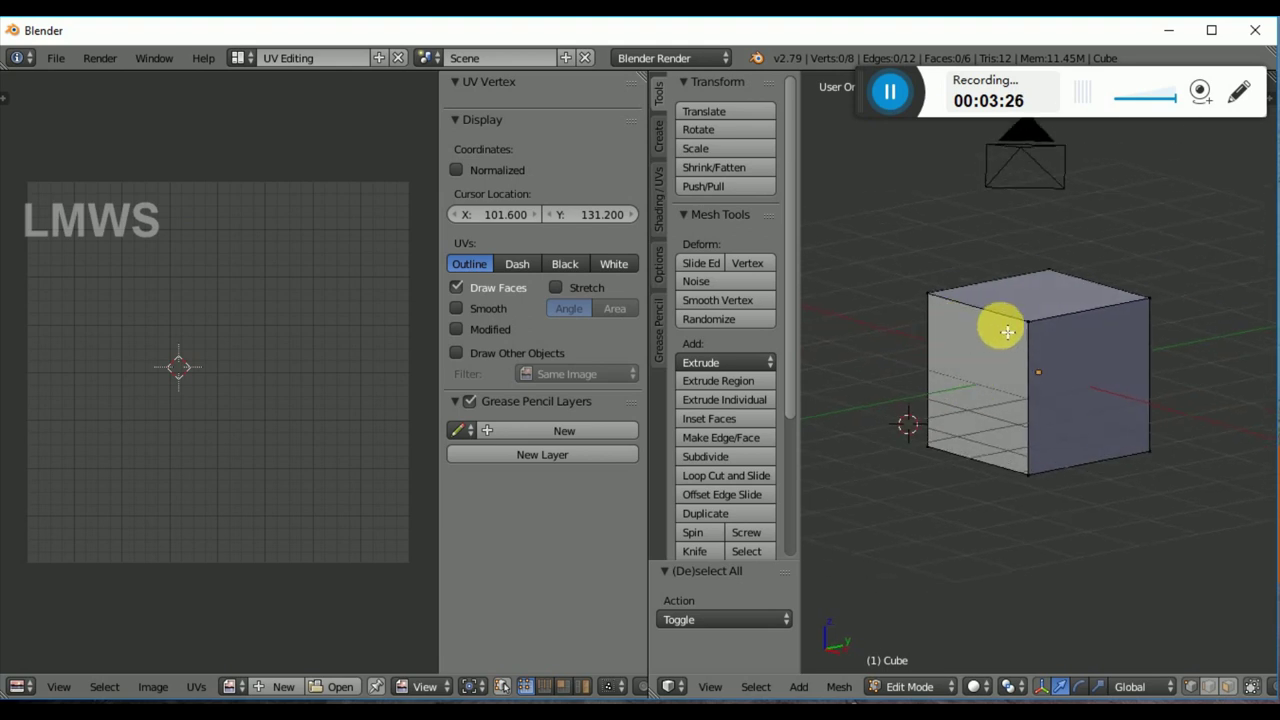
middle_drag(1000, 466, 957, 289)
middle_drag(975, 340, 980, 297)
middle_drag(1083, 320, 1019, 366)
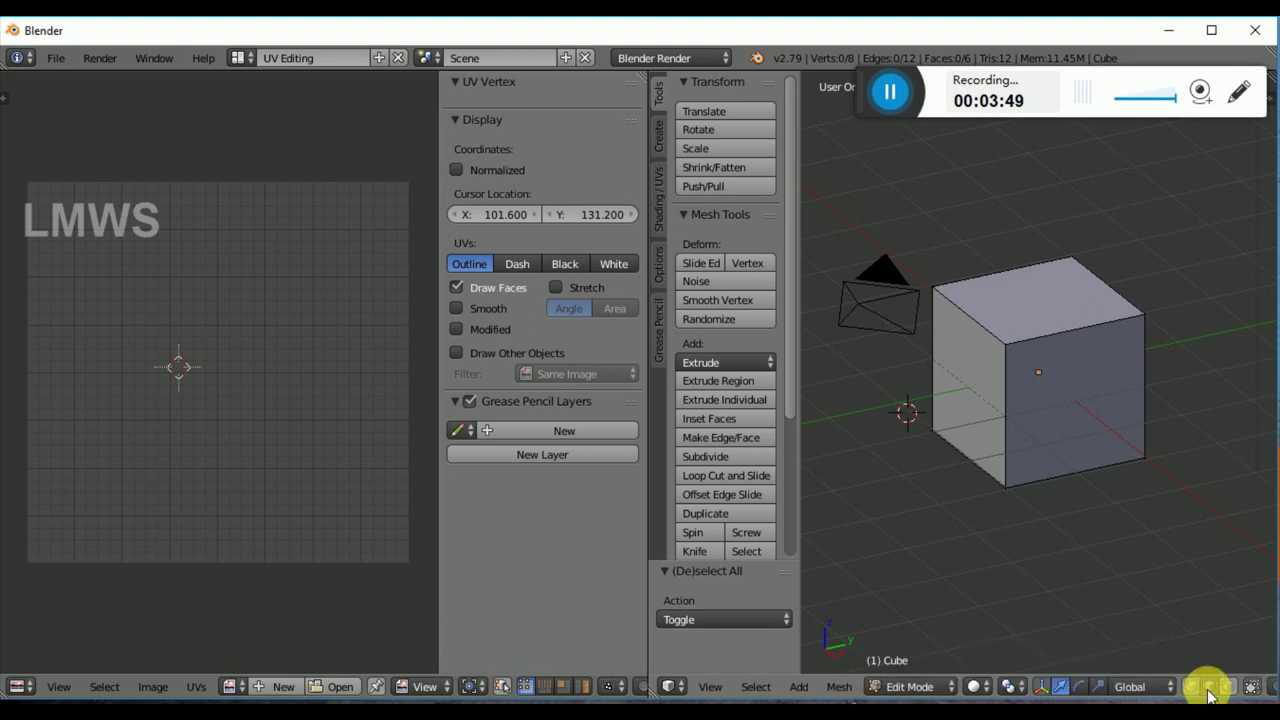
Step: Select the cube's top edges and mark them as seams with Ctrl+E
right_click(972, 315)
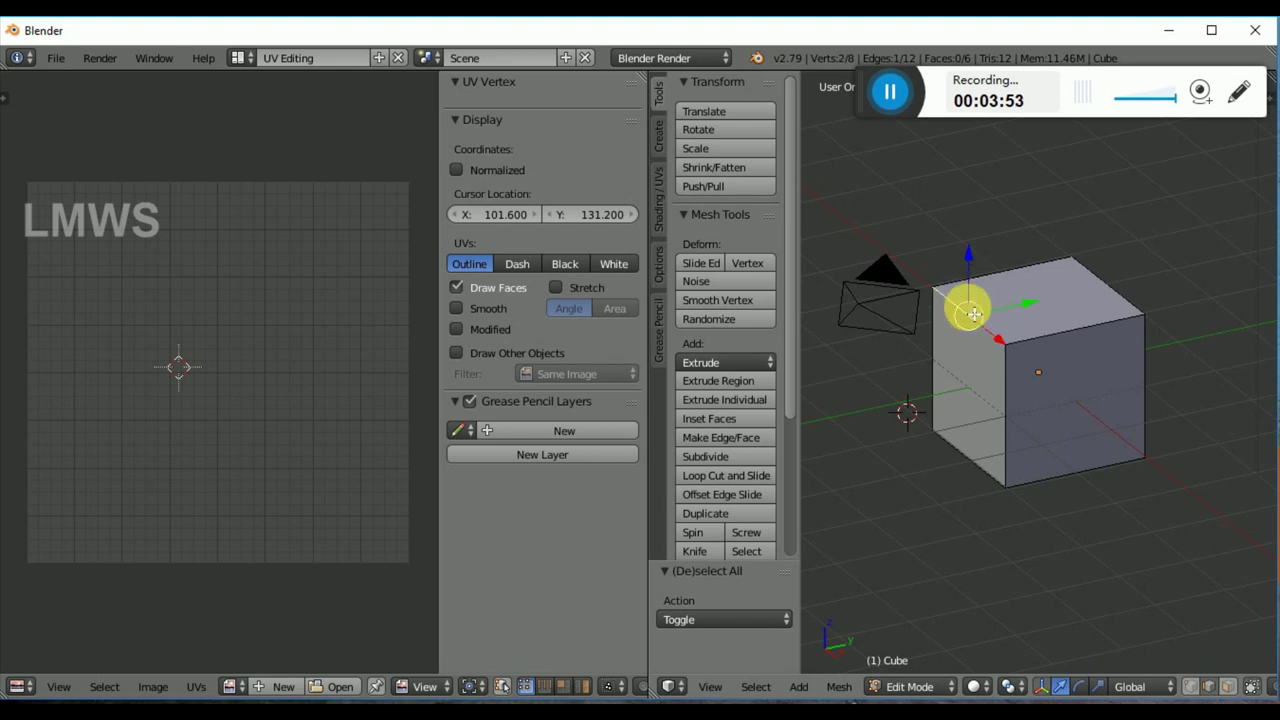
key(a)
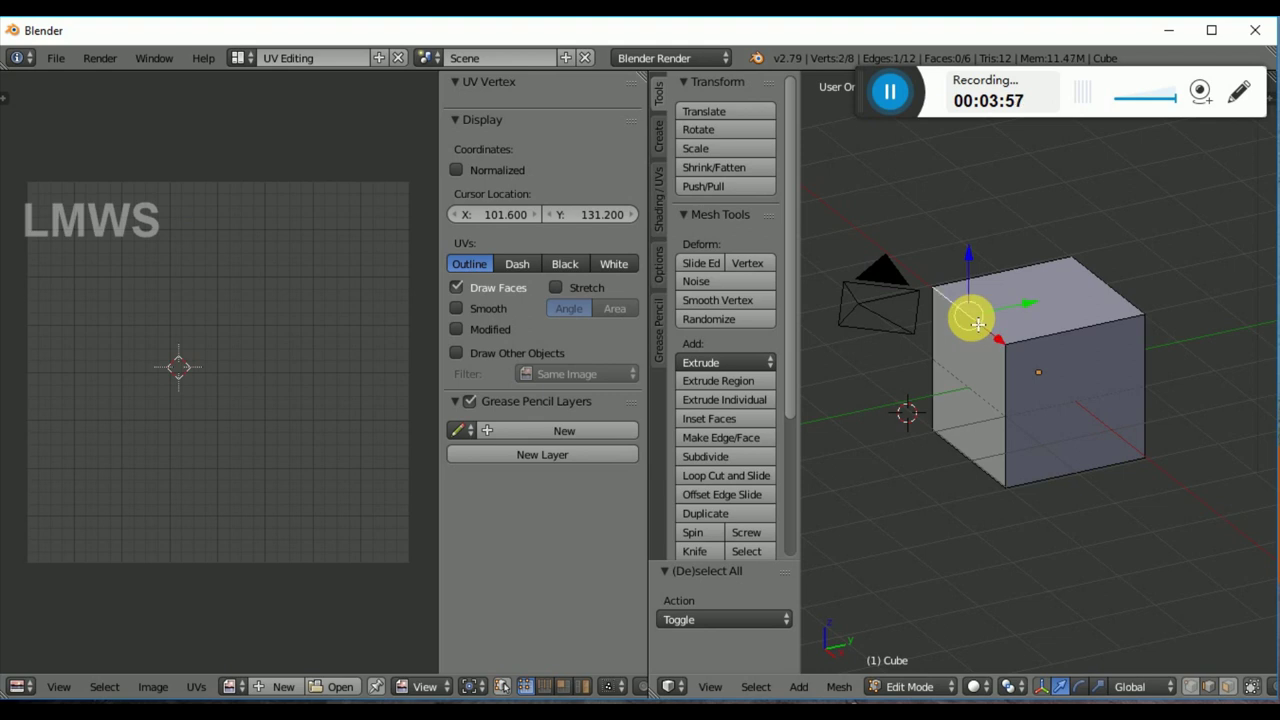
scroll(990, 338, up, 1)
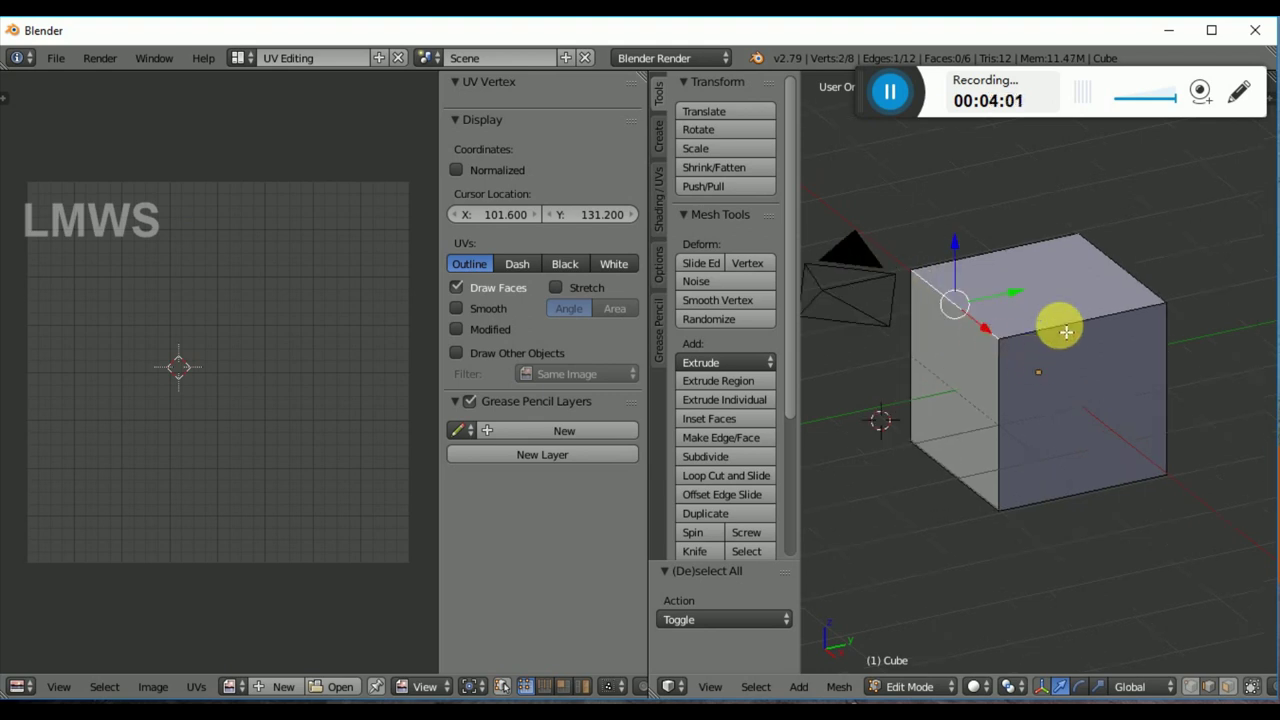
middle_drag(1166, 420, 1014, 343)
shift+right_click(914, 314)
middle_drag(914, 314, 946, 271)
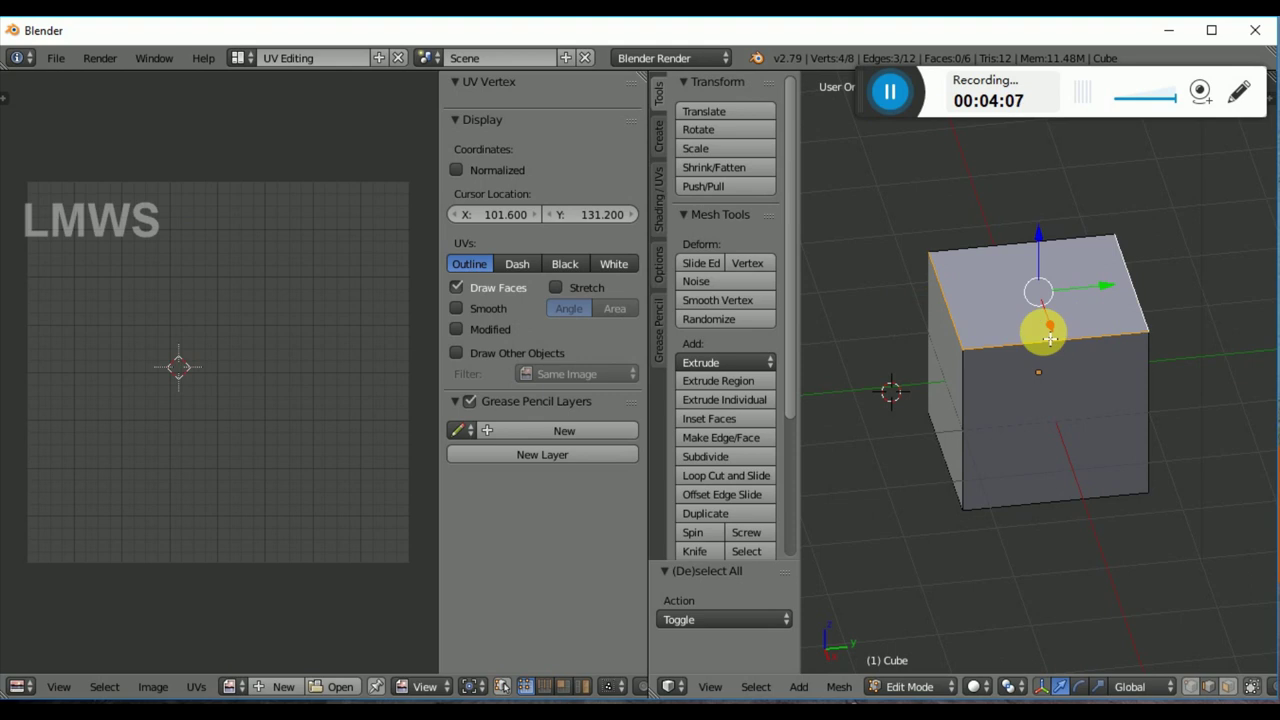
key(ctrl+e)
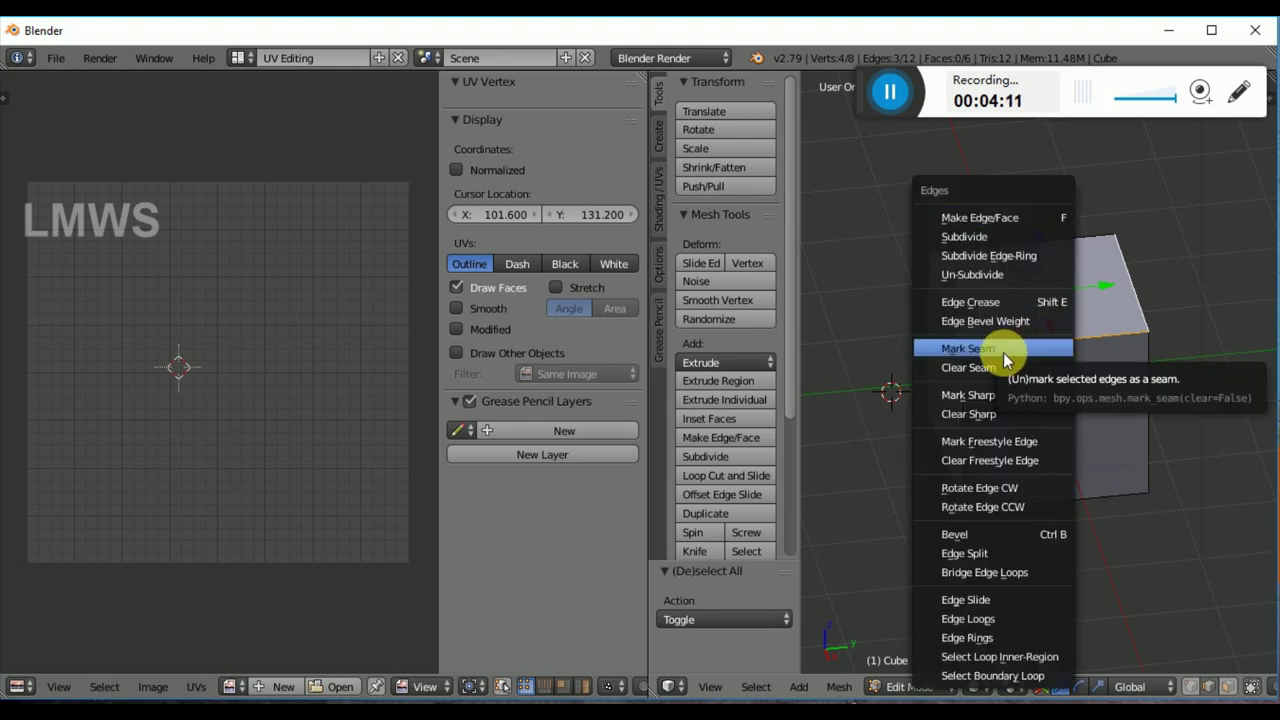
click(1019, 349)
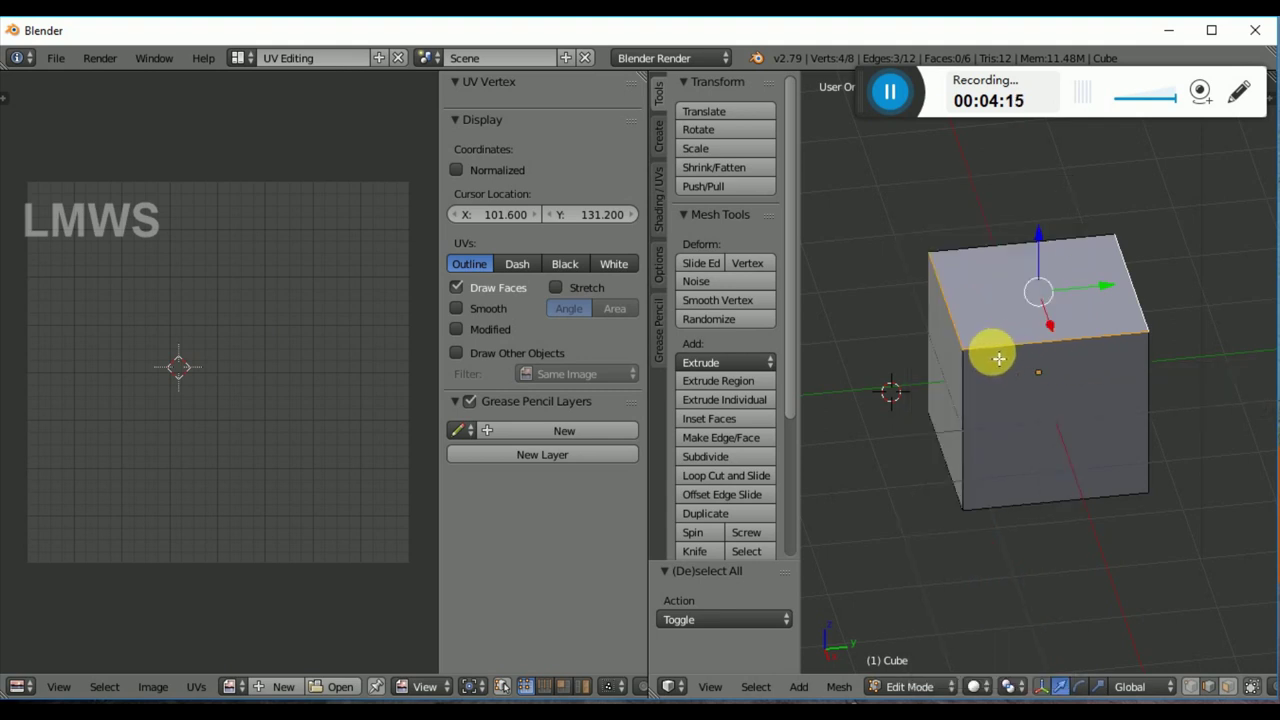
Step: Mark the top-face edges as seams again via operator search and Ctrl+E, then deselect
key(space)
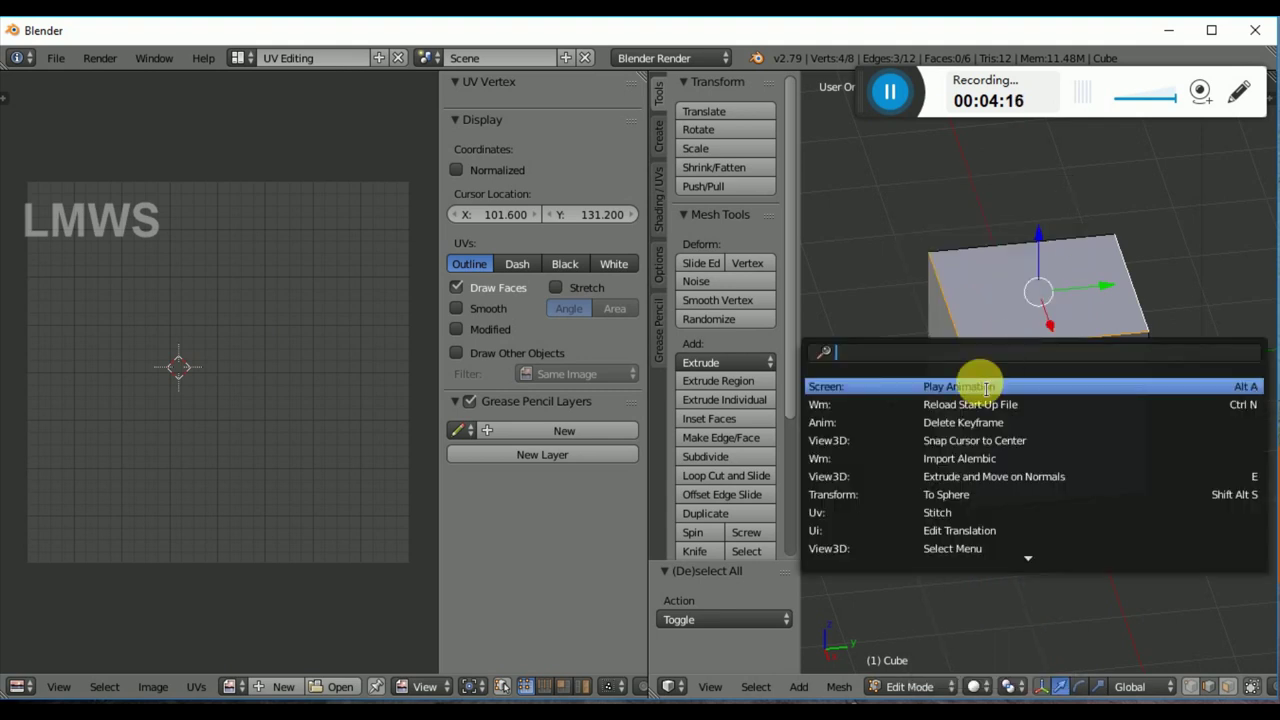
text(mark)
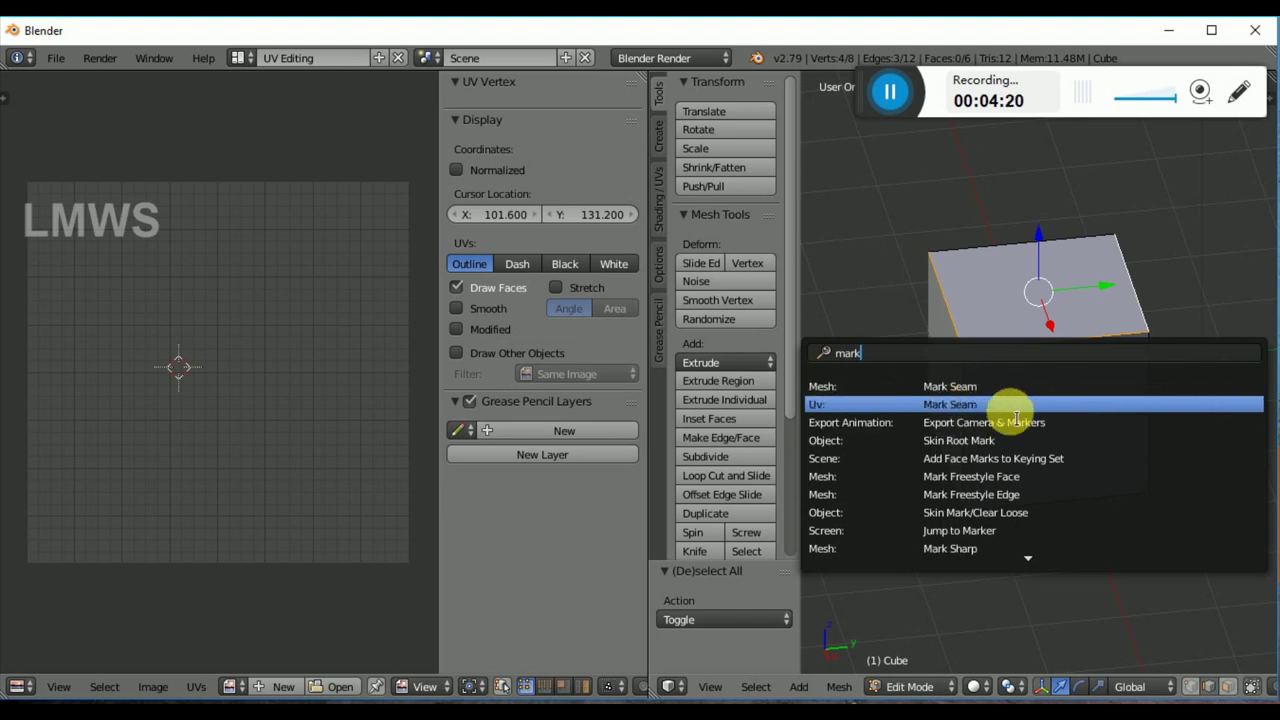
click(1005, 414)
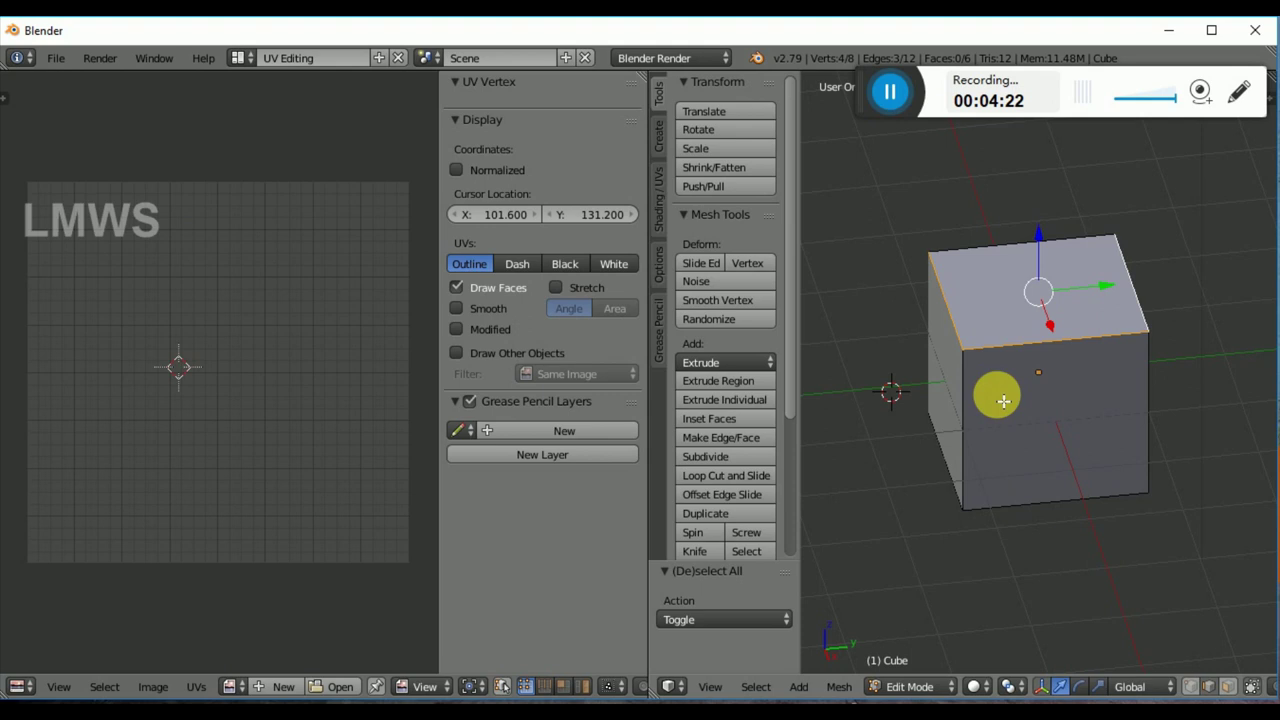
key(ctrl+e)
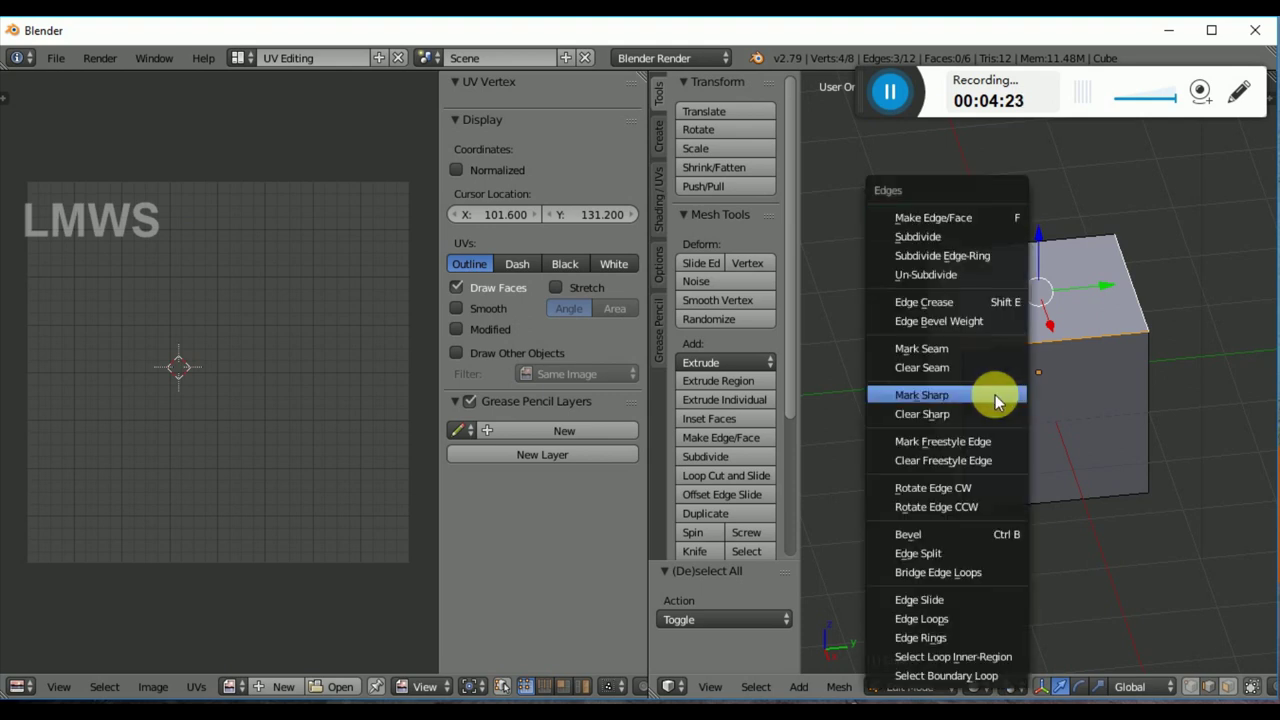
click(965, 351)
key(a)
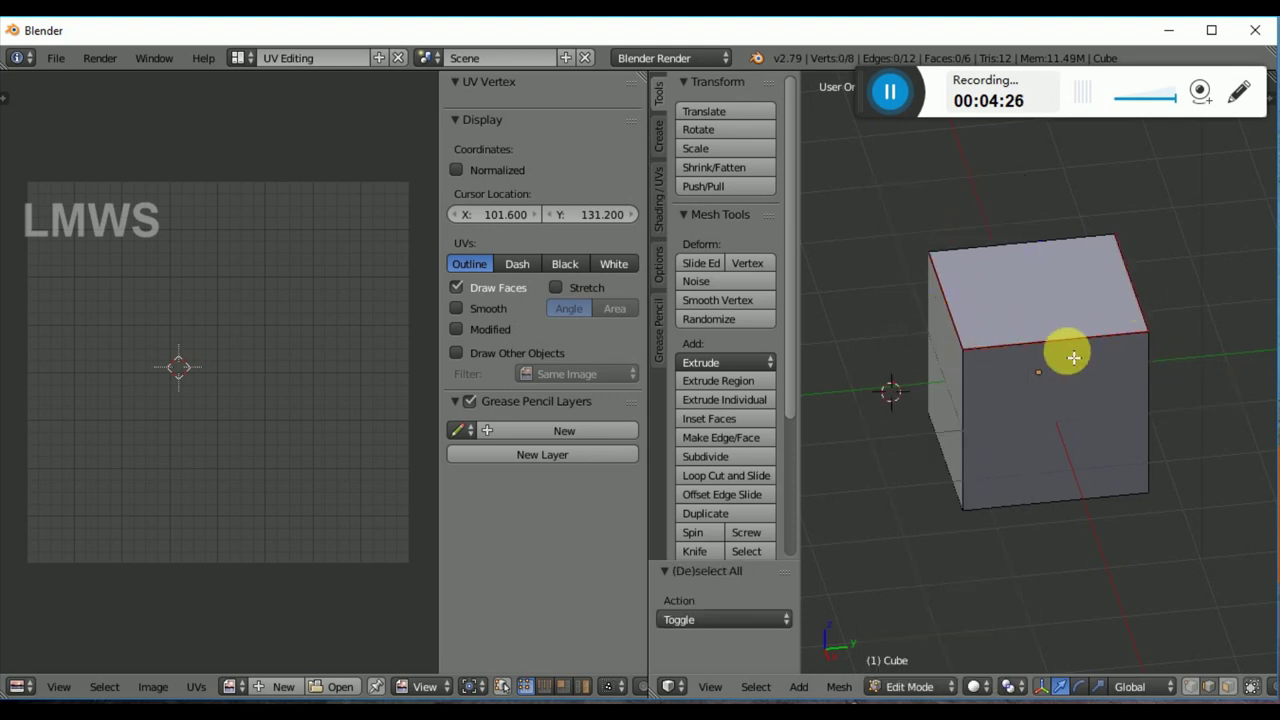
middle_drag(906, 437, 1020, 400)
Step: Select the whole cube and Unwrap it along its seams
key(a)
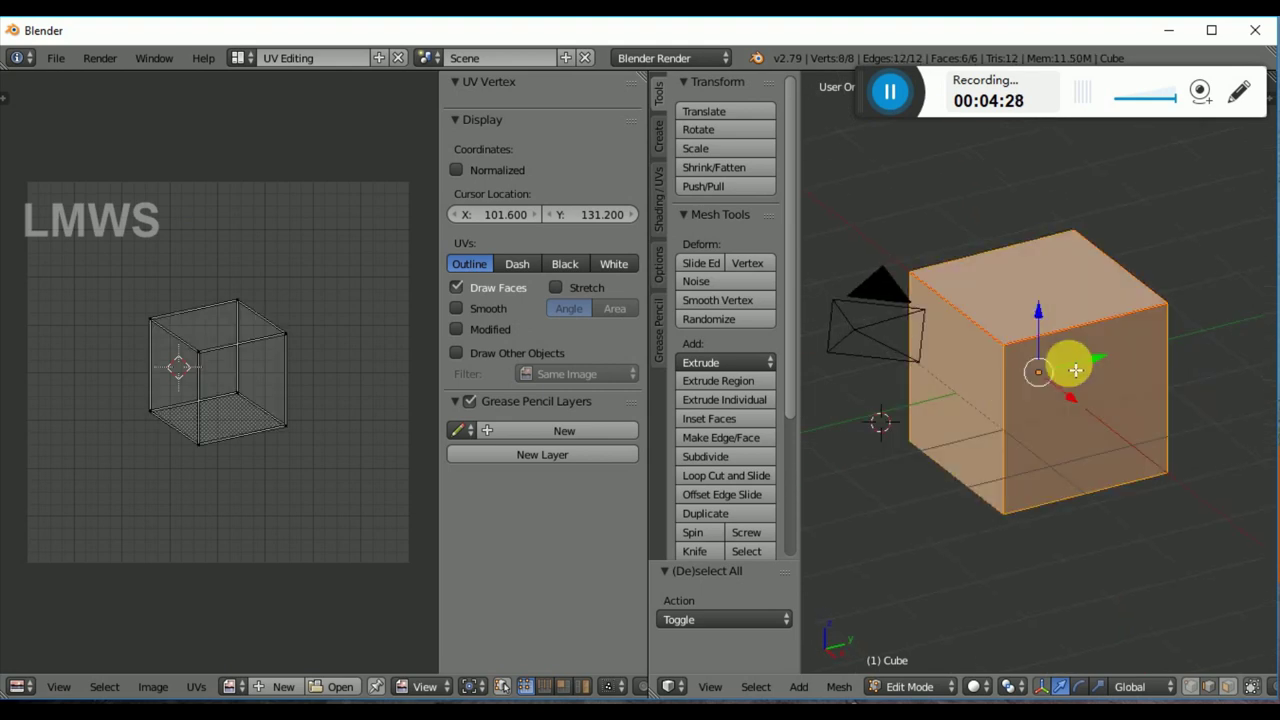
key(u)
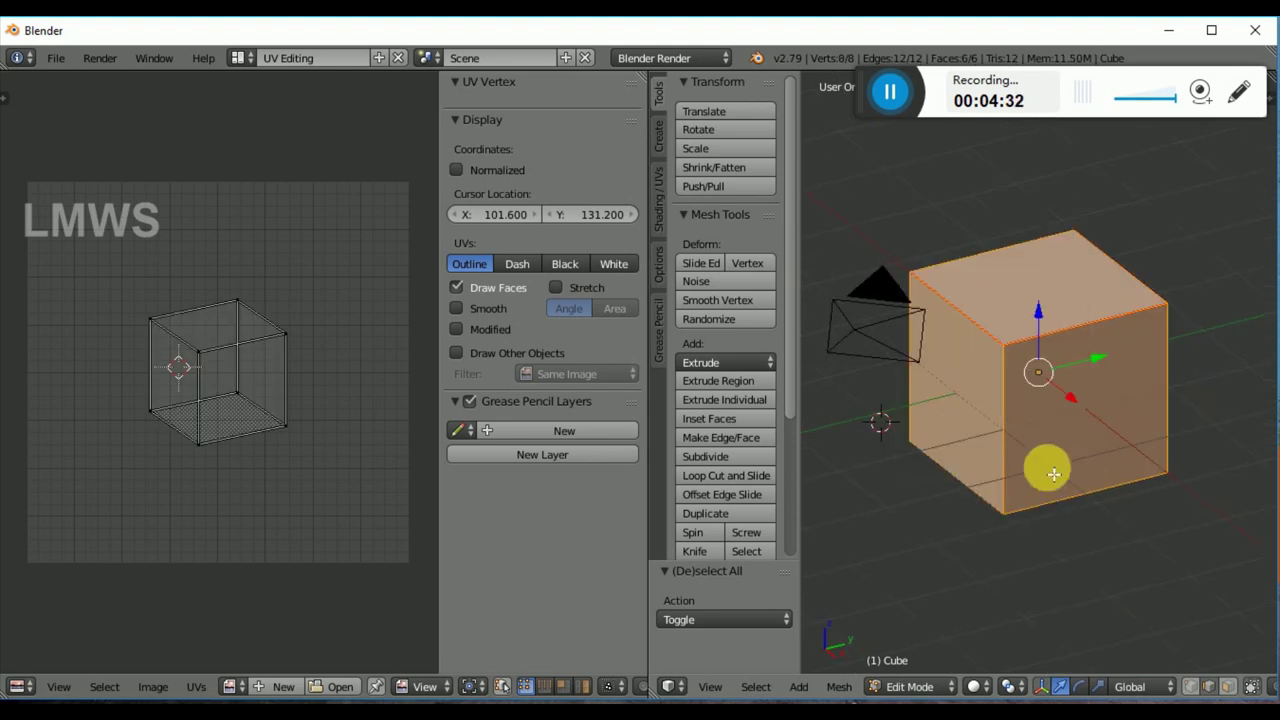
key(u)
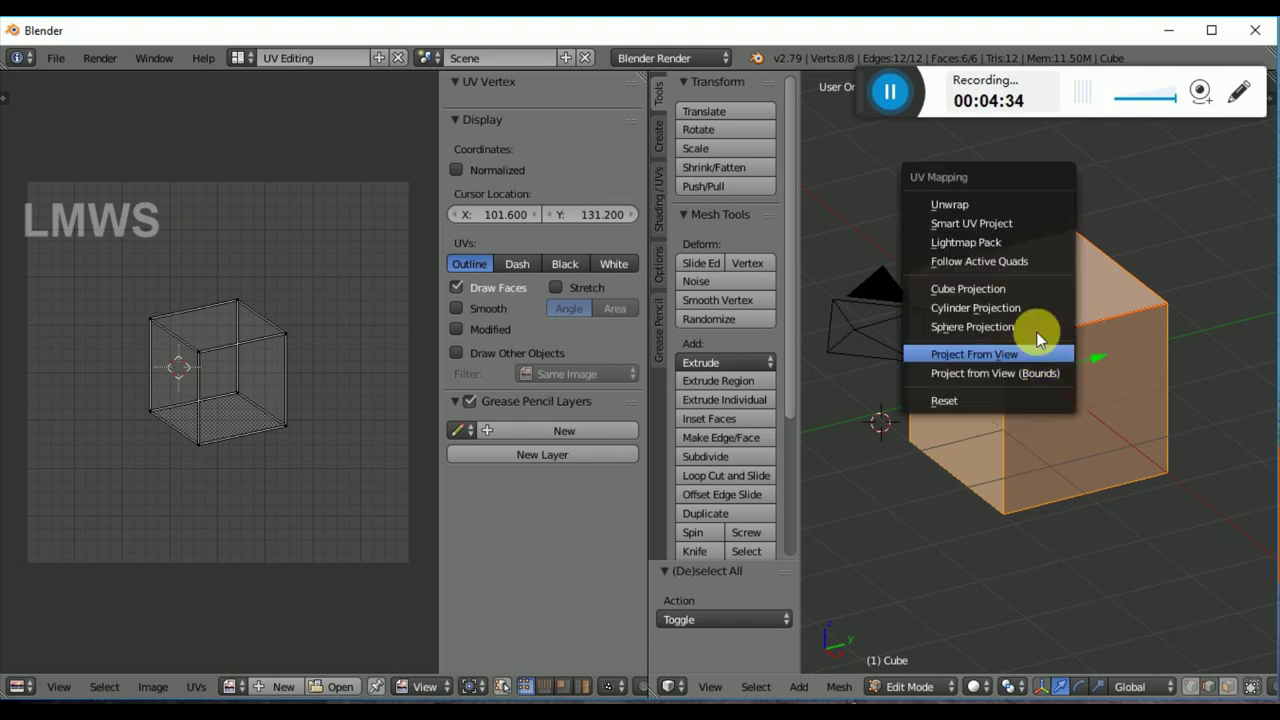
click(988, 198)
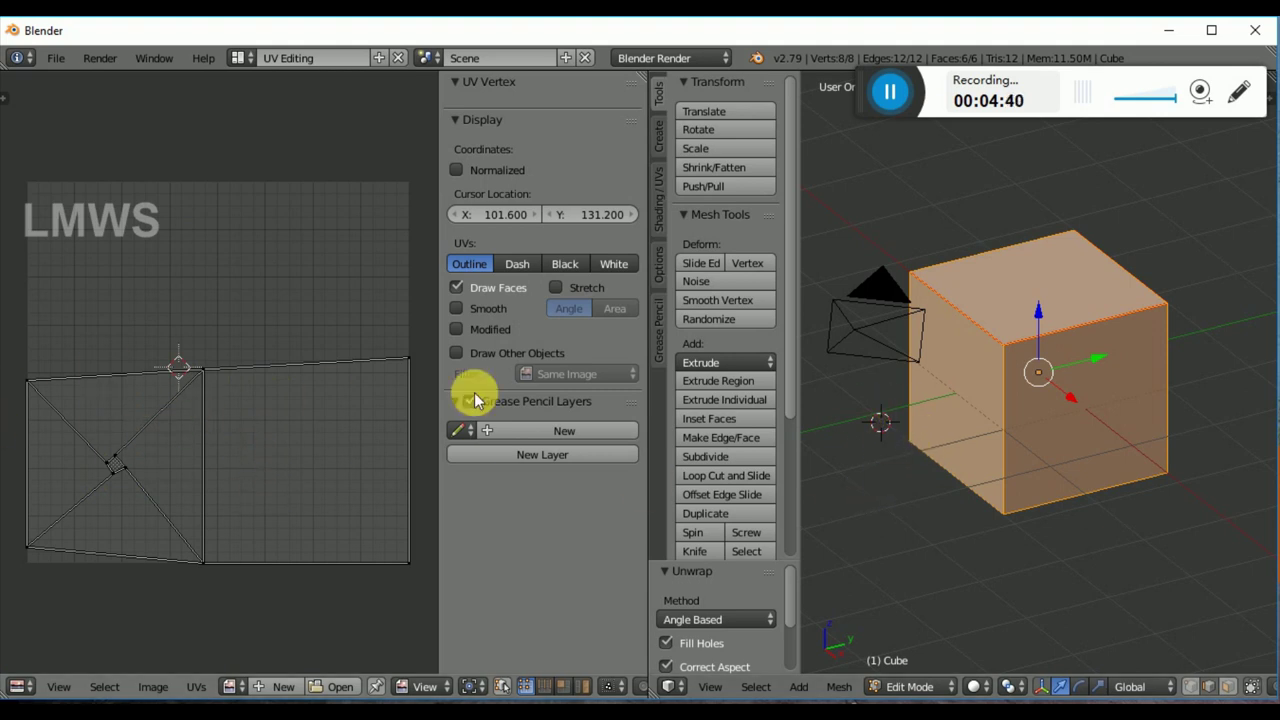
Step: Turn on Stretch display in the UV editor and clear the UV and mesh selections
click(556, 288)
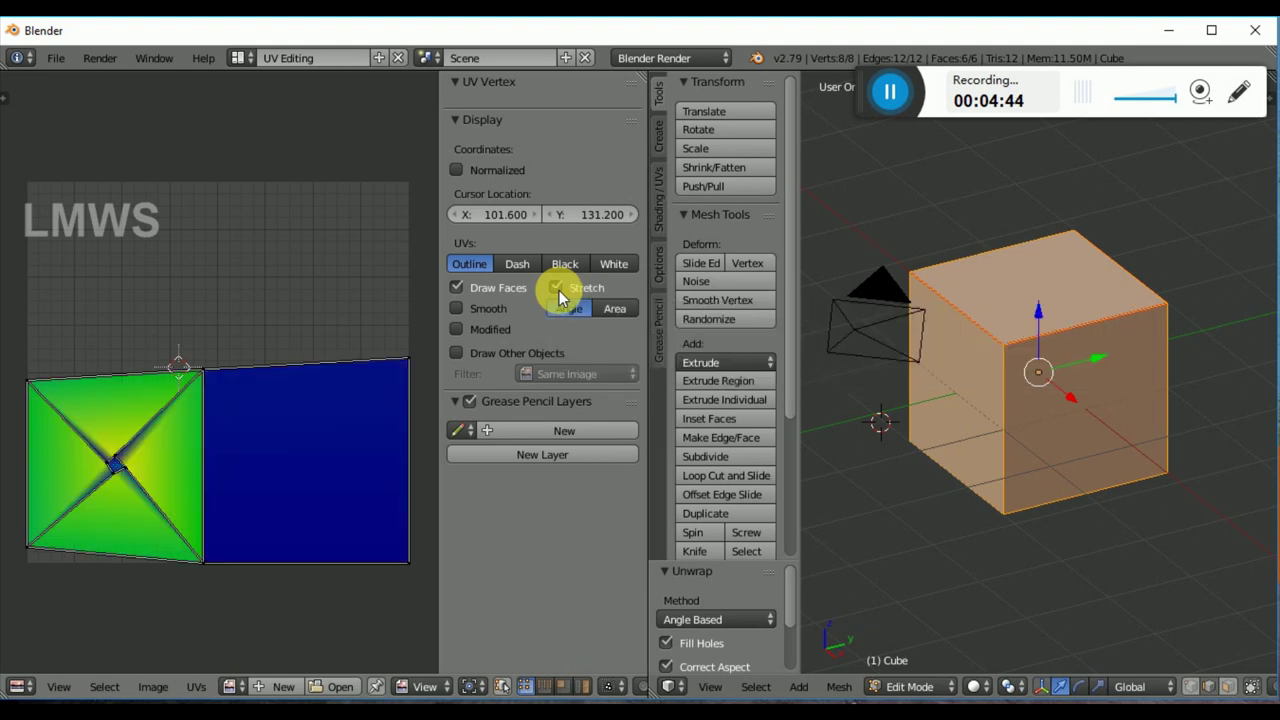
click(166, 337)
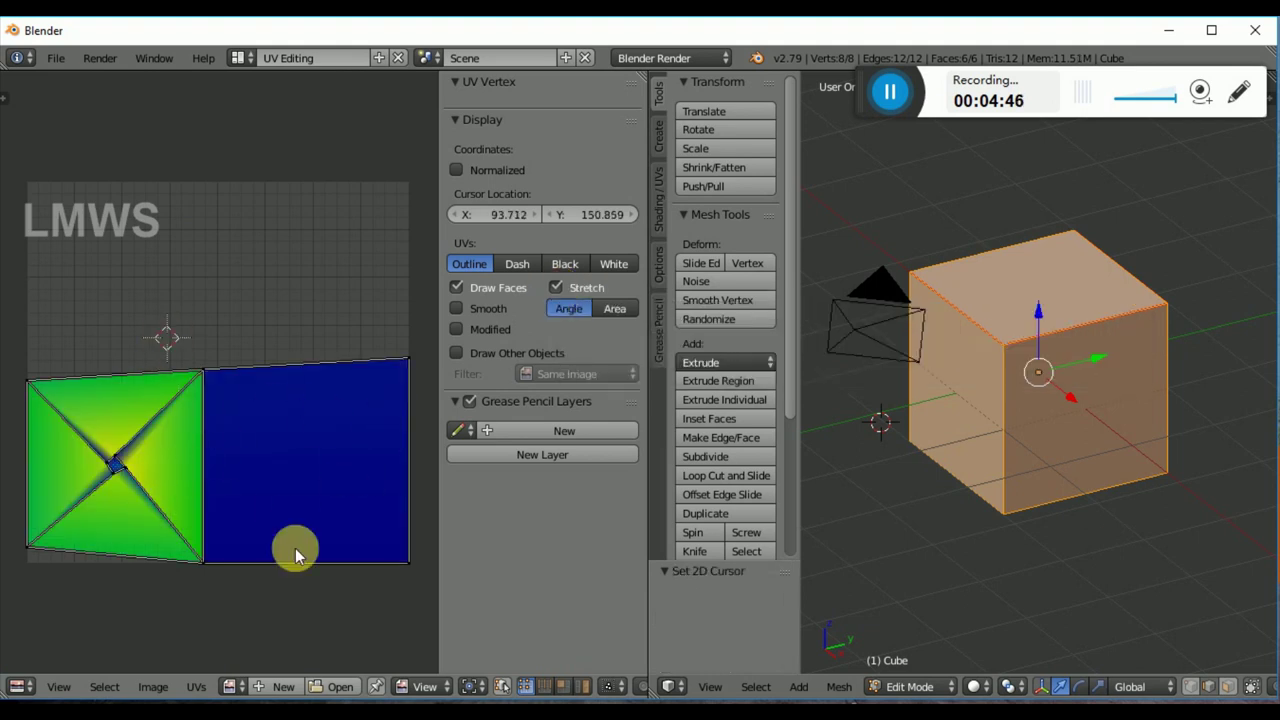
key(a)
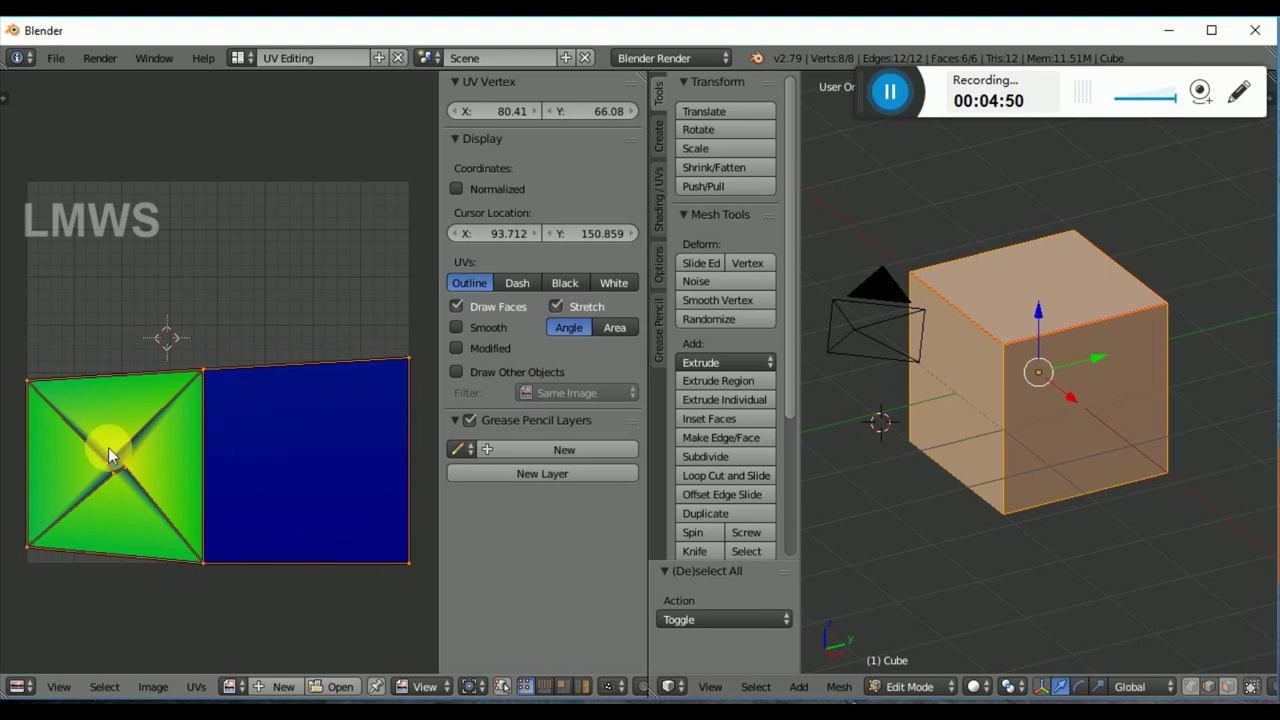
key(a)
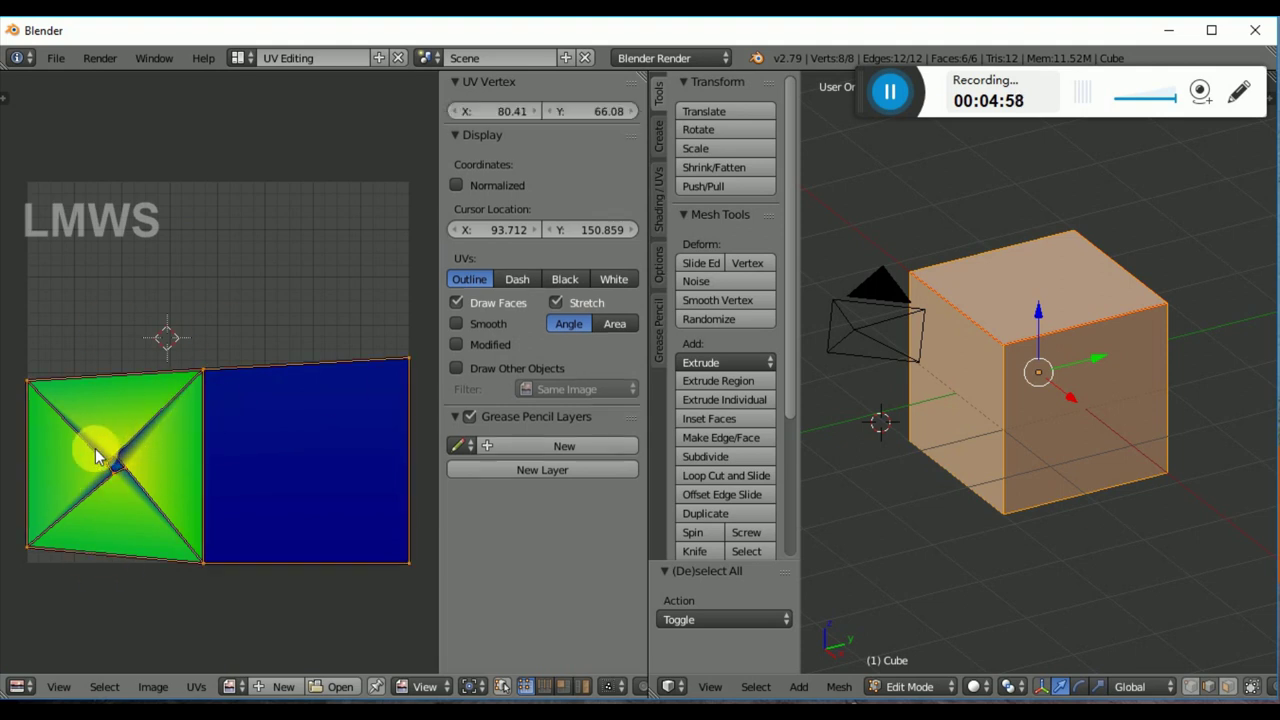
key(a)
middle_drag(1129, 437, 1027, 364)
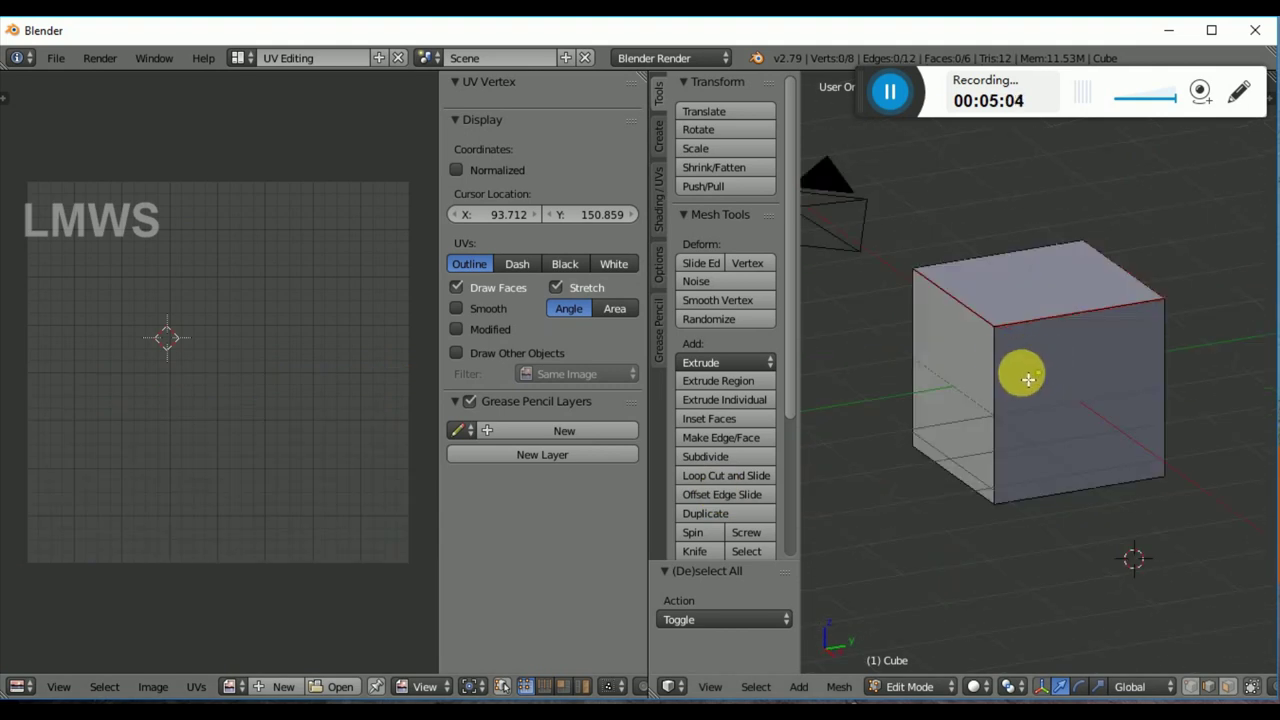
Step: Select the right vertical edge plus another vertical edge of the cube
scroll(1029, 377, up, 3)
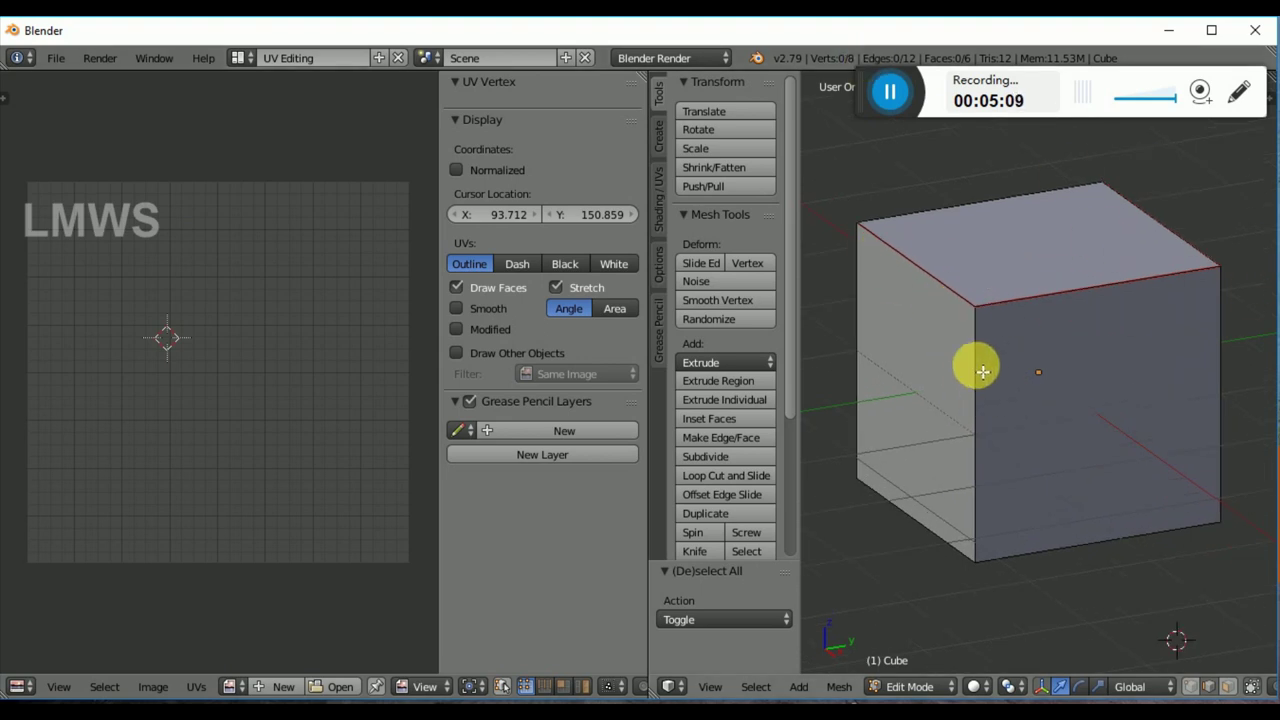
shift+right_click(1217, 331)
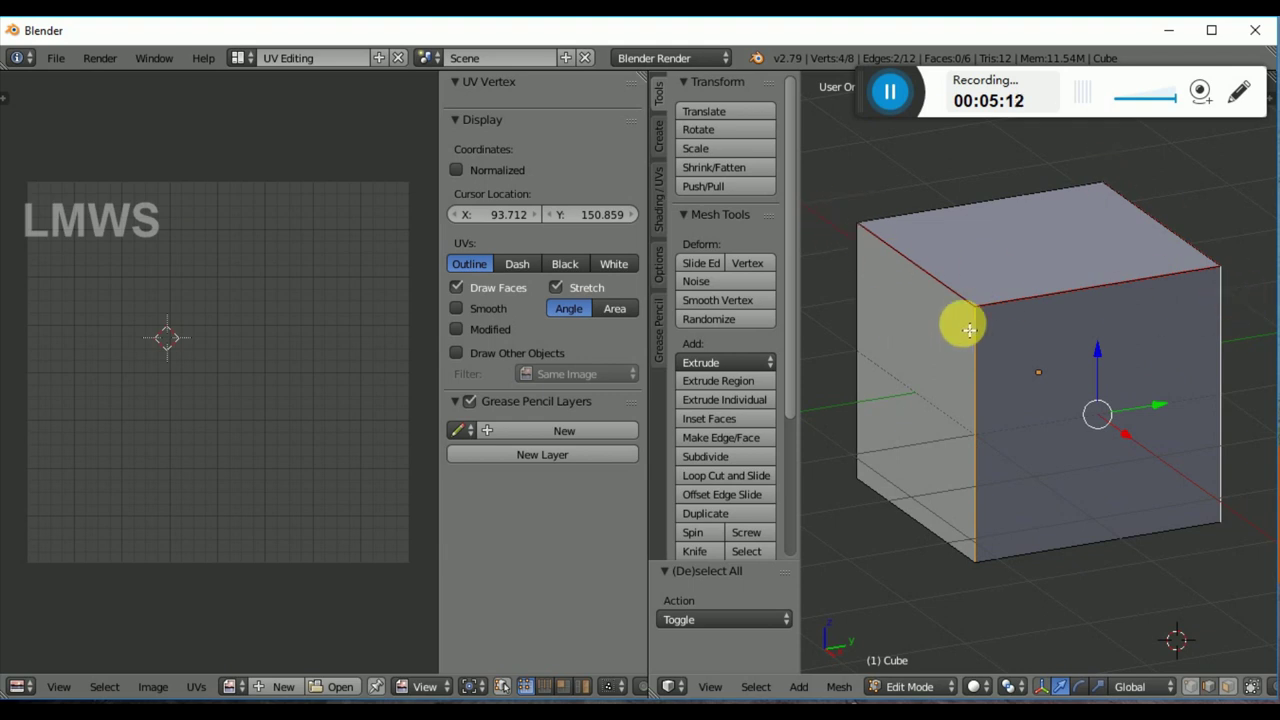
middle_drag(1135, 607, 1063, 514)
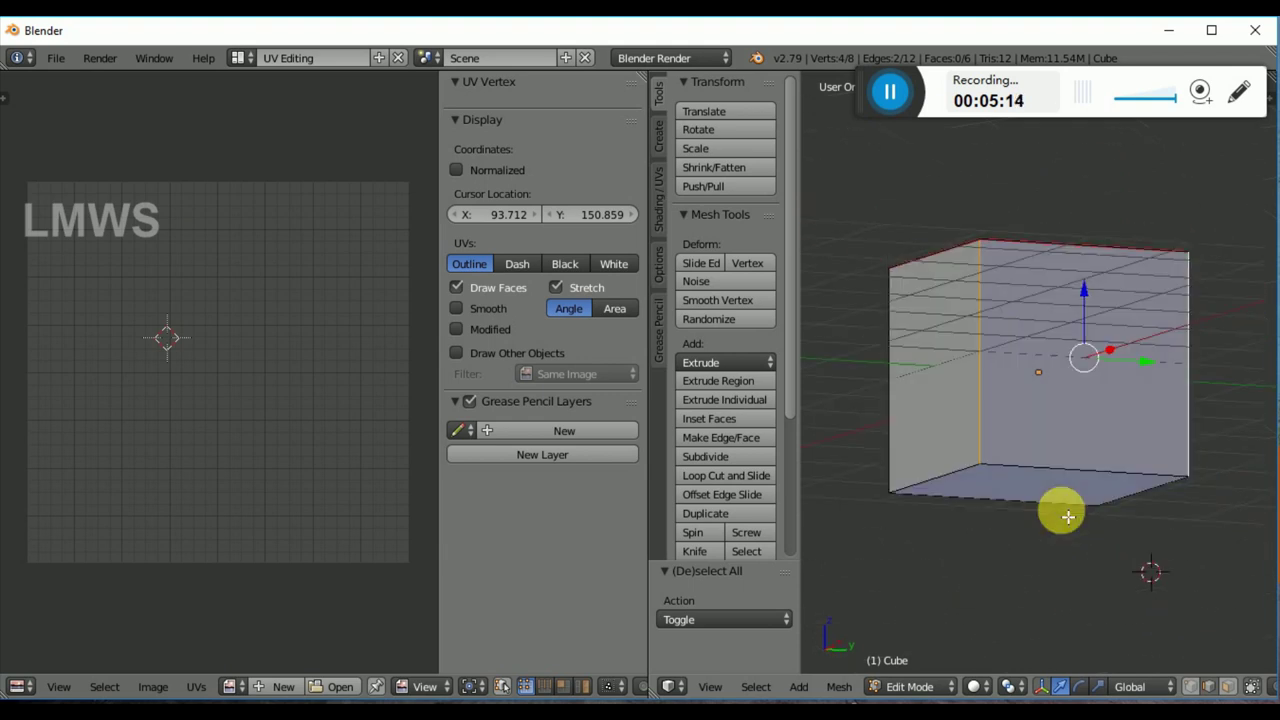
middle_drag(1001, 297, 1018, 342)
middle_drag(1057, 603, 1114, 466)
middle_drag(1023, 520, 1009, 491)
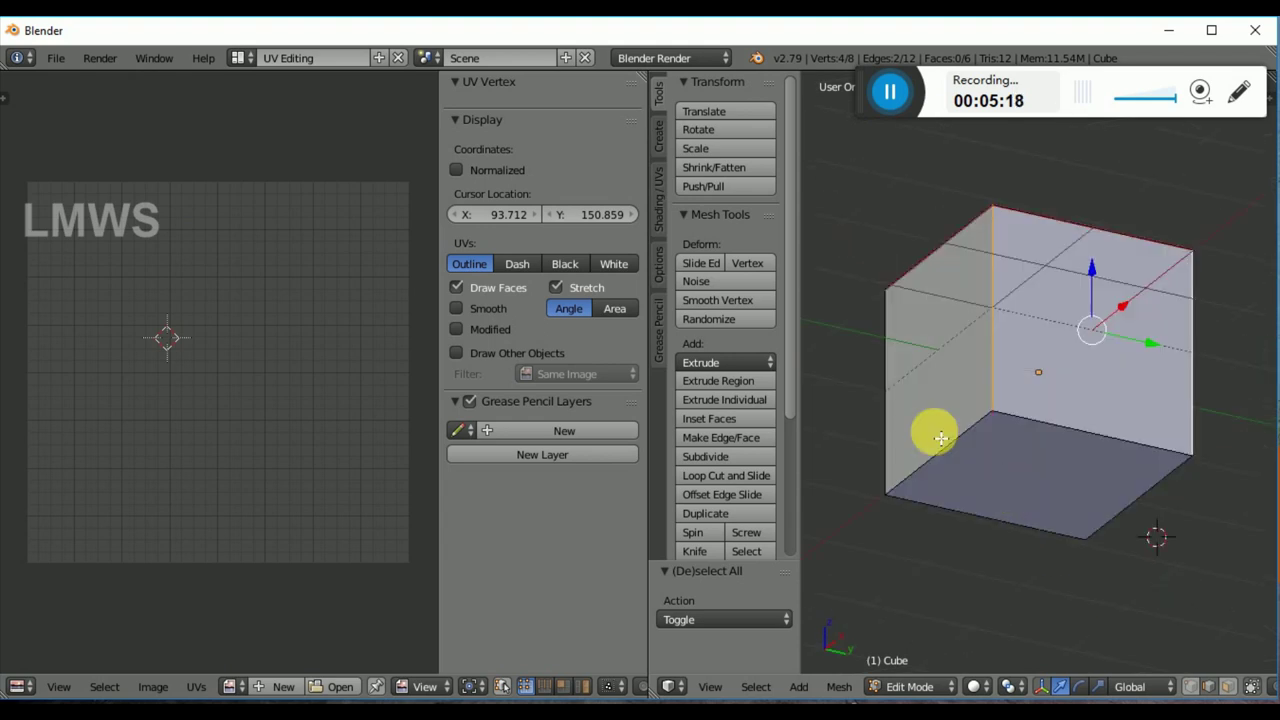
shift+right_click(1163, 486)
middle_drag(1163, 486, 1022, 532)
Step: Mark the selected vertical edges as seams and select the whole cube
key(ctrl+e)
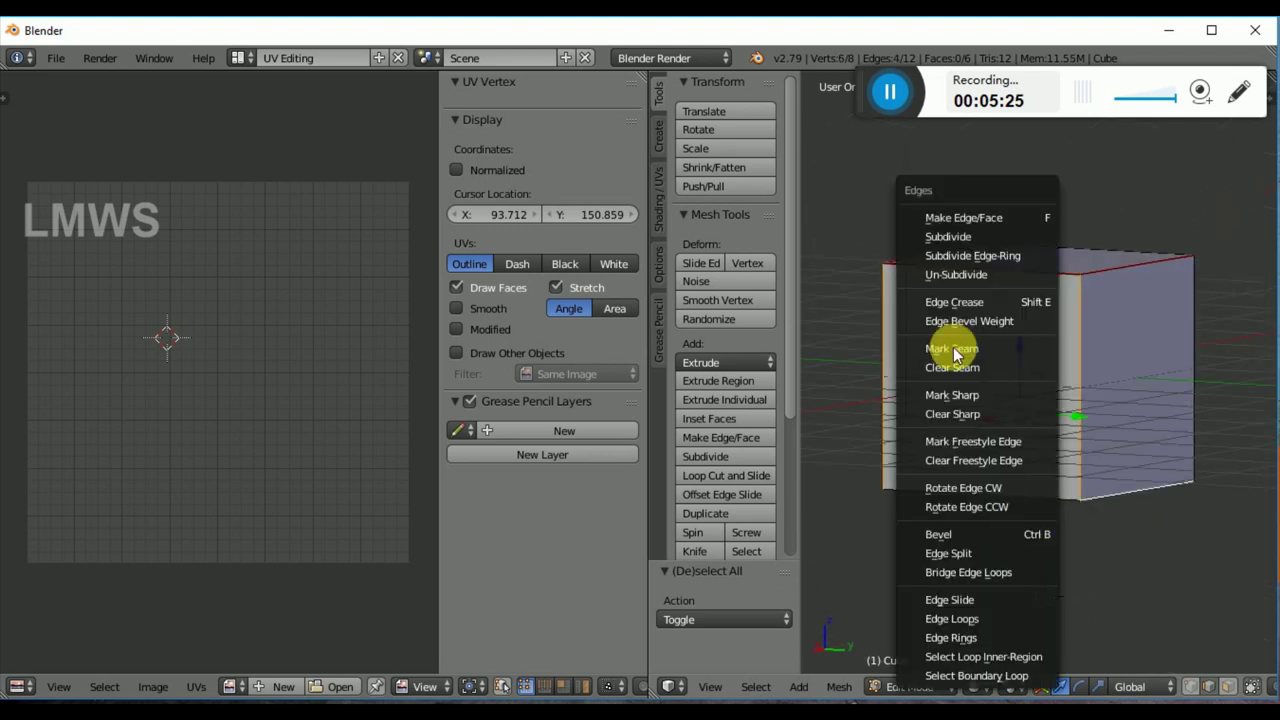
click(893, 340)
middle_drag(912, 501, 1057, 449)
scroll(1057, 449, down, 2)
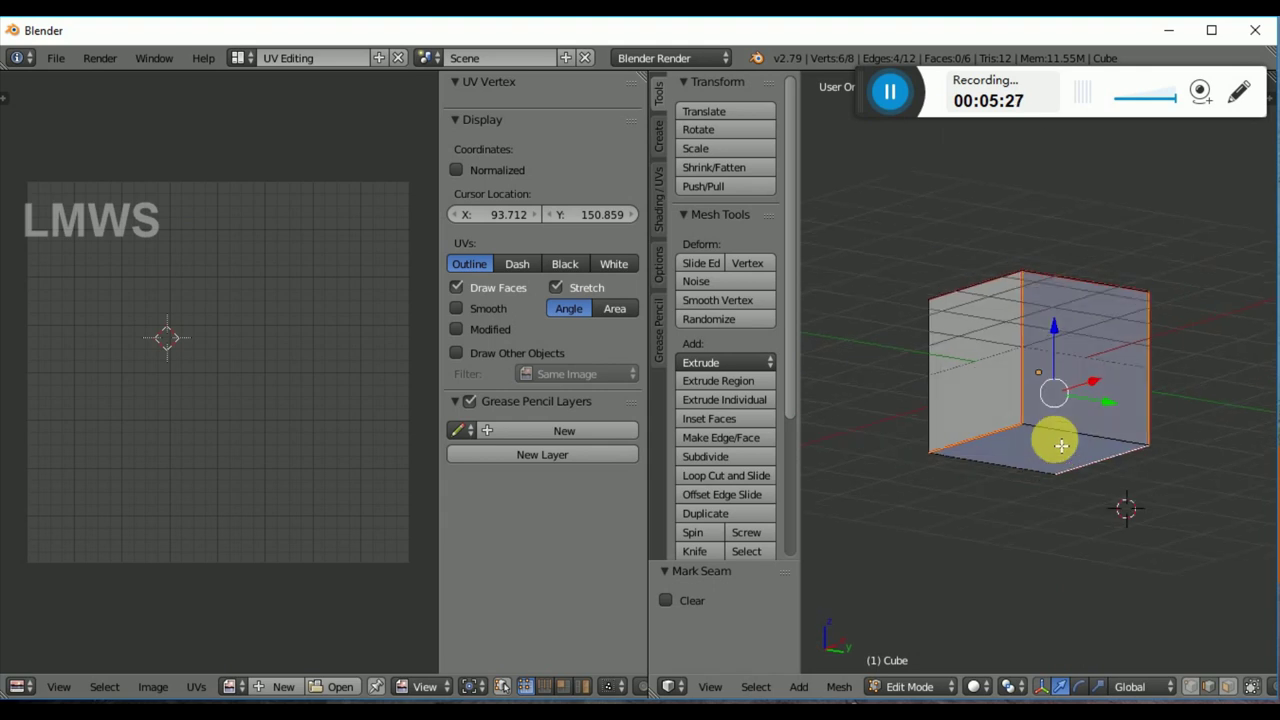
key(a)
key(a)
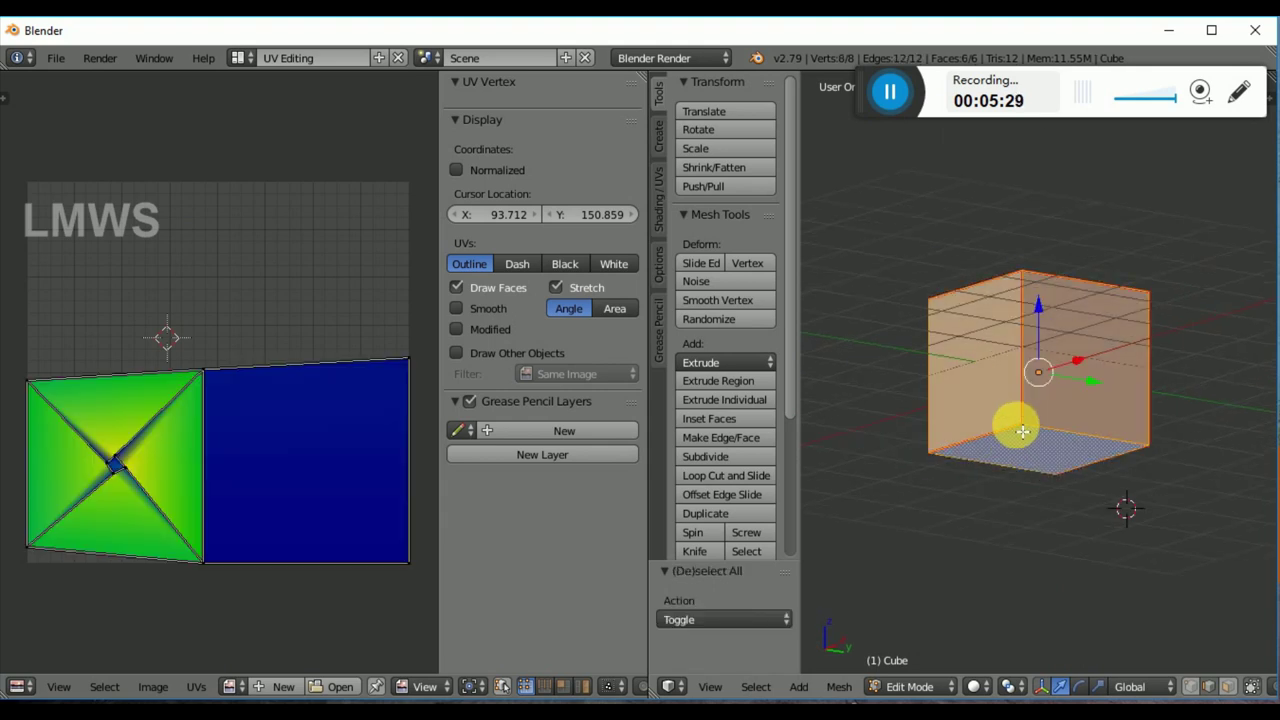
Step: Unwrap the cube again with the new seams into a six-square cross net
key(u)
click(980, 420)
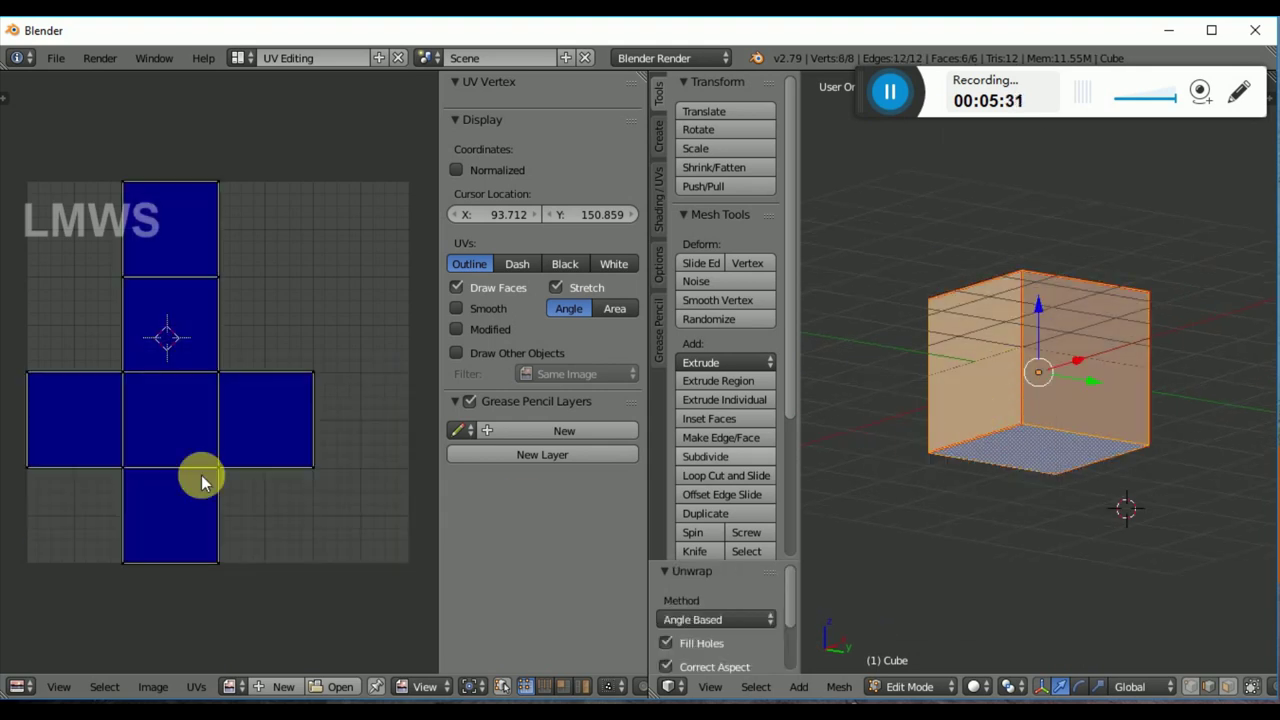
scroll(247, 507, up, 1)
key(a)
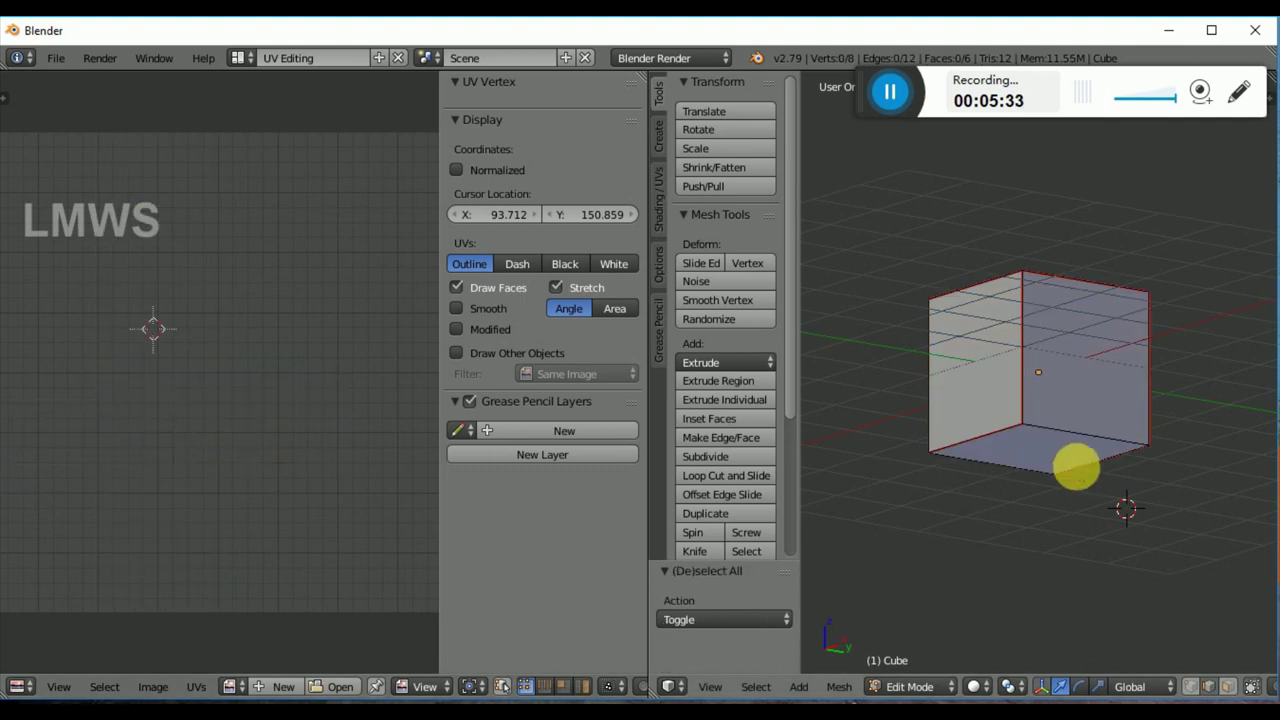
key(a)
scroll(222, 463, down, 1)
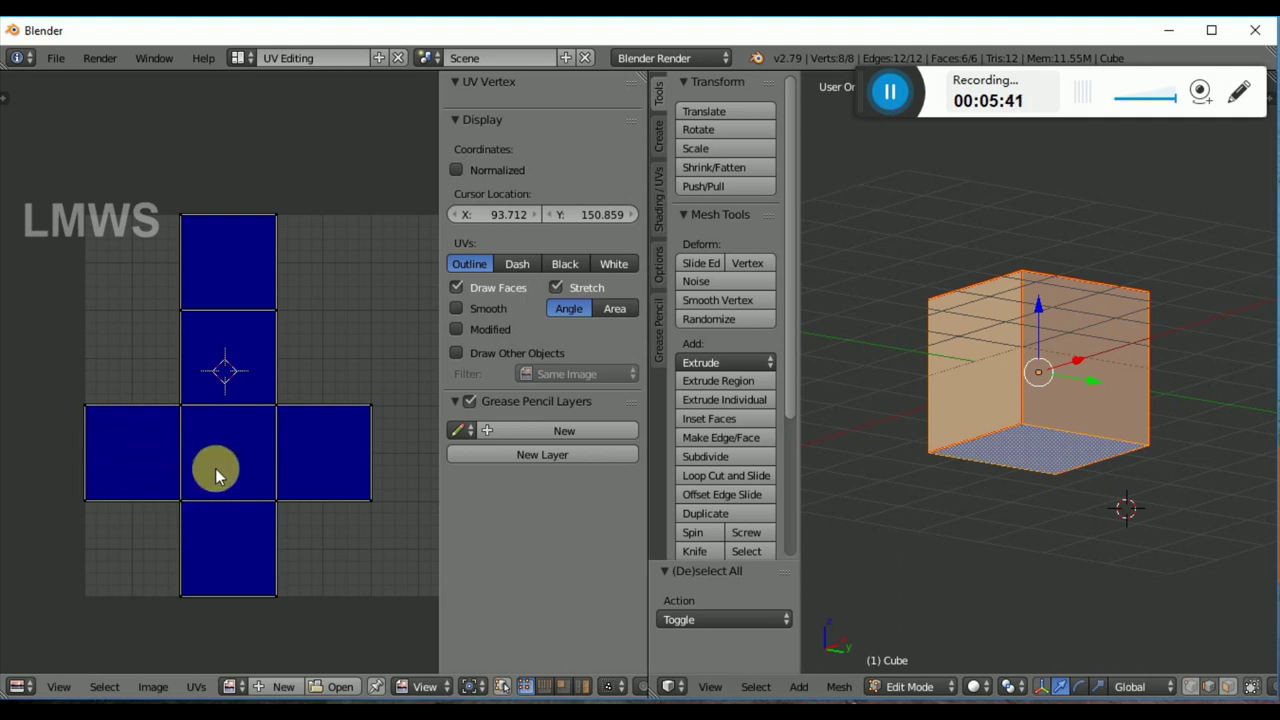
Step: Orbit around the cube to check it from several angles, including the bottom face
middle_drag(971, 466, 1000, 423)
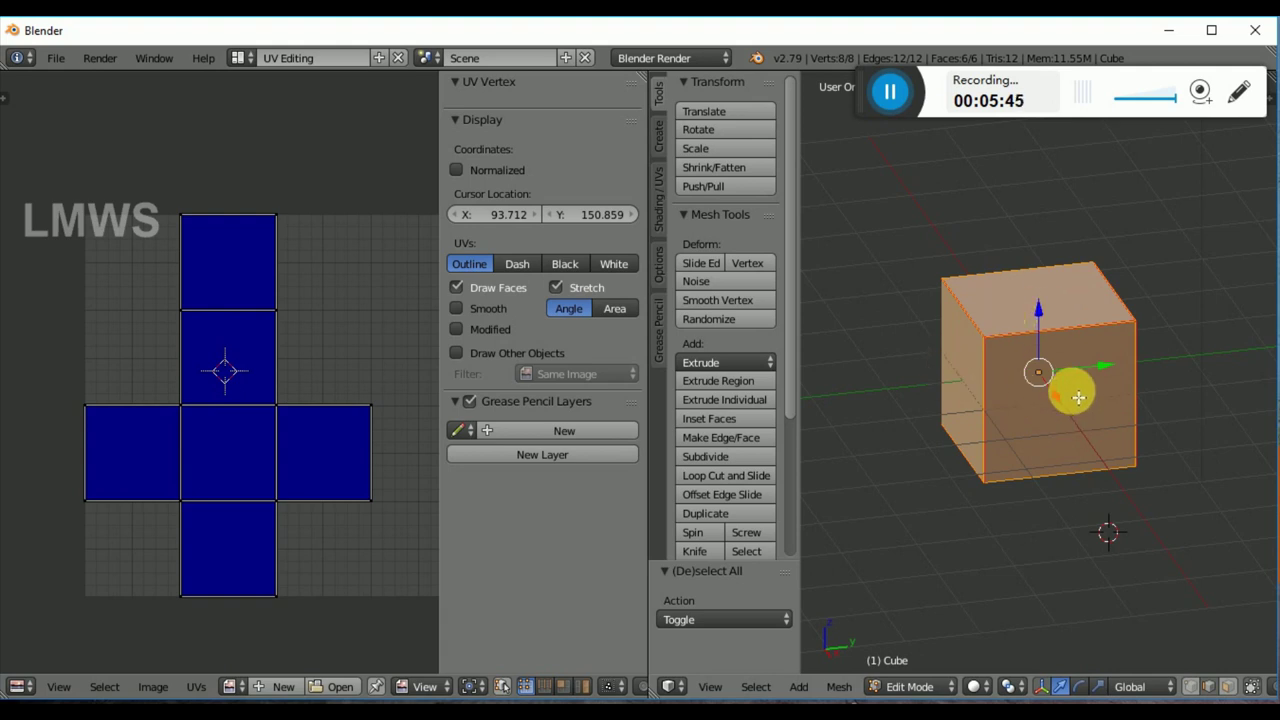
middle_drag(1117, 453, 964, 480)
middle_drag(1094, 449, 1137, 303)
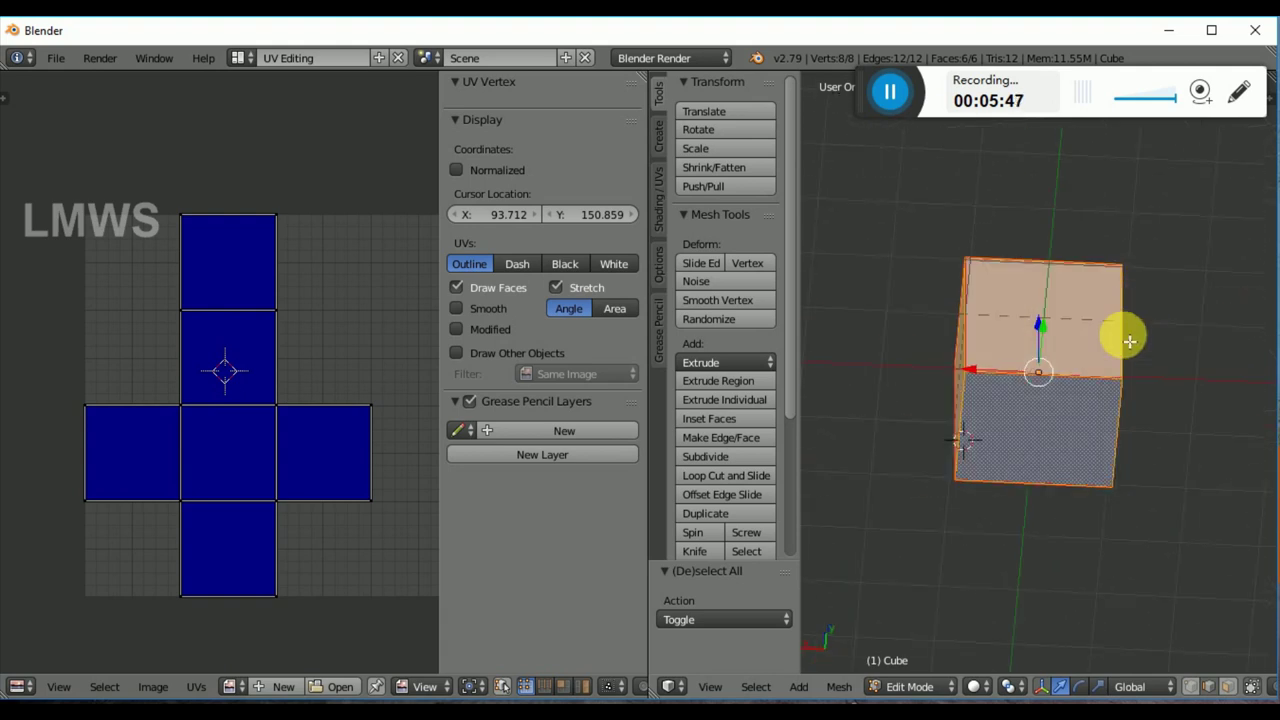
middle_drag(992, 388, 1063, 406)
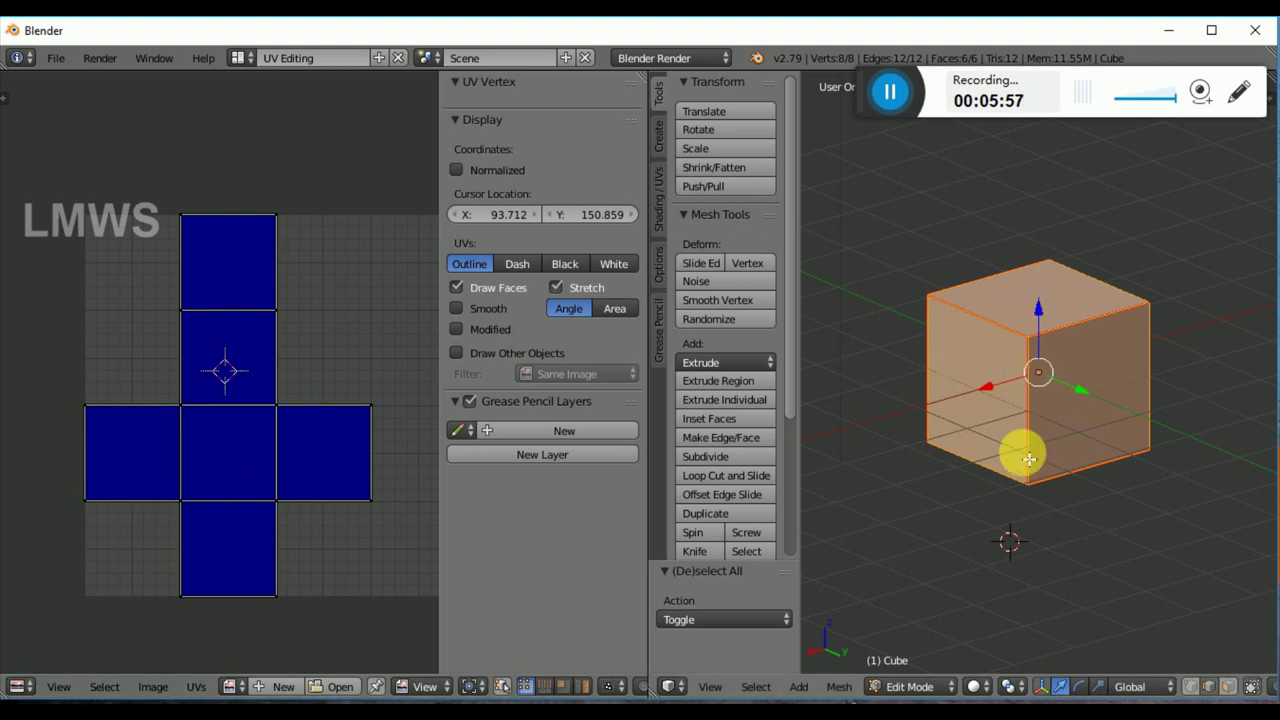
middle_drag(1089, 409, 880, 360)
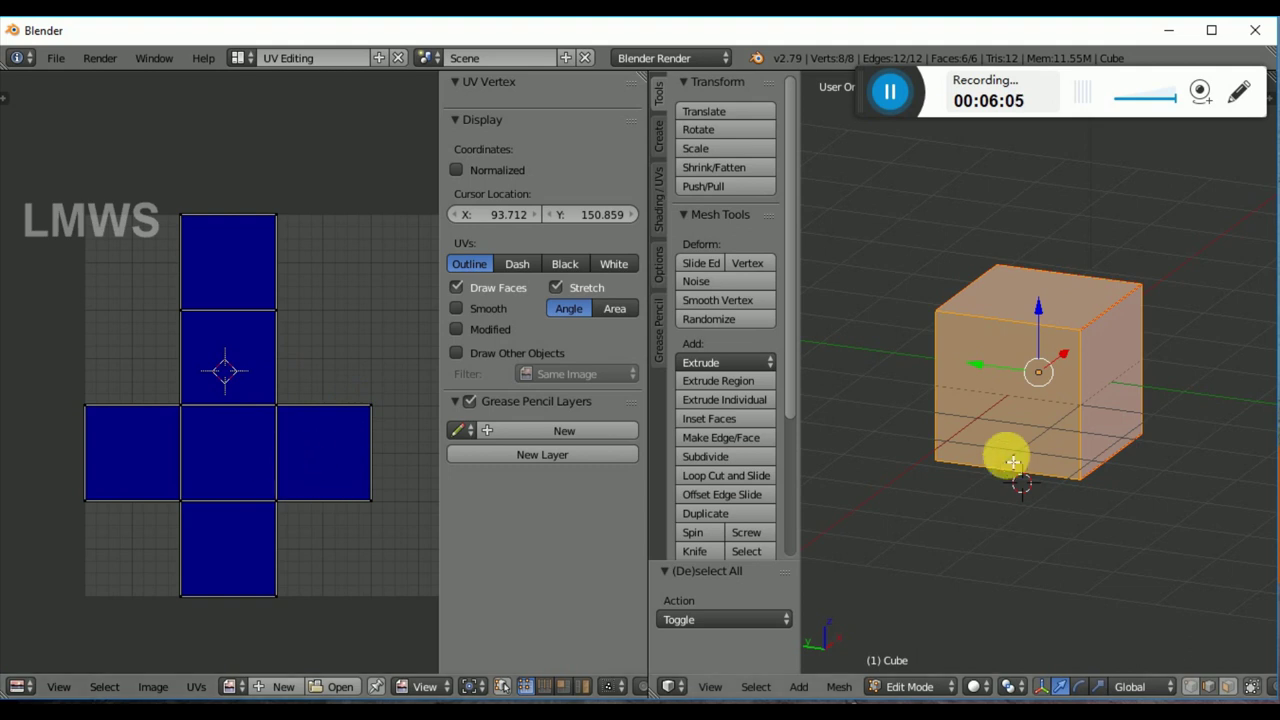
scroll(1010, 452, up, 1)
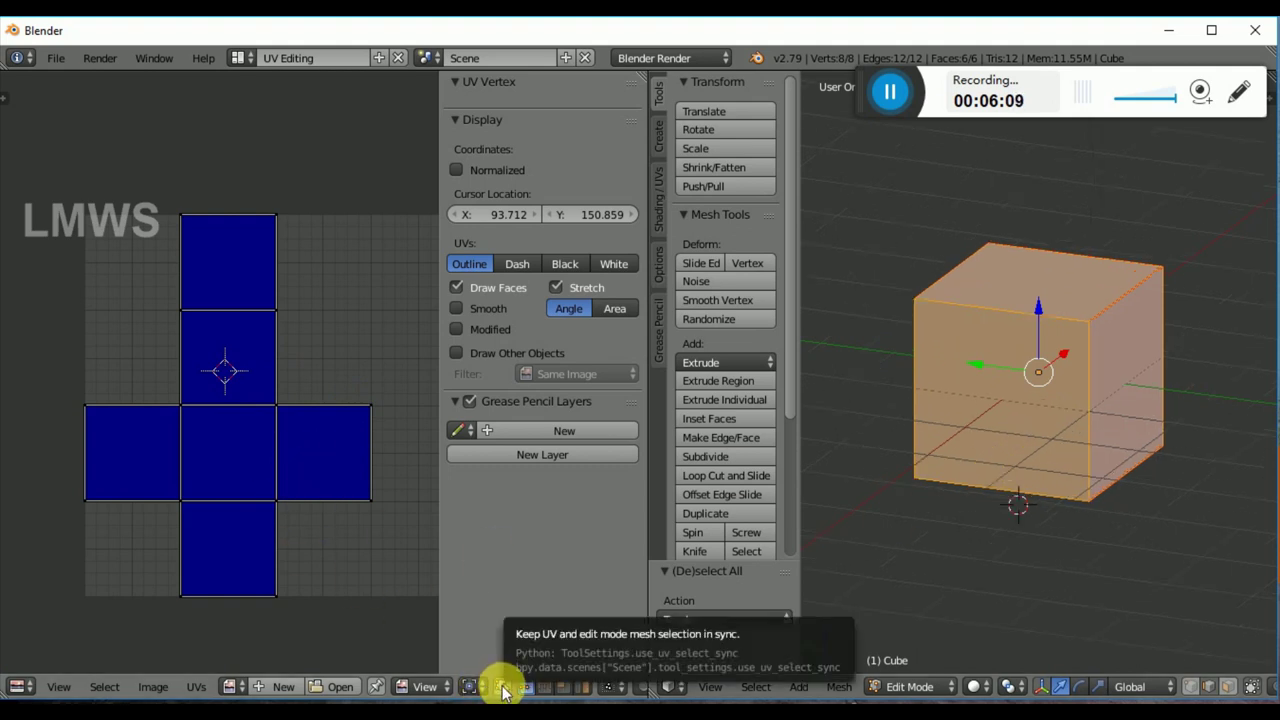
click(503, 688)
click(394, 604)
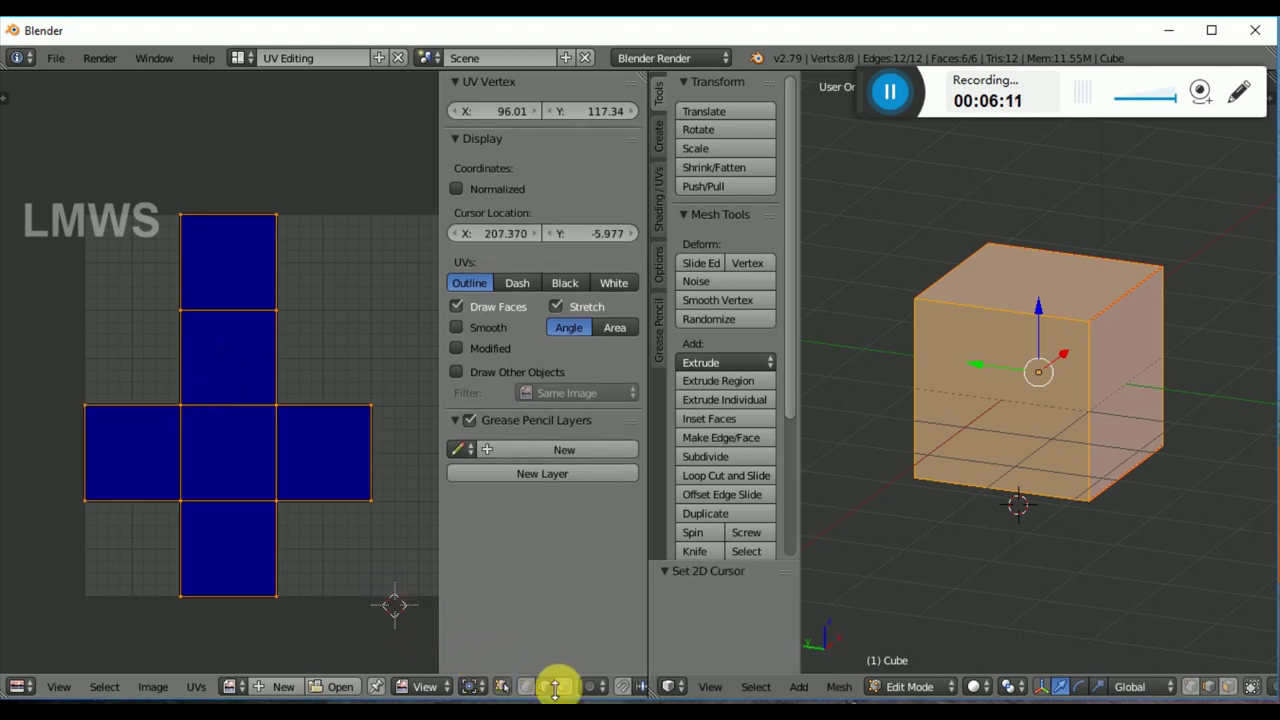
click(216, 449)
key(a)
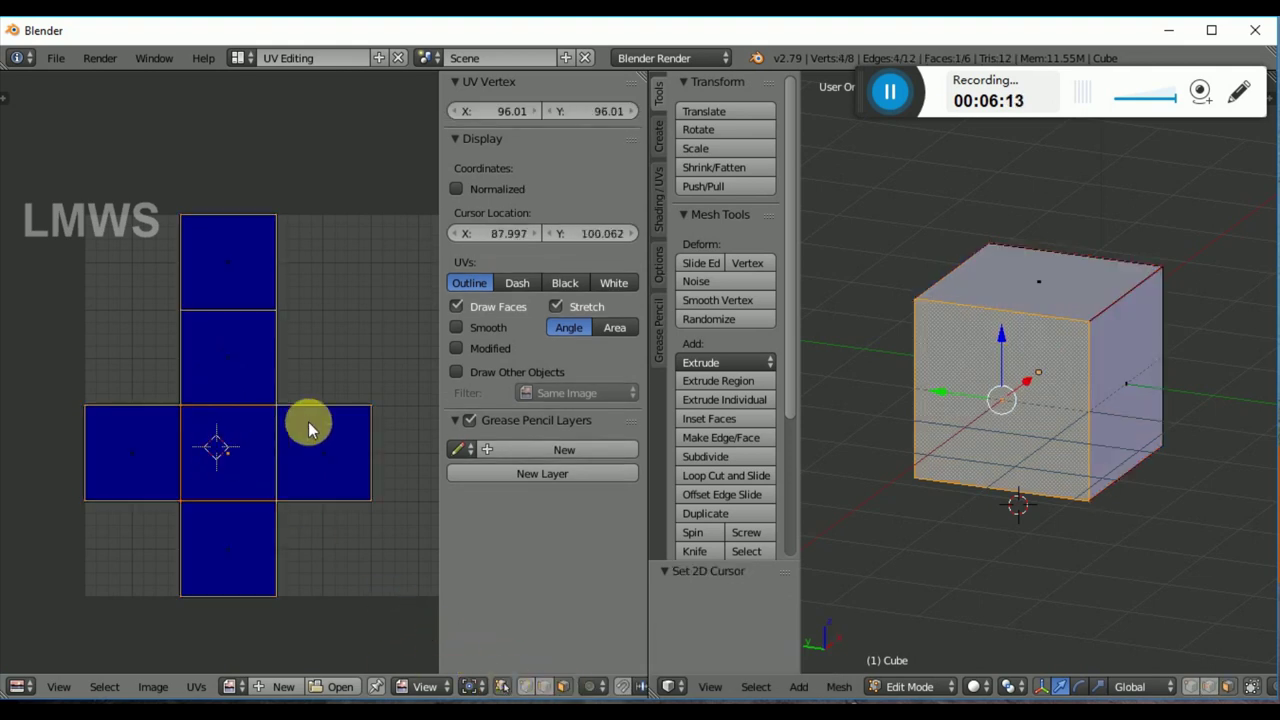
right_click(222, 462)
middle_drag(986, 437, 914, 486)
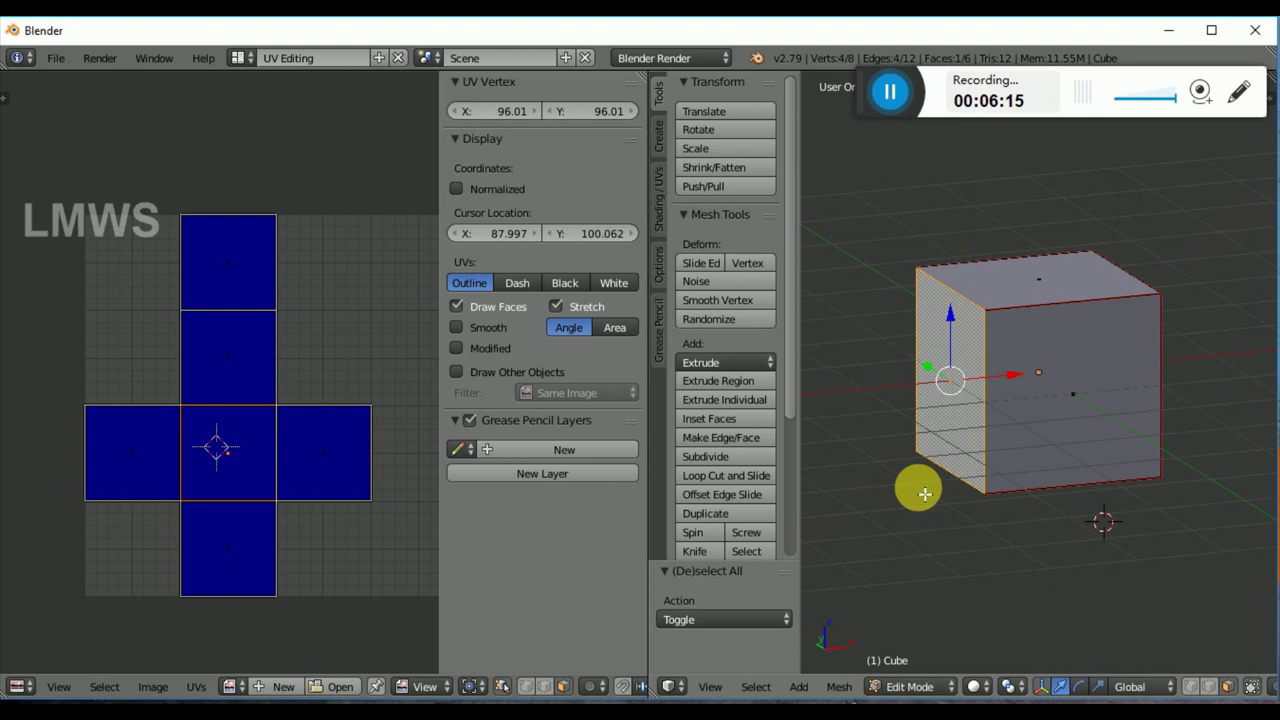
right_click(329, 457)
right_click(1072, 280)
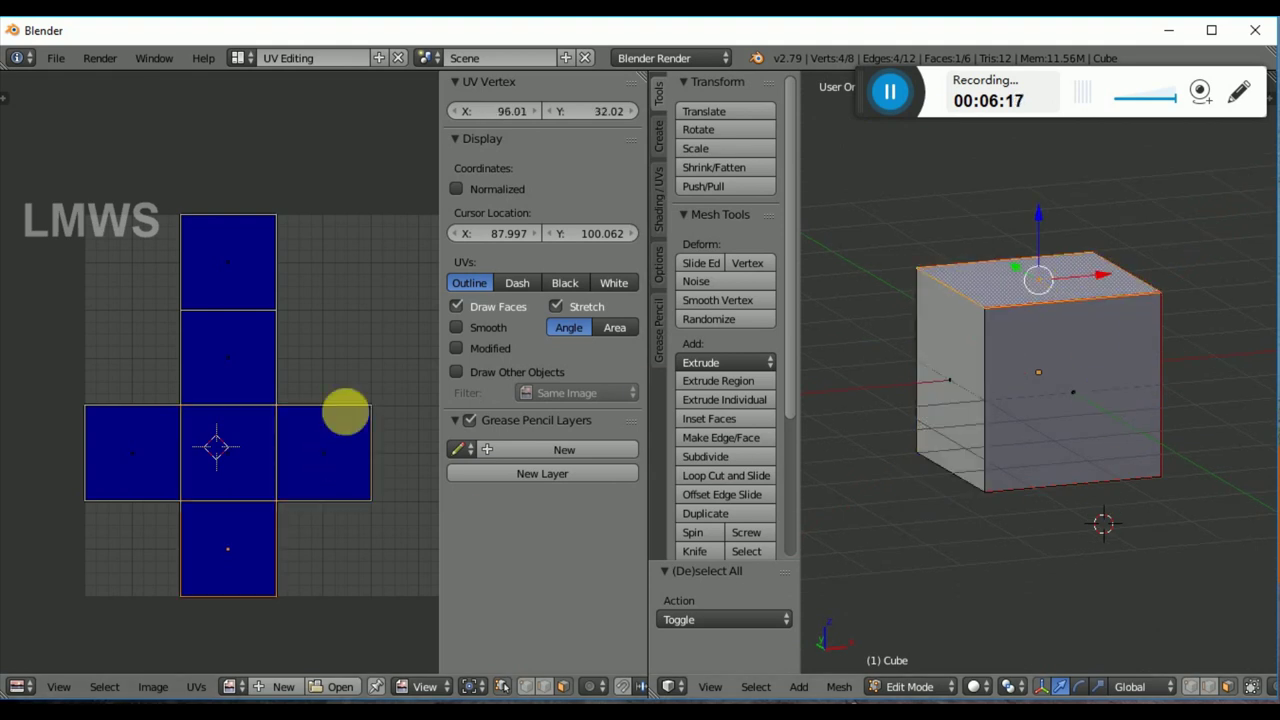
right_click(166, 486)
key(a)
middle_drag(920, 517, 840, 512)
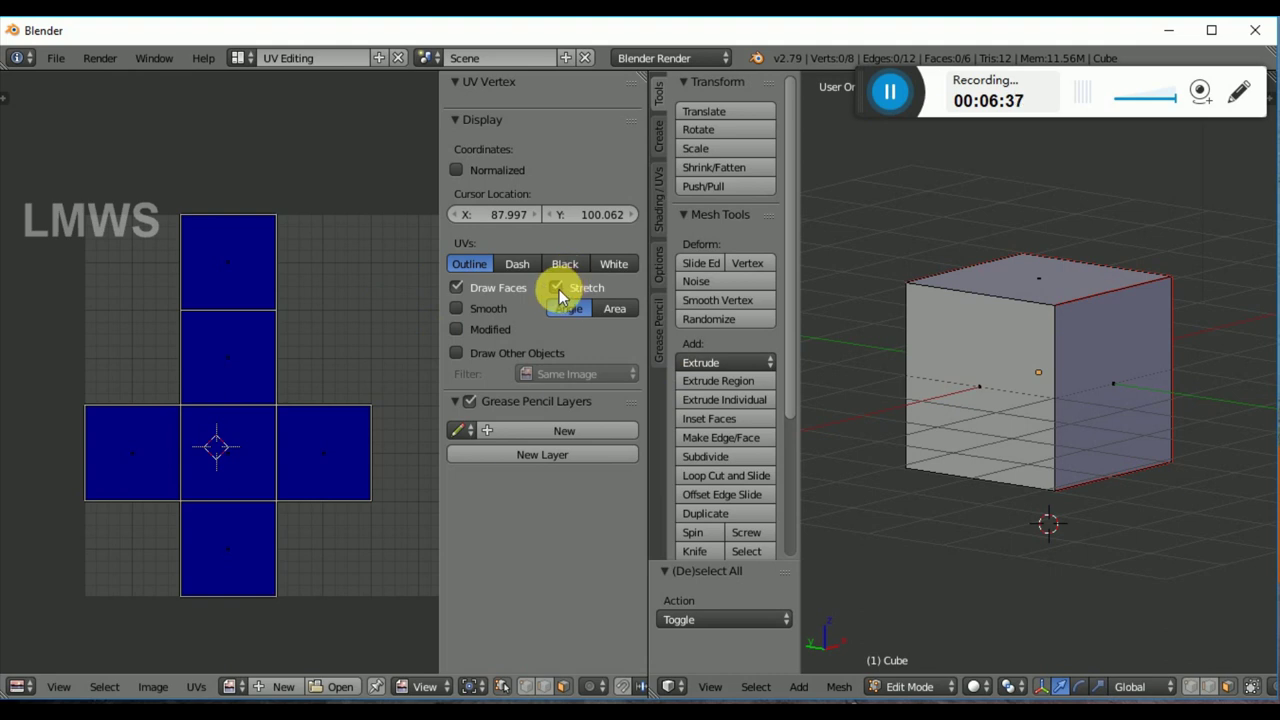
scroll(177, 380, up, 3)
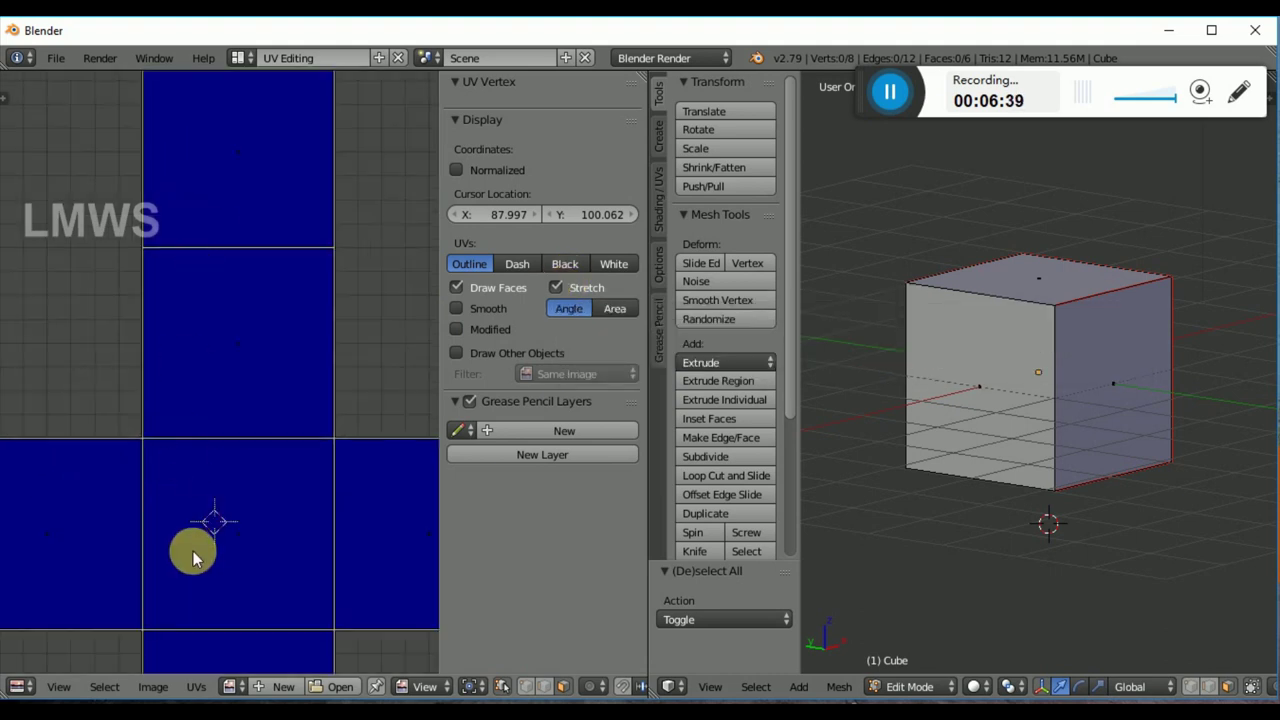
scroll(231, 472, down, 1)
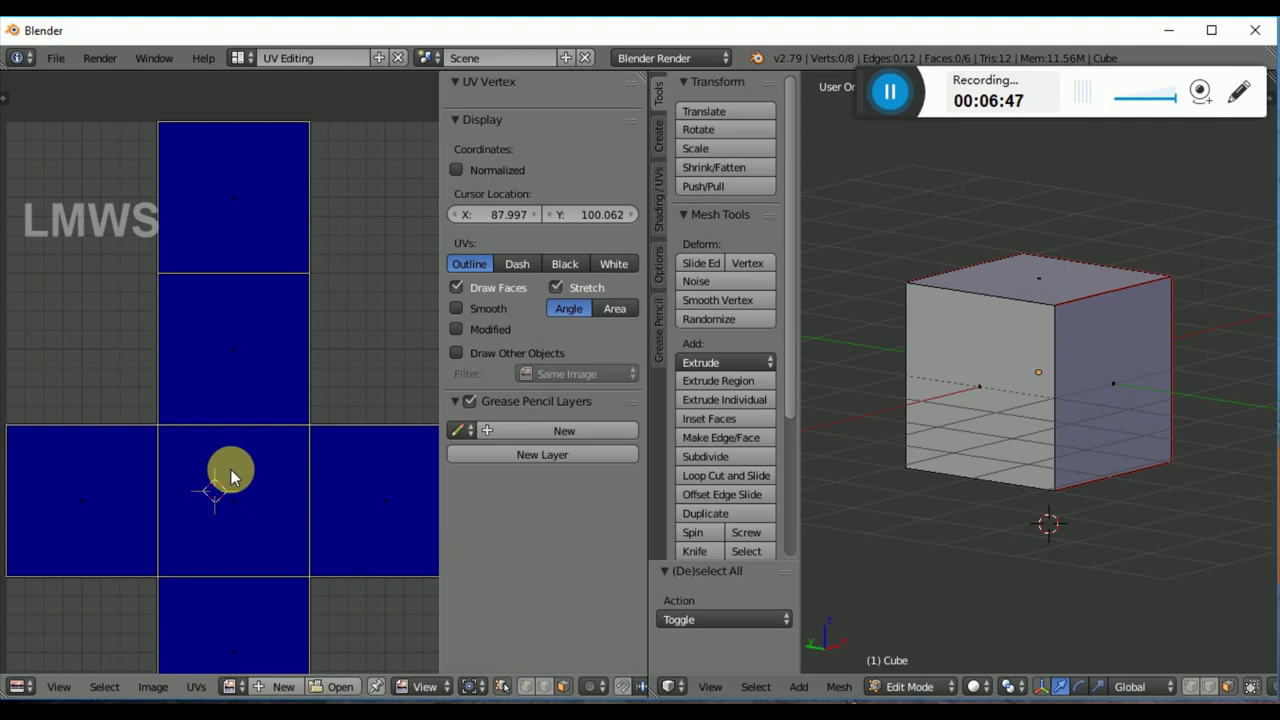
right_click(1084, 288)
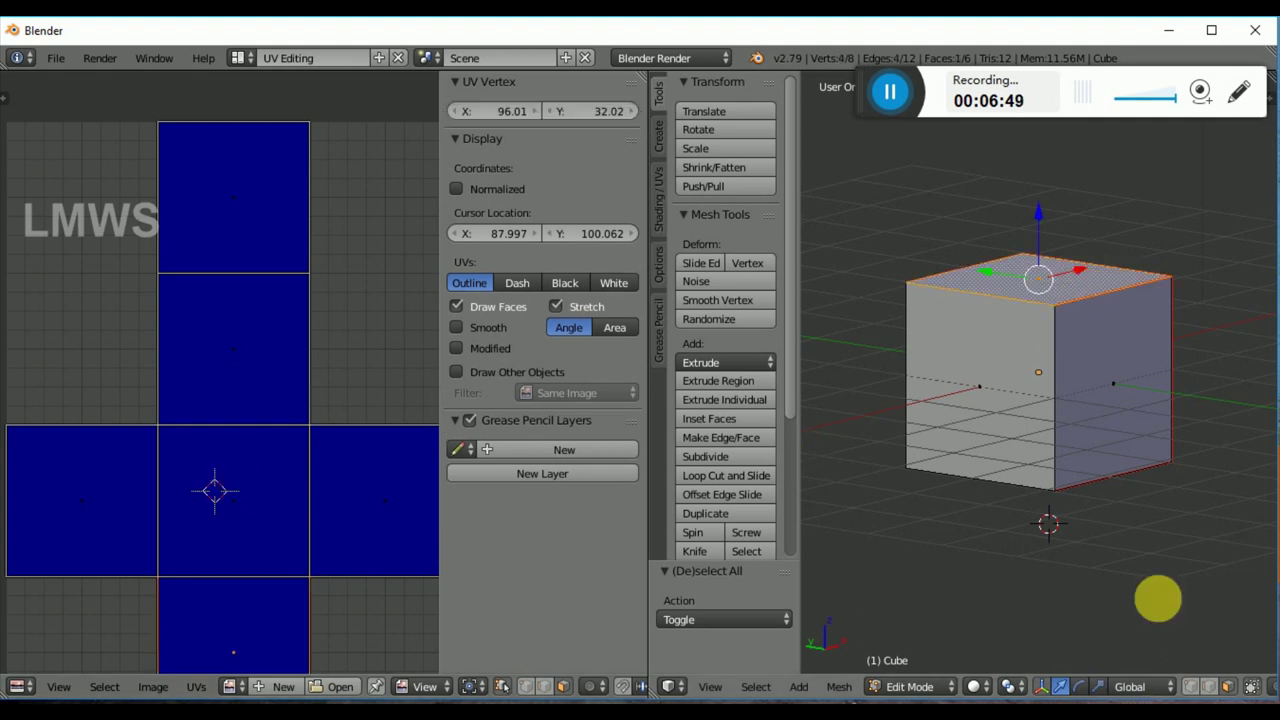
key(a)
middle_drag(1096, 303, 994, 334)
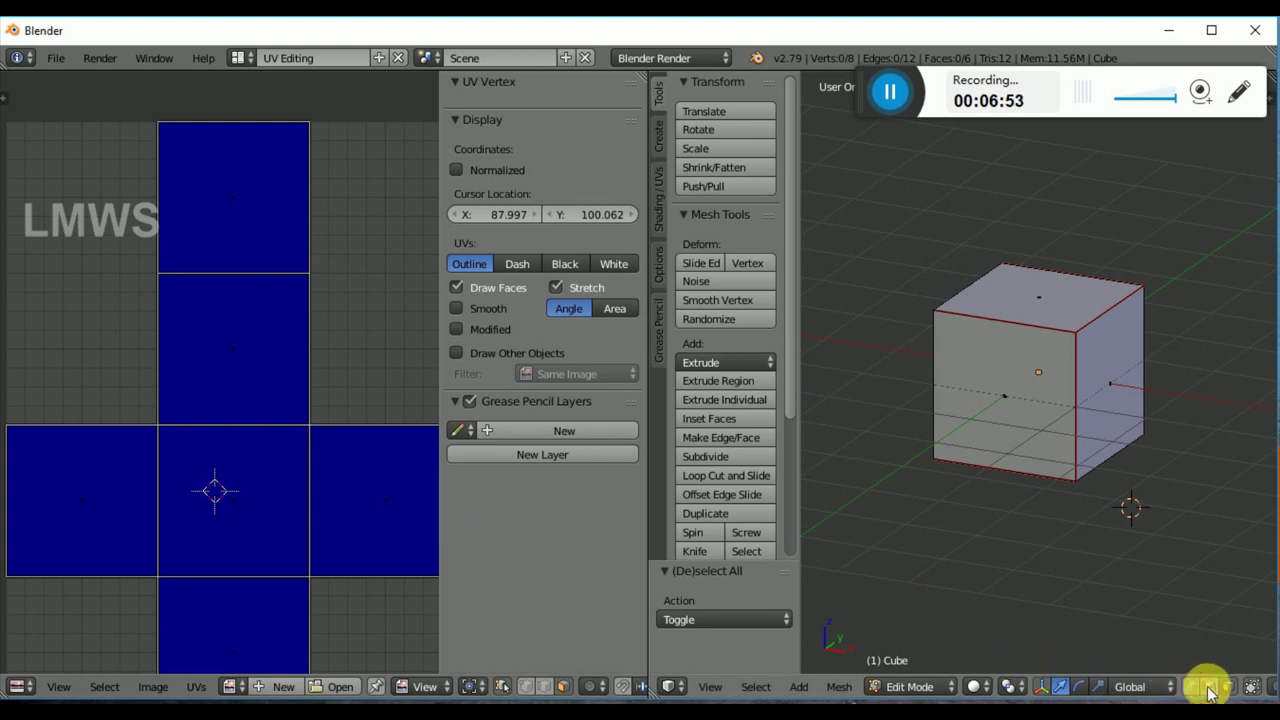
Step: Clear the seam from the cube's top front edge and unwrap the whole cube again
right_click(1033, 318)
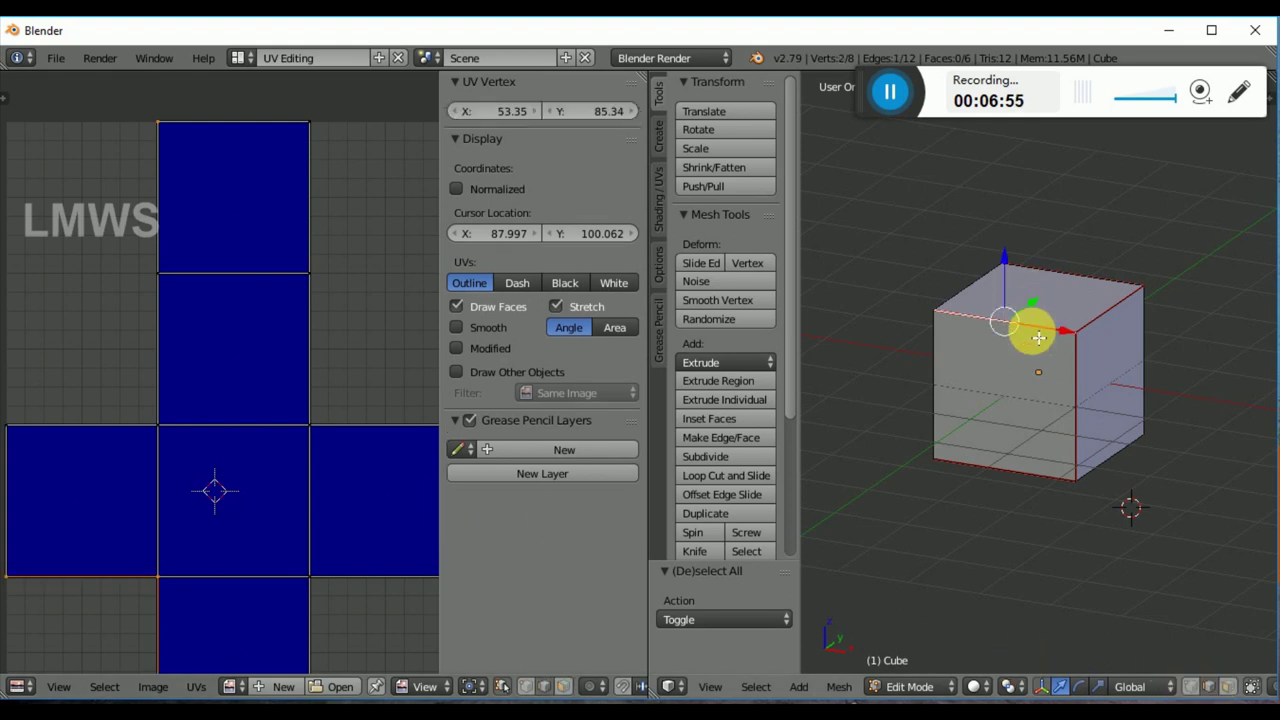
key(ctrl+e)
click(1004, 346)
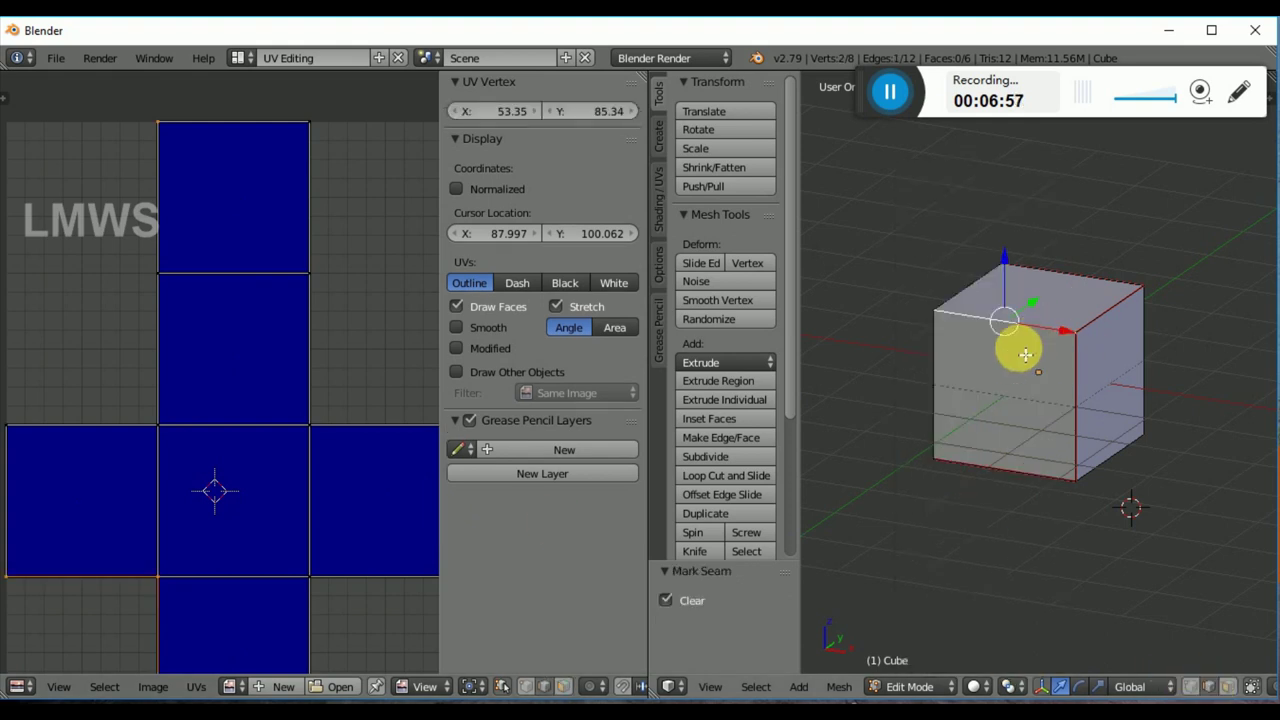
key(a)
key(y)
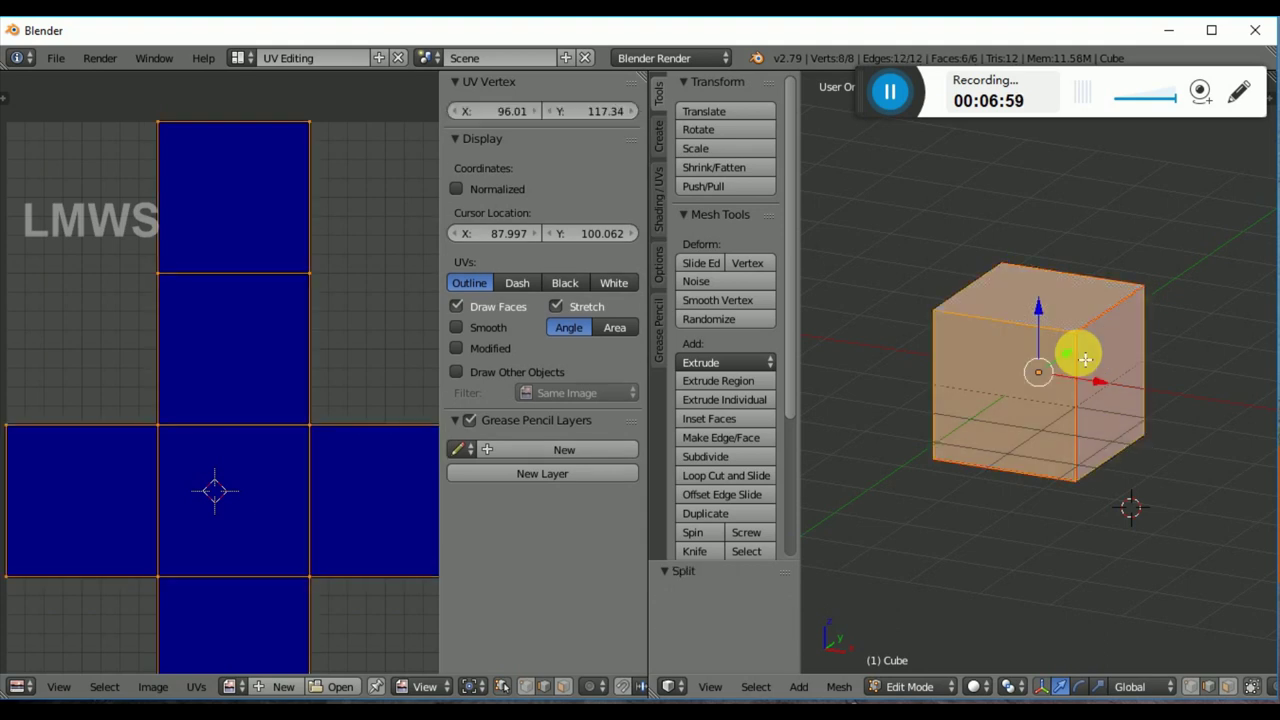
key(u)
click(1076, 332)
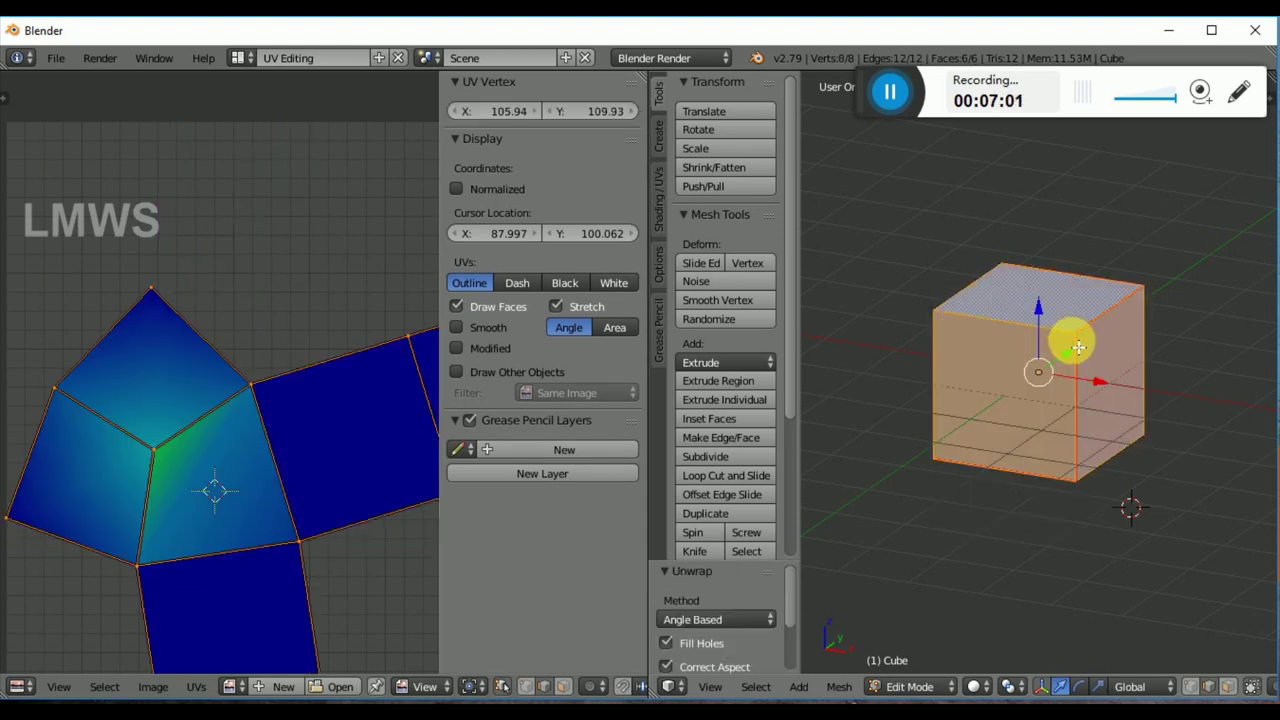
scroll(294, 394, down, 2)
Step: In face select mode, select the cube's right face to view its stretched UVs
key(a)
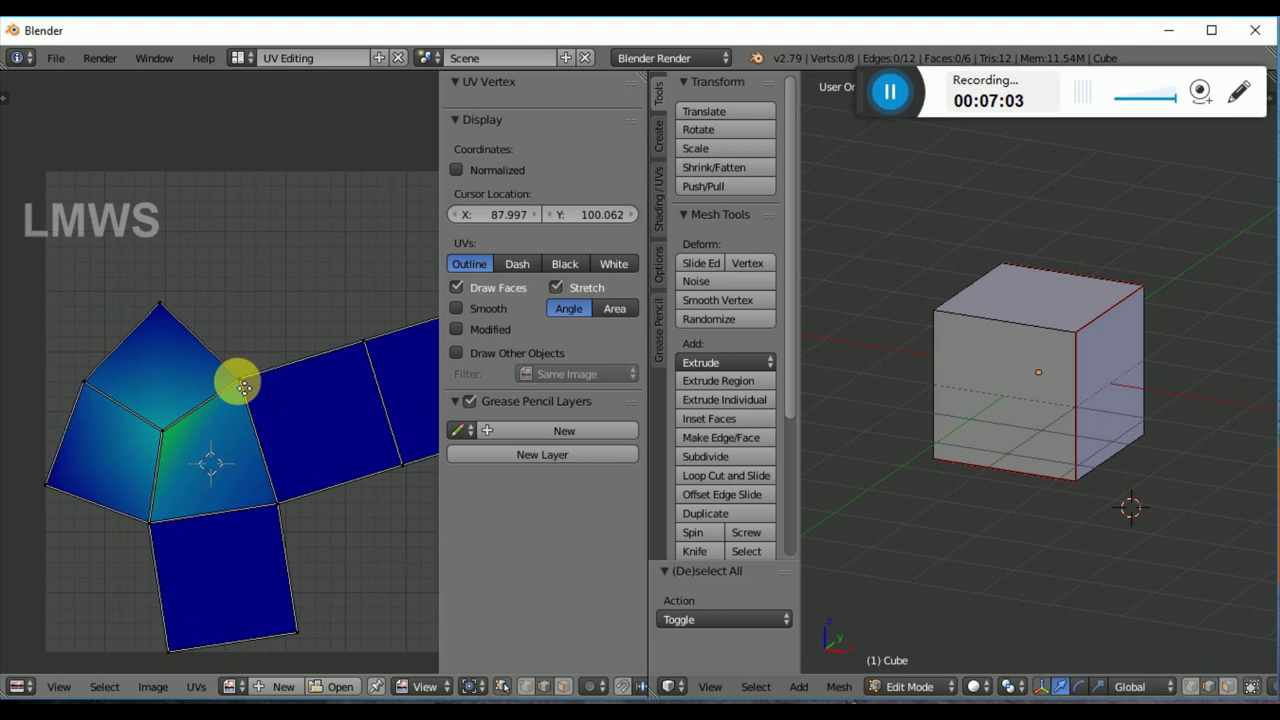
middle_drag(409, 430, 309, 366)
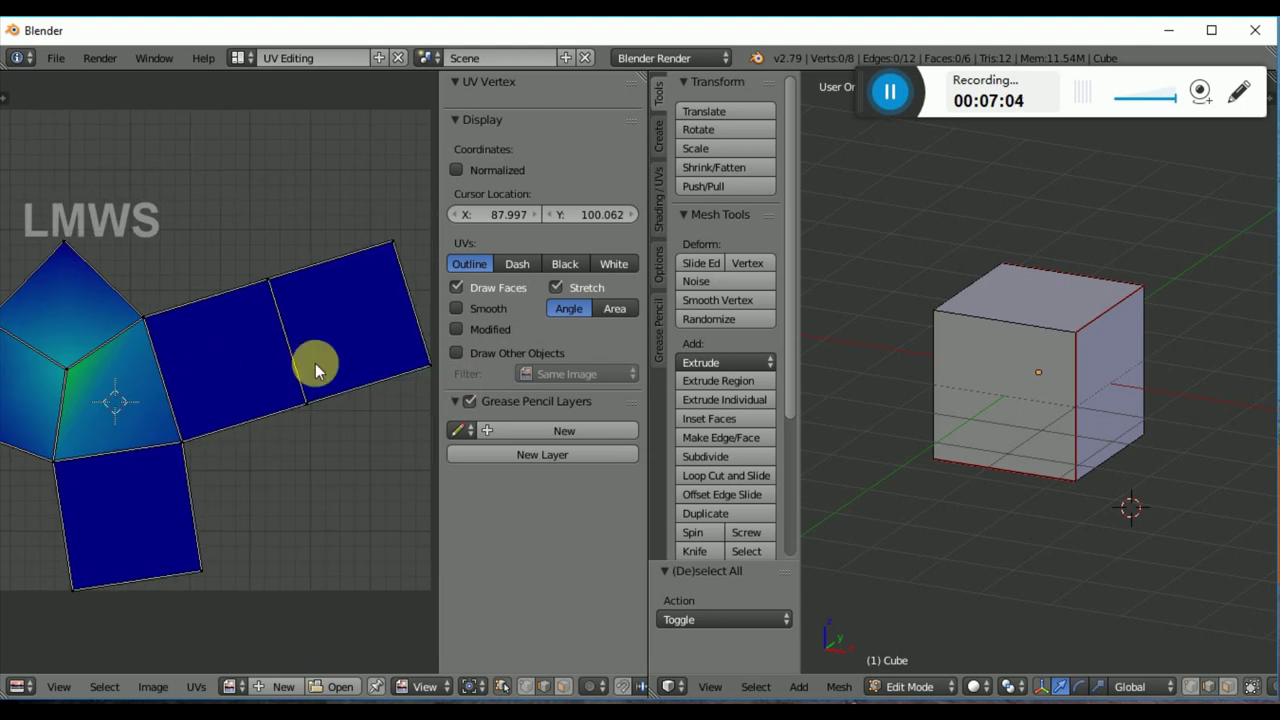
click(1228, 686)
right_click(1122, 400)
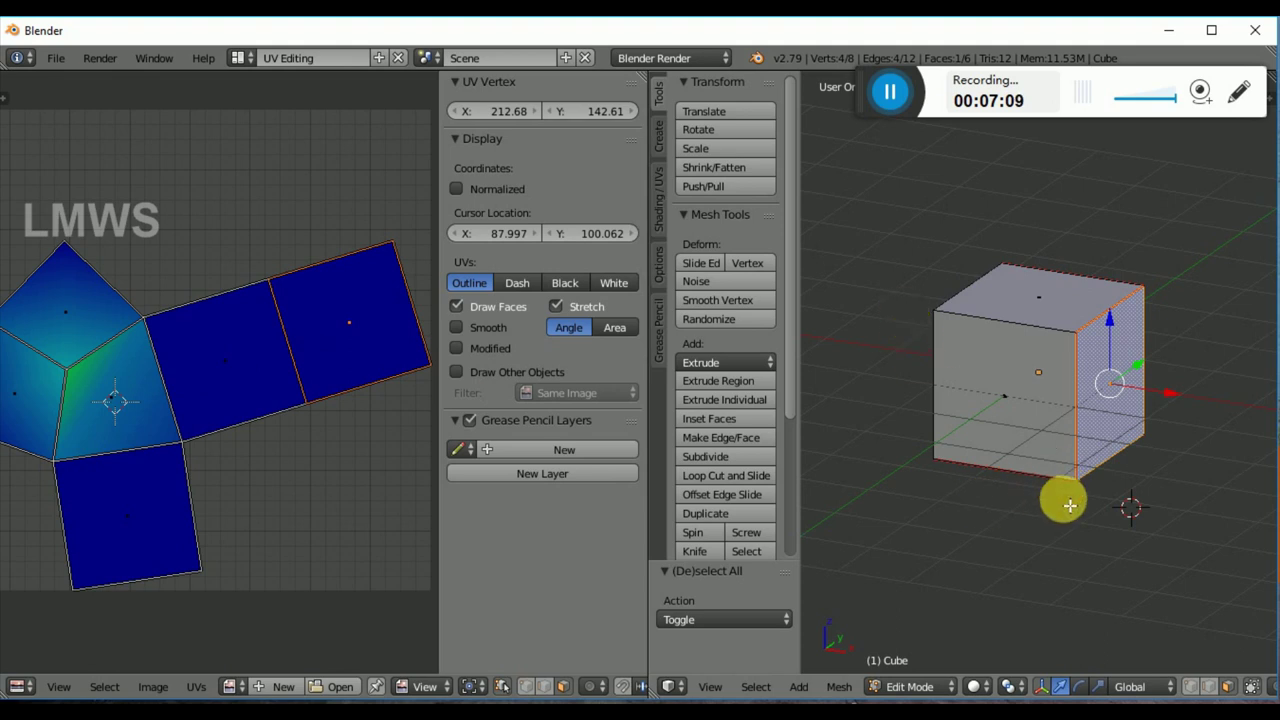
scroll(966, 409, down, 3)
scroll(1000, 440, up, 2)
key(KP_3)
Step: Select another face and orbit to an enlarged oblique view of the cube
right_click(1106, 371)
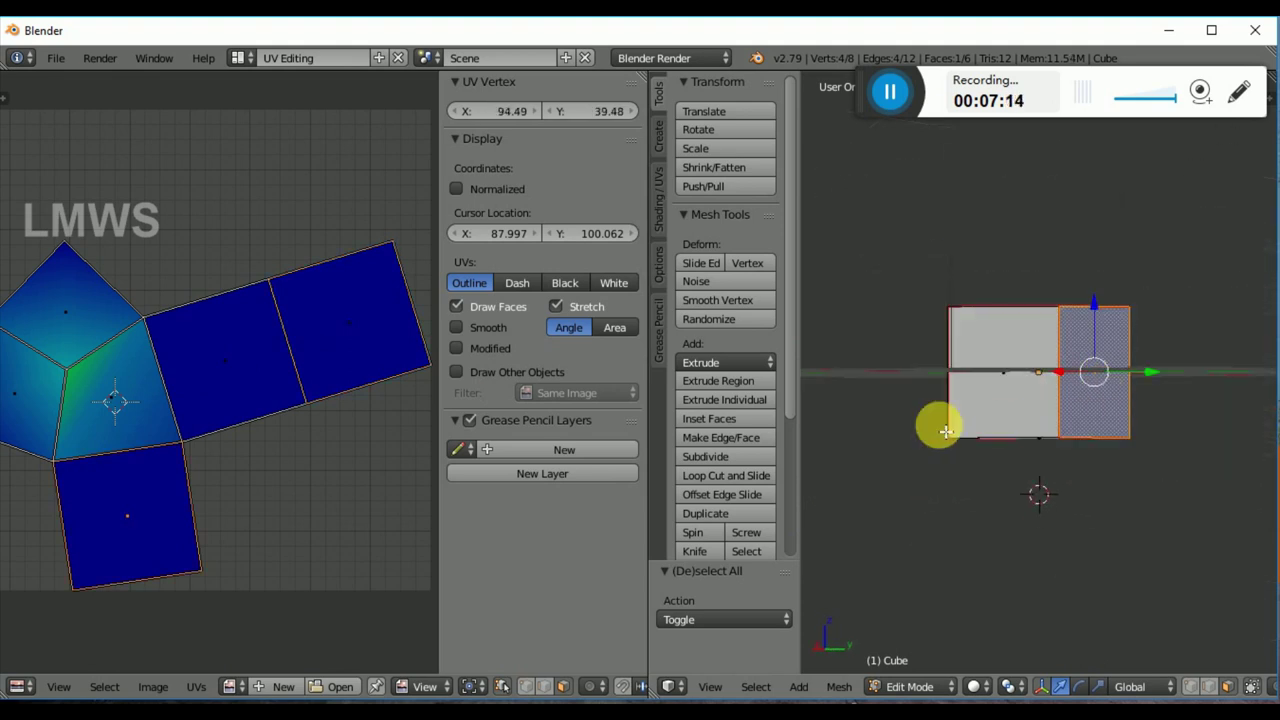
middle_drag(1128, 430, 1214, 506)
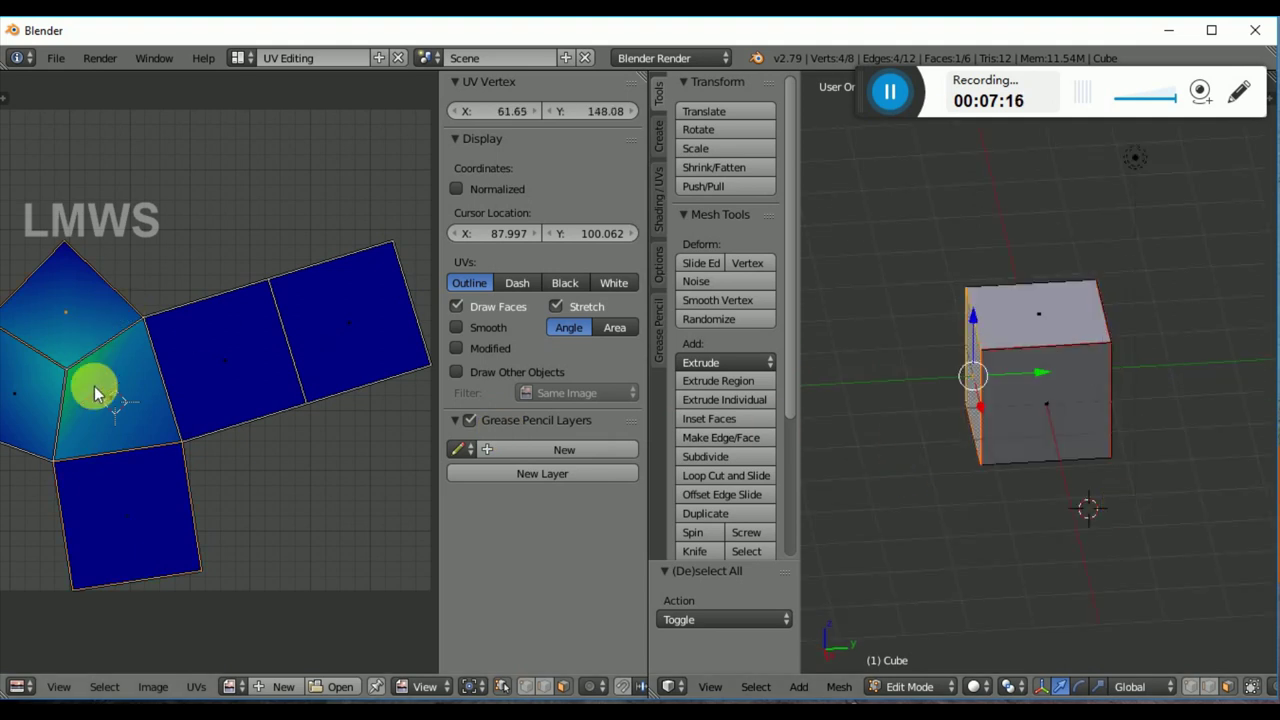
key(a)
scroll(1053, 349, up, 3)
middle_drag(1166, 477, 963, 349)
scroll(1053, 349, down, 3)
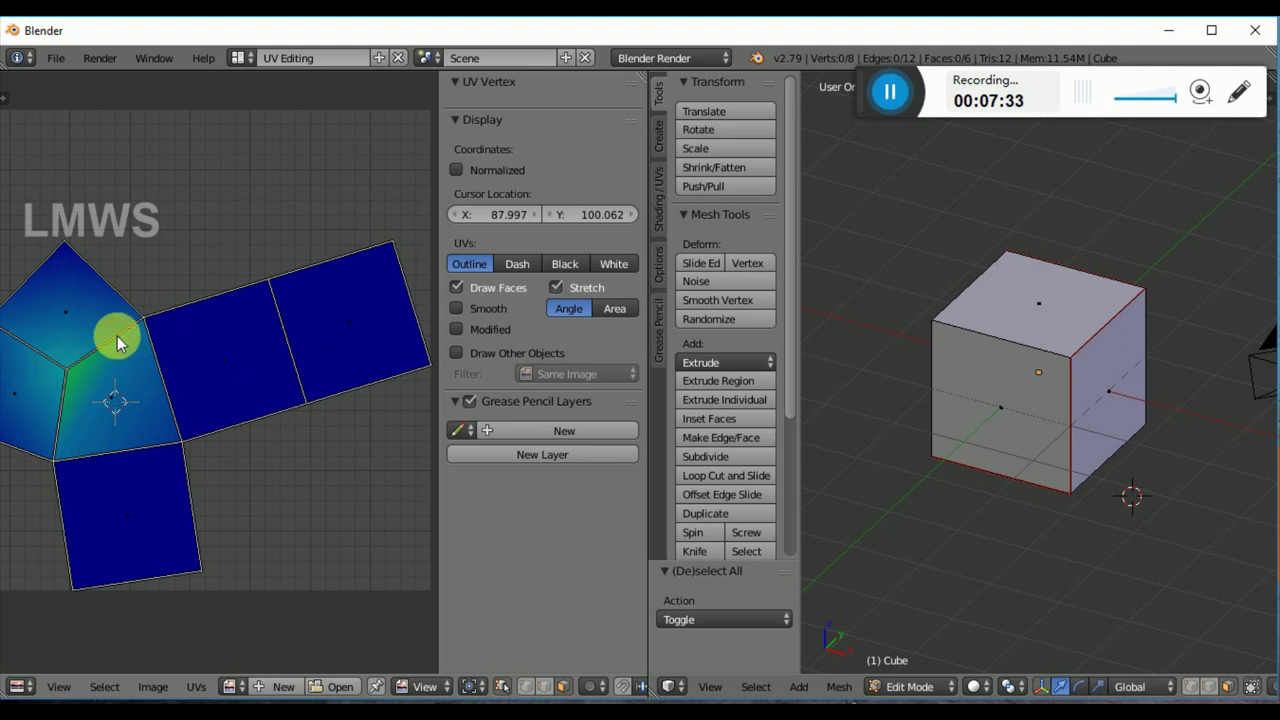
Step: Select the cube's top front edge in the 3D view
right_click(65, 370)
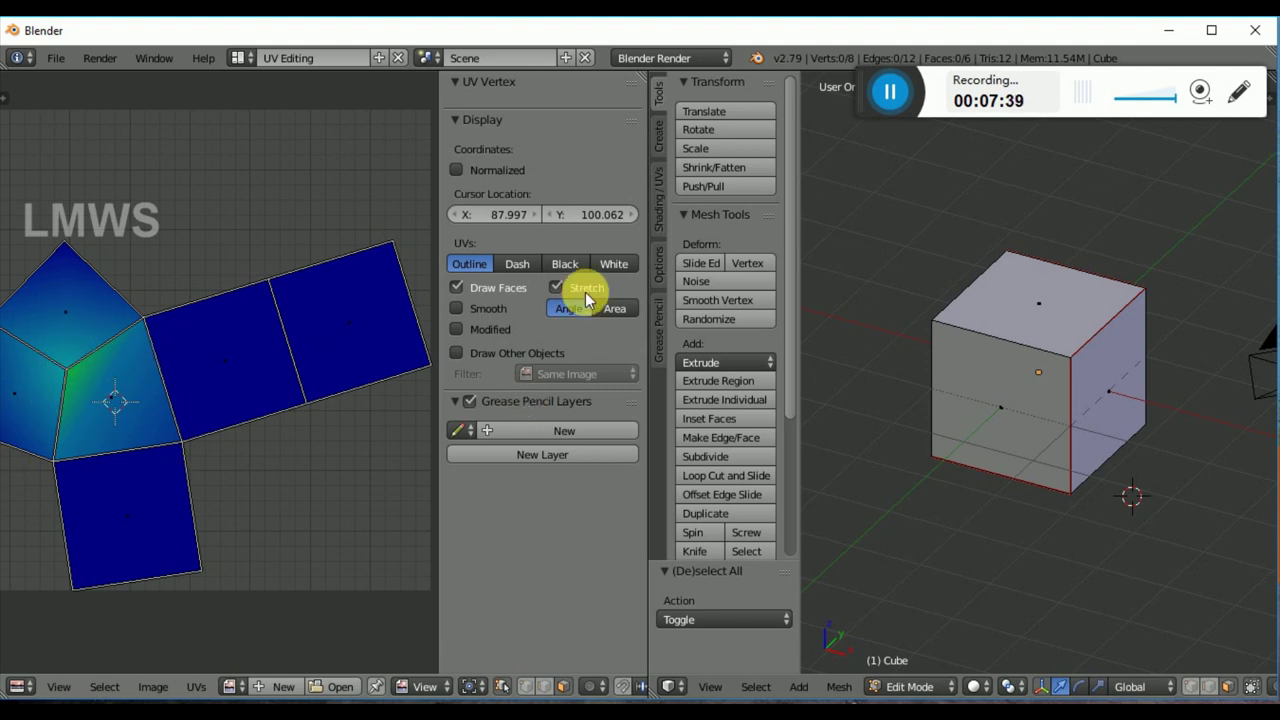
middle_drag(1143, 429, 1000, 323)
right_click(1046, 325)
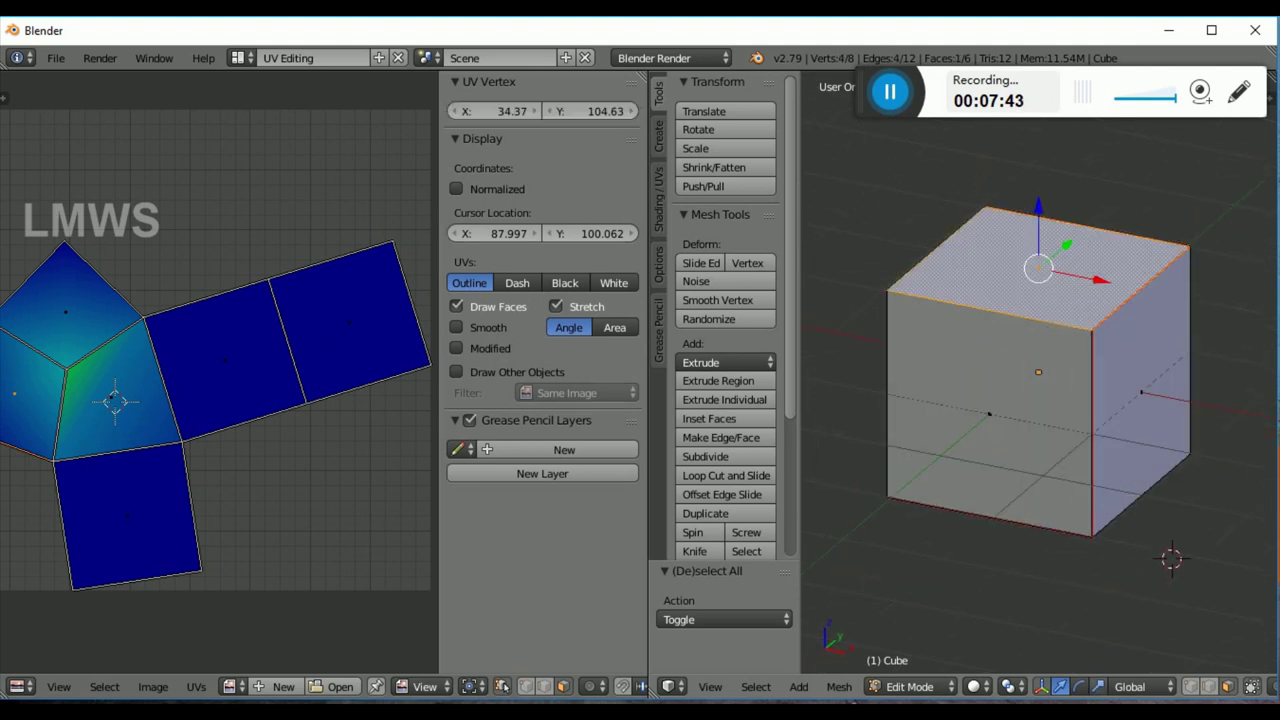
key(a)
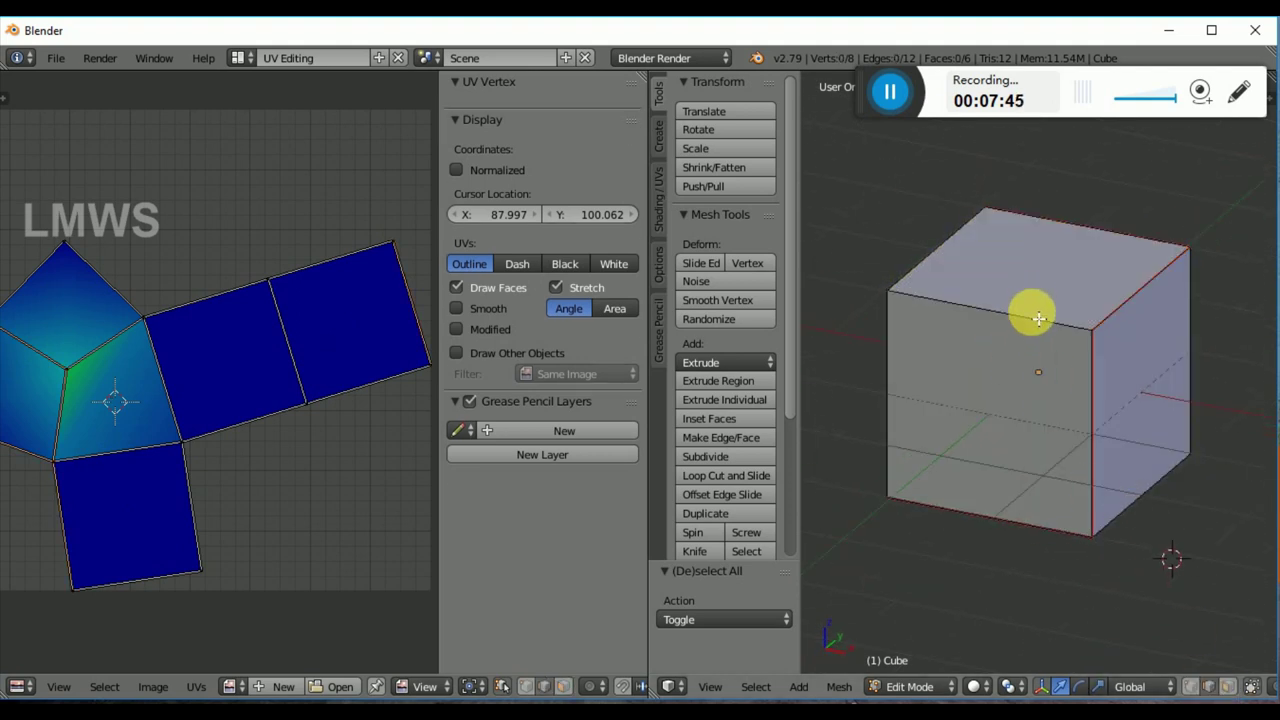
right_click(1013, 313)
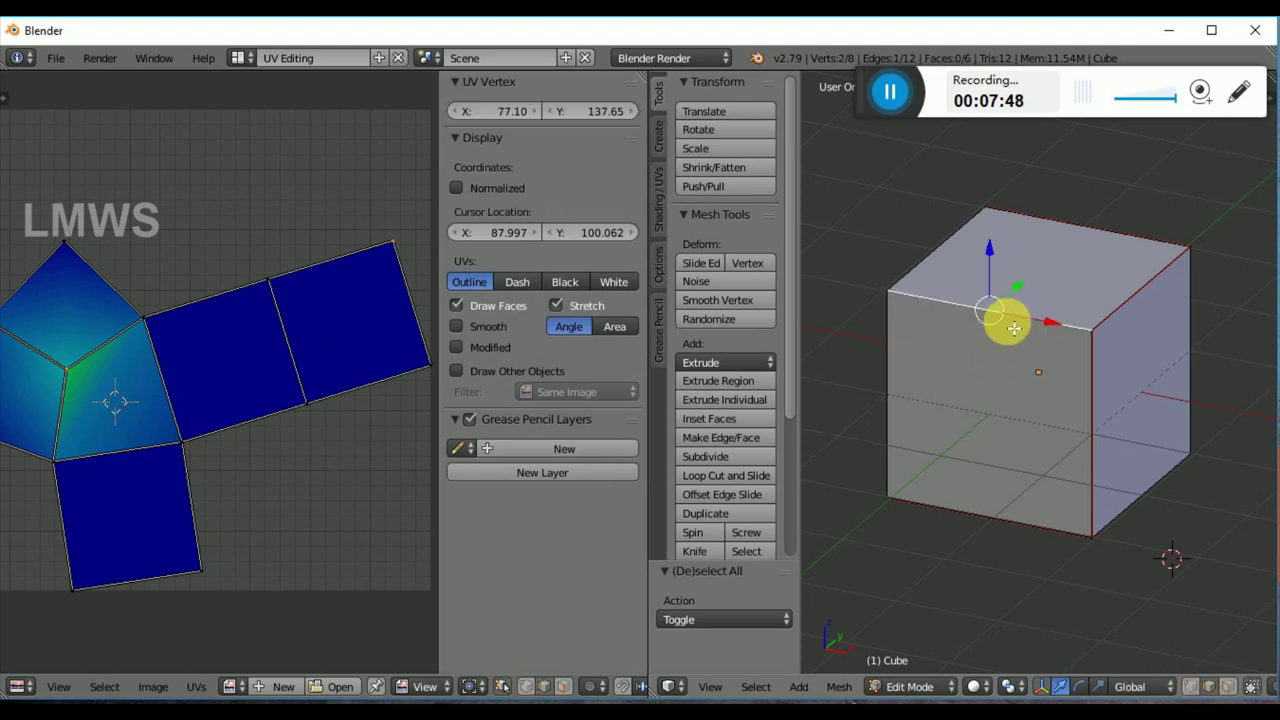
key(ctrl+r)
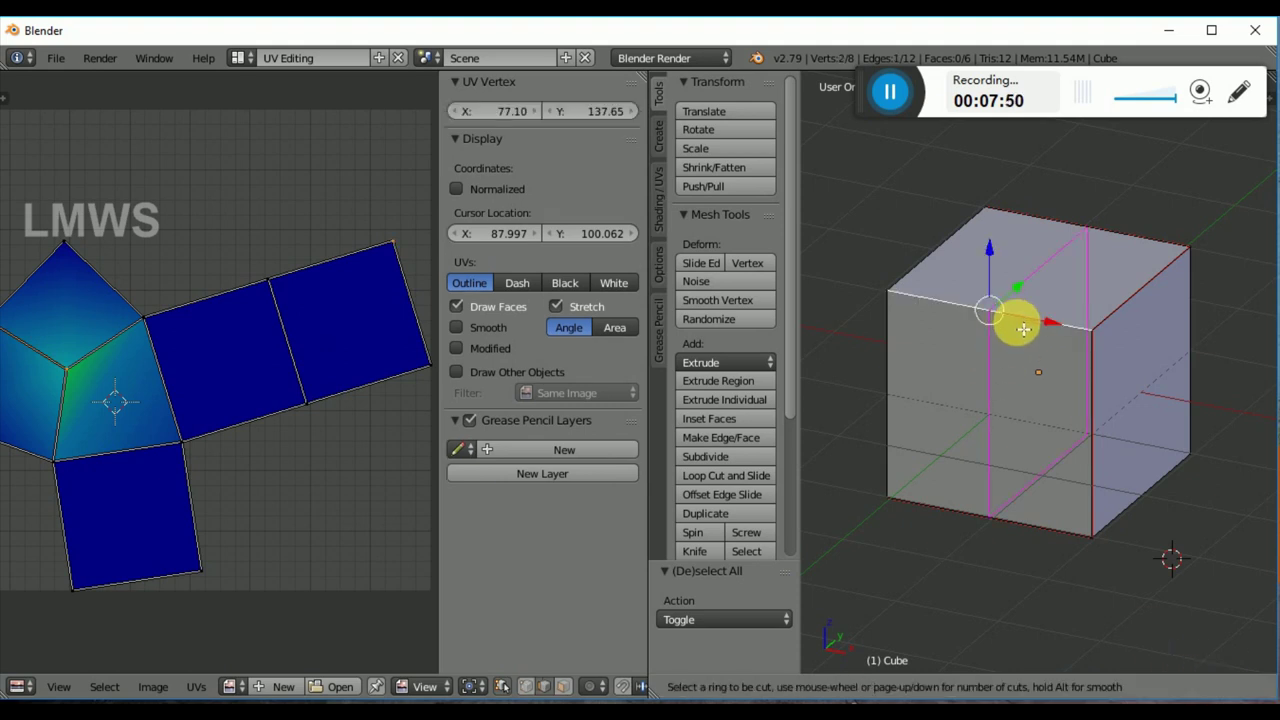
key(Escape)
Step: Mark the top front edge as a seam and unwrap the whole cube into the cross layout
key(ctrl+e)
click(885, 320)
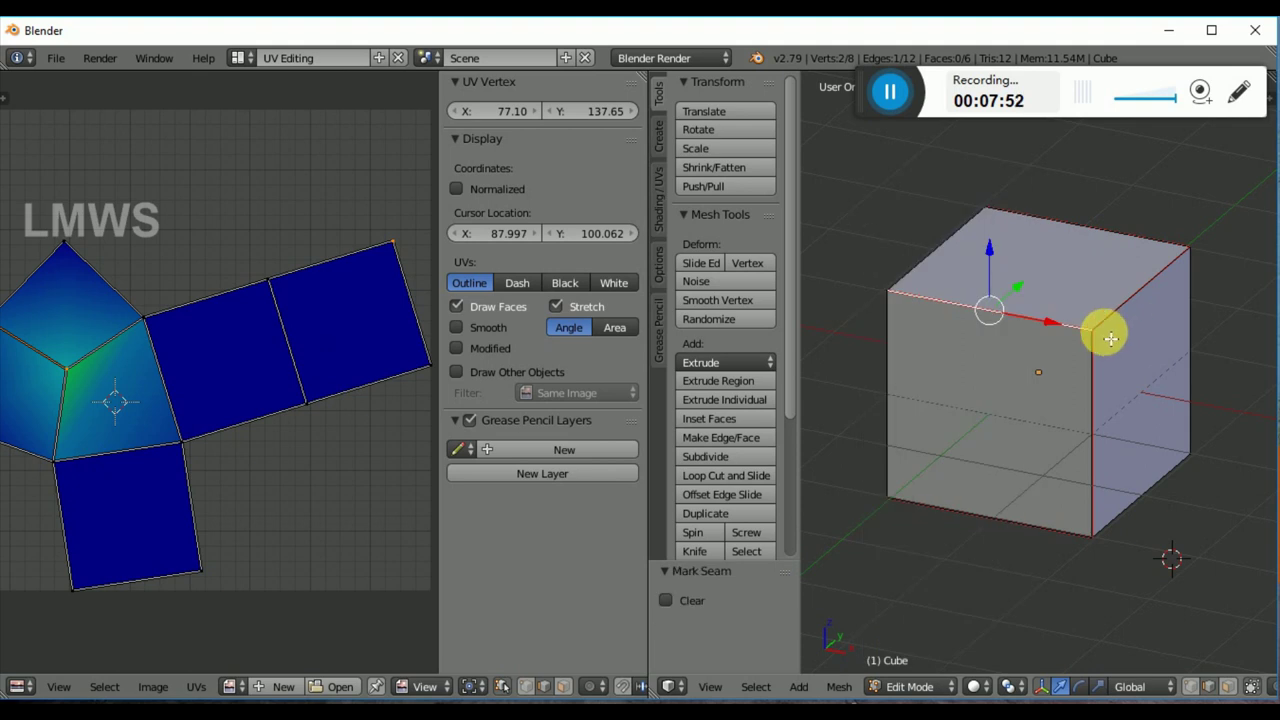
key(a)
key(u)
click(1092, 413)
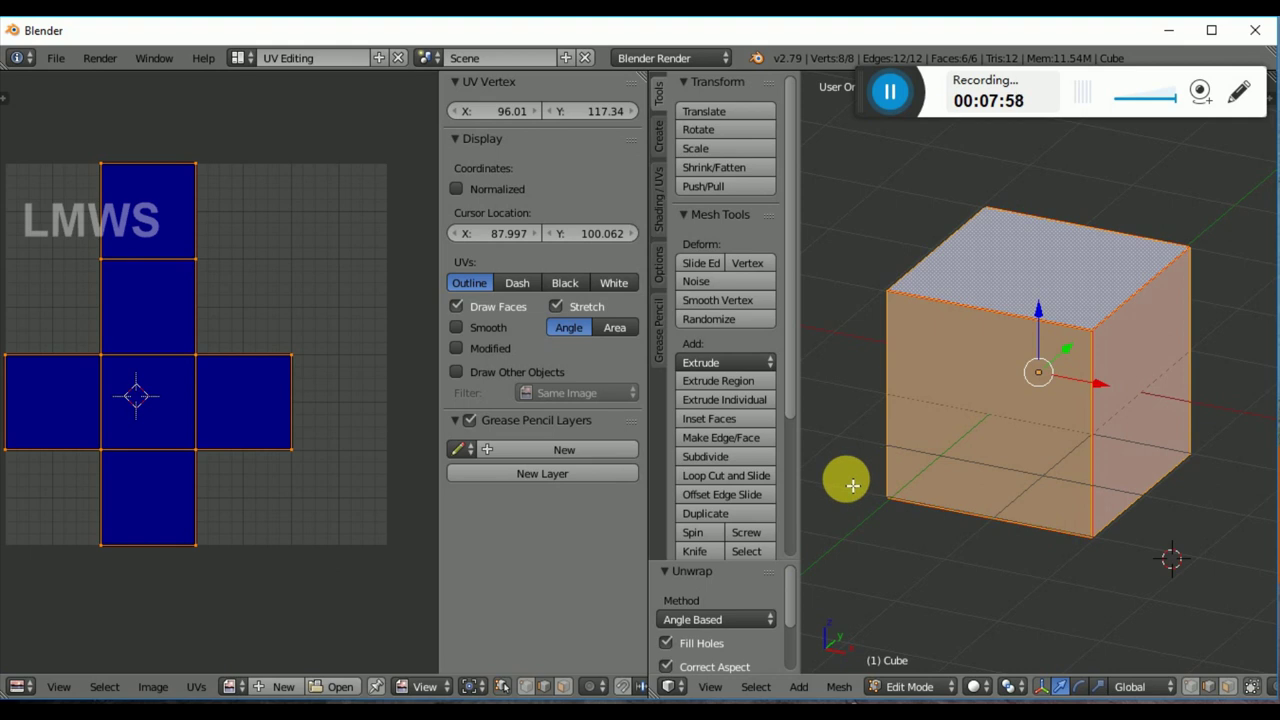
middle_drag(983, 537, 1031, 540)
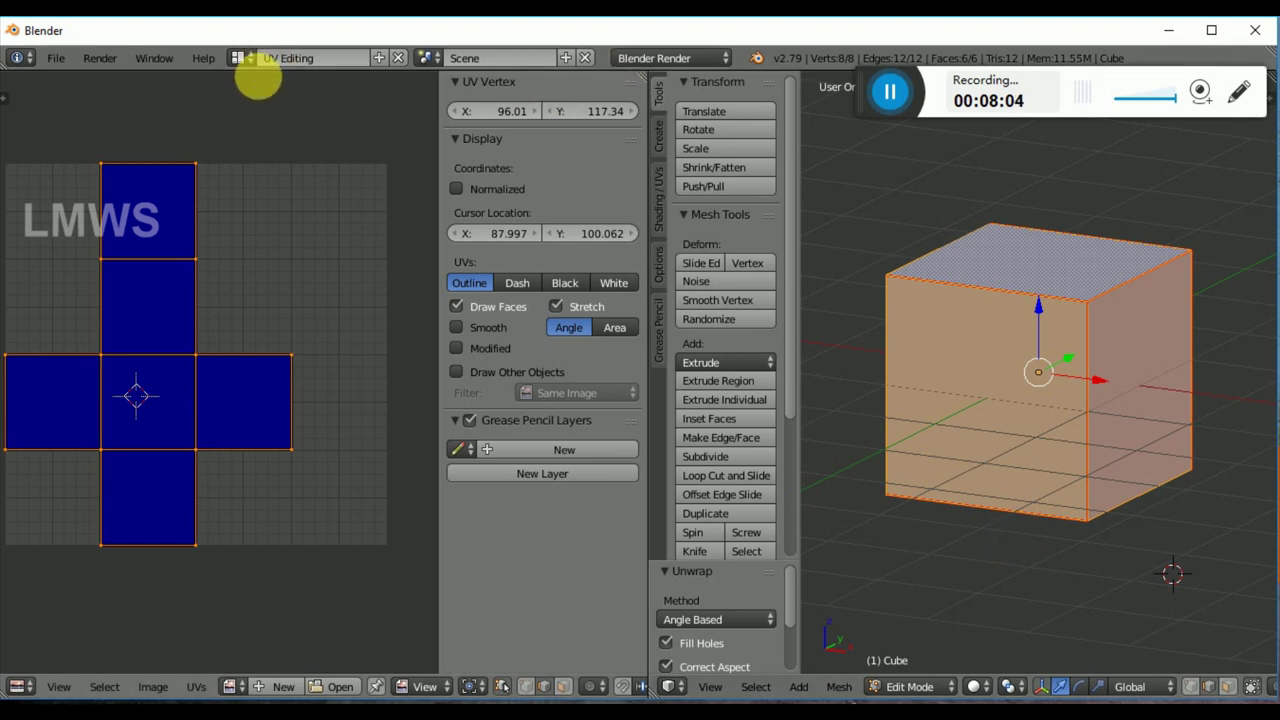
Step: Reload the default startup scene and view the cube front-on in orthographic
key(ctrl+n)
click(309, 290)
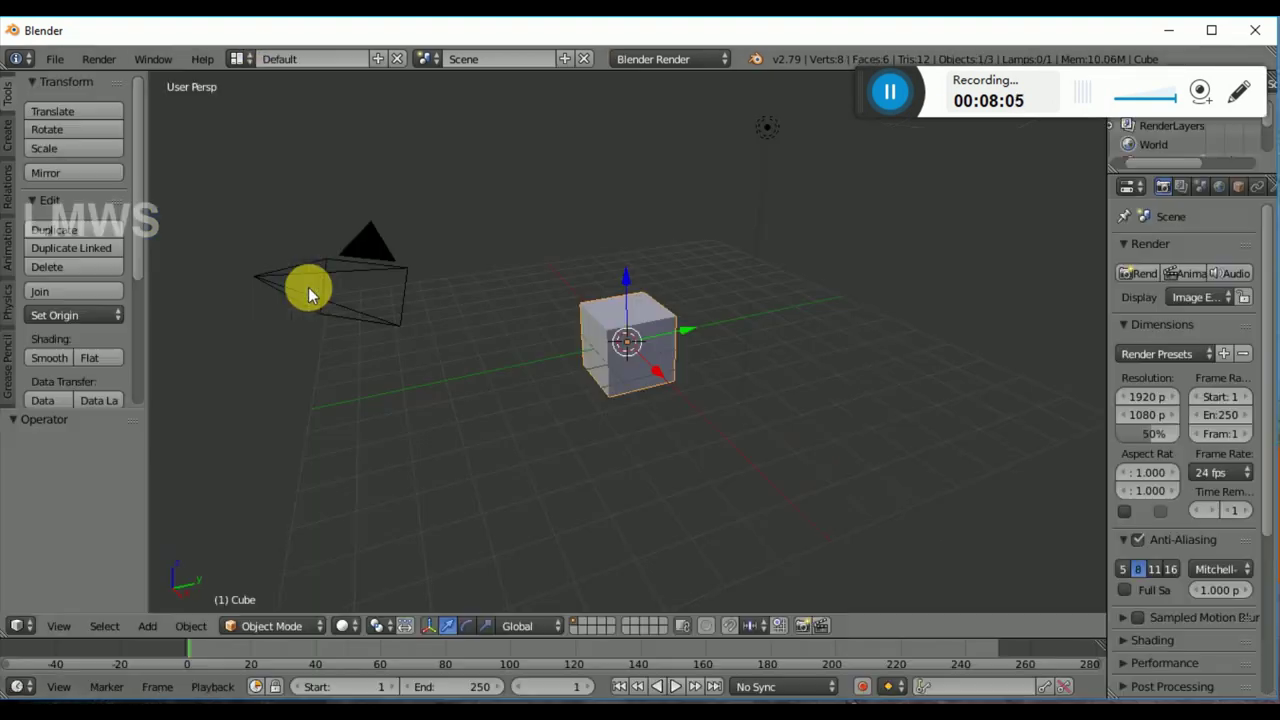
middle_drag(308, 287, 695, 398)
scroll(531, 403, up, 3)
key(KP_1)
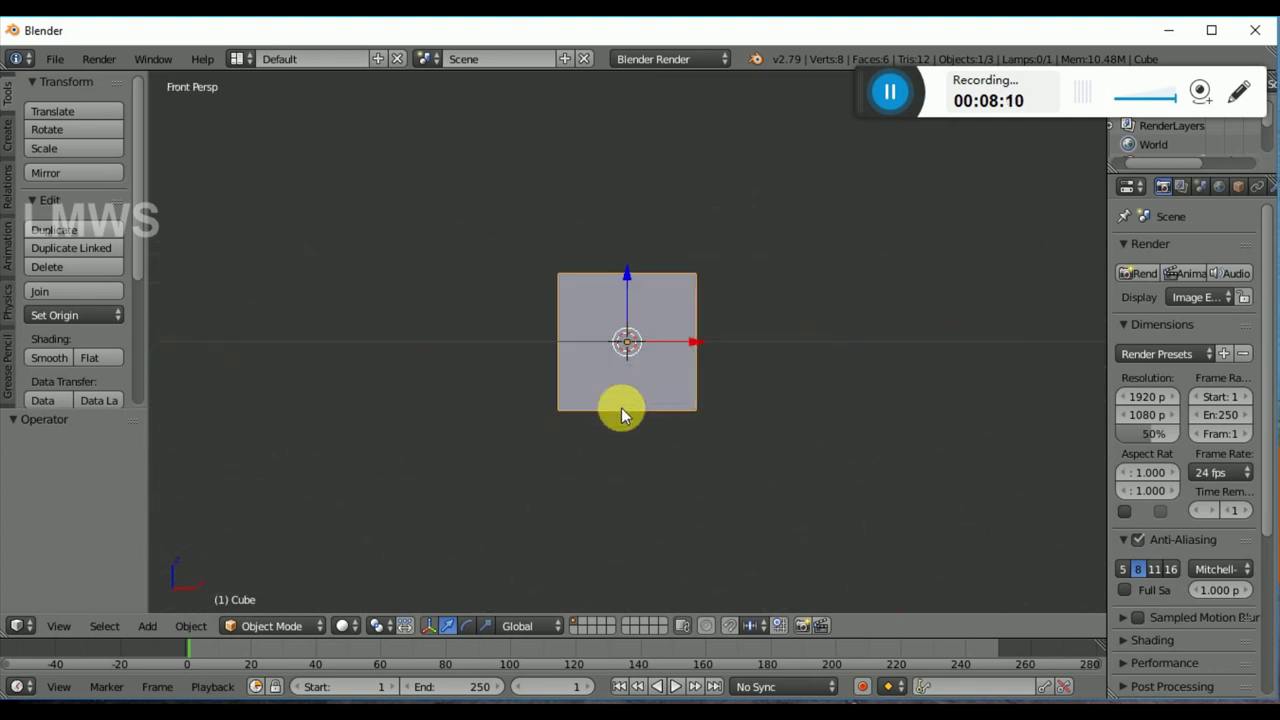
key(KP_5)
Step: Clear the mesh selection, snap to a square-on side view, and enter edit mode
key(Tab)
scroll(621, 407, up, 1)
key(a)
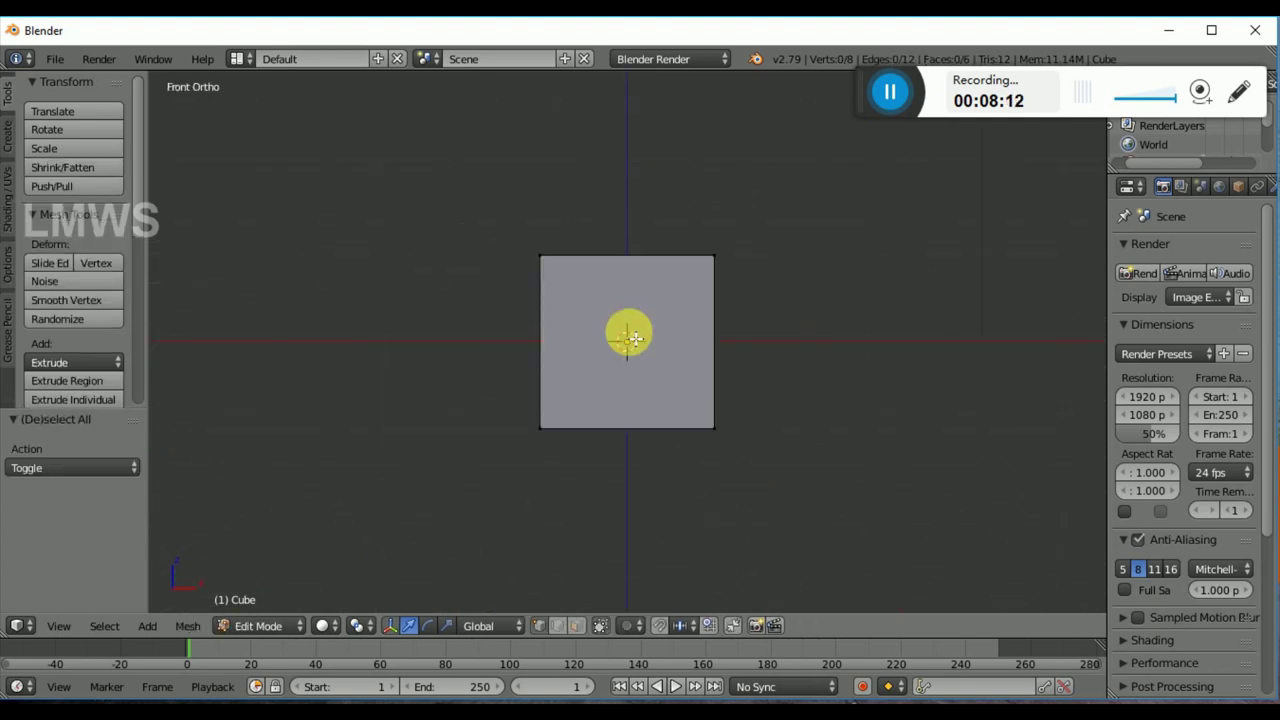
key(Tab)
middle_drag(866, 383, 730, 425)
scroll(715, 410, down, 2)
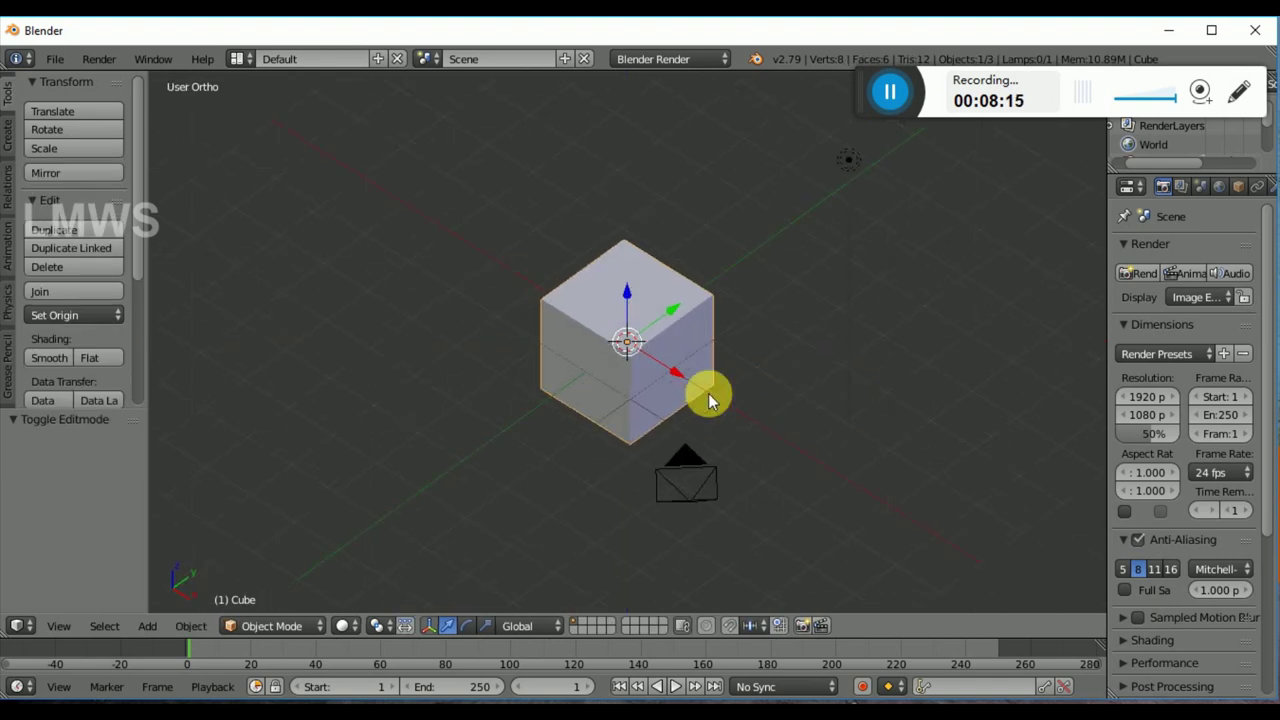
key(KP_3)
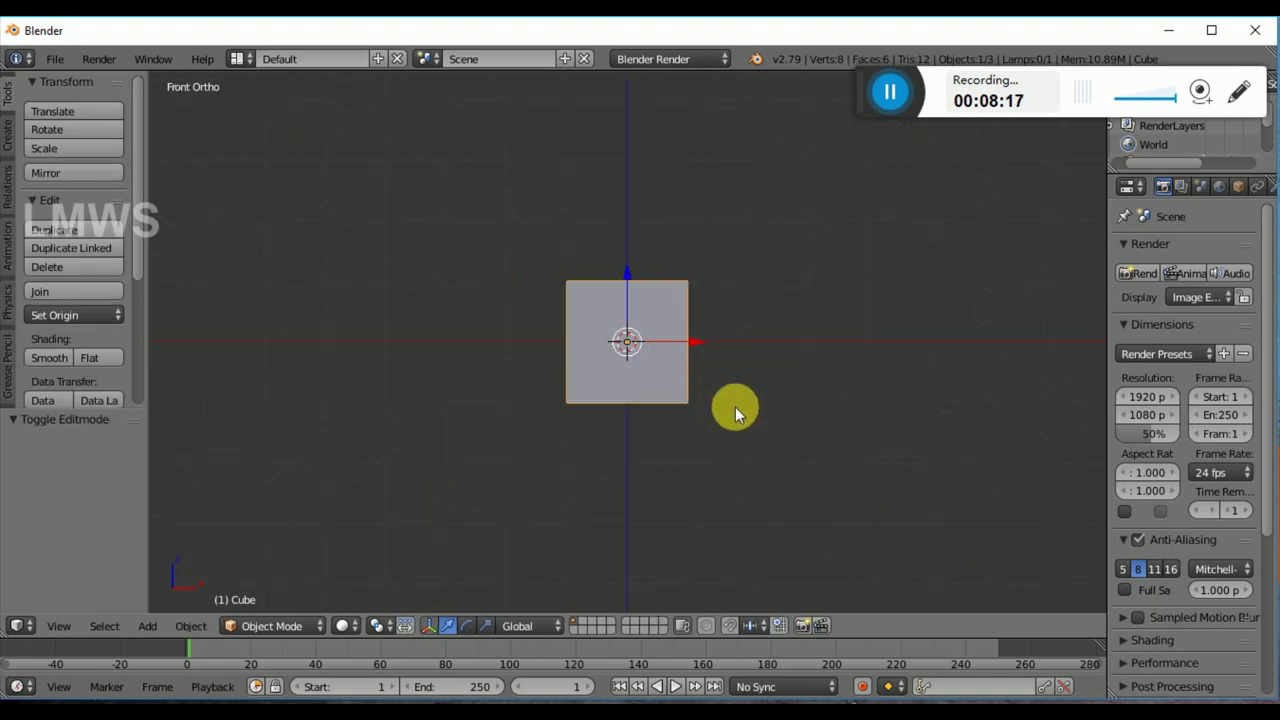
key(Tab)
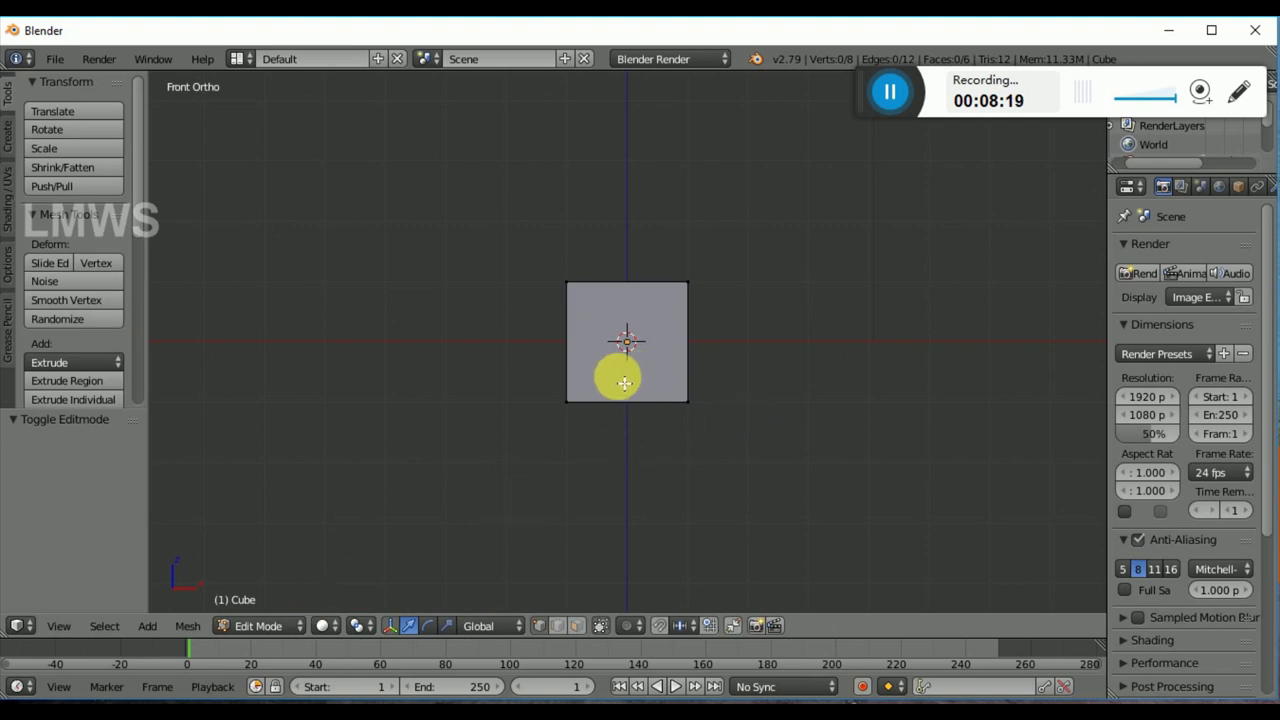
Step: Loop-cut the cube through its centre and delete the faces of its left half
key(ctrl+r)
click(641, 285)
right_click(651, 408)
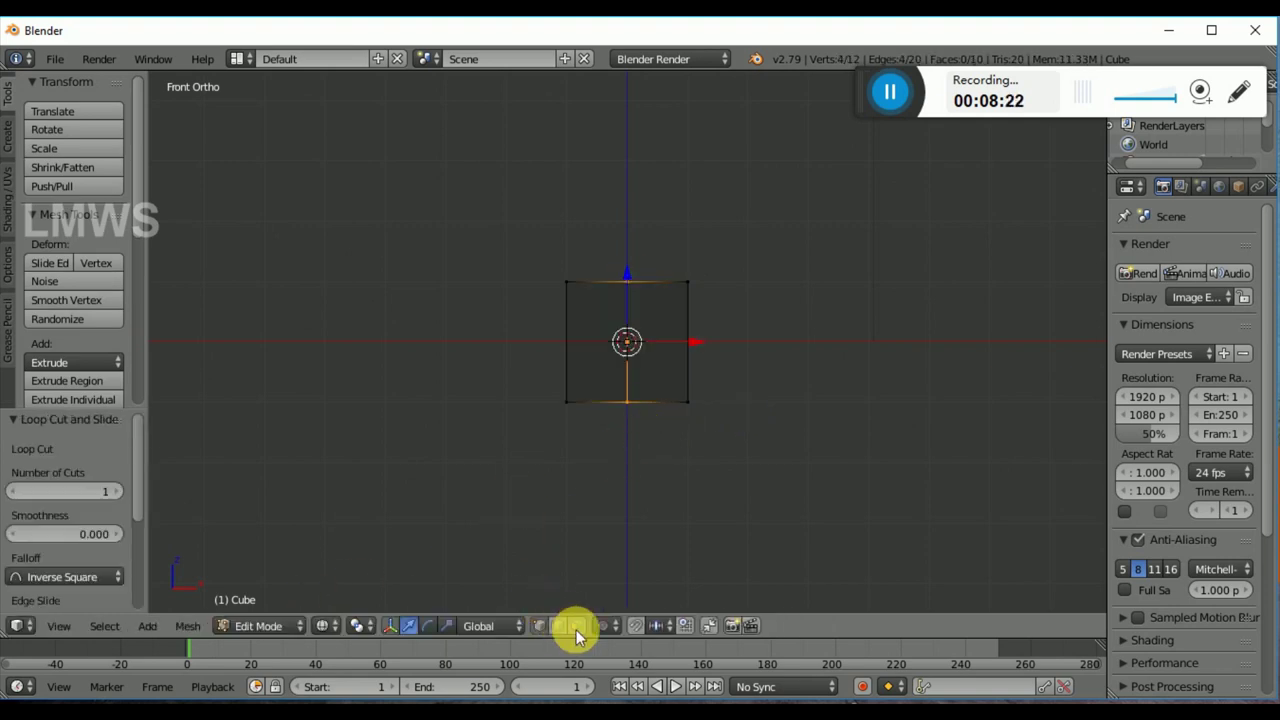
key(a)
key(a)
key(b)
drag(620, 456, 531, 295)
key(x)
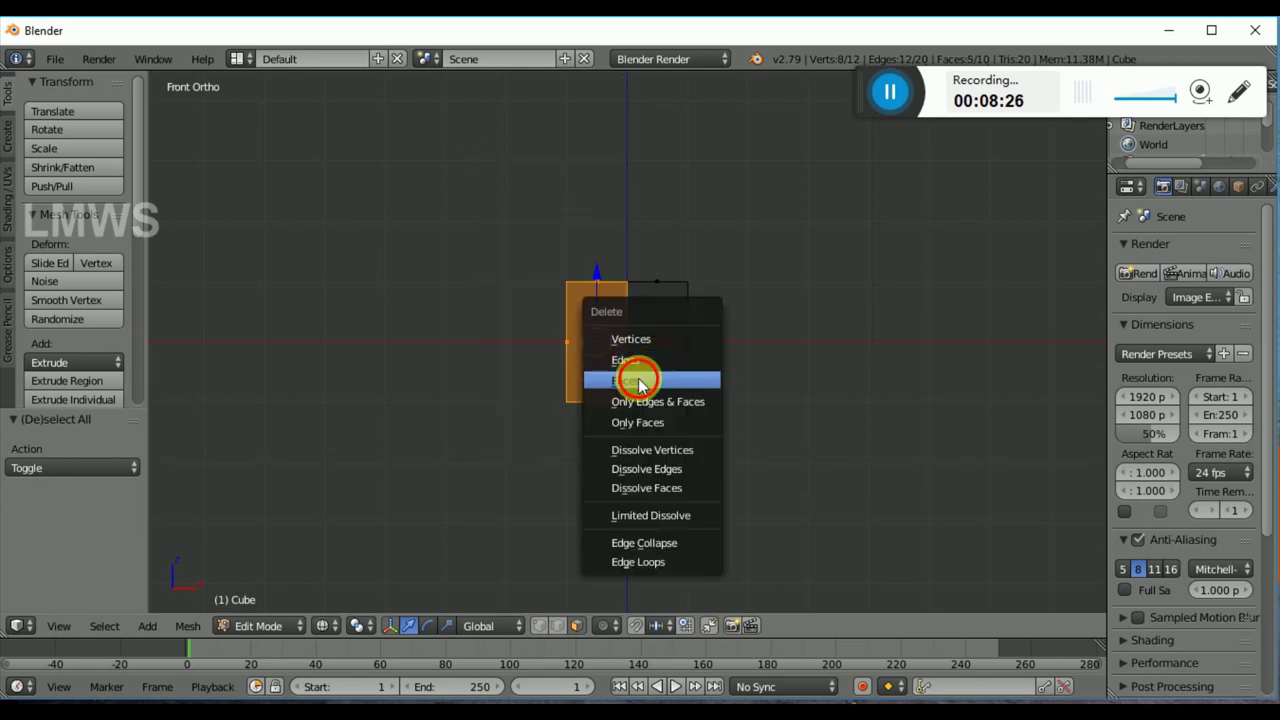
click(634, 377)
middle_drag(689, 367, 704, 403)
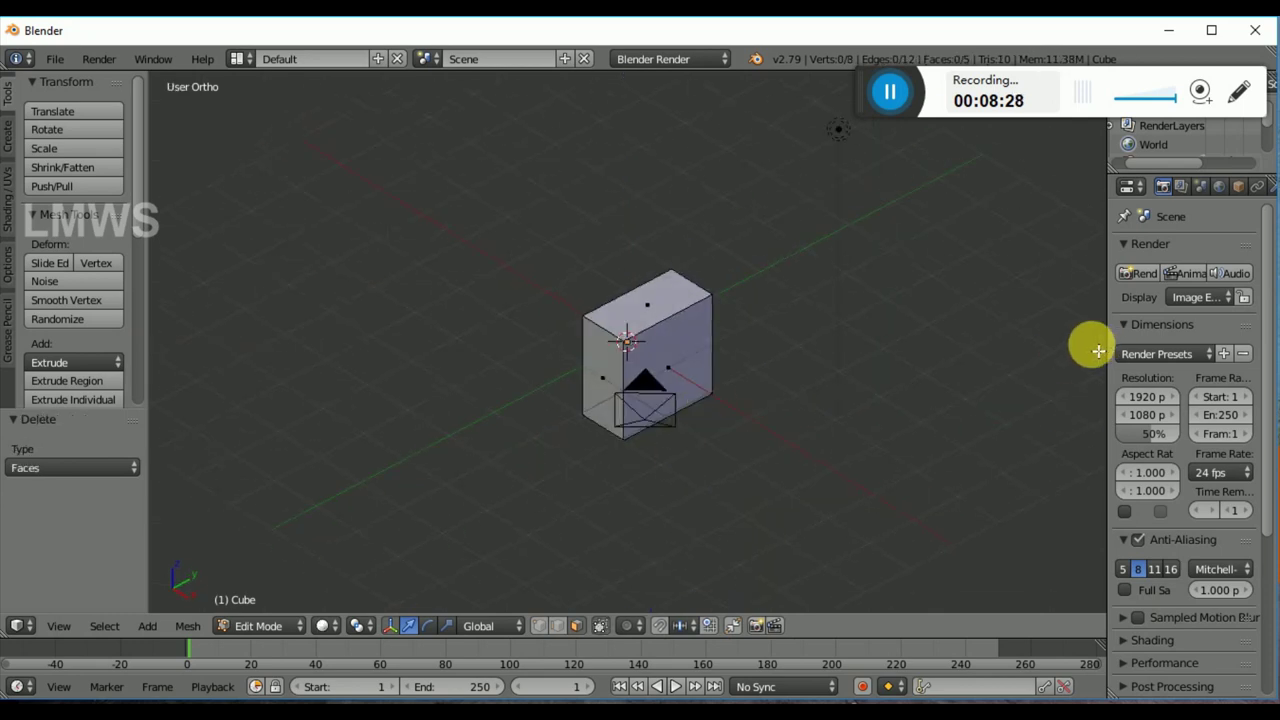
drag(1116, 346, 1015, 350)
Step: Add a Mirror modifier to the half cube with Clipping enabled
click(1183, 188)
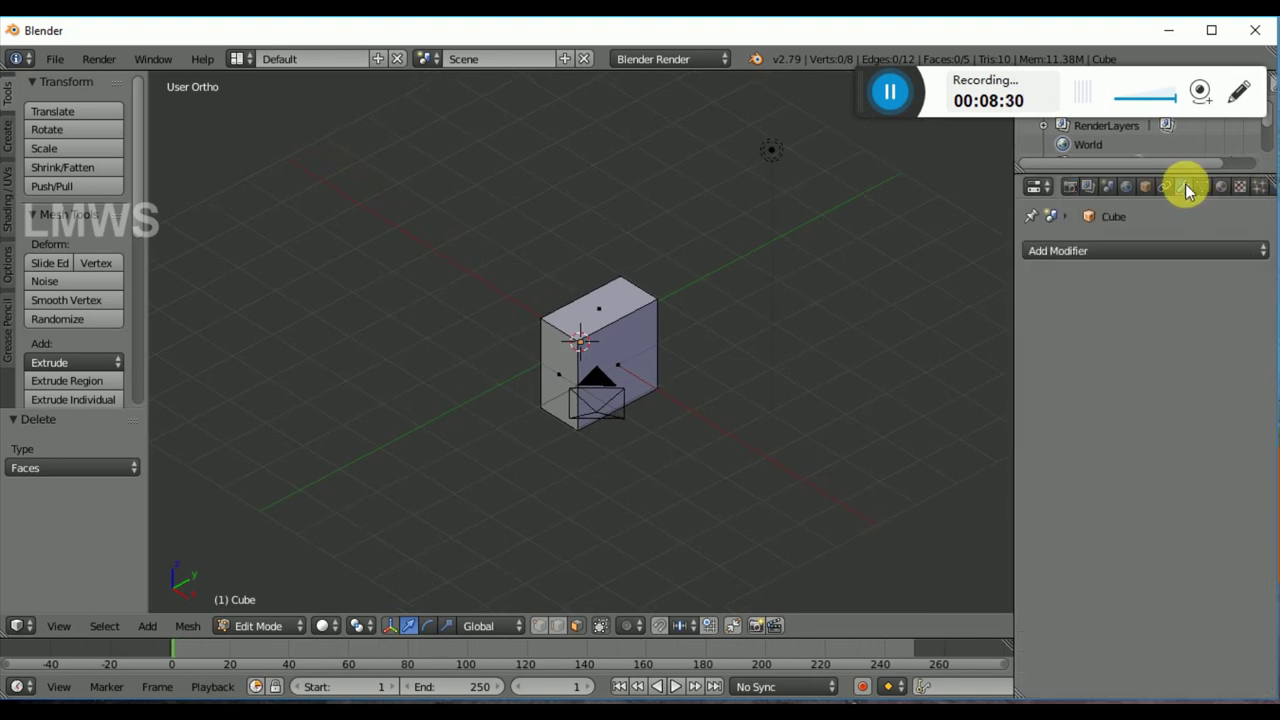
click(1145, 252)
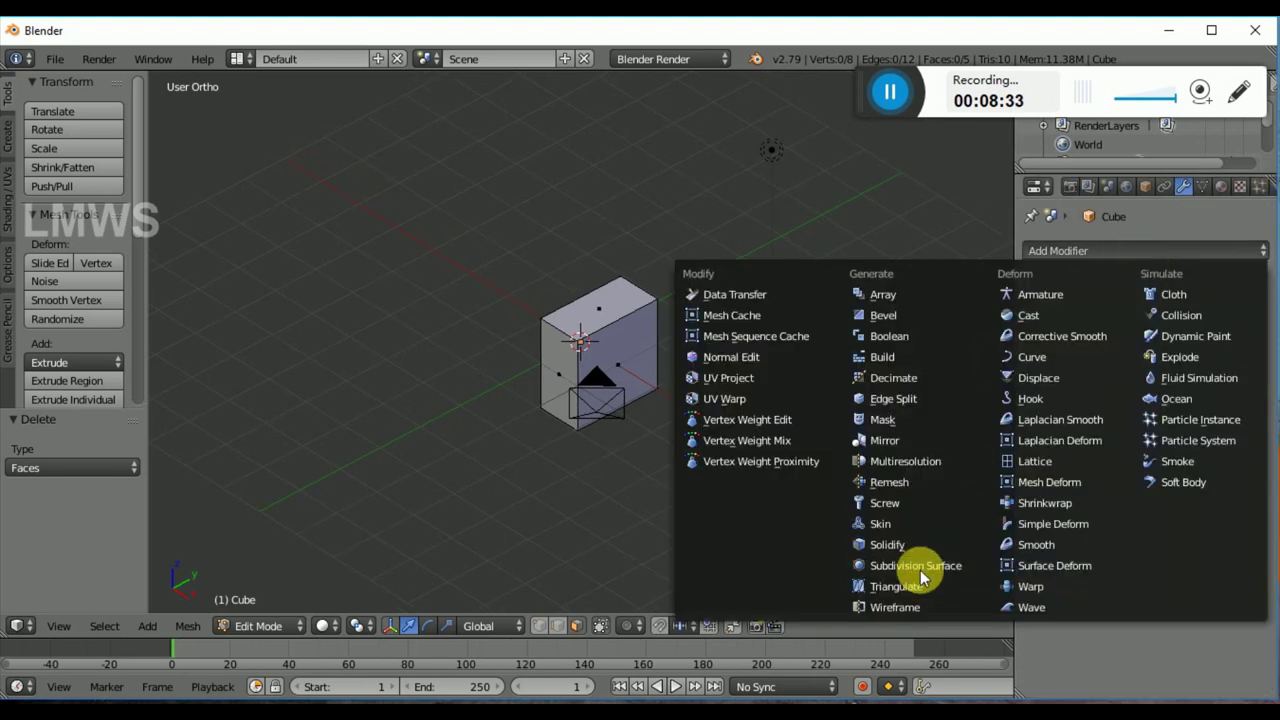
click(890, 440)
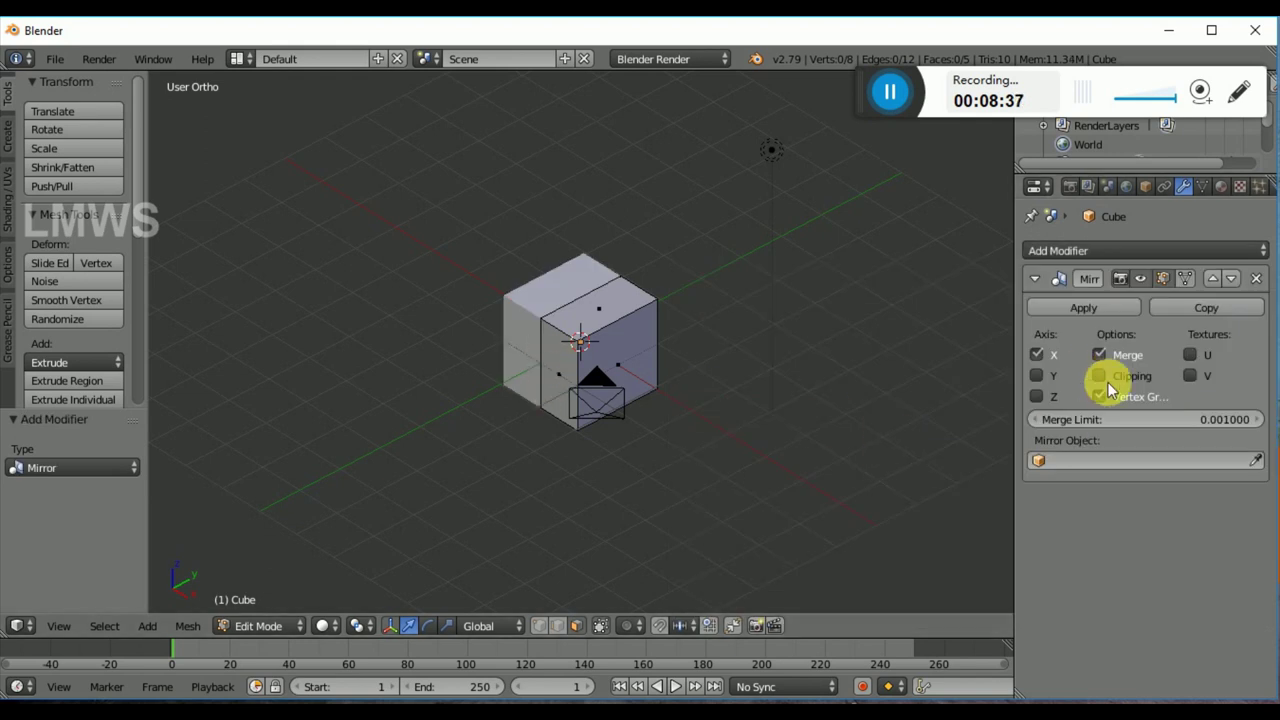
click(1186, 280)
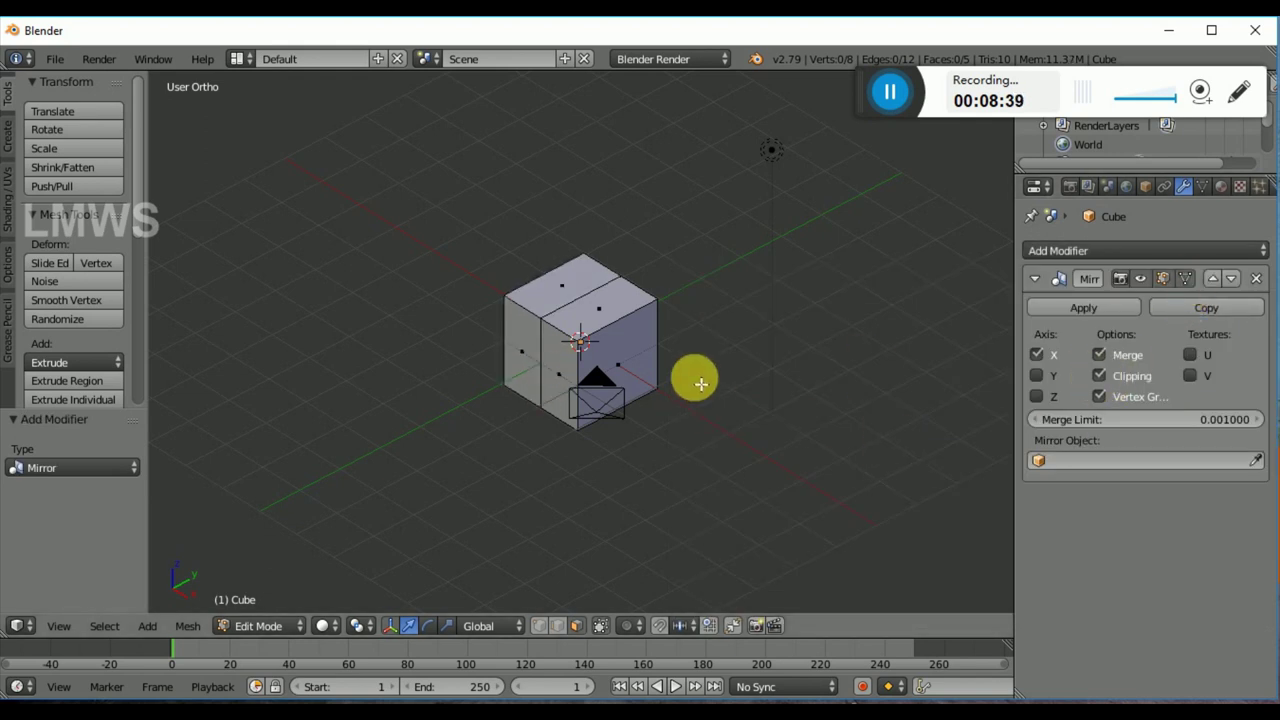
Step: Switch to a top wireframe view and box-select the cube's back edge
key(KP_1)
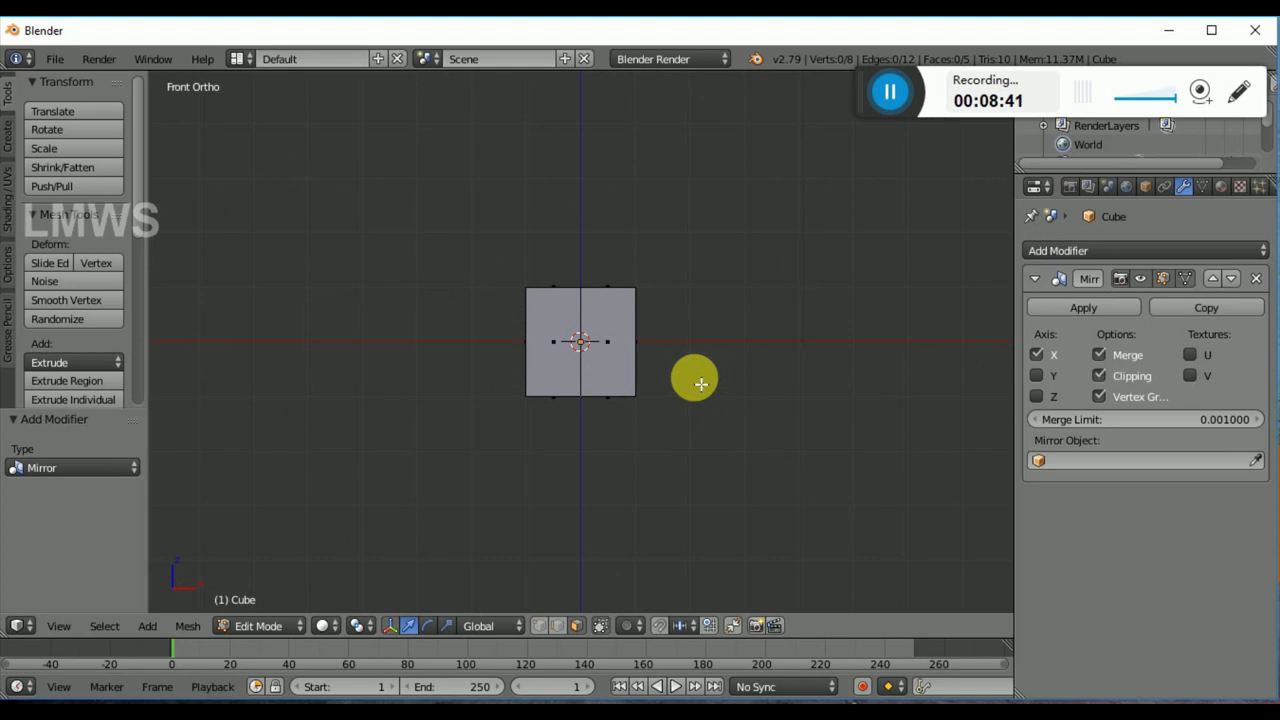
key(KP_7)
key(z)
key(a)
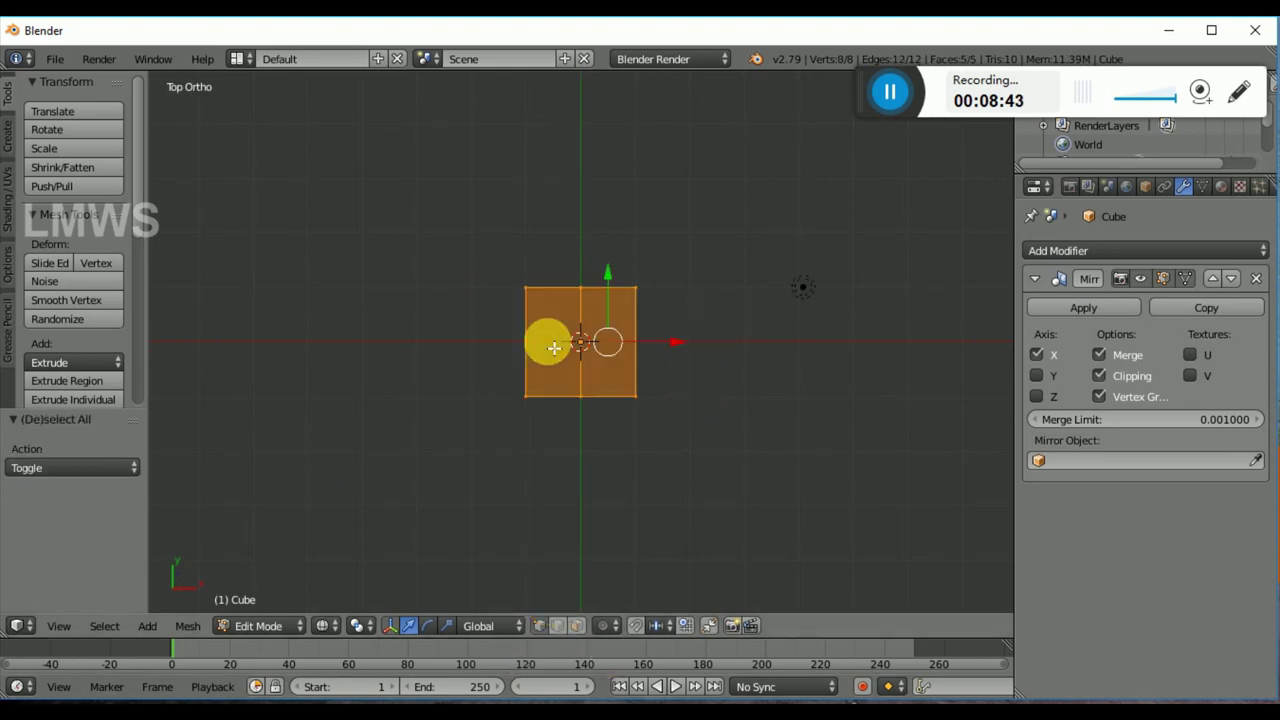
key(a)
key(b)
drag(550, 302, 746, 260)
Step: Move the back edge along Y to lengthen the box
scroll(720, 260, down, 2)
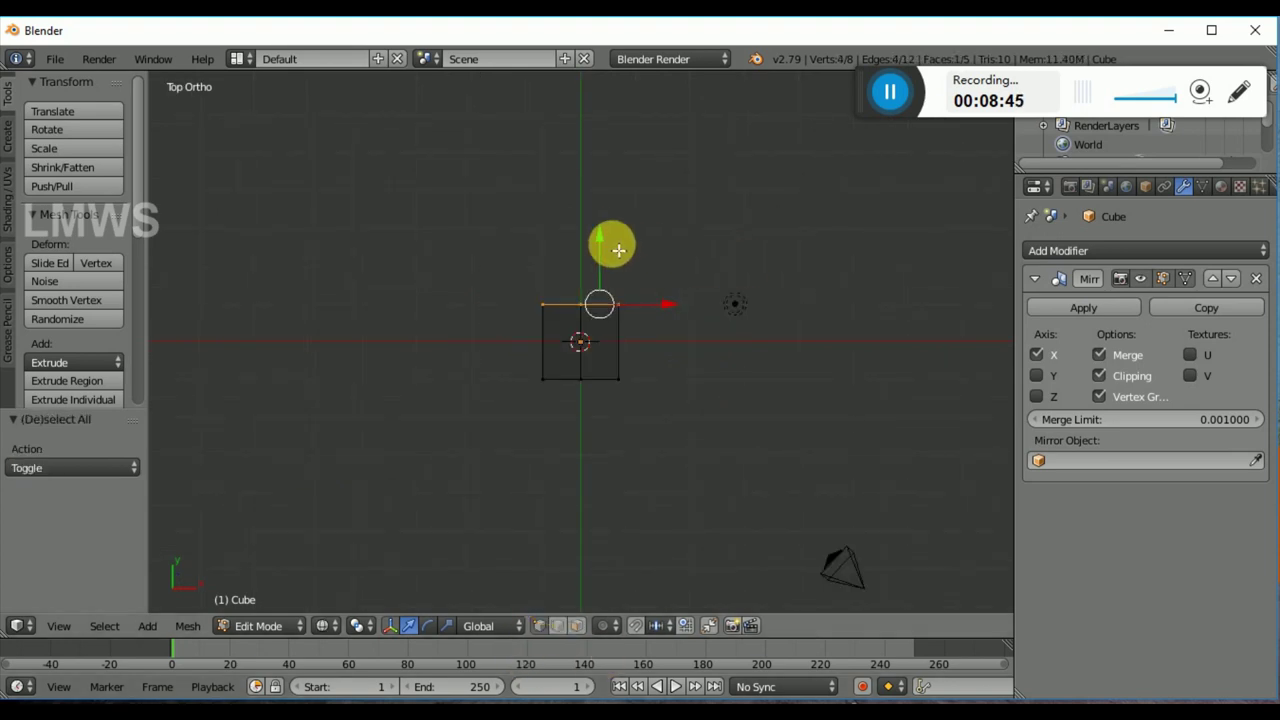
drag(606, 246, 604, 148)
click(602, 159)
middle_drag(602, 159, 533, 265)
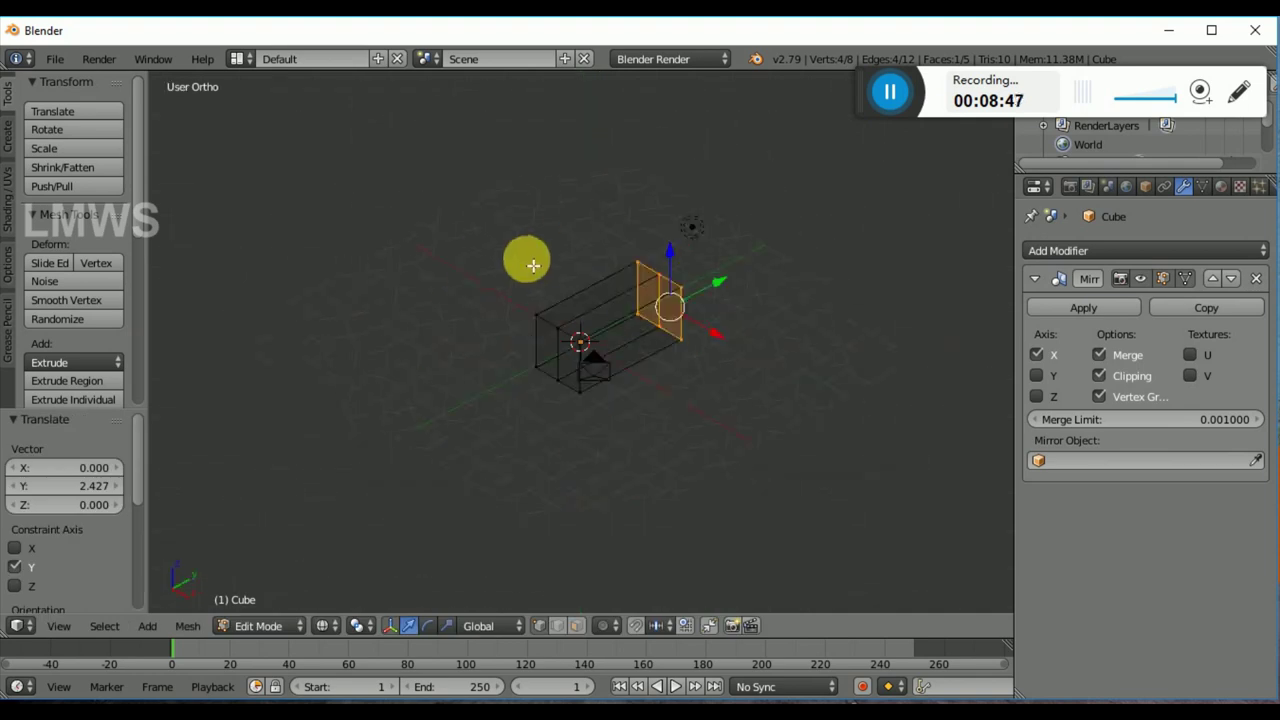
key(a)
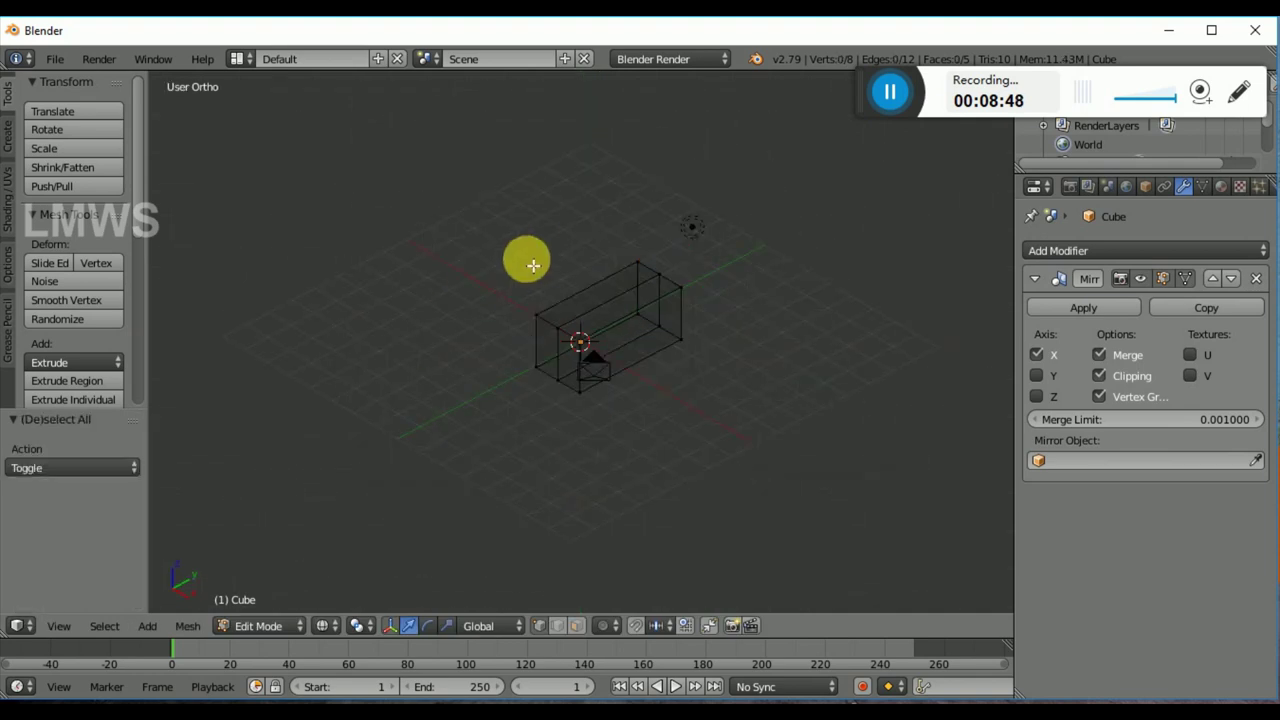
Step: In face mode, push the right side face outward along X to widen the box
click(578, 627)
key(z)
middle_drag(723, 380, 711, 341)
right_click(690, 378)
drag(711, 341, 734, 343)
right_click(626, 286)
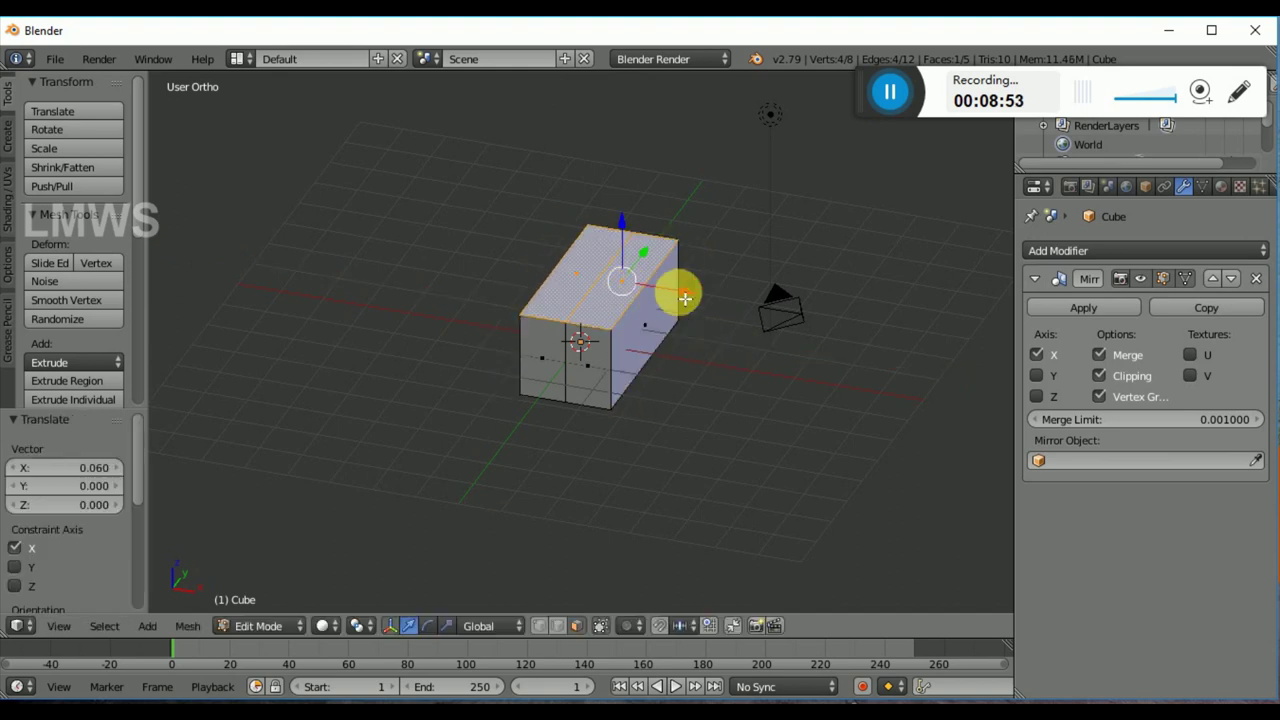
right_click(666, 296)
drag(686, 309, 730, 345)
Step: Nudge the right side further out along X, then select the top middle edge
right_click(637, 283)
drag(638, 232, 638, 217)
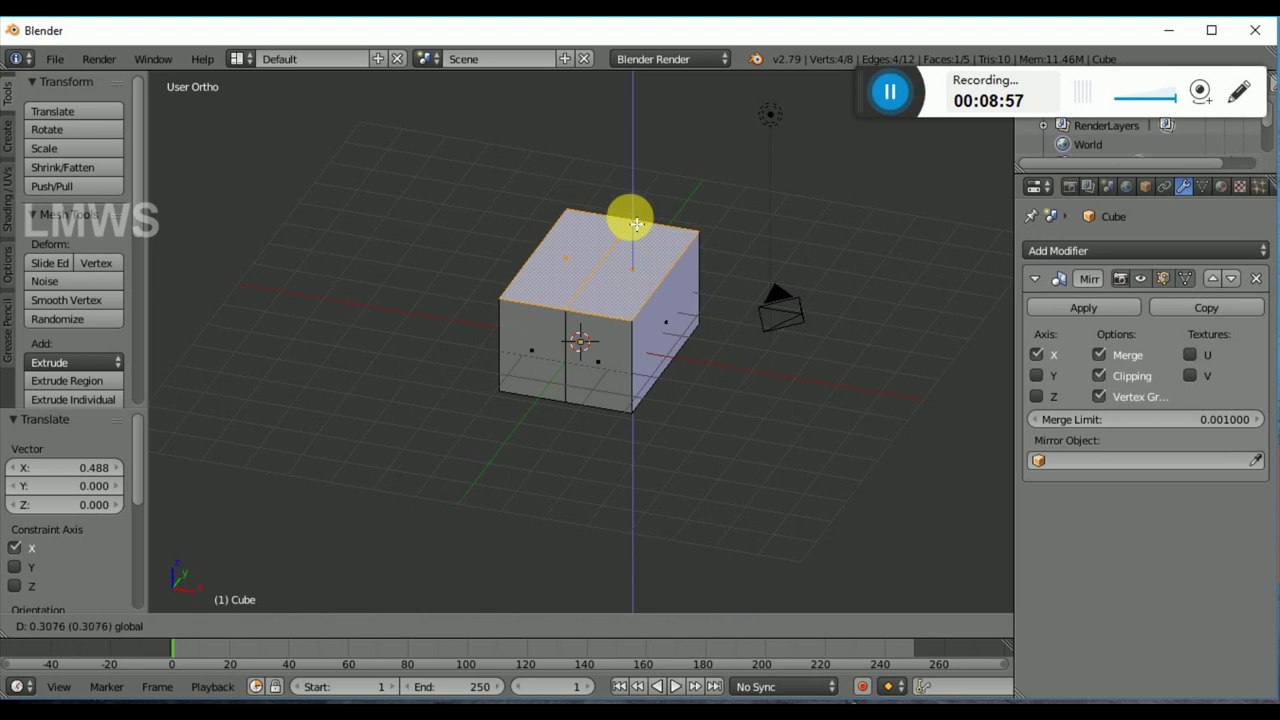
key(Escape)
right_click(651, 337)
drag(720, 337, 740, 337)
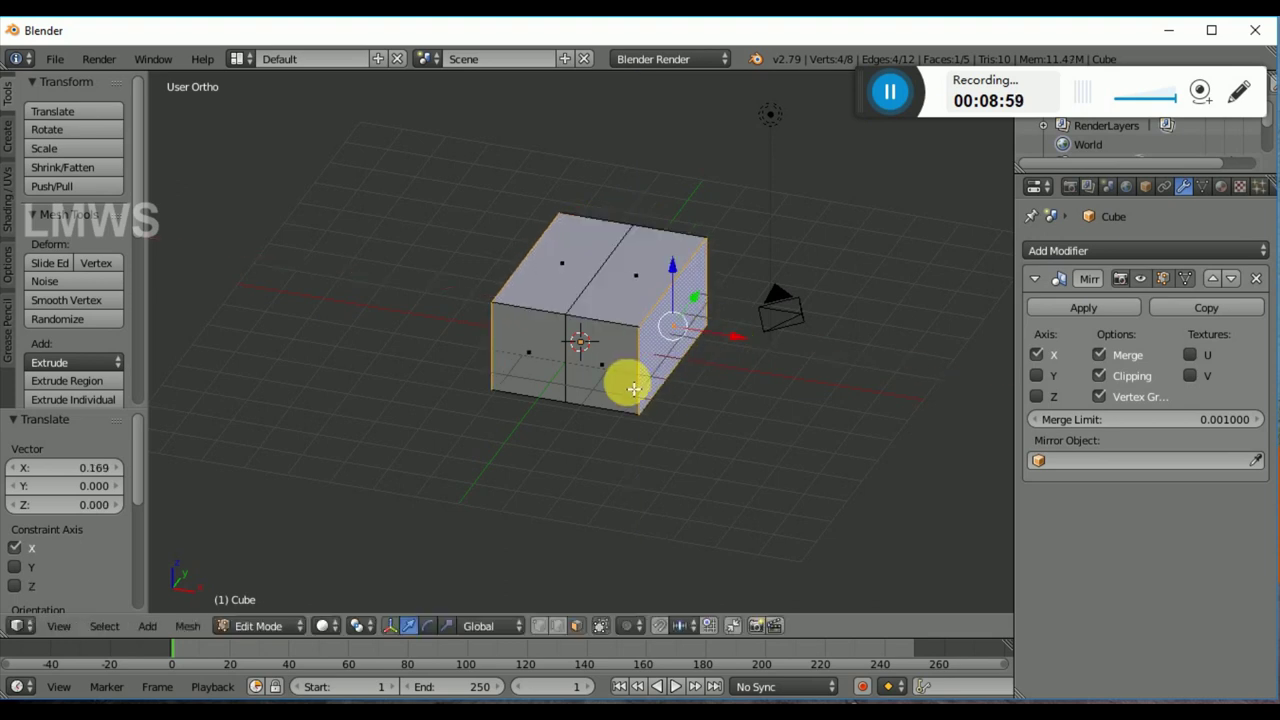
key(a)
click(557, 625)
right_click(606, 280)
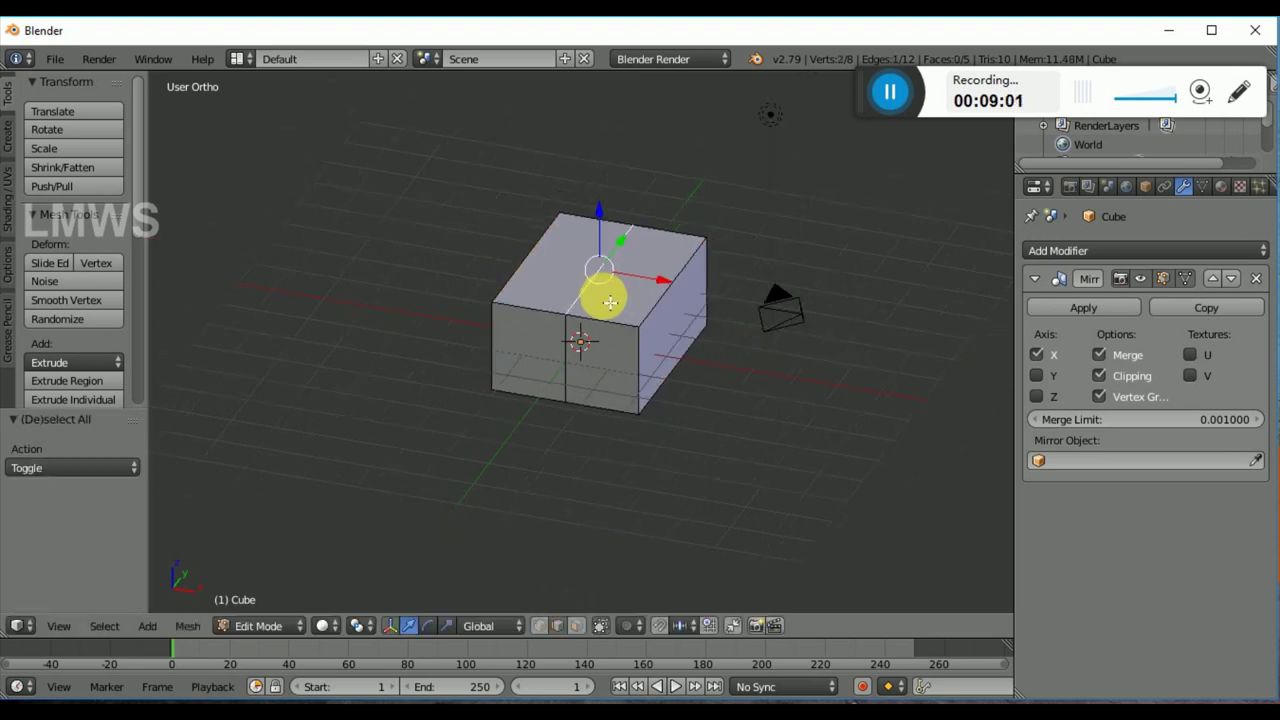
Step: Raise the top middle edge 0.994 along Z to form the gable ridge
drag(603, 214, 611, 168)
middle_drag(620, 357, 640, 340)
drag(604, 184, 602, 172)
key(a)
middle_drag(634, 274, 657, 400)
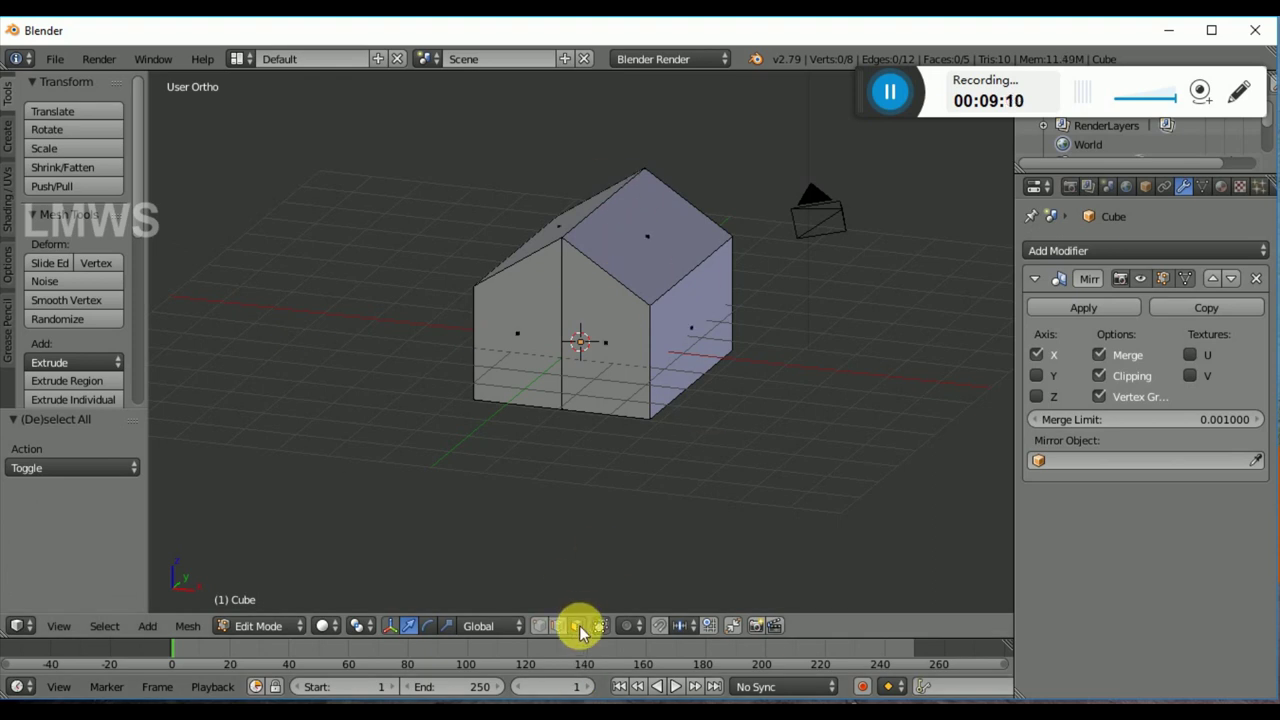
Step: Select the roof face and extrude it
right_click(648, 238)
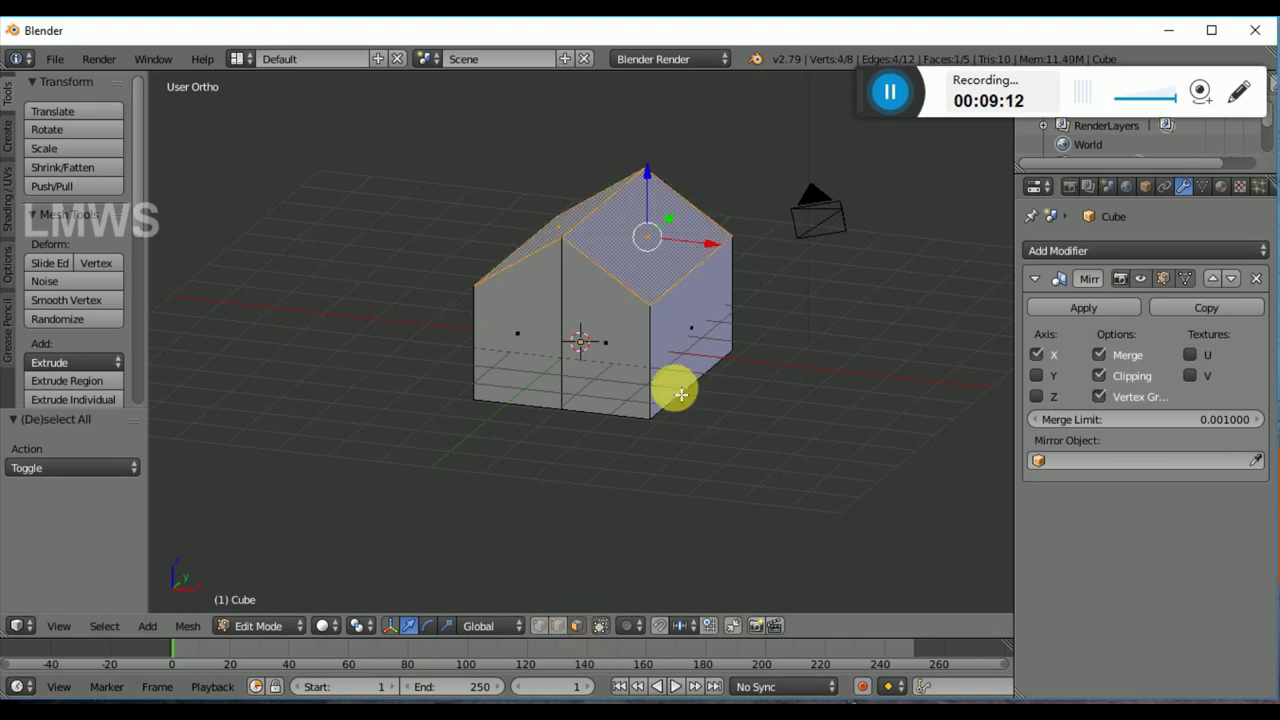
scroll(683, 399, down, 1)
scroll(729, 391, up, 2)
shift+middle_drag(780, 320, 792, 430)
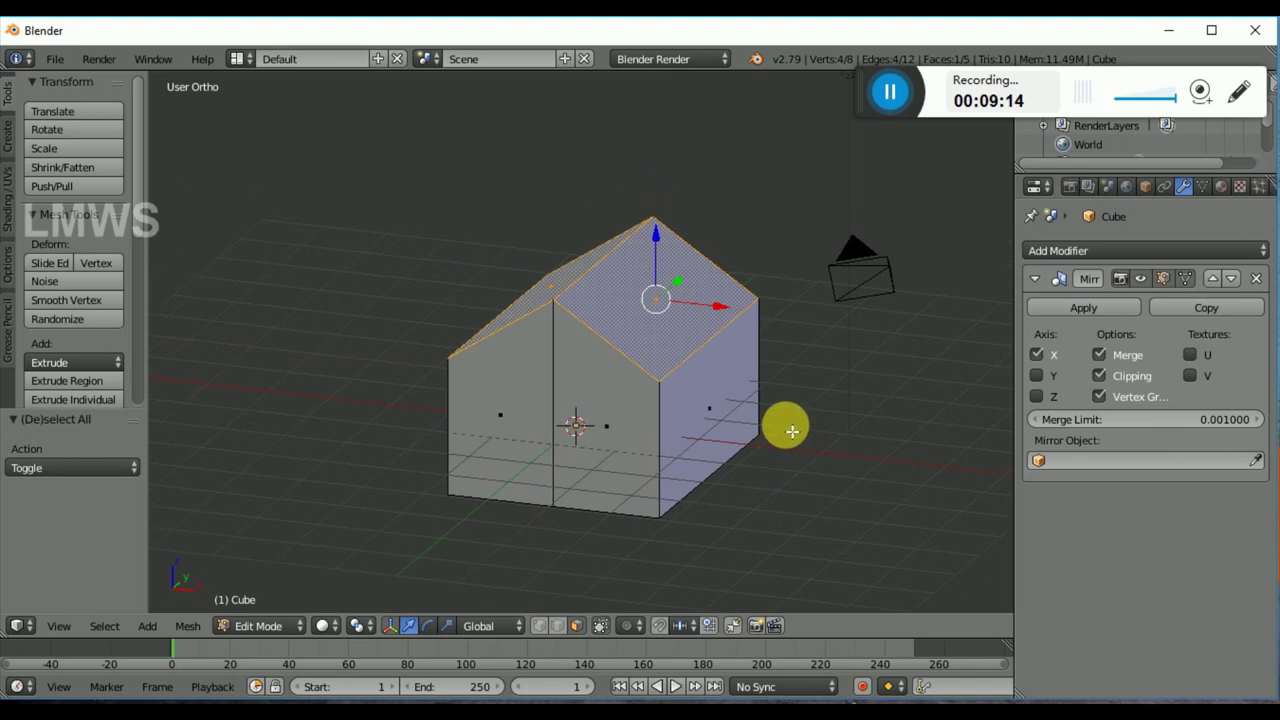
key(e)
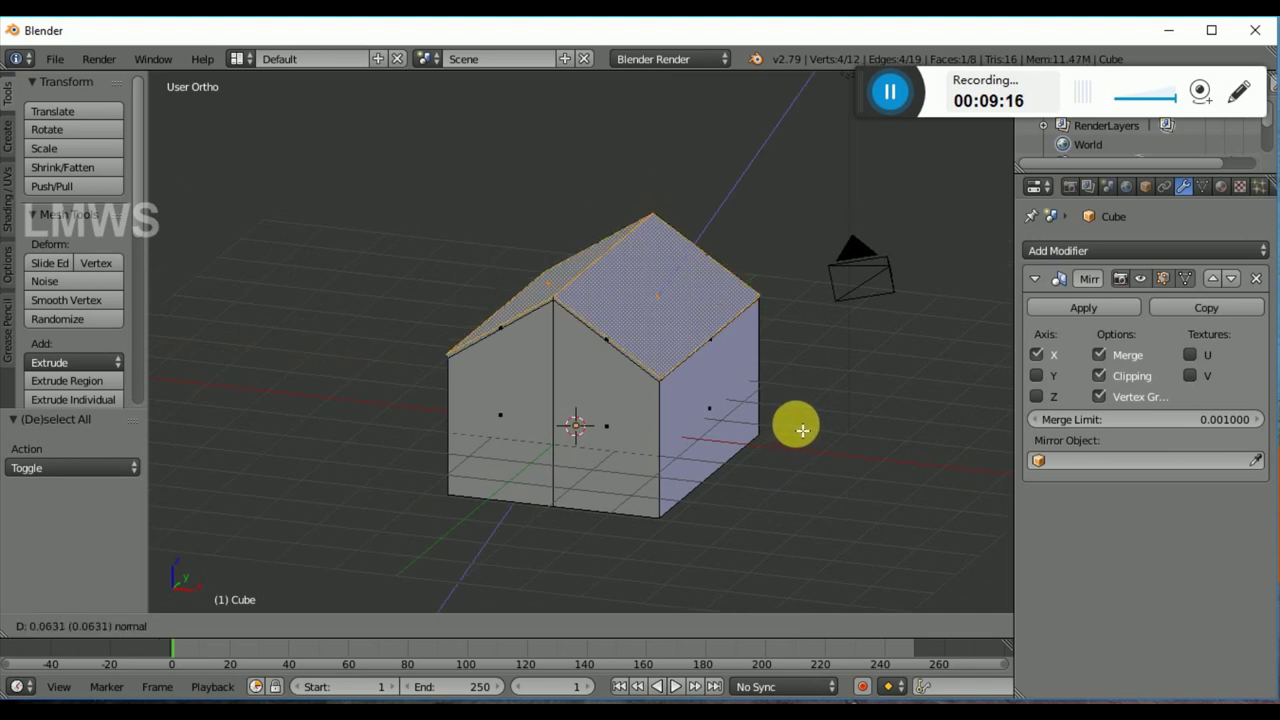
Step: Keep the extruded roof in place and scale it uniformly by 1.264 into eaves
right_click(802, 430)
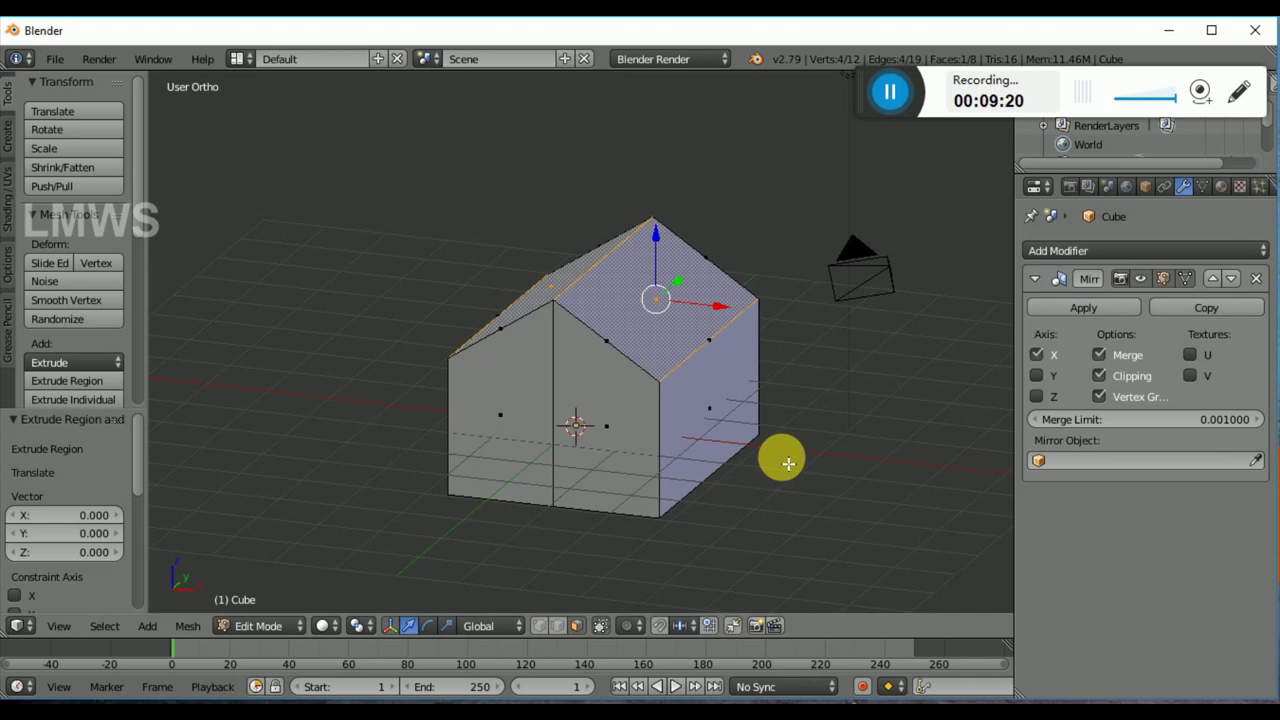
key(s)
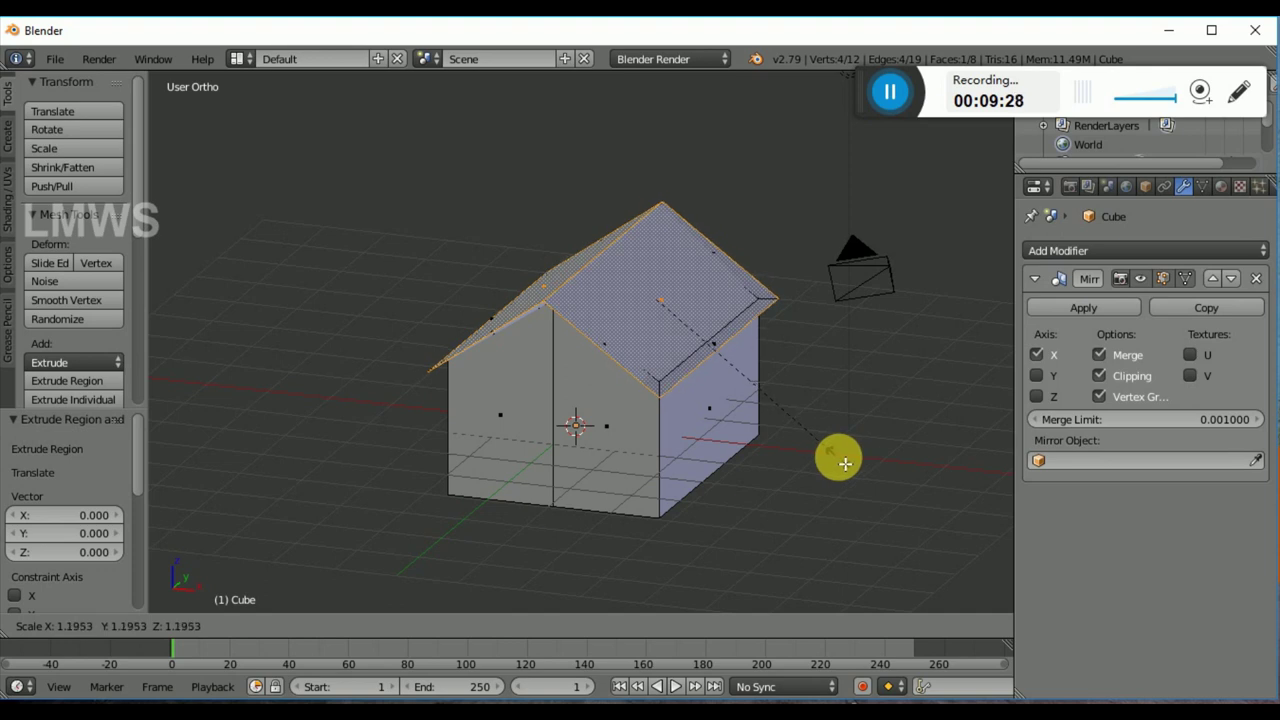
key(shift+y)
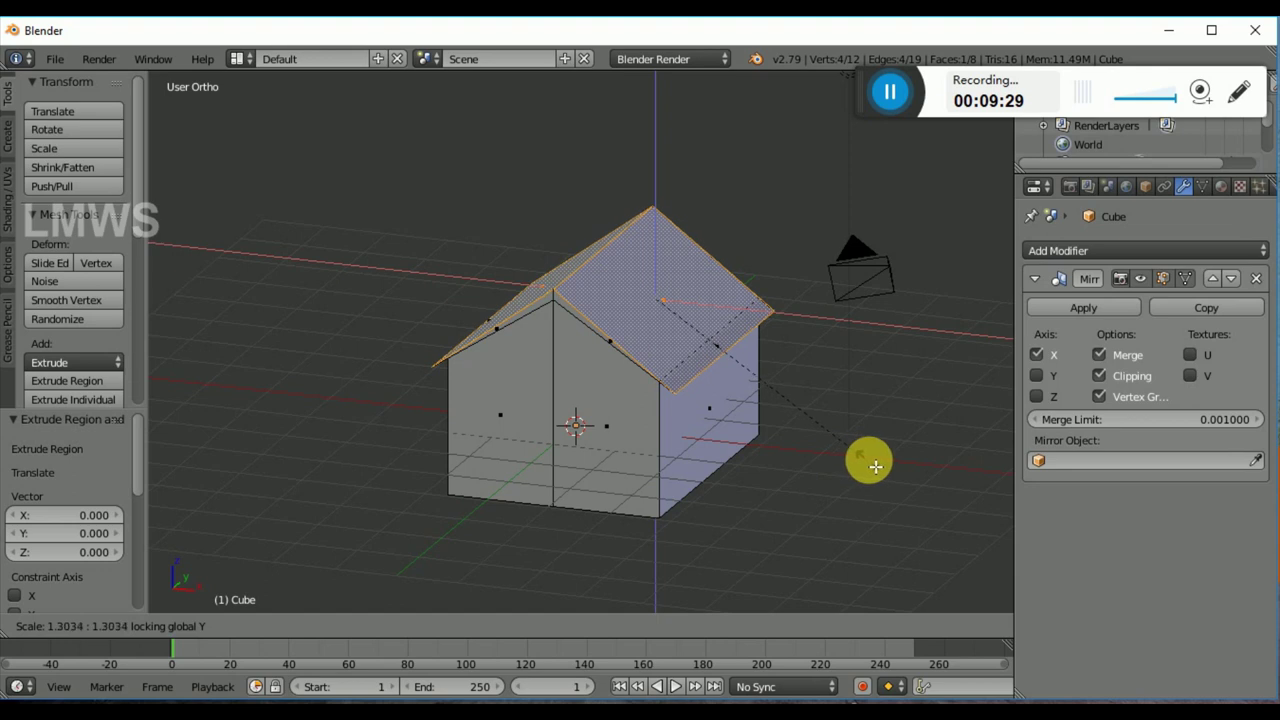
key(Escape)
key(s)
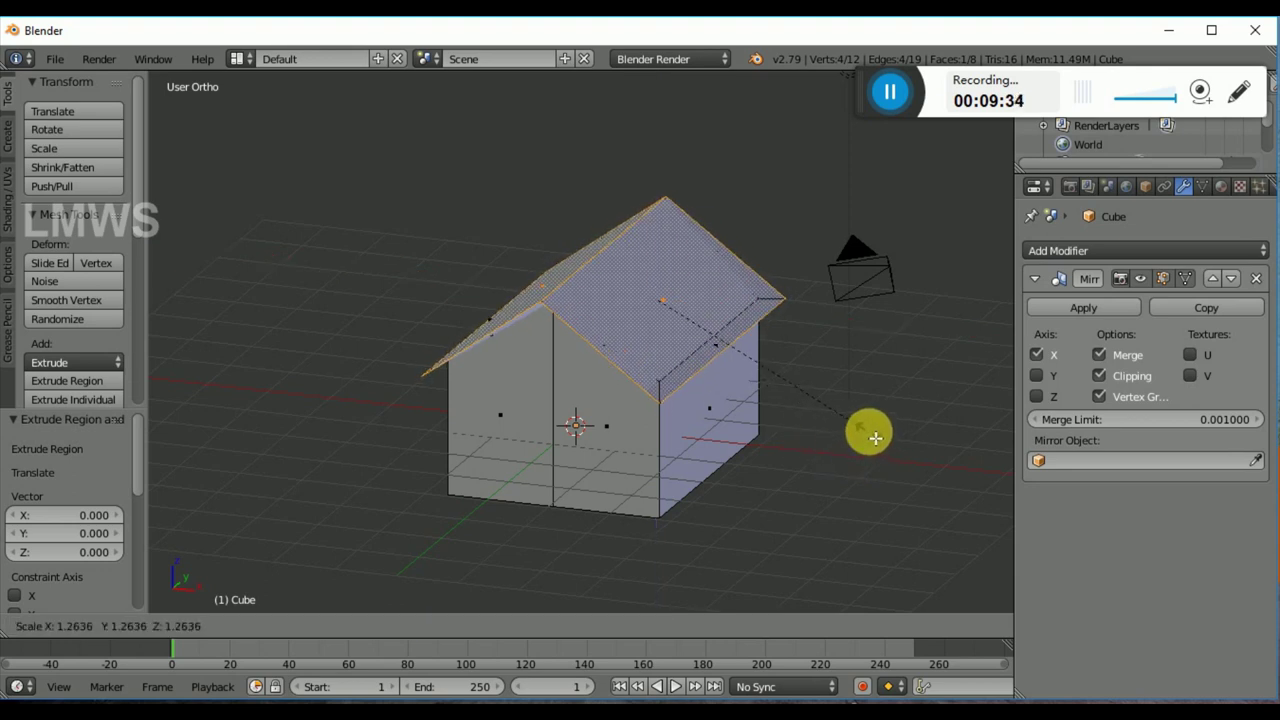
click(828, 447)
middle_drag(826, 449, 707, 427)
Step: In Right Ortho wireframe view, raise the roof 0.159 along Z
key(KP_3)
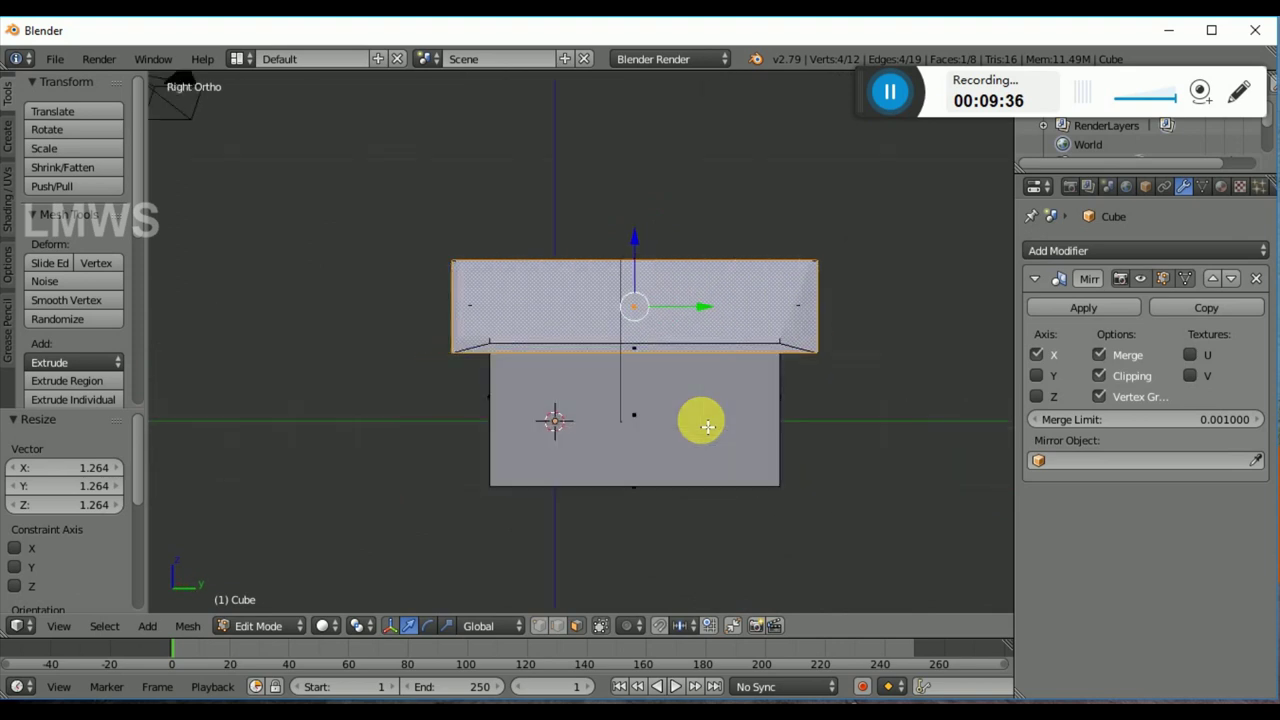
key(z)
scroll(715, 430, up, 3)
key(z)
scroll(700, 440, down, 2)
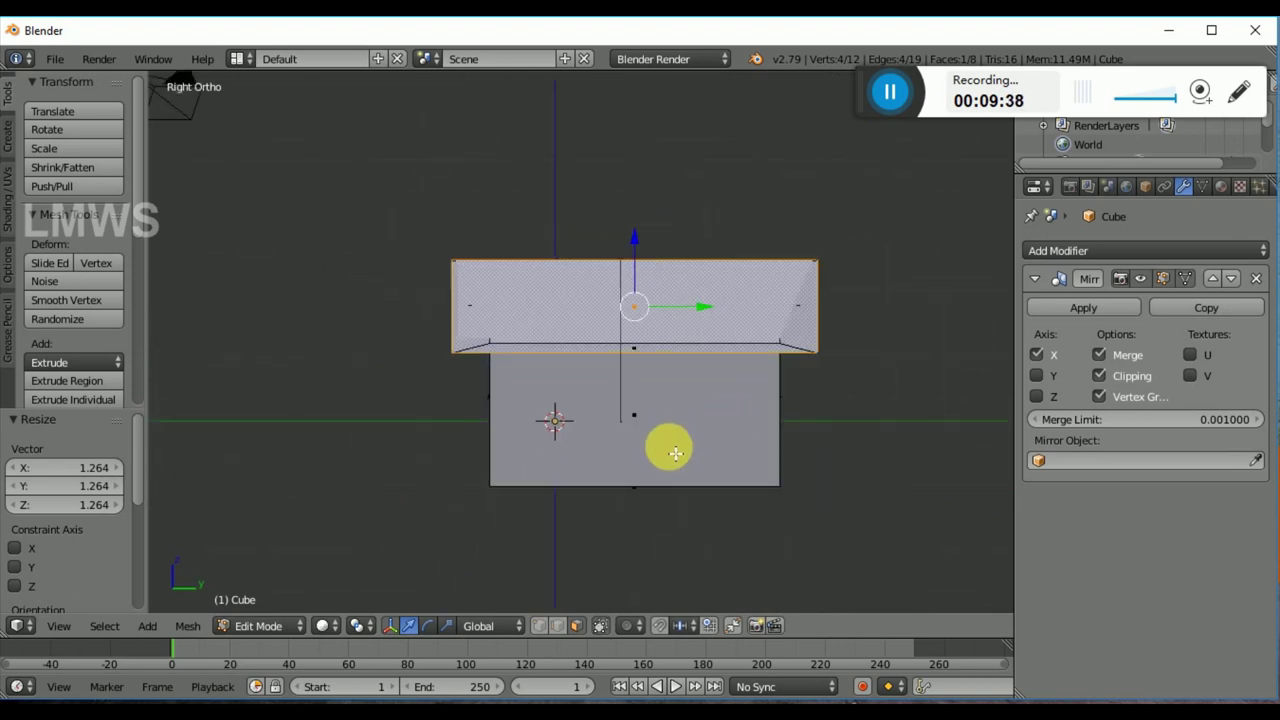
scroll(646, 340, up, 1)
key(z)
click(324, 625)
key(z)
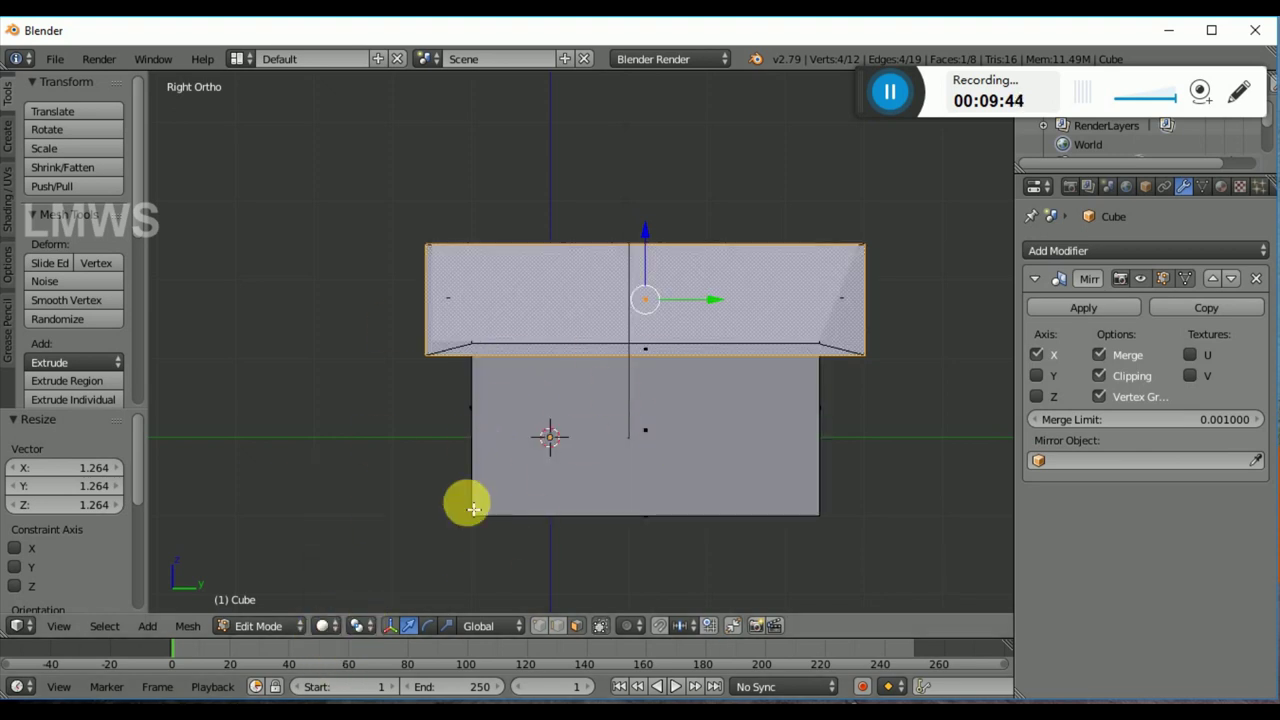
key(z)
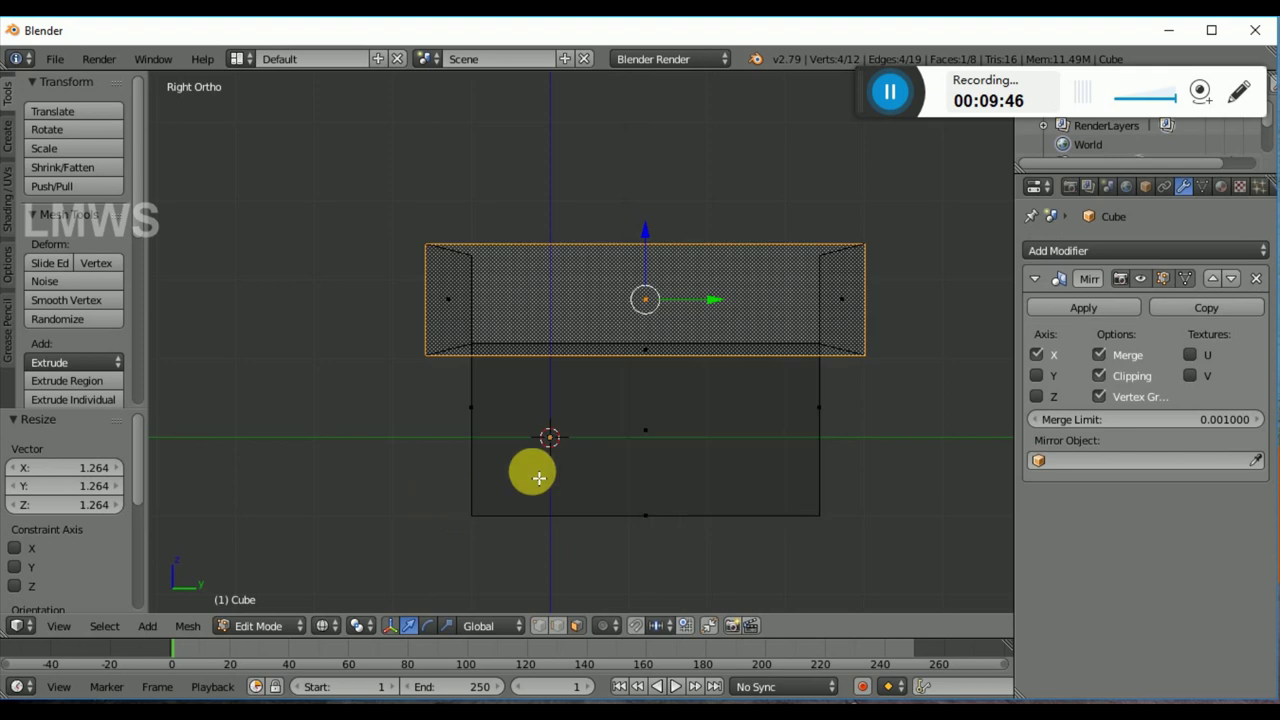
scroll(534, 474, up, 2)
drag(680, 218, 684, 205)
scroll(677, 294, down, 1)
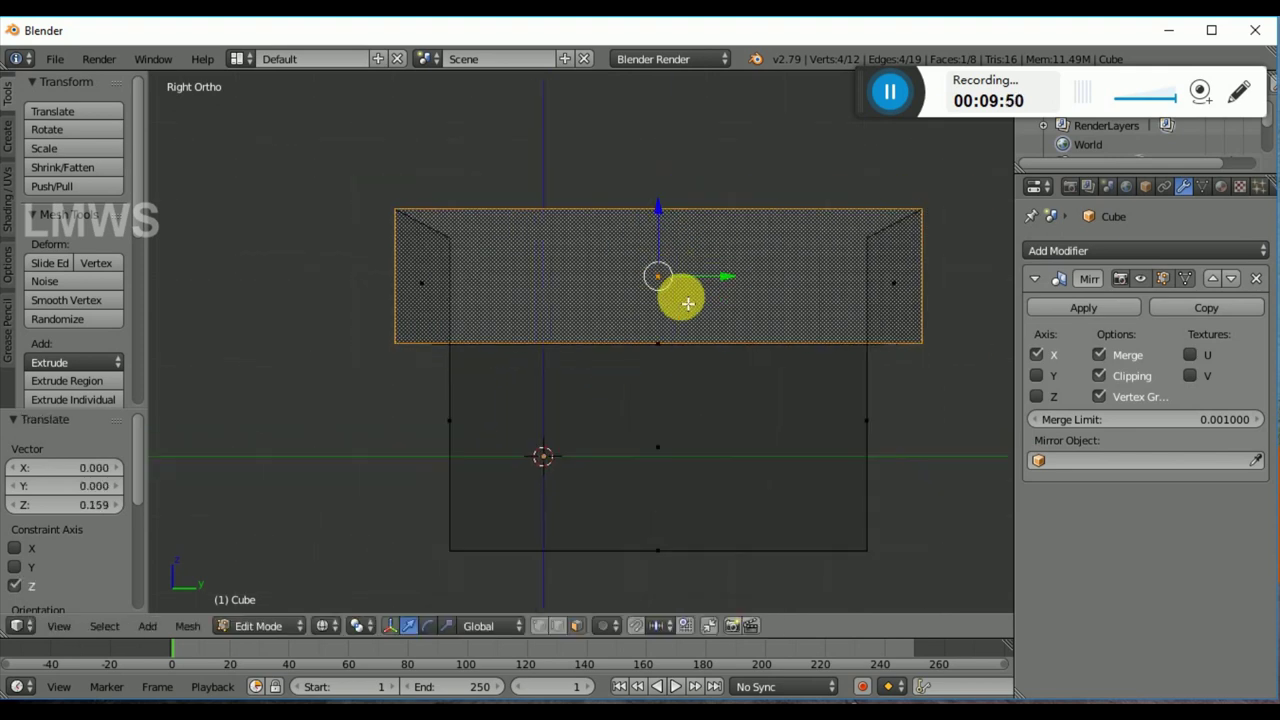
Step: Scale the roof to 0.791 along Y to trim its front and back overhang
key(s)
key(y)
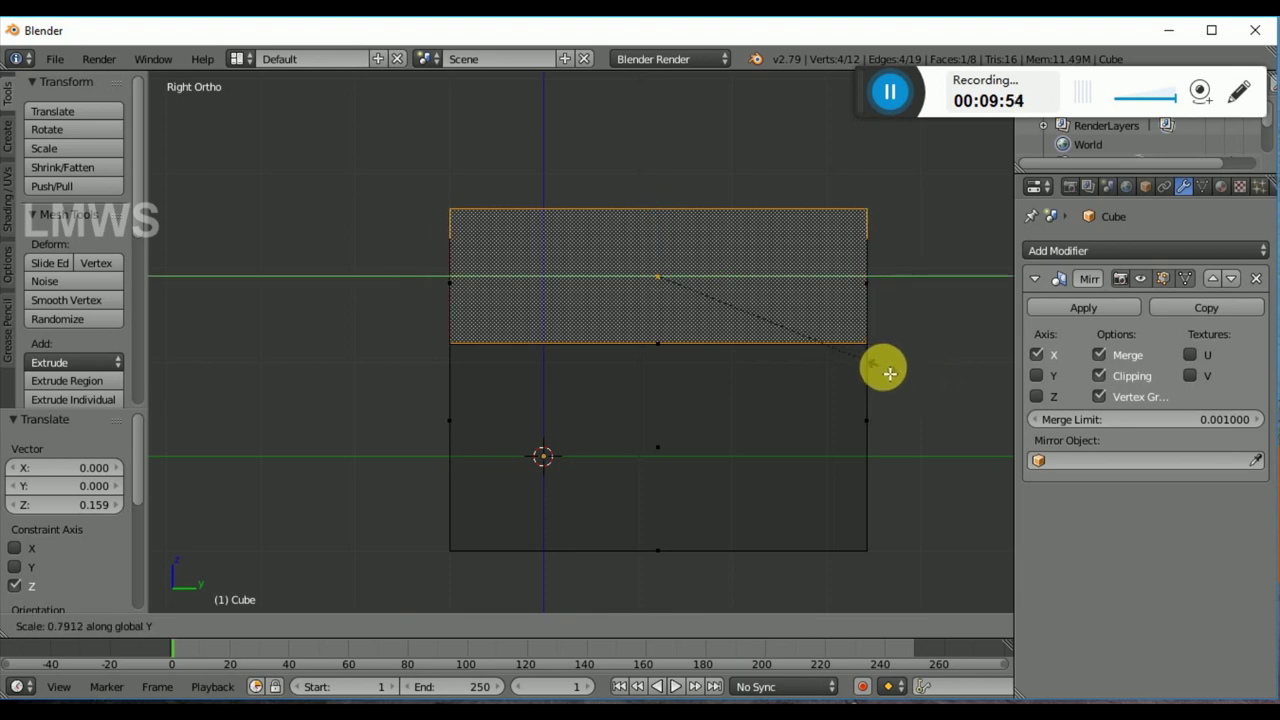
click(889, 373)
middle_drag(429, 363, 686, 417)
middle_drag(817, 417, 771, 423)
key(KP_1)
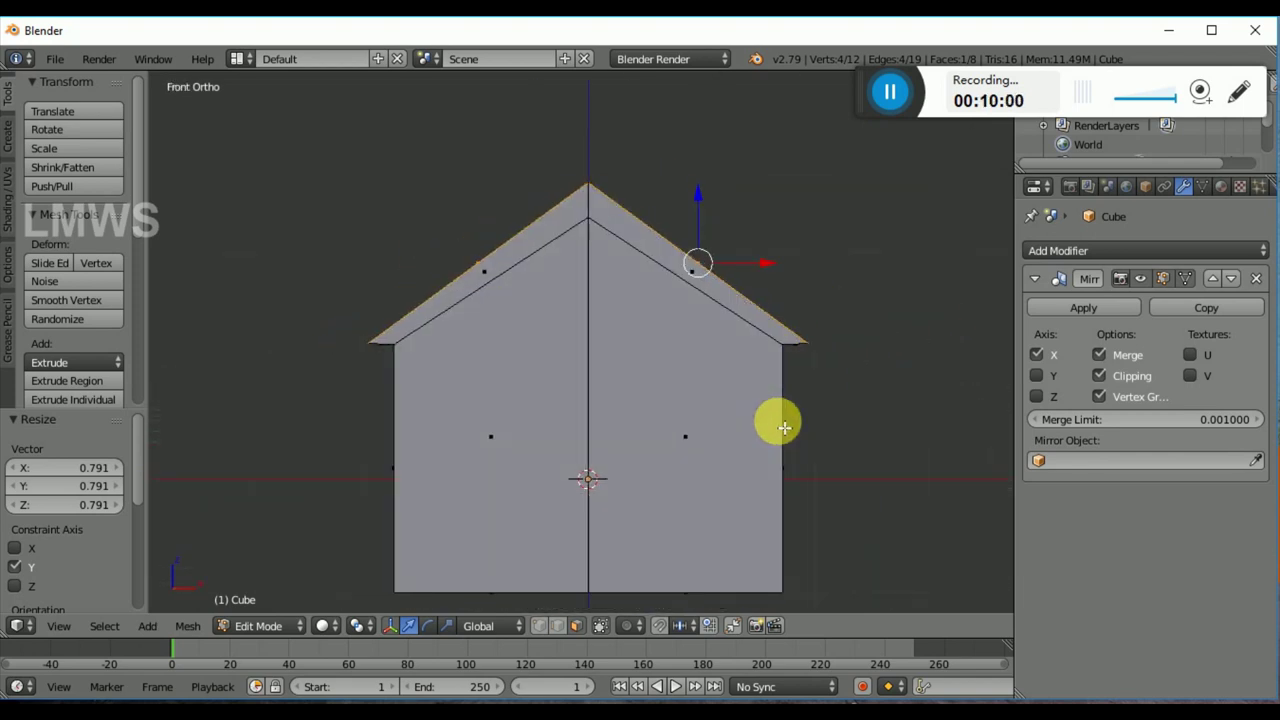
Step: Box-select the roof apex vertex in front view and lower it 0.122 along Z
scroll(784, 427, up, 2)
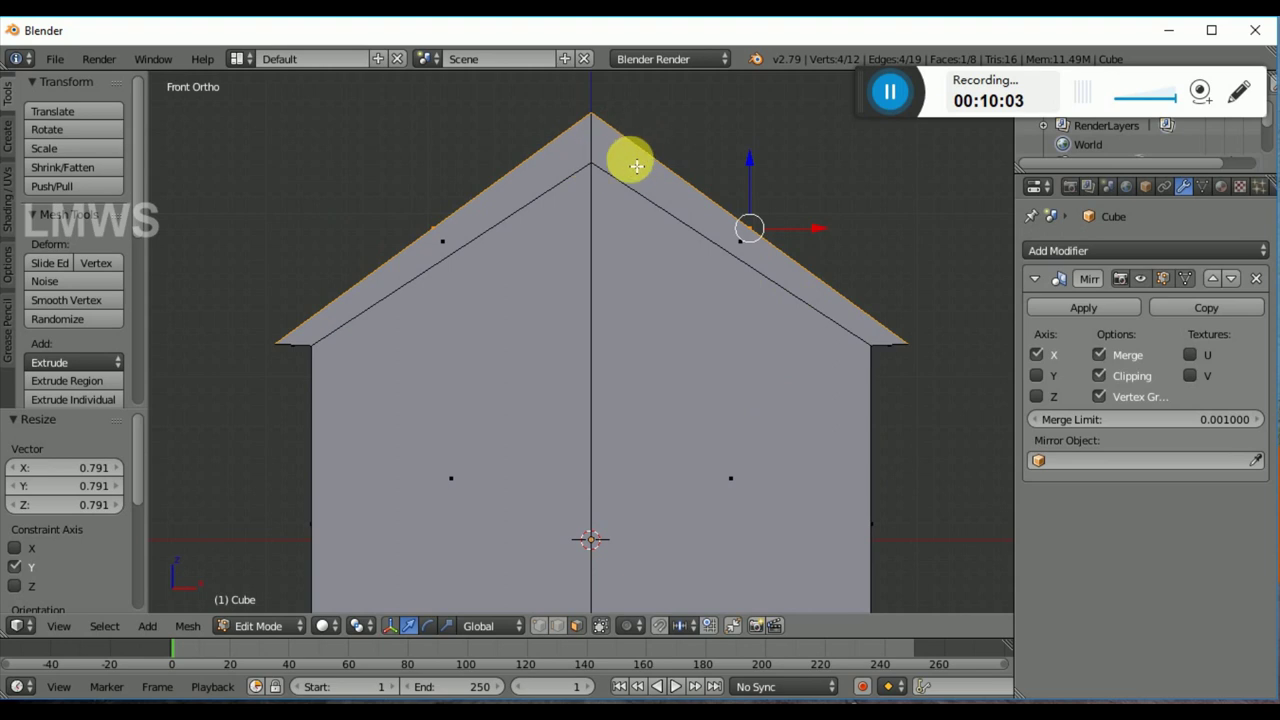
shift+middle_drag(643, 270, 649, 365)
key(z)
key(z)
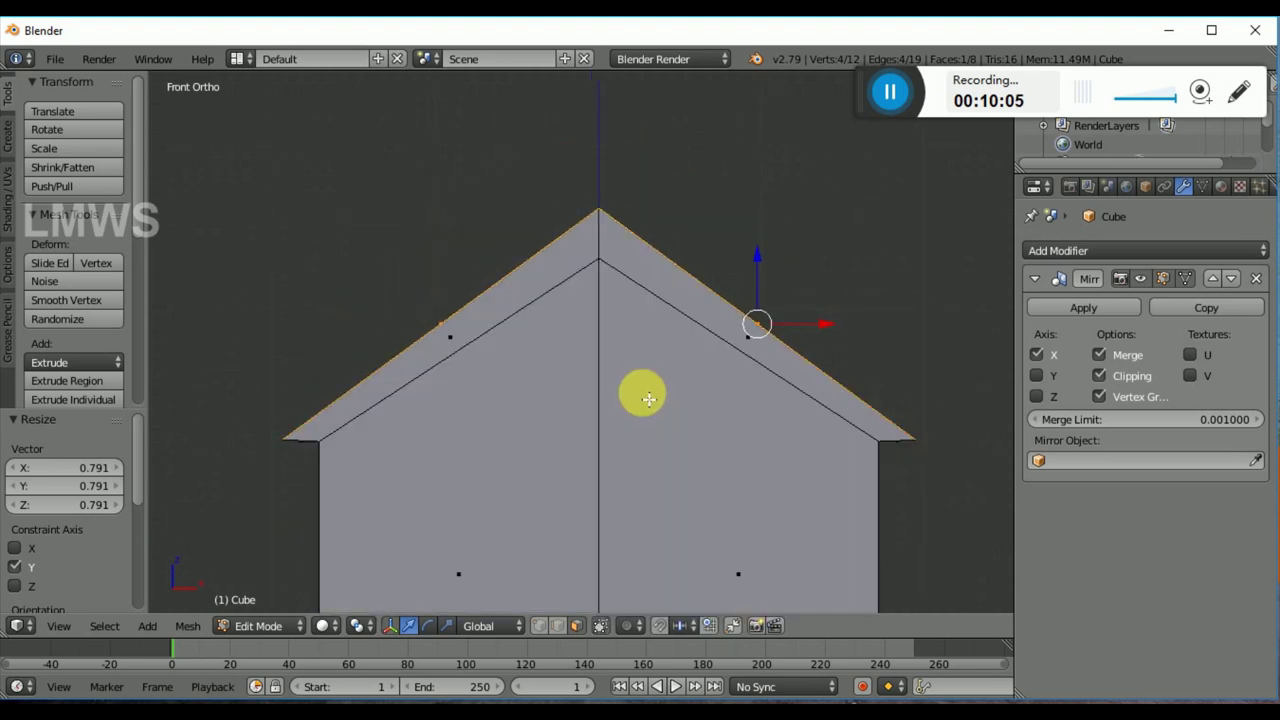
key(a)
key(z)
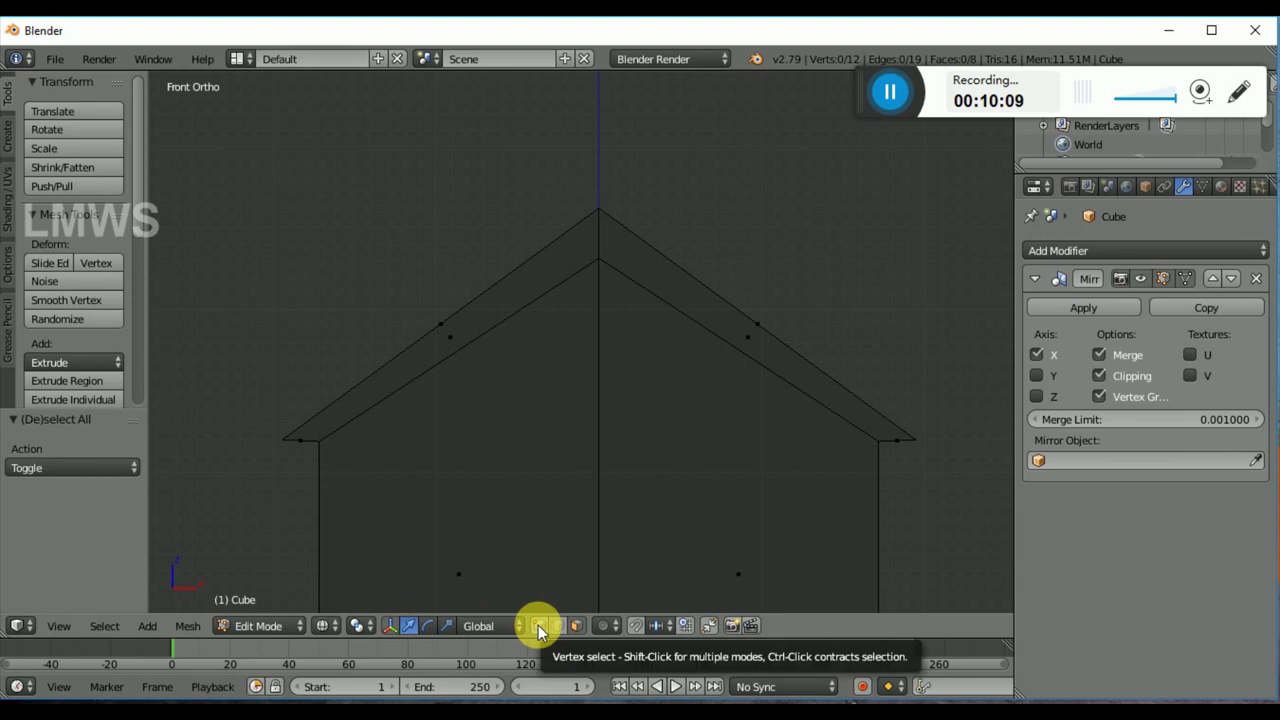
key(z)
key(a)
key(a)
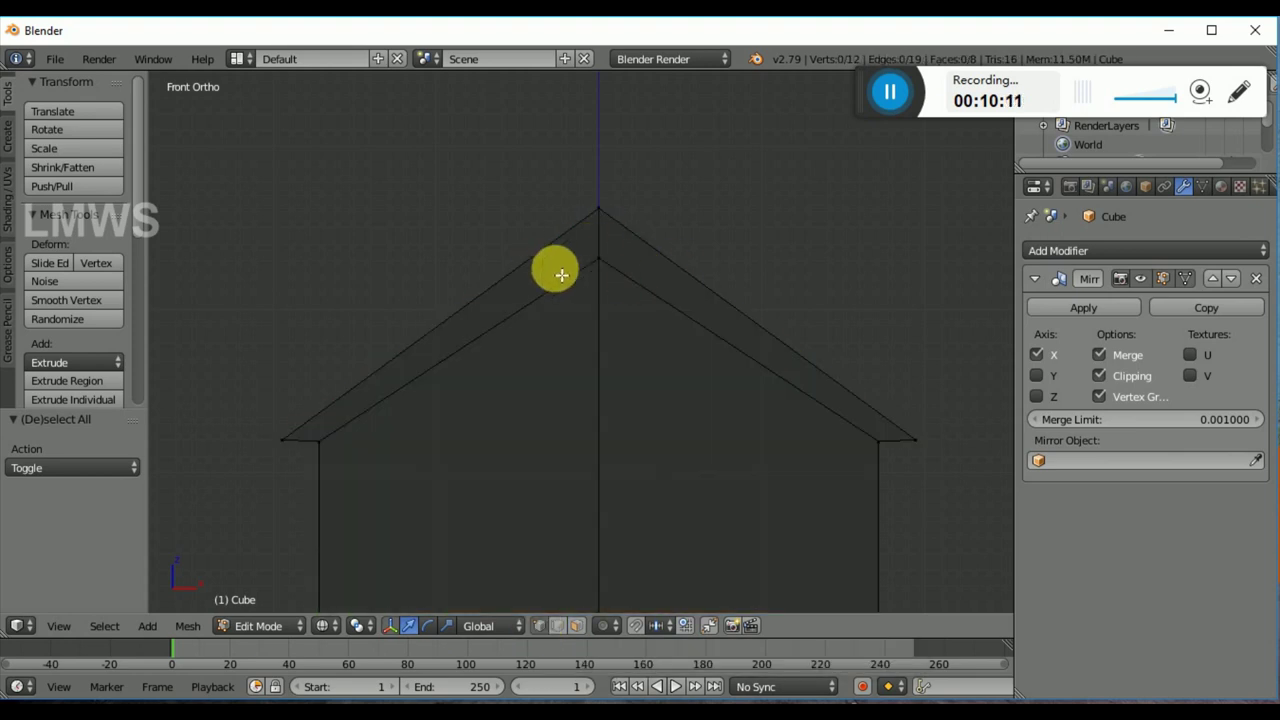
key(b)
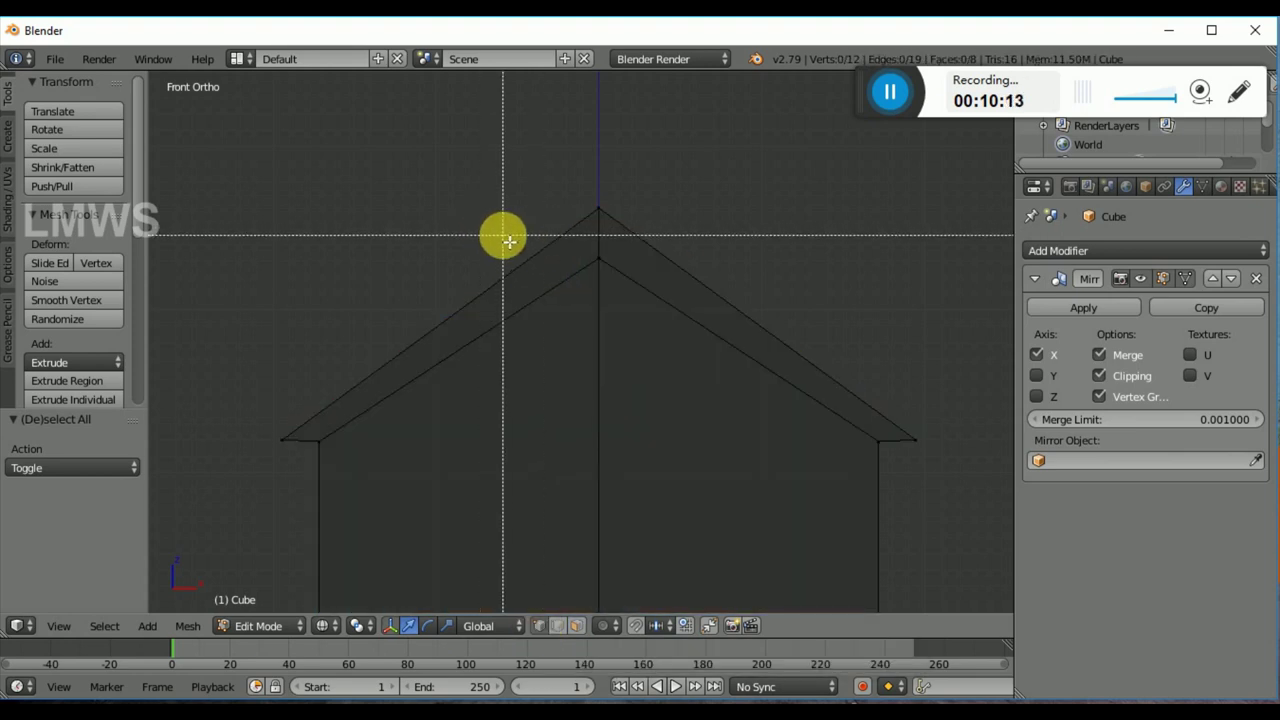
drag(492, 227, 801, 142)
key(g)
key(z)
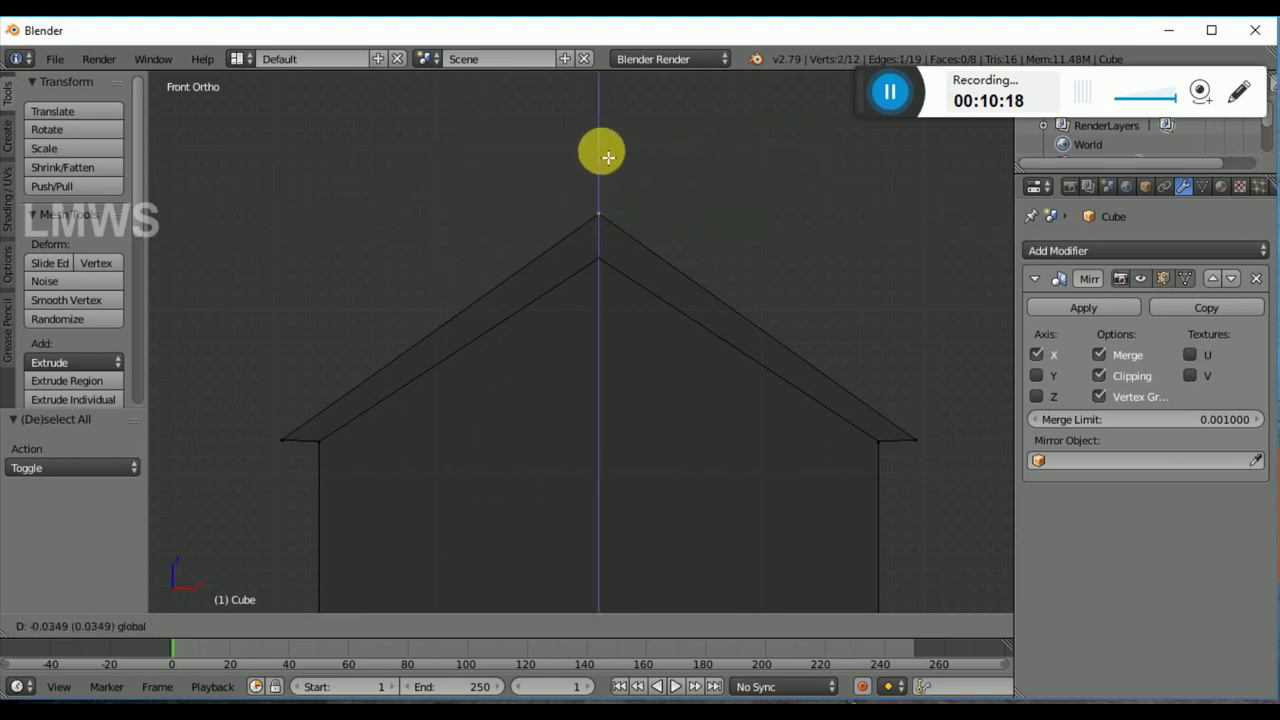
click(625, 190)
Step: Return the house to Object Mode in solid shading, viewed from the front
mouse_move(677, 371)
middle_down()
mouse_move(614, 443)
mouse_move(586, 434)
middle_up()
key(Tab)
key(z)
scroll(818, 413, up, 2)
middle_drag(818, 413, 409, 391)
scroll(466, 394, up, 4)
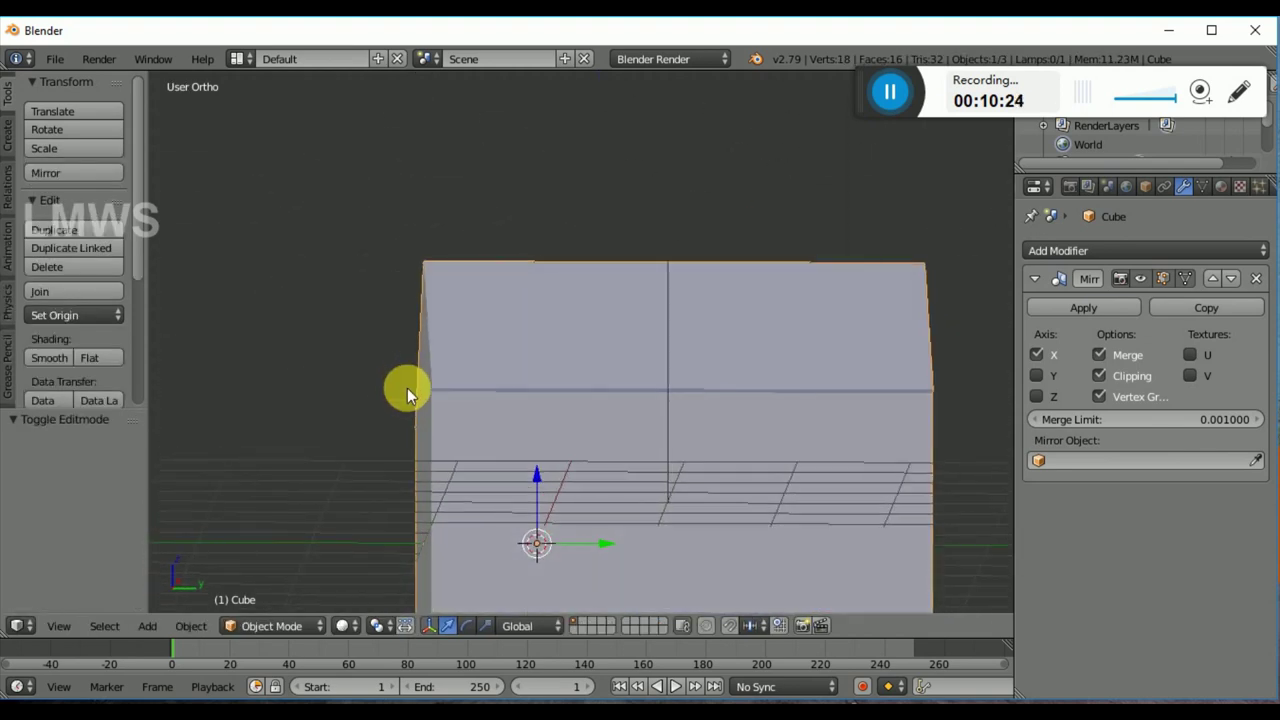
Step: Switch the screen layout to the UV Editing workspace
key(z)
mouse_move(491, 408)
middle_down()
mouse_move(503, 434)
mouse_move(624, 422)
mouse_move(557, 449)
mouse_move(634, 449)
middle_up()
scroll(624, 422, down, 3)
key(z)
scroll(680, 443, up, 2)
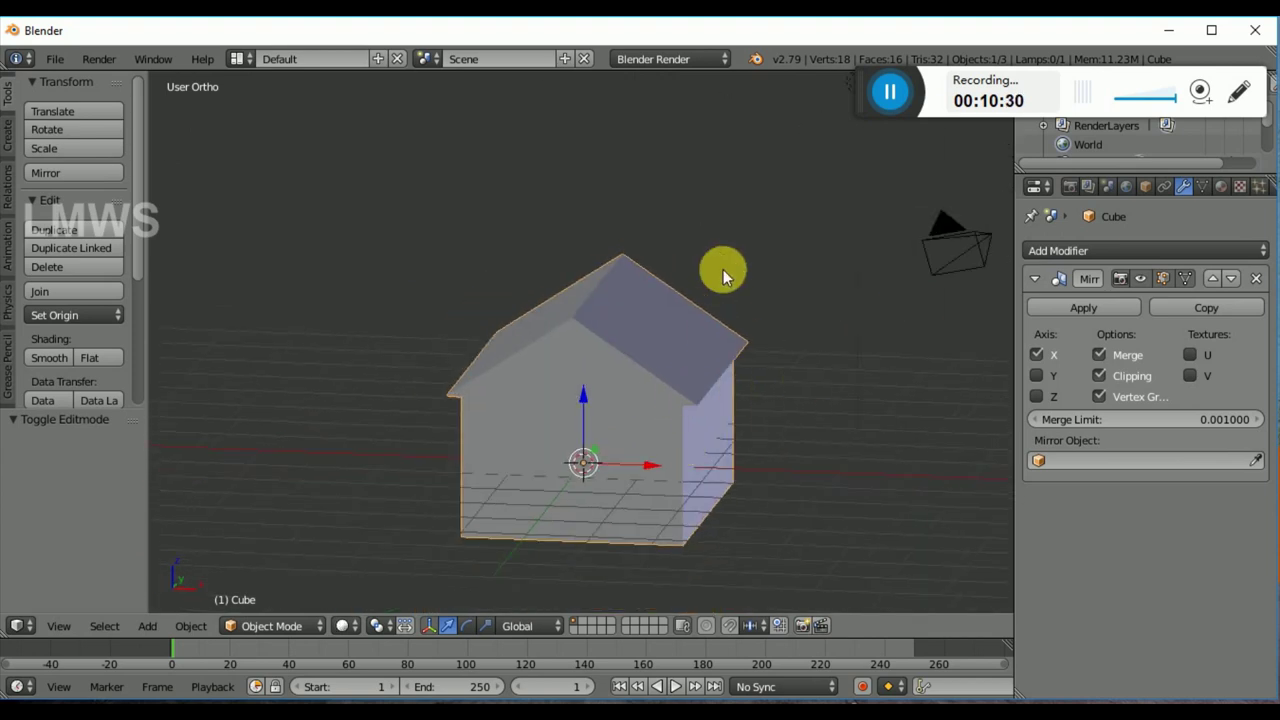
click(238, 58)
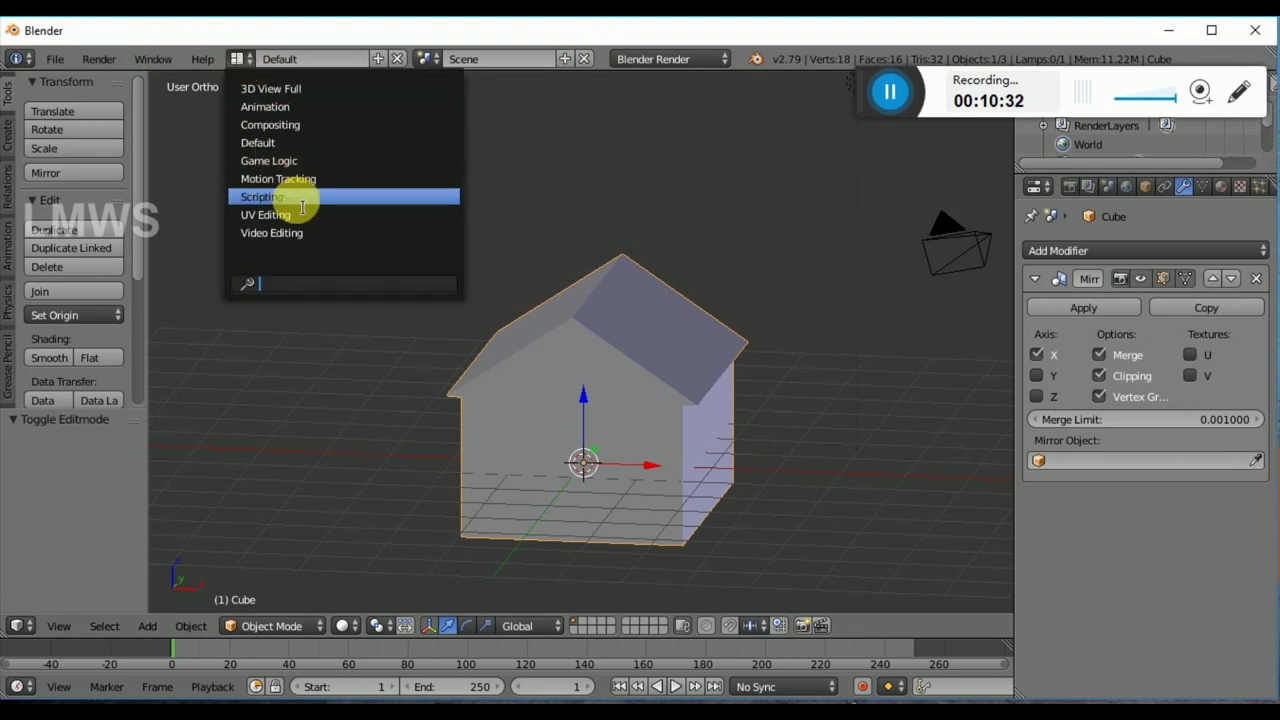
click(289, 215)
Step: Put the house in Edit Mode and enable Limit selection to visible
scroll(1007, 412, down, 5)
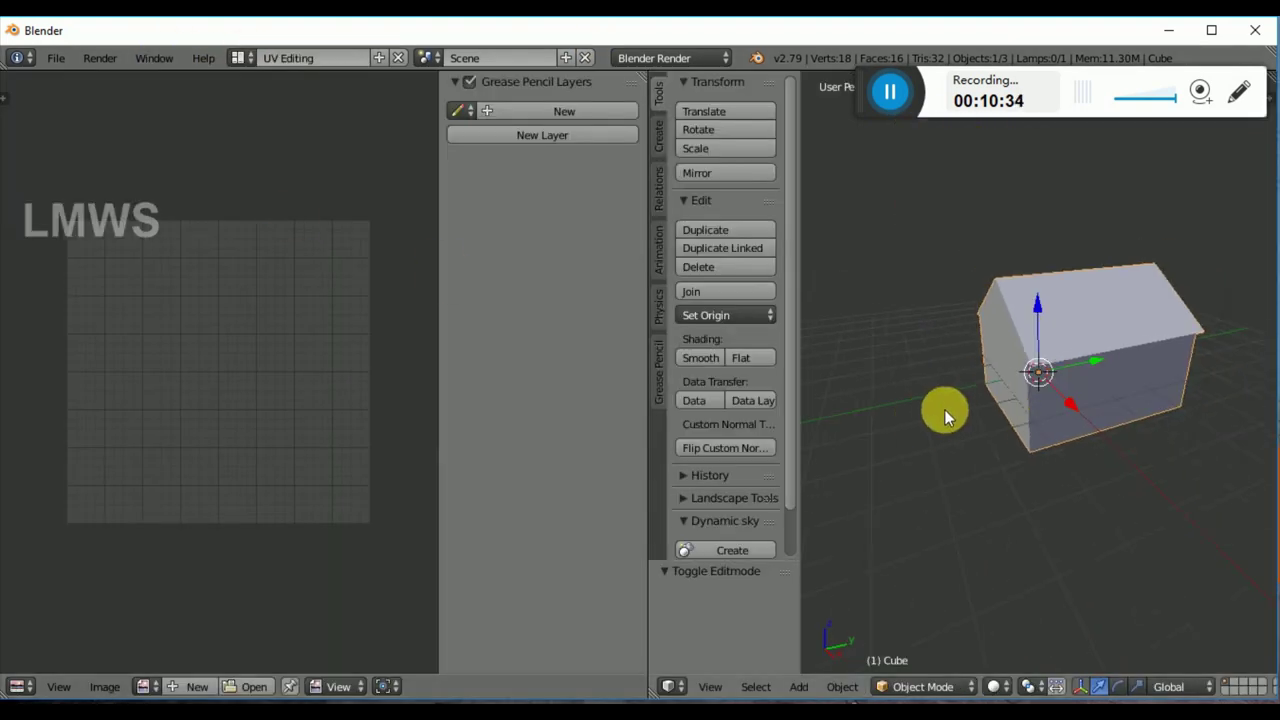
key(Tab)
key(Tab)
middle_drag(871, 408, 1000, 610)
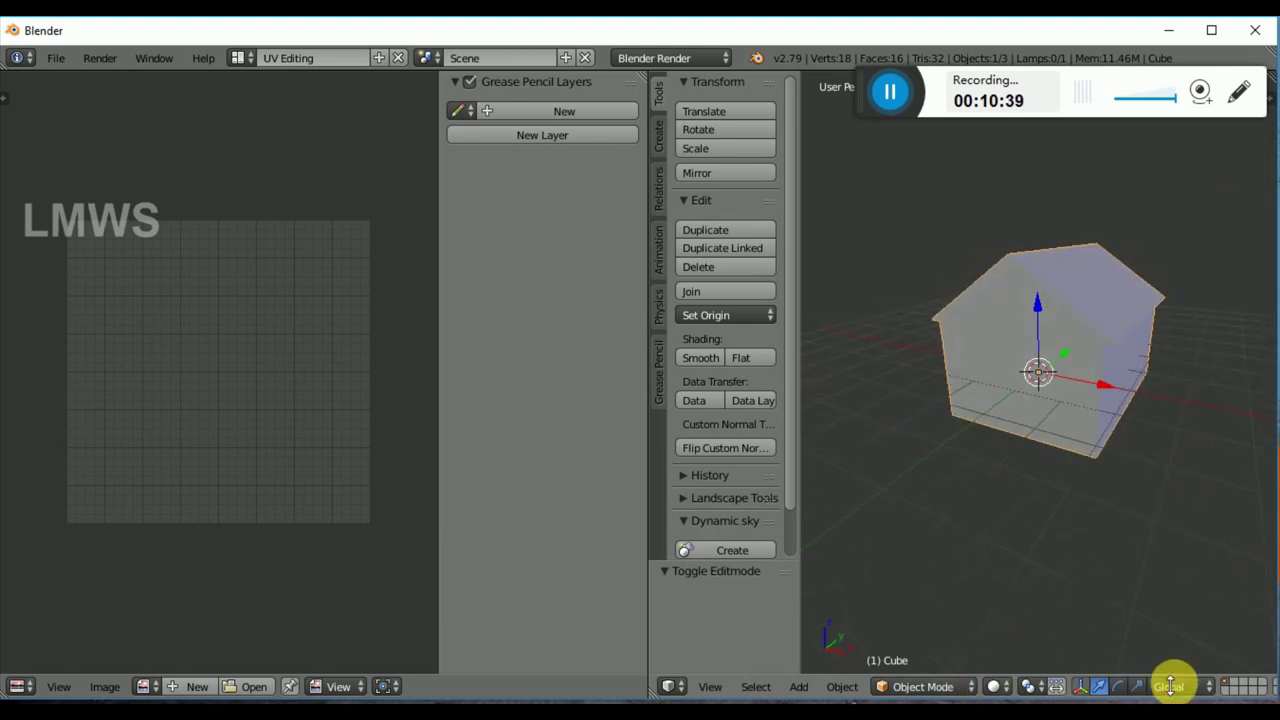
scroll(1160, 688, down, 3)
scroll(843, 690, up, 1)
click(848, 687)
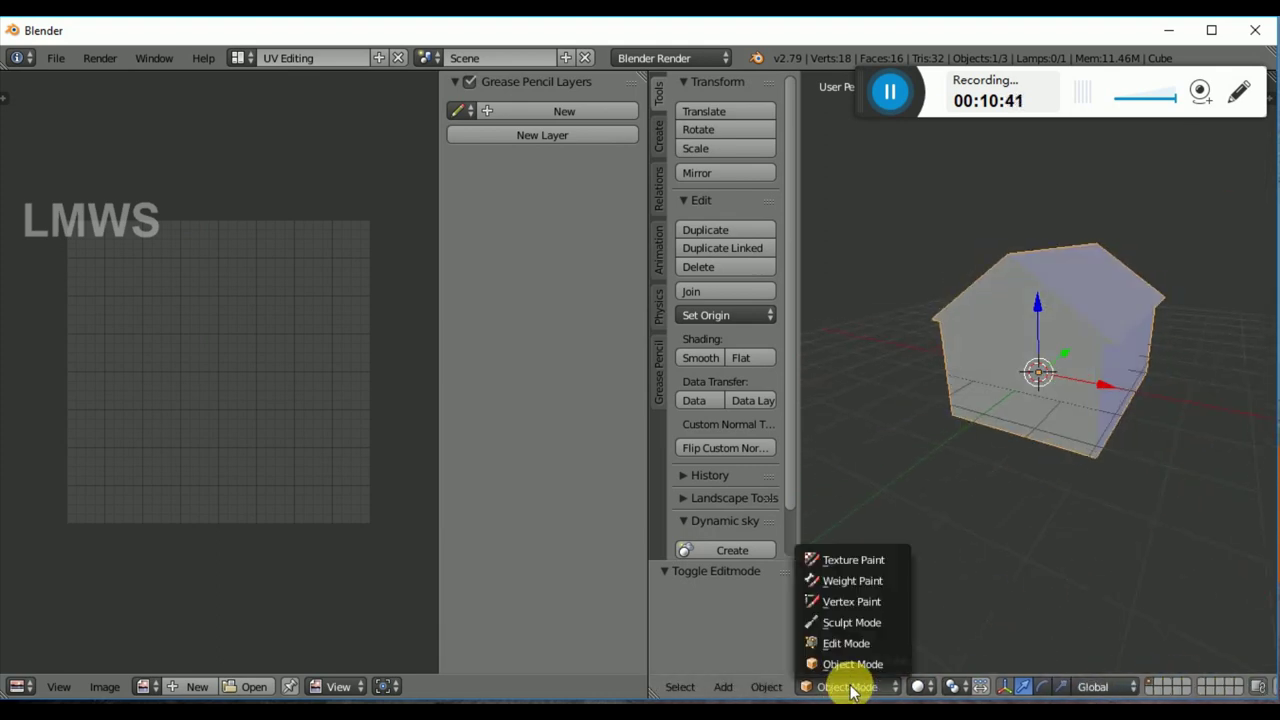
click(845, 642)
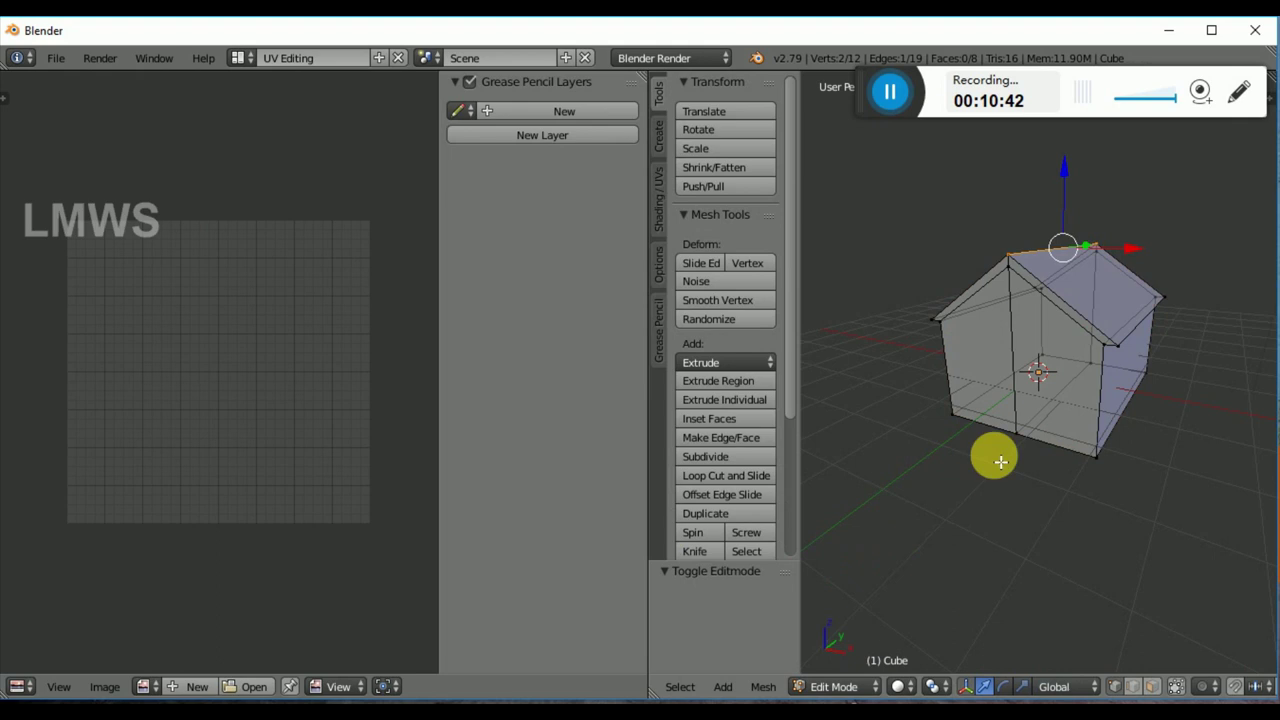
click(1176, 690)
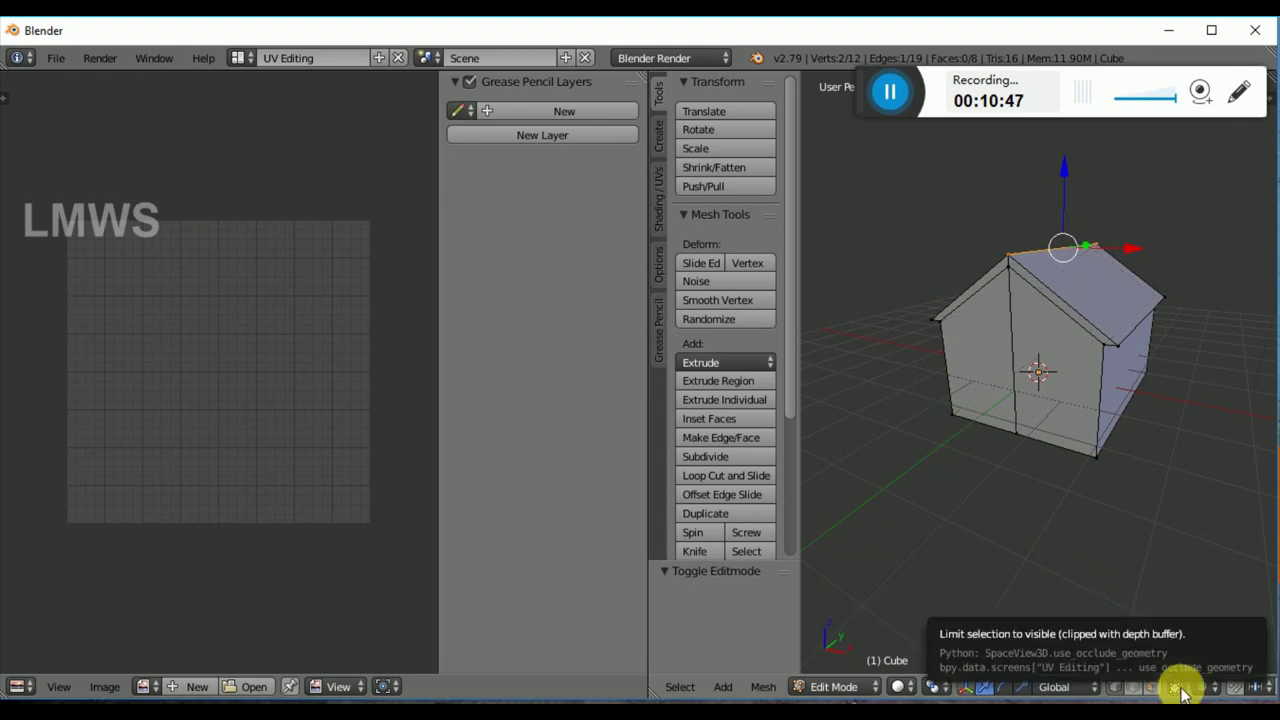
Step: Orbit around the house and toggle select-all until every vertex of the mesh is selected
middle_drag(1120, 486, 1088, 455)
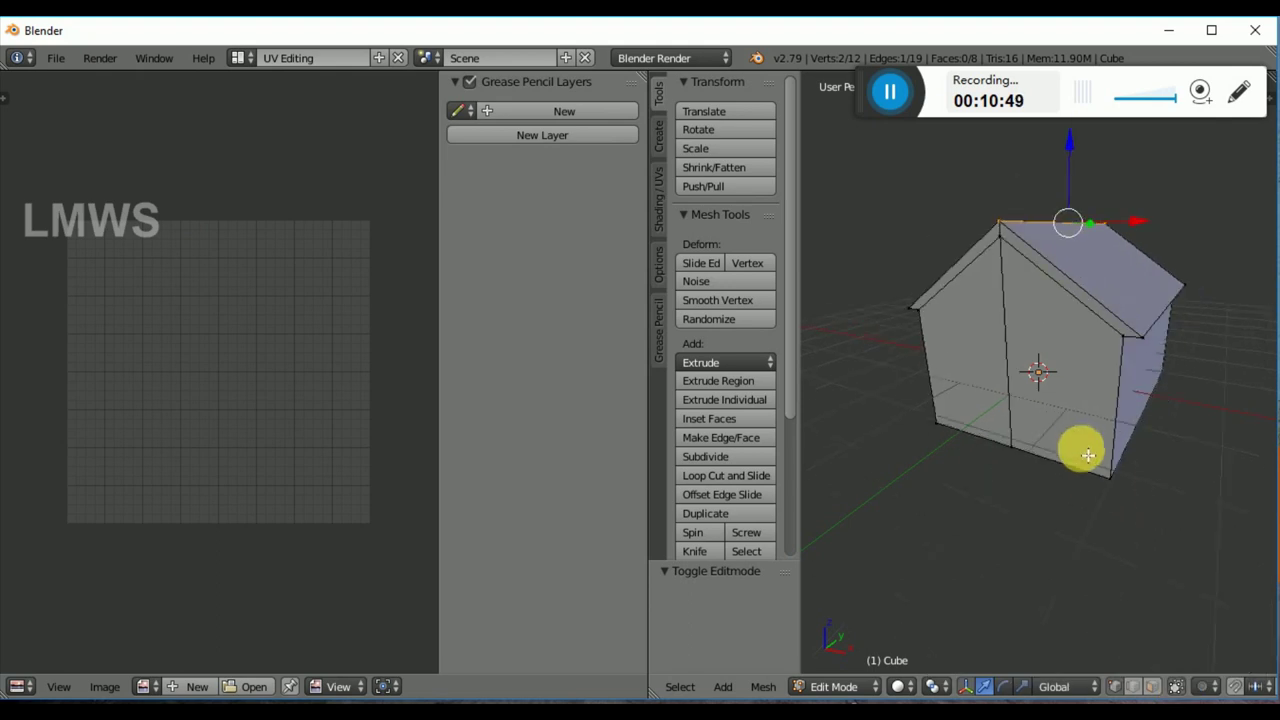
key(a)
middle_drag(1077, 357, 1094, 309)
key(a)
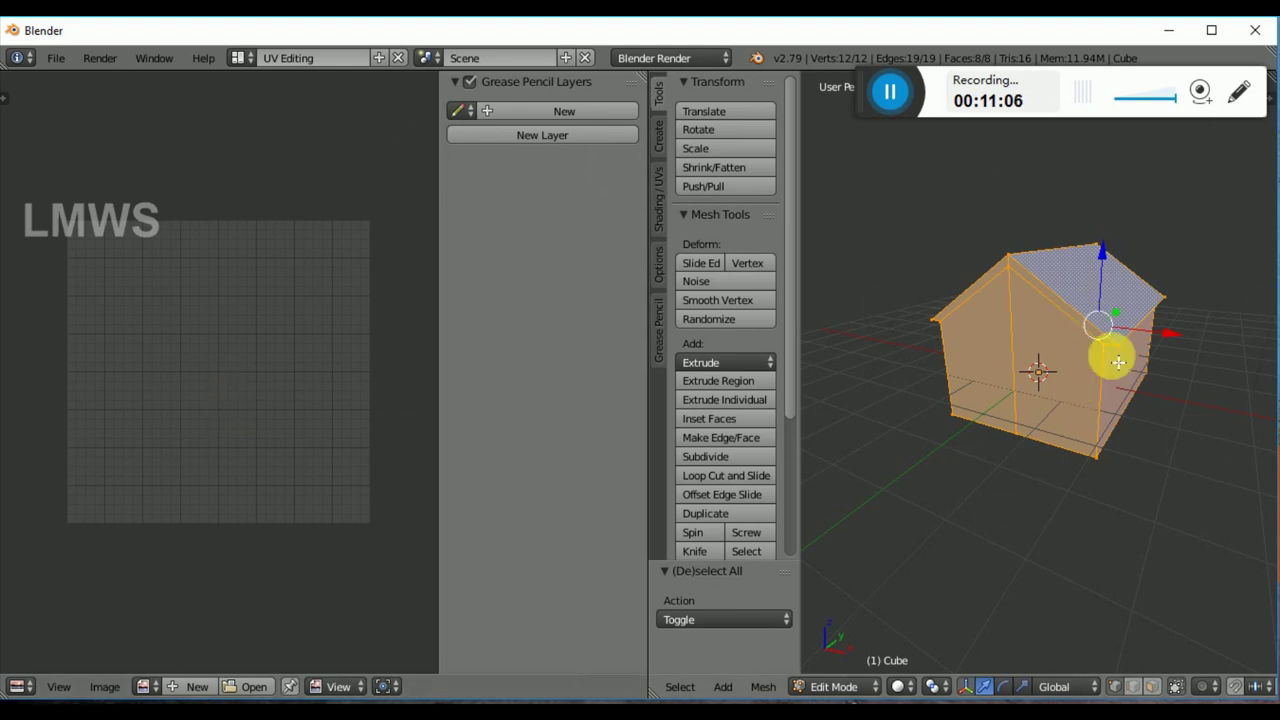
scroll(1082, 468, up, 2)
middle_drag(1060, 557, 1086, 549)
scroll(1120, 486, up, 2)
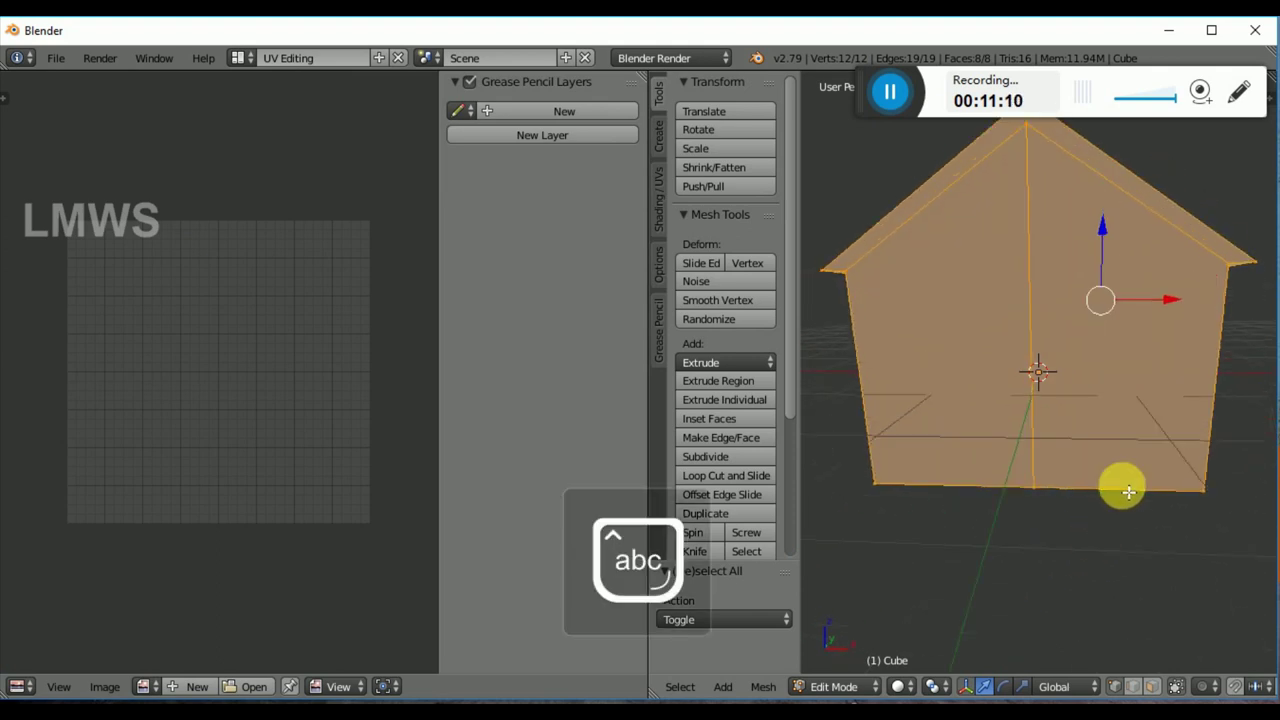
key(a)
scroll(1129, 491, down, 2)
middle_drag(1129, 491, 1094, 371)
scroll(1109, 400, up, 2)
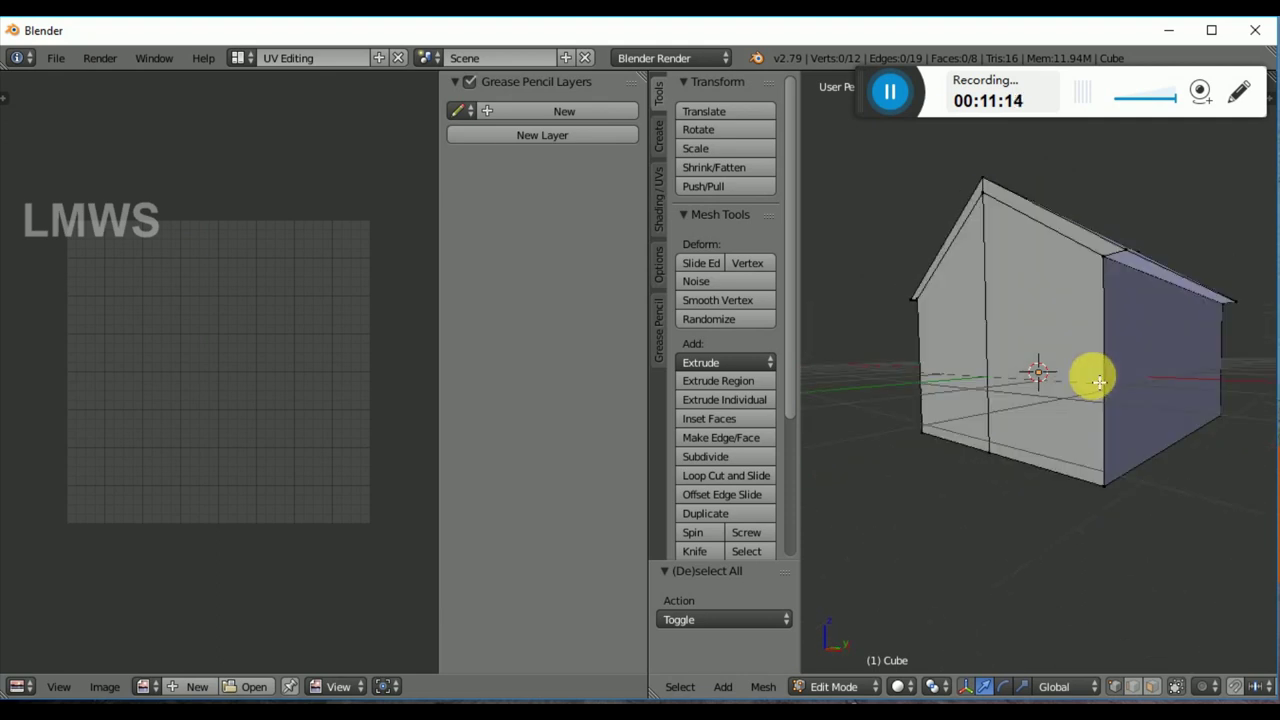
Step: Select the whole house and unwrap it with U > Unwrap
key(a)
key(u)
click(1098, 355)
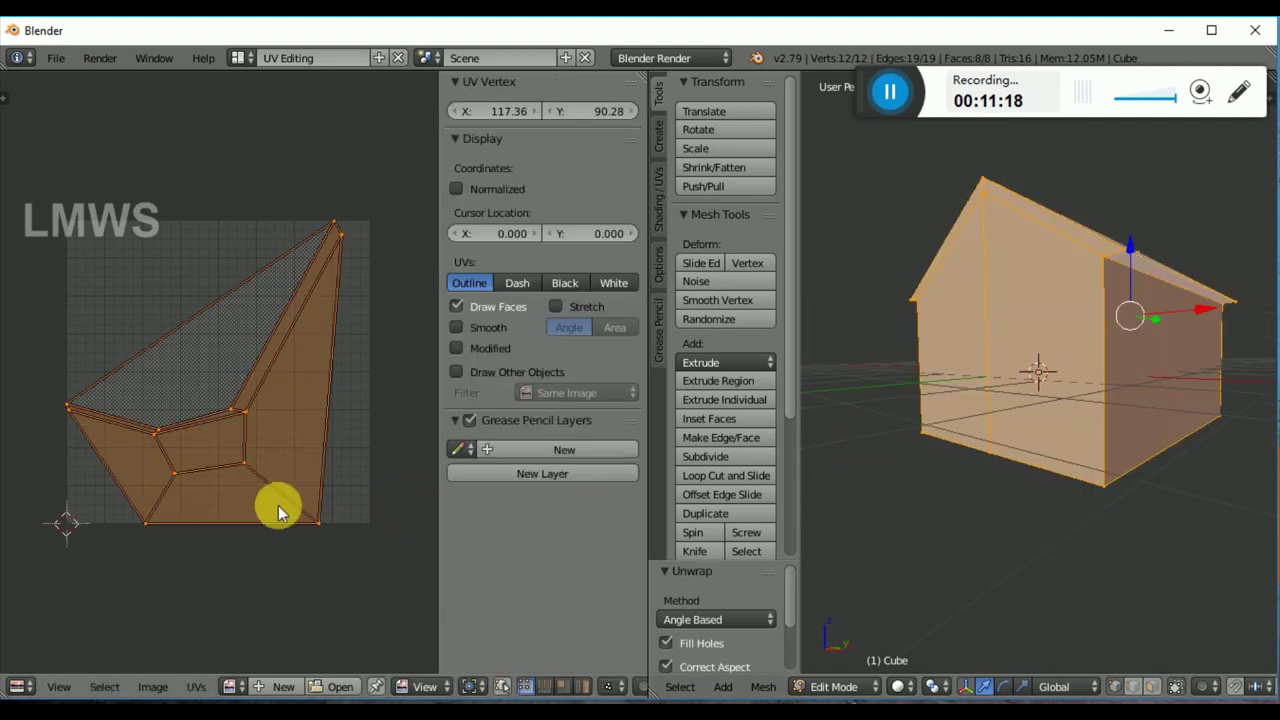
Step: Turn on Stretch display in the UV editor and deselect the UVs and mesh
key(a)
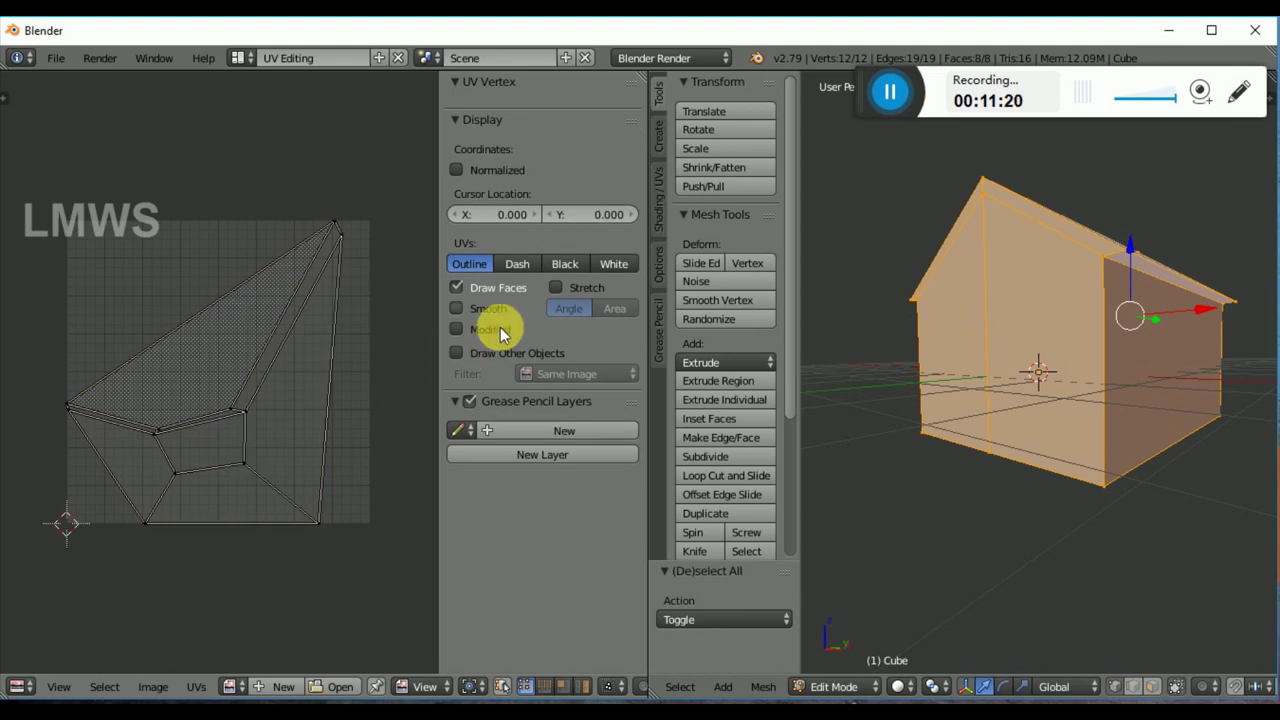
click(556, 288)
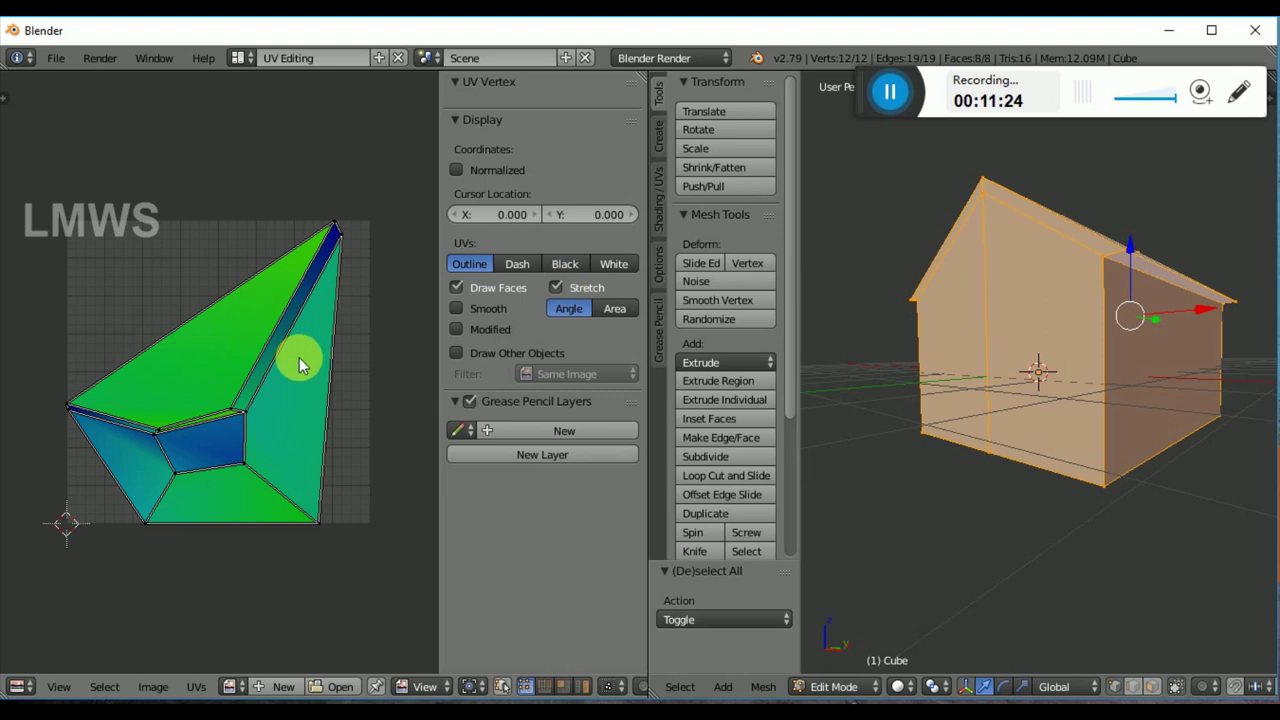
scroll(1066, 509, up, 5)
key(a)
middle_drag(1131, 448, 1088, 394)
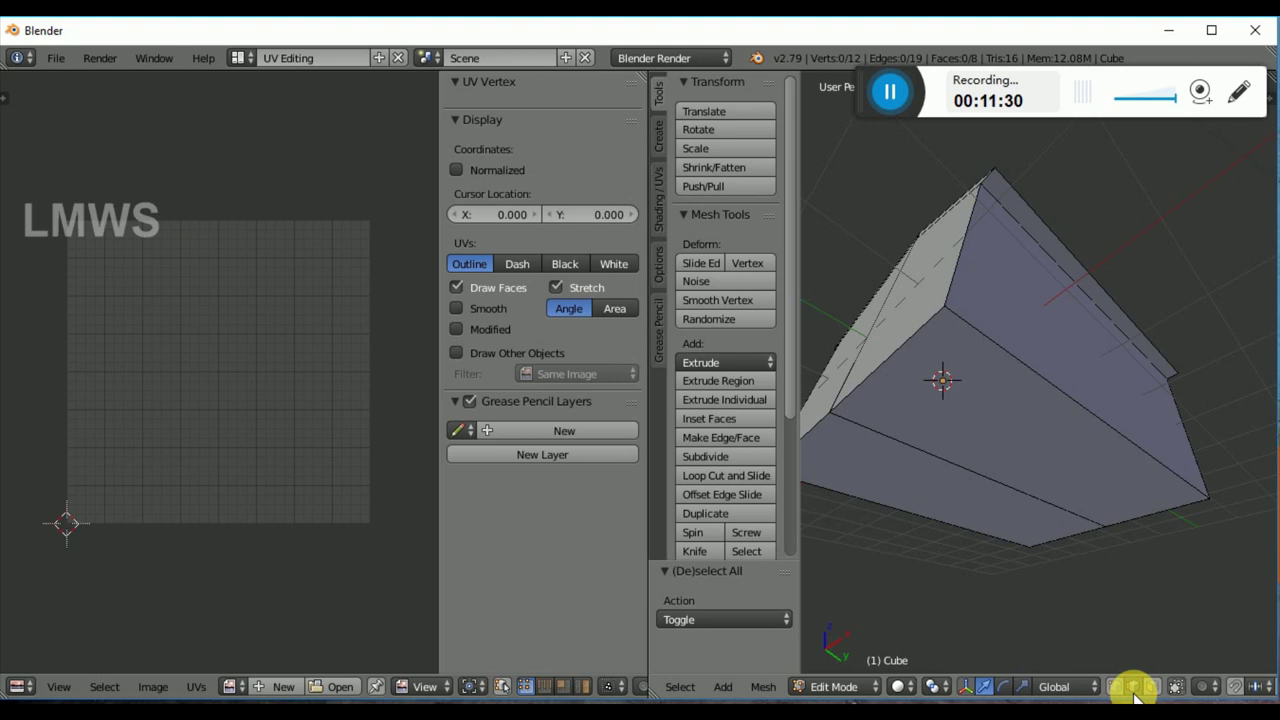
Step: Mark an edge on the house's underside as a seam
middle_drag(1049, 374, 1059, 384)
right_click(1059, 384)
key(ctrl+e)
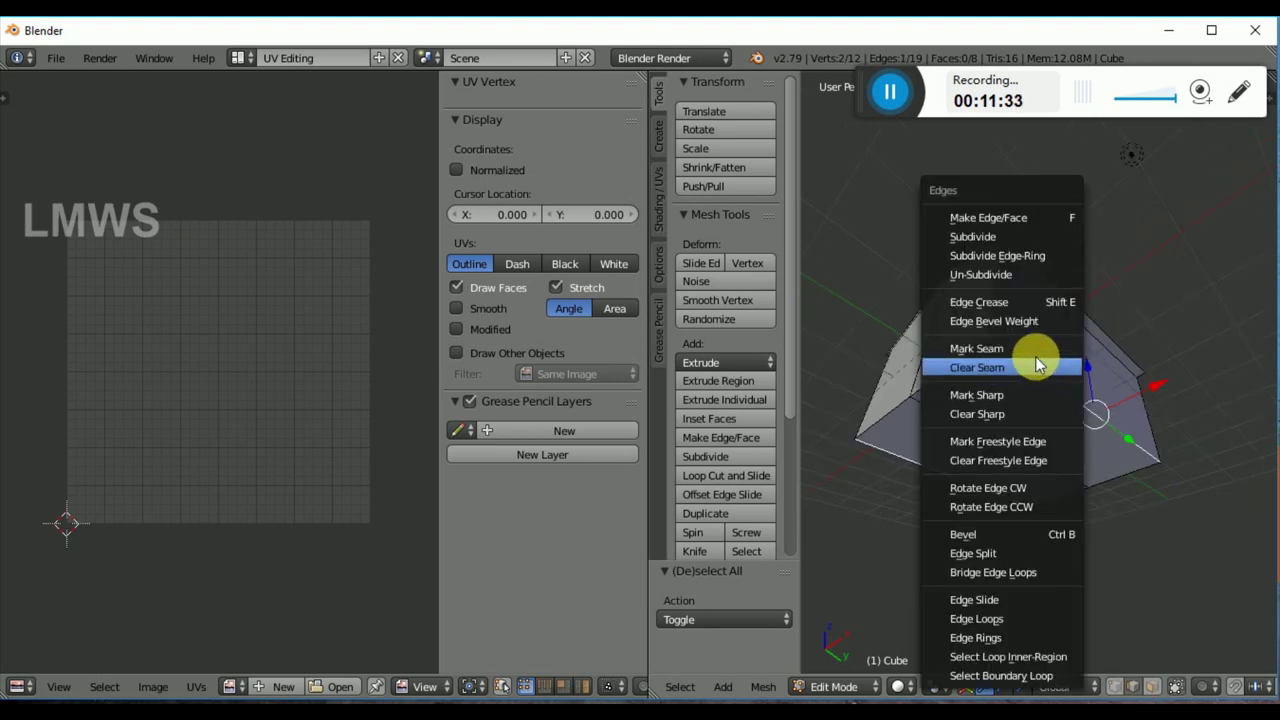
click(1040, 357)
key(a)
Step: Select the lower-right corner edge and move it along Z
mouse_move(1057, 463)
middle_down()
mouse_move(1020, 400)
mouse_move(1155, 517)
mouse_move(1109, 526)
mouse_move(1029, 457)
mouse_move(1096, 451)
mouse_move(1077, 449)
middle_up()
scroll(1080, 450, up, 1)
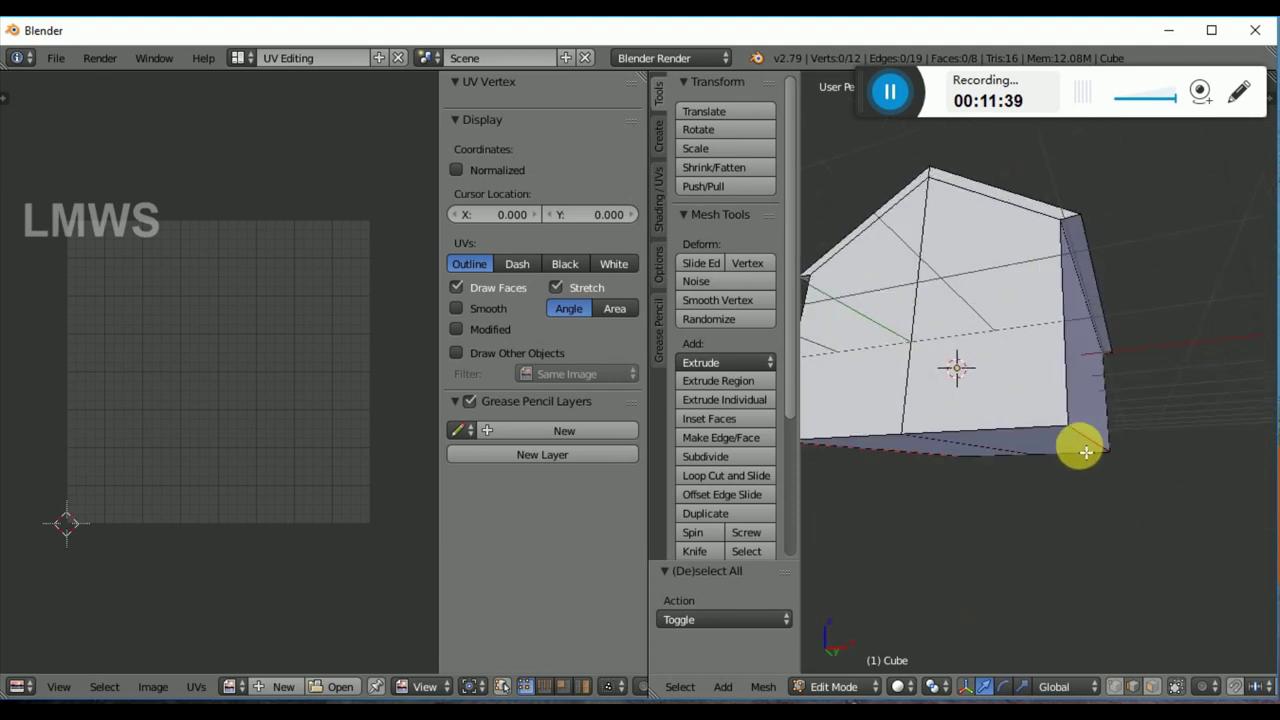
right_click(1104, 452)
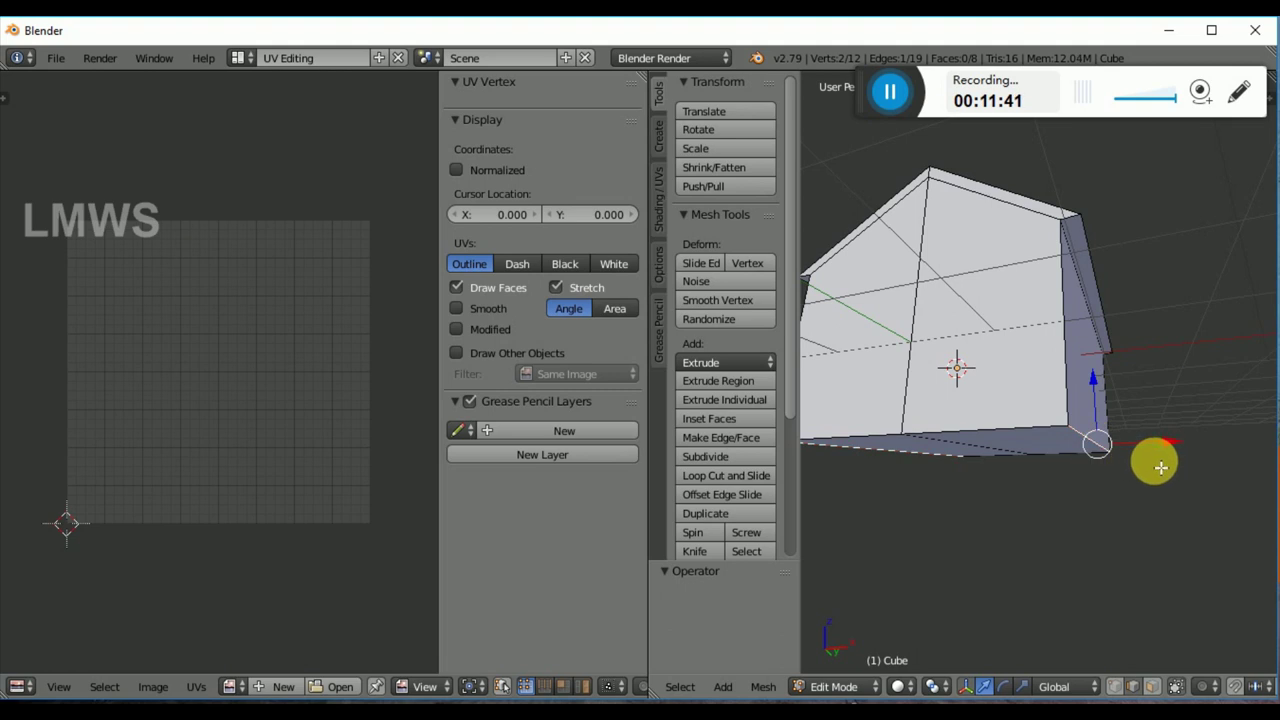
key(a)
key(g)
key(z)
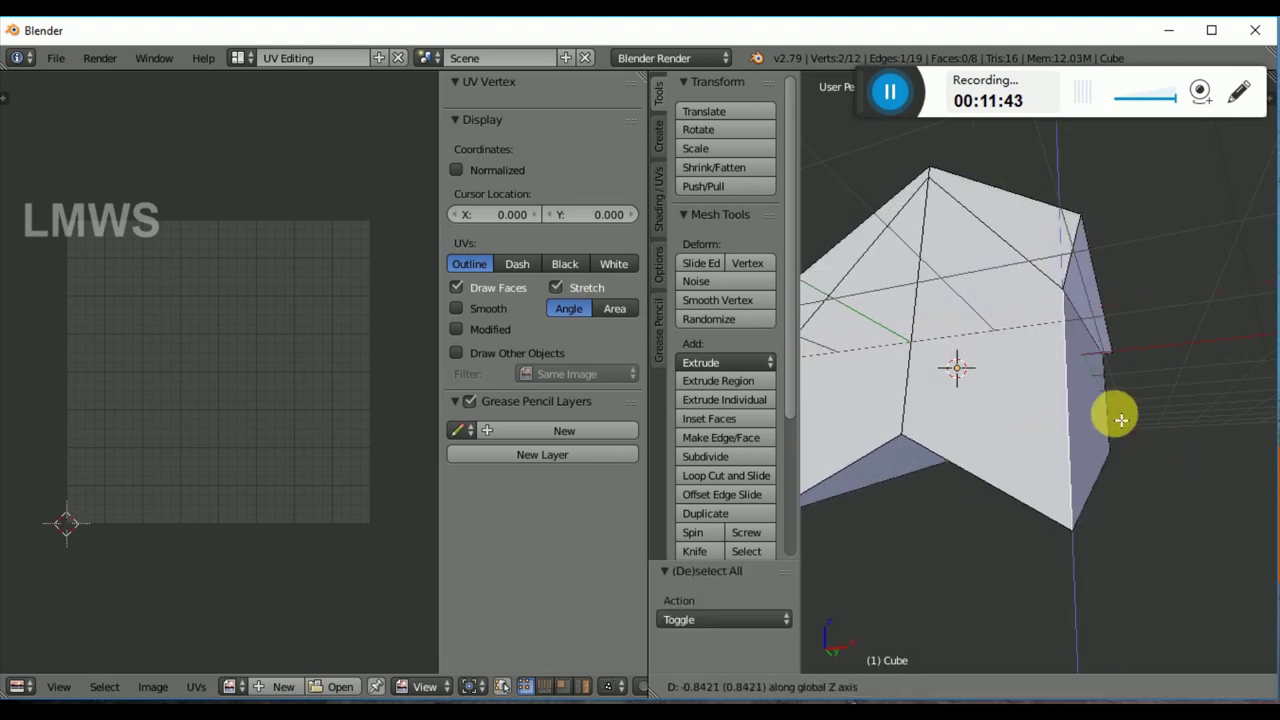
click(1160, 422)
Step: Mark the two vertical wall-corner edges and the top roof edge as seams
shift+right_click(1075, 386)
middle_drag(1189, 430, 1200, 486)
key(ctrl+e)
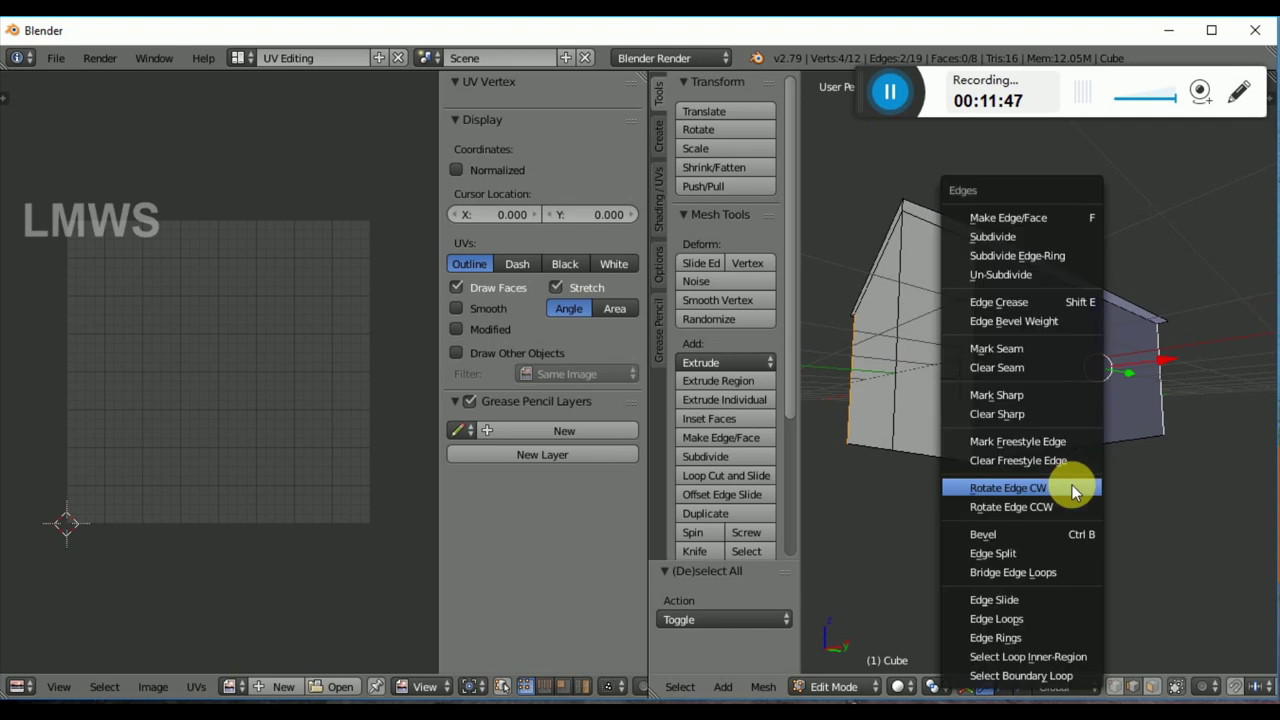
click(1000, 349)
key(a)
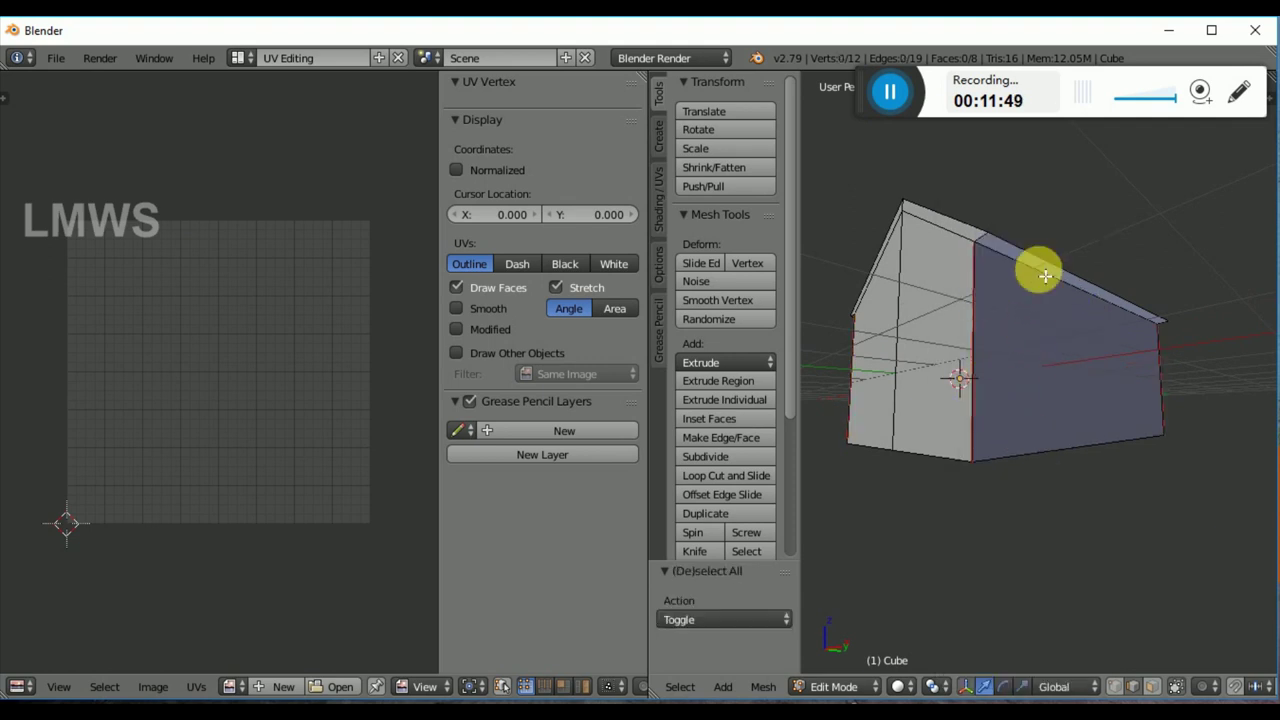
key(ctrl+e)
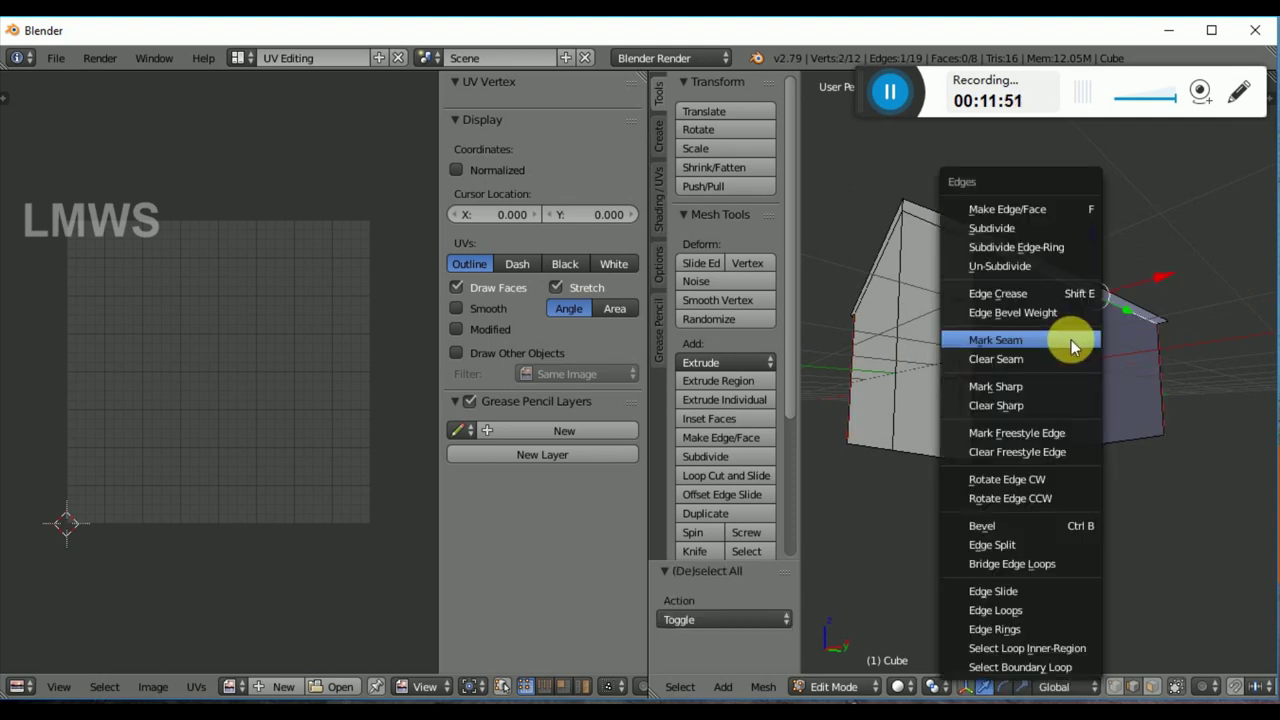
click(1071, 340)
Step: Unwrap the whole house again into a fresh UV layout
key(a)
key(a)
key(u)
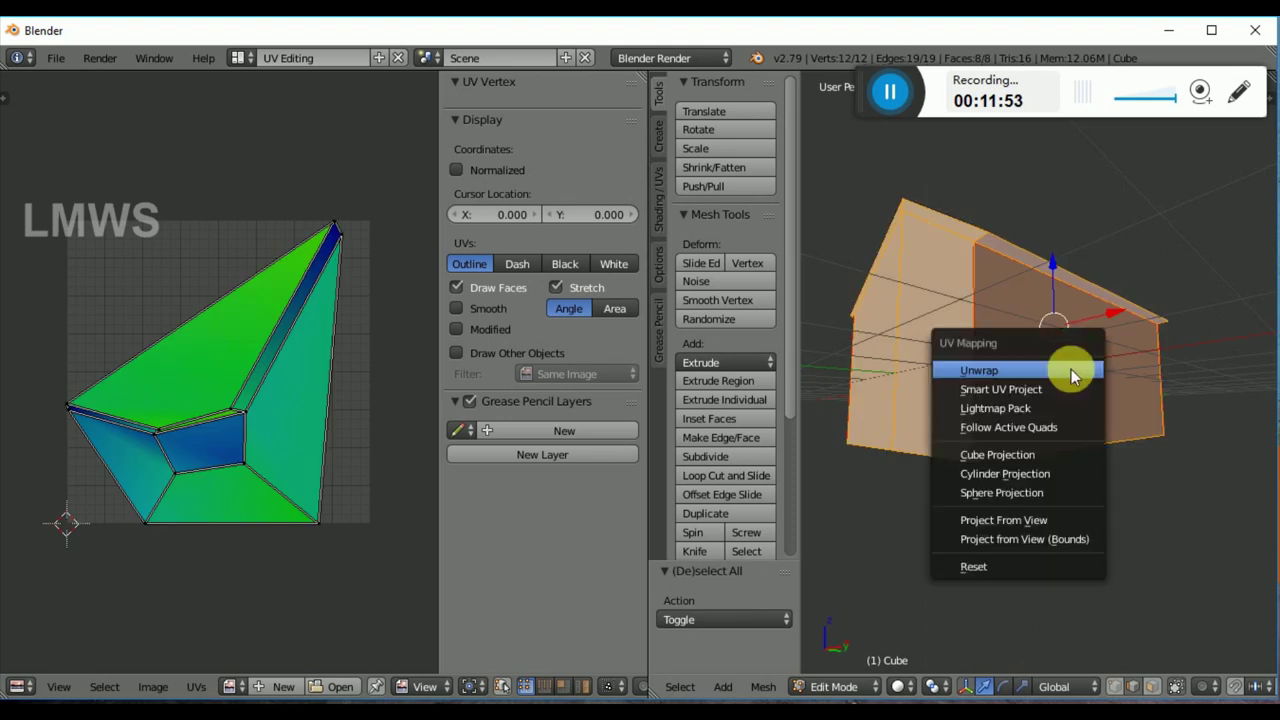
click(1066, 371)
scroll(300, 480, up, 3)
scroll(320, 400, down, 2)
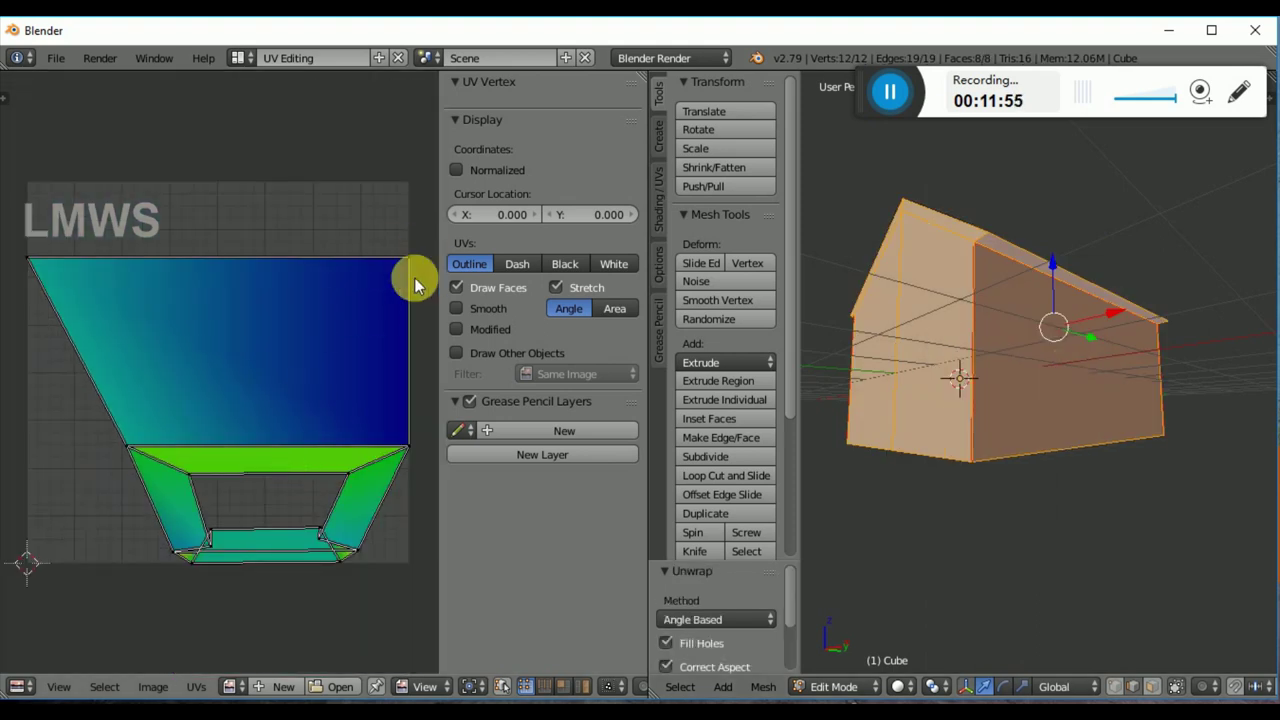
Step: Enable UV sync selection and clear both the UV and mesh selections
key(a)
key(a)
click(469, 686)
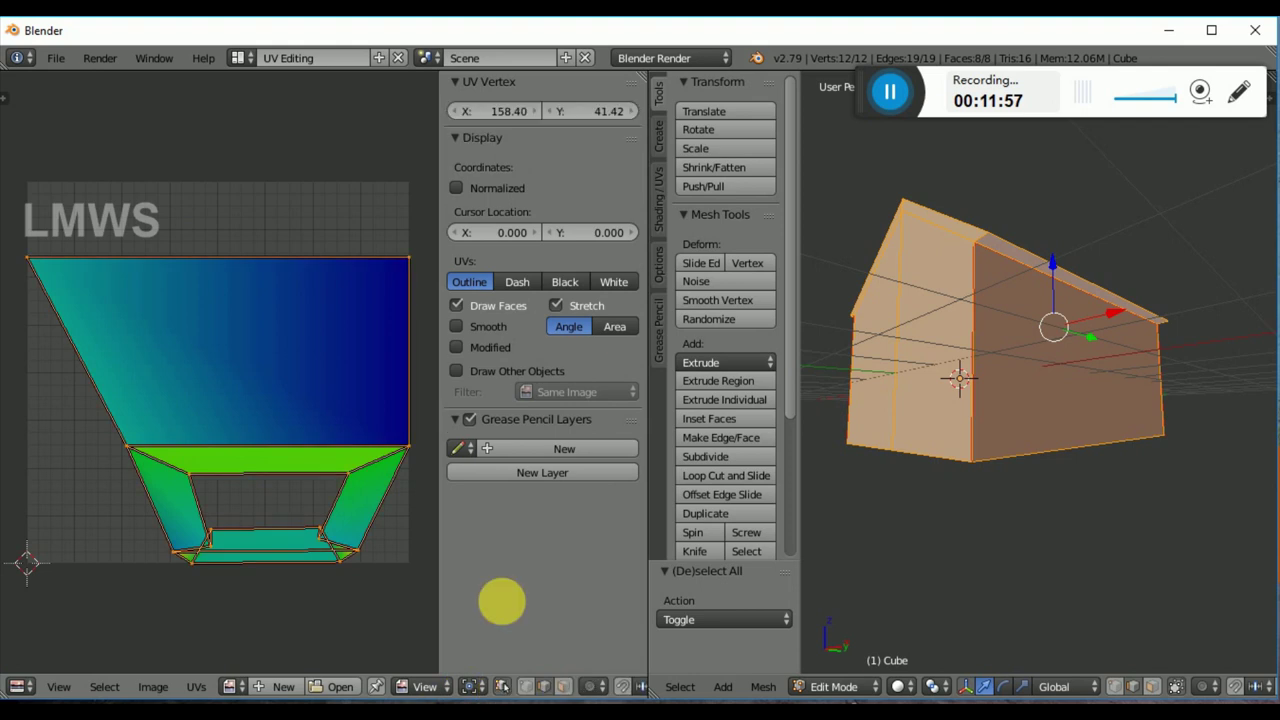
key(a)
right_click(408, 258)
mouse_move(1026, 446)
middle_down()
mouse_move(871, 429)
mouse_move(1043, 457)
middle_up()
key(a)
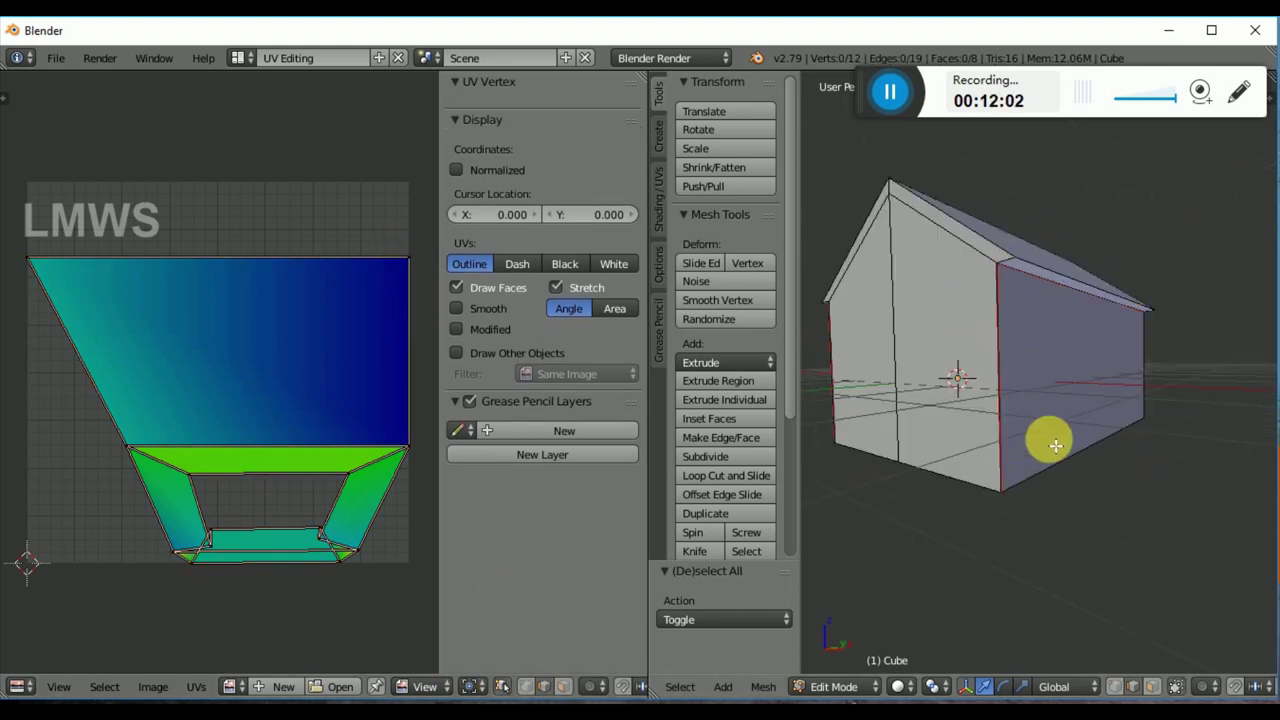
scroll(1013, 266, up, 4)
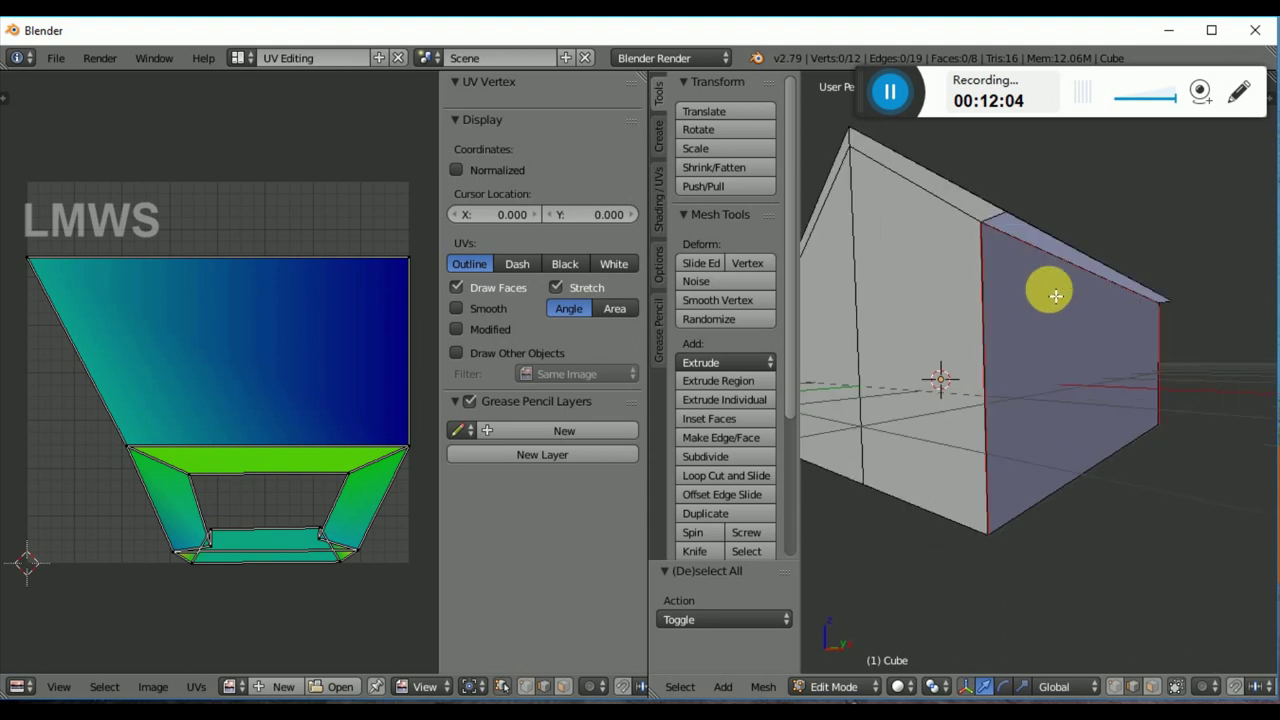
scroll(1050, 262, down, 2)
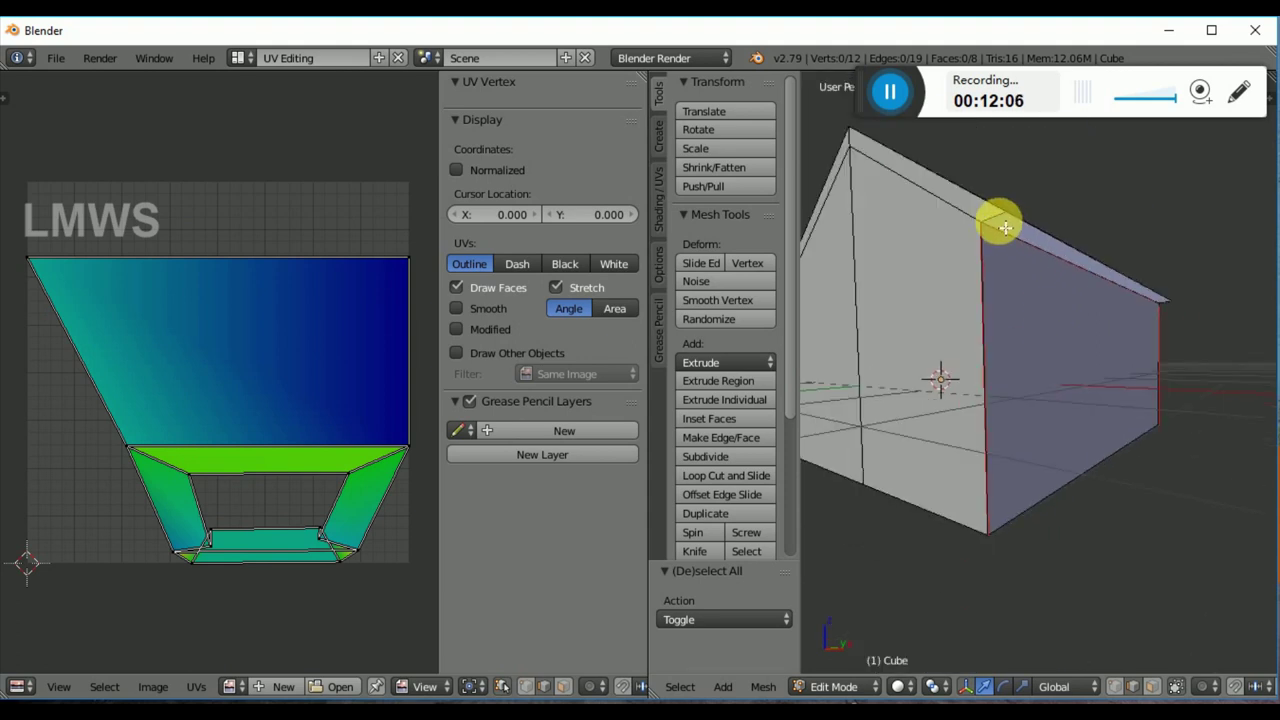
Step: Select the vertices along the edge where the roof meets the side wall
right_click(1007, 229)
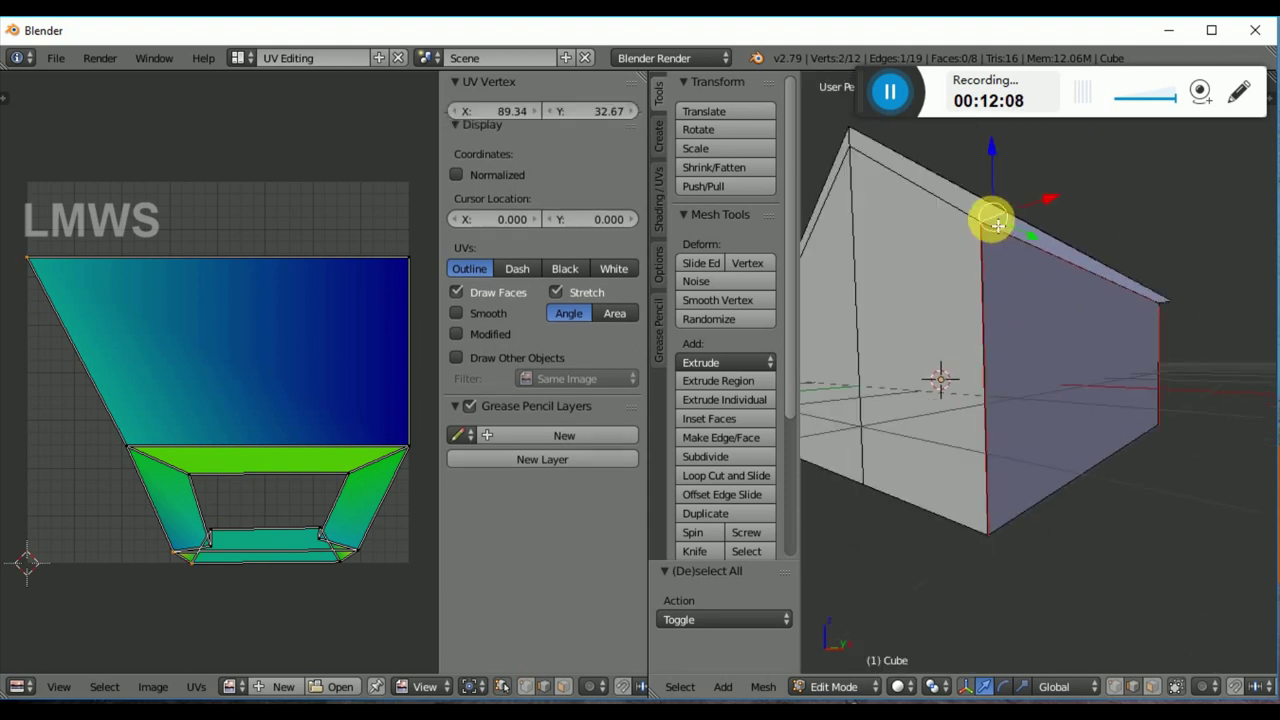
scroll(970, 260, up, 4)
middle_drag(951, 309, 894, 306)
scroll(863, 391, down, 4)
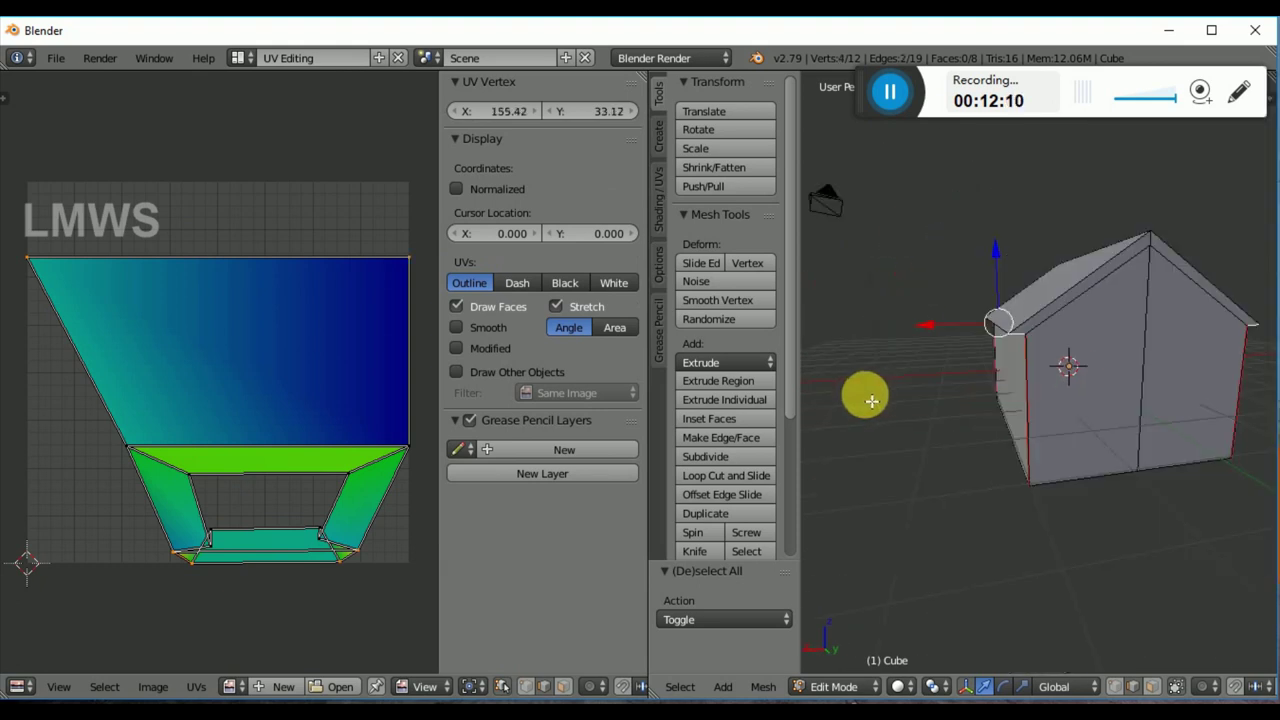
shift+right_click(1151, 357)
scroll(1043, 437, up, 4)
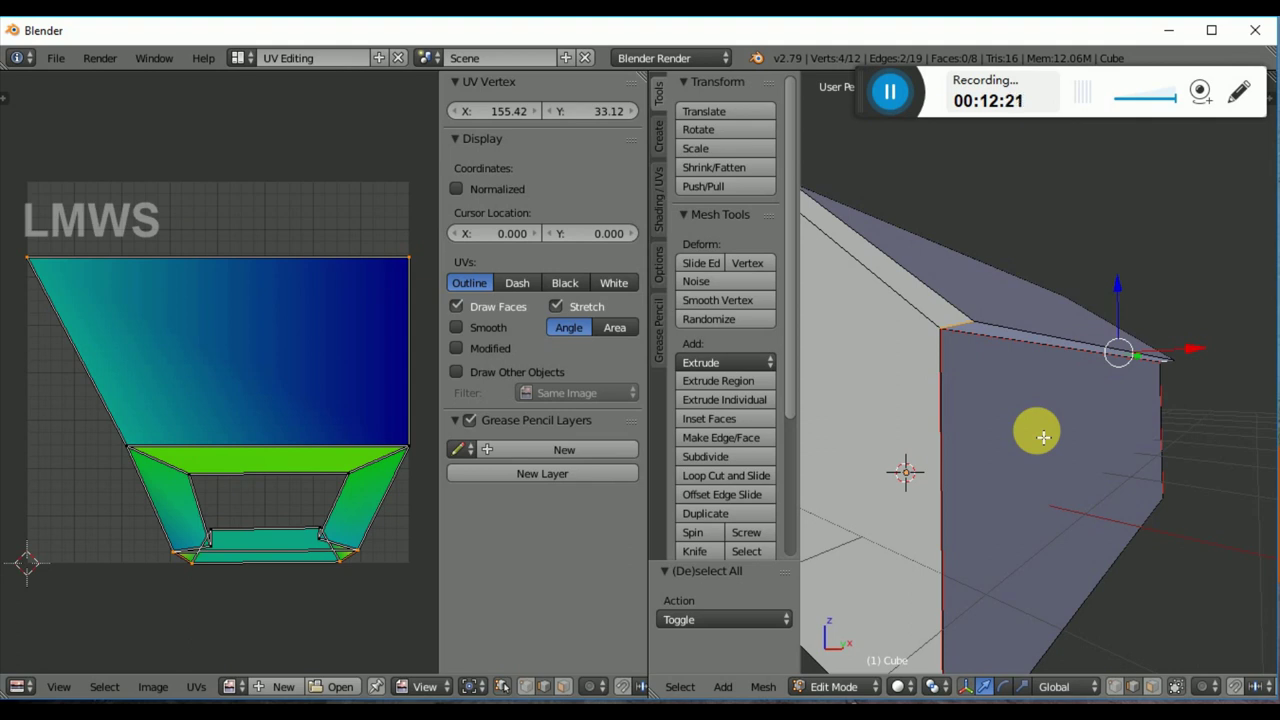
Step: Mark the roof-wall edges and a gable corner edge as seams
key(ctrl+e)
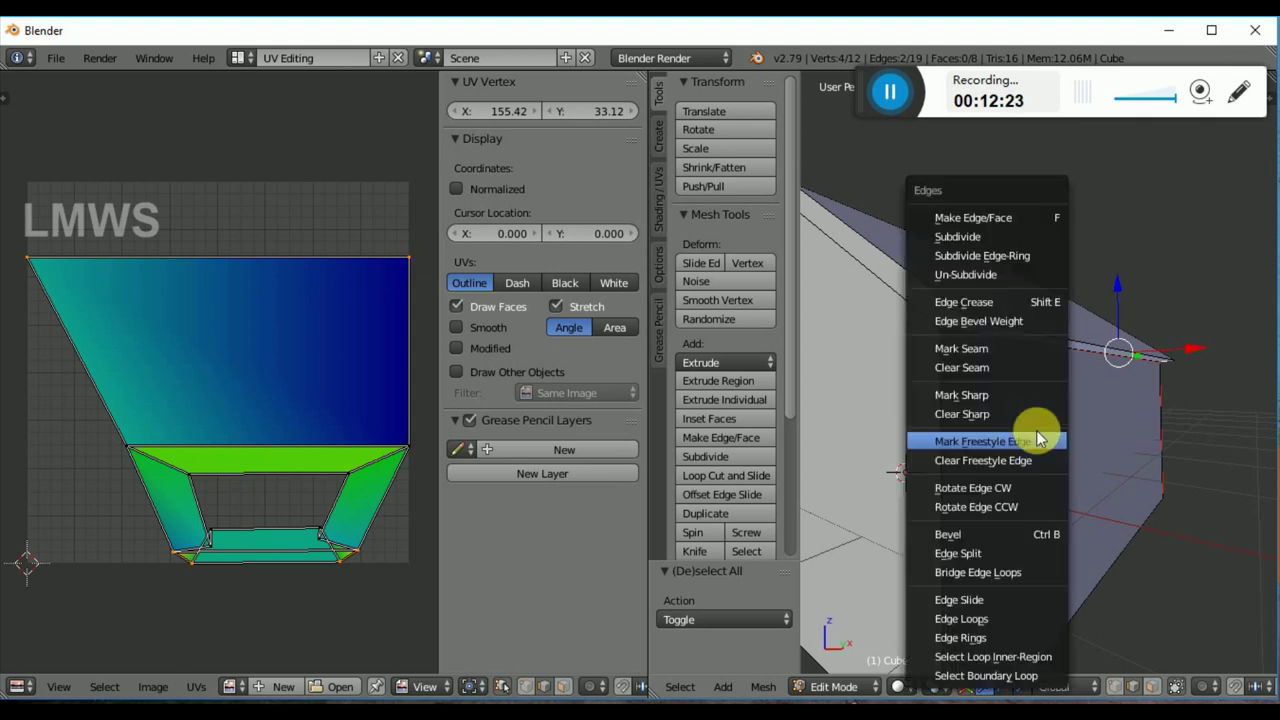
click(988, 348)
key(a)
scroll(1020, 415, down, 6)
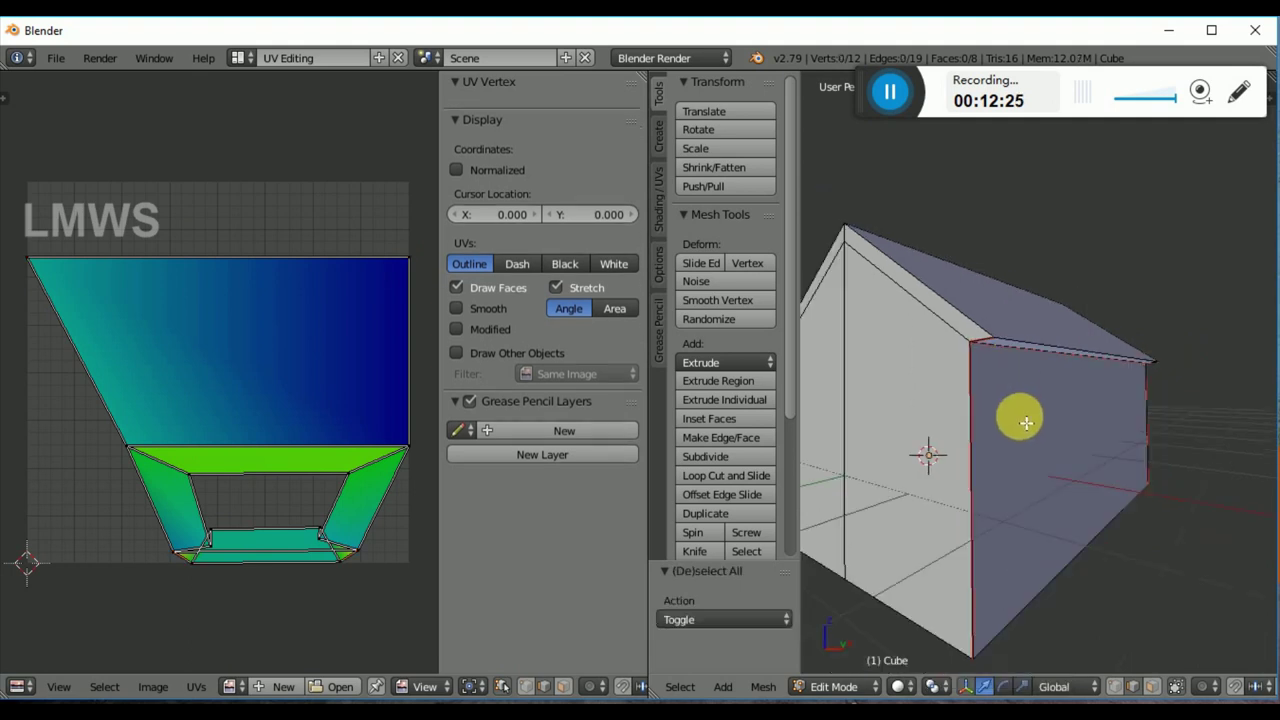
middle_drag(994, 354, 1012, 442)
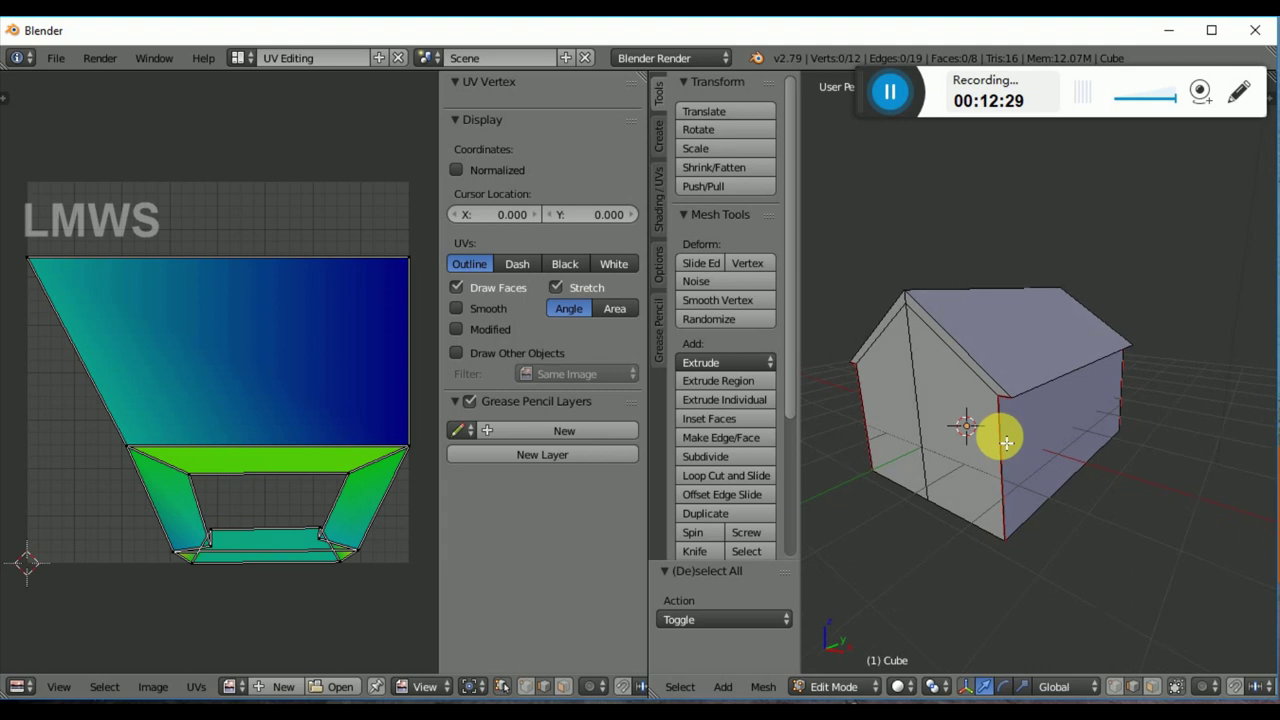
right_click(1000, 377)
middle_drag(1000, 377, 1197, 380)
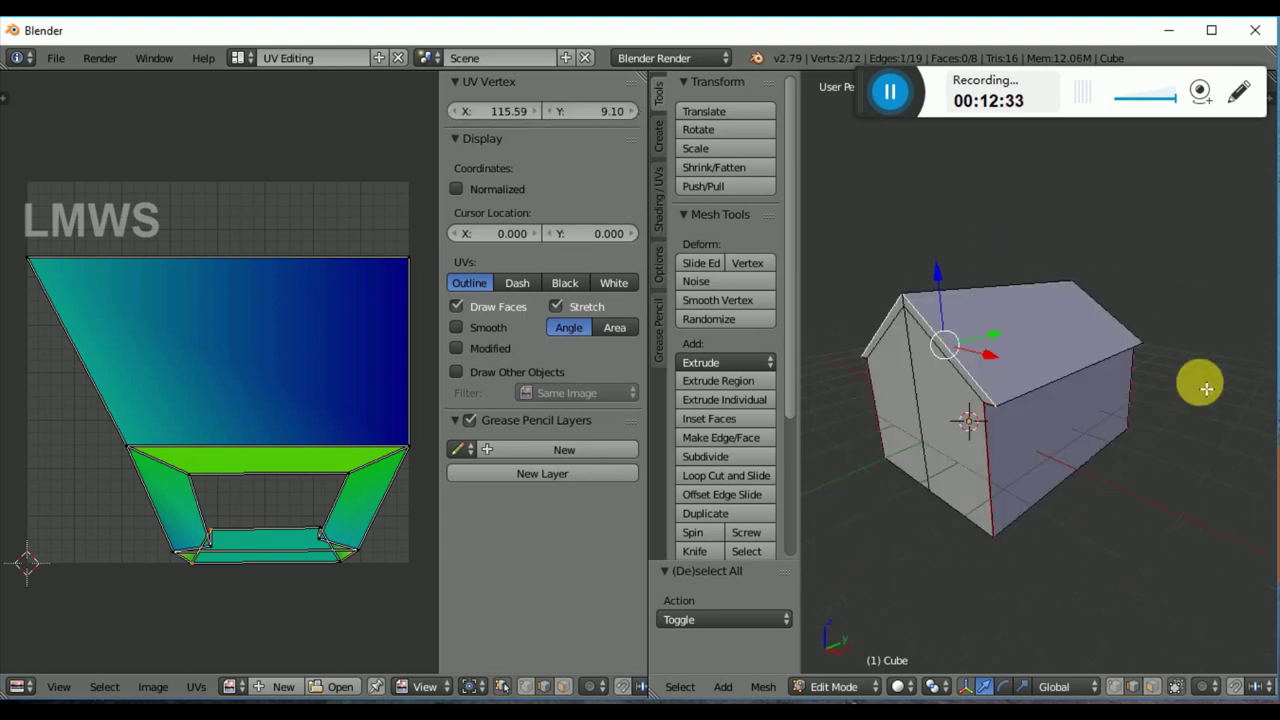
key(ctrl+e)
click(1114, 391)
Step: Re-unwrap the whole house using the new seams and frame the UV islands
key(a)
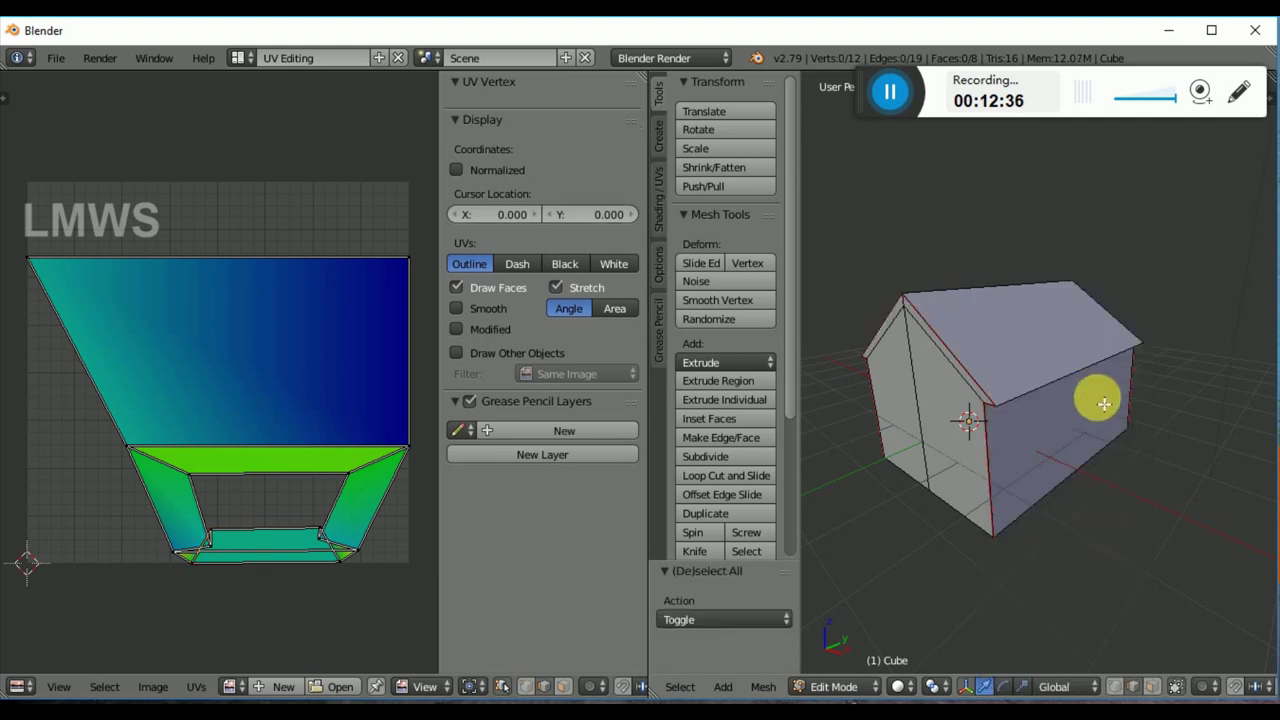
key(u)
click(1094, 397)
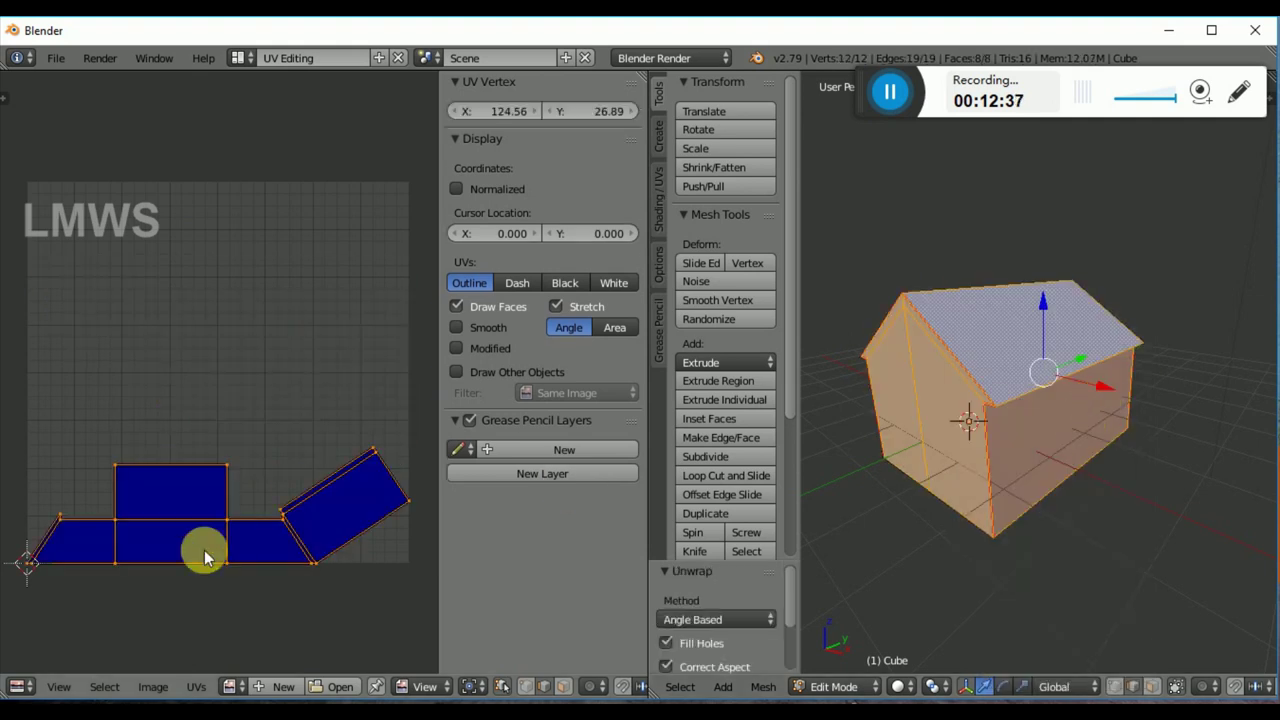
scroll(240, 540, up, 2)
key(a)
scroll(262, 460, up, 2)
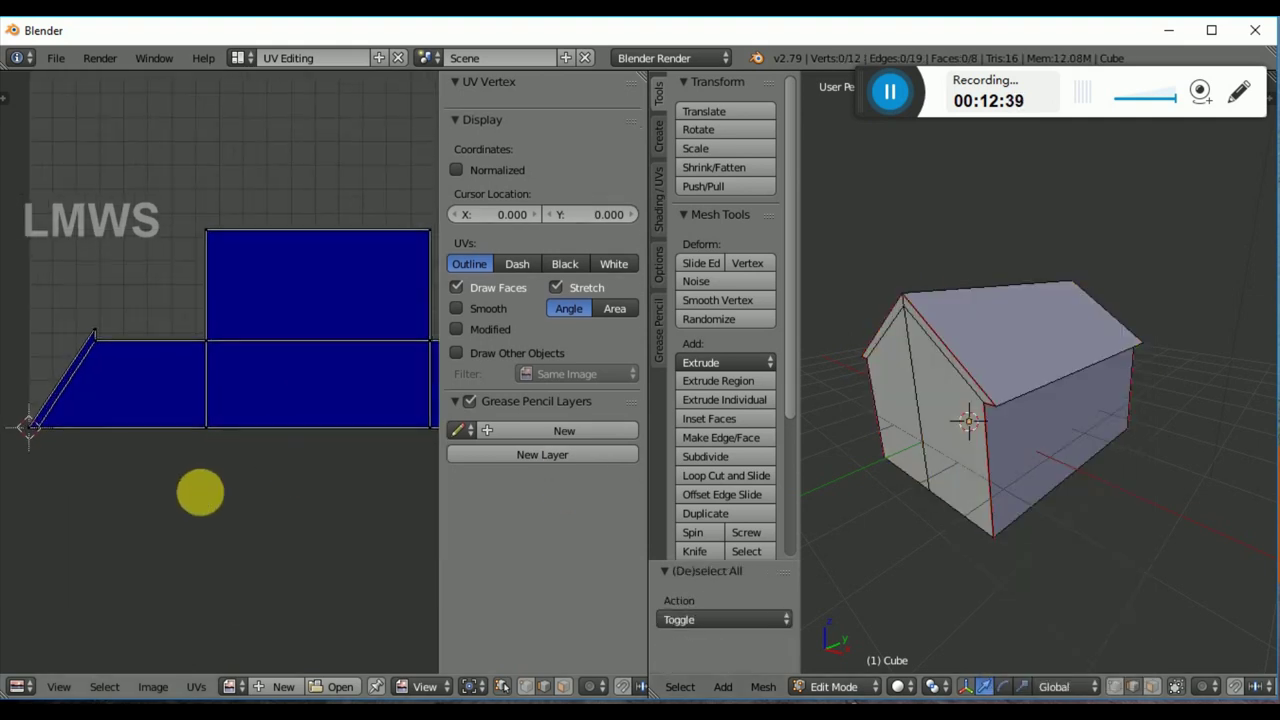
scroll(190, 510, up, 2)
scroll(166, 451, down, 4)
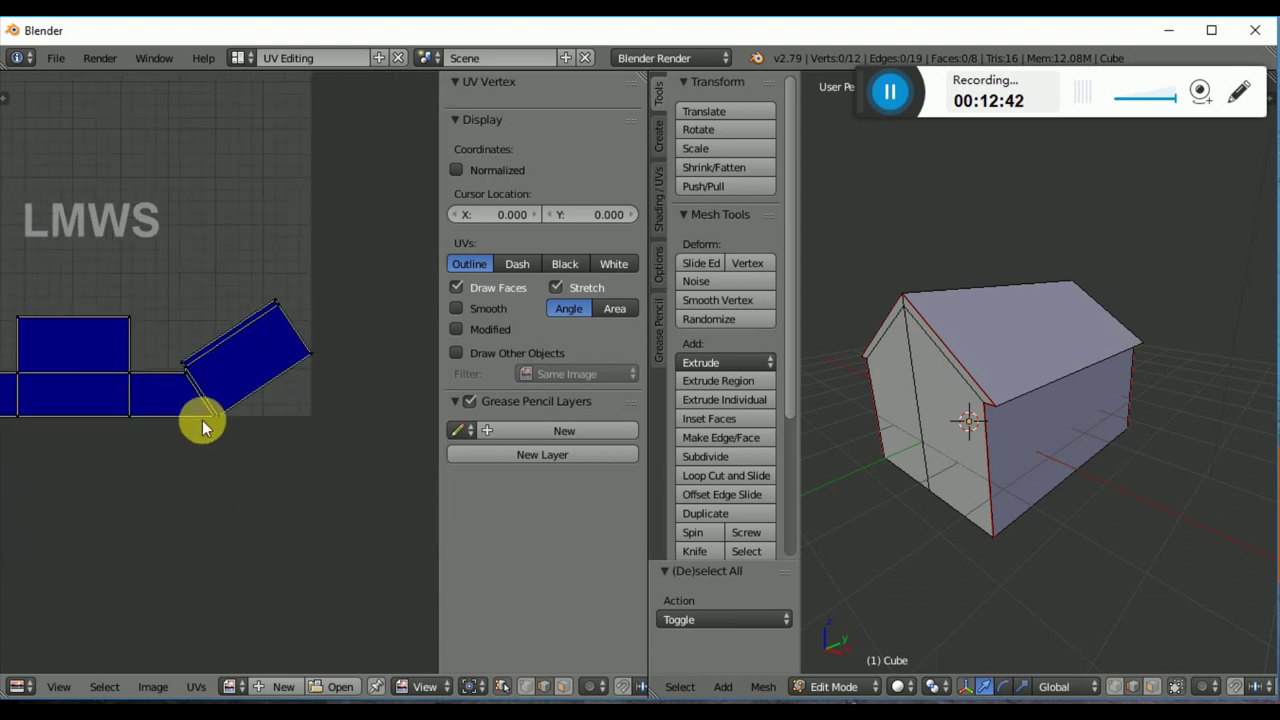
middle_drag(224, 474, 229, 477)
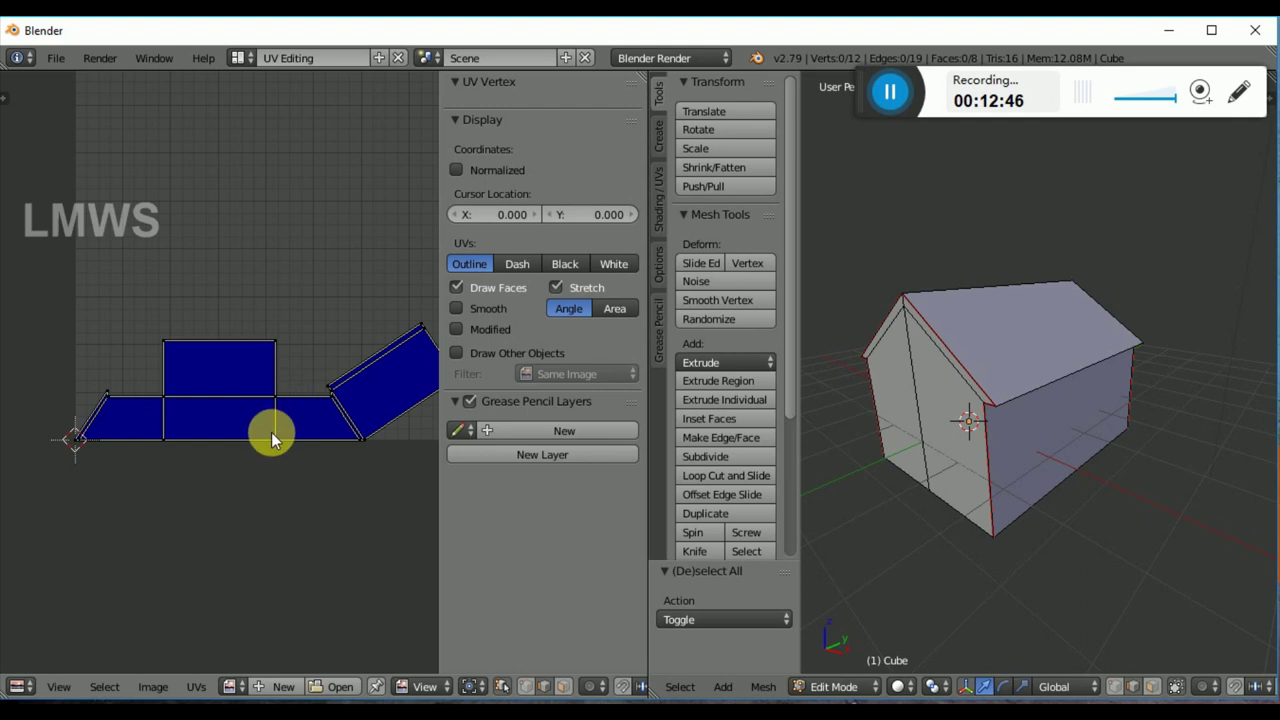
scroll(271, 432, up, 2)
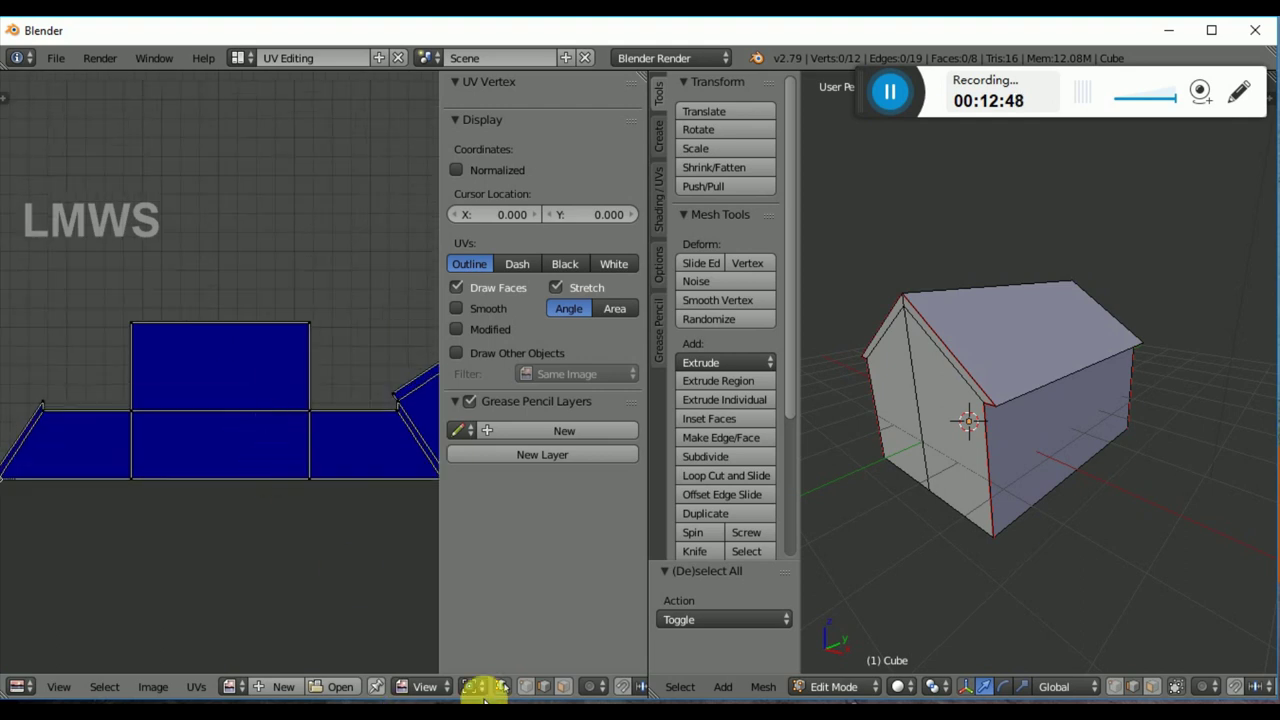
Step: Inspect the wall, roof and front gable faces by selecting them in the UV editor and viewport
right_click(193, 454)
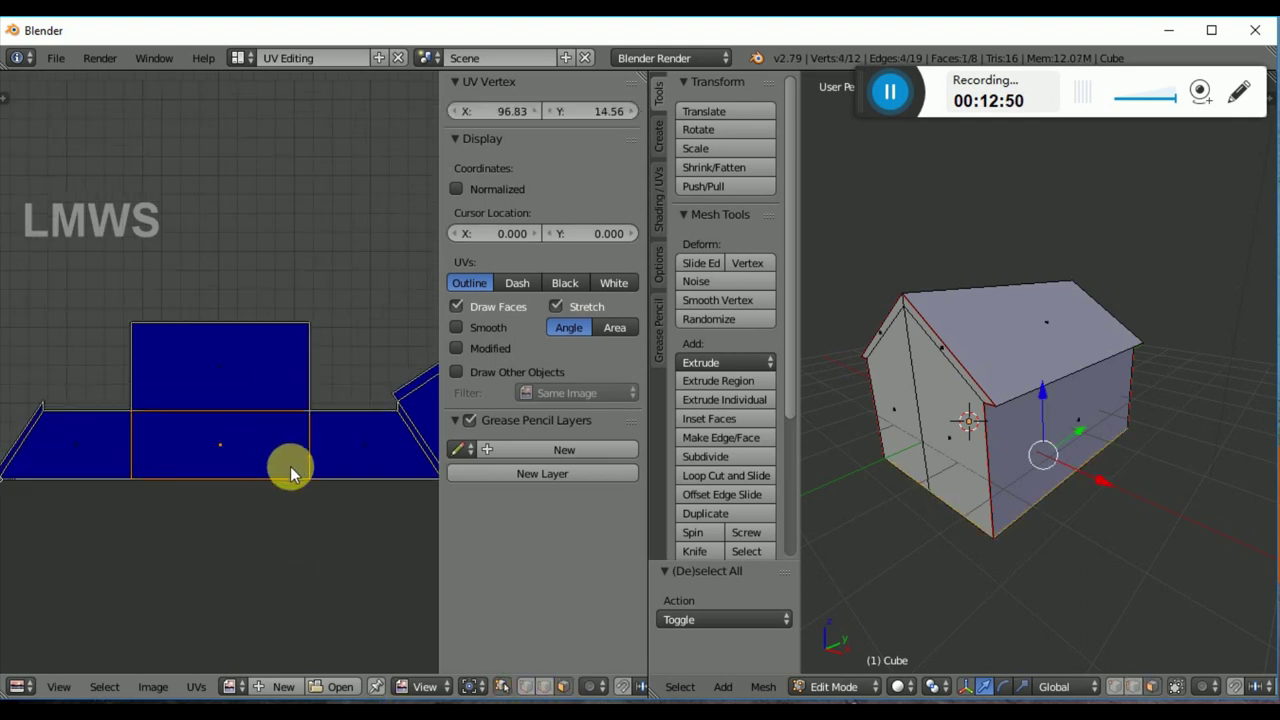
middle_drag(914, 434, 1057, 494)
right_click(240, 392)
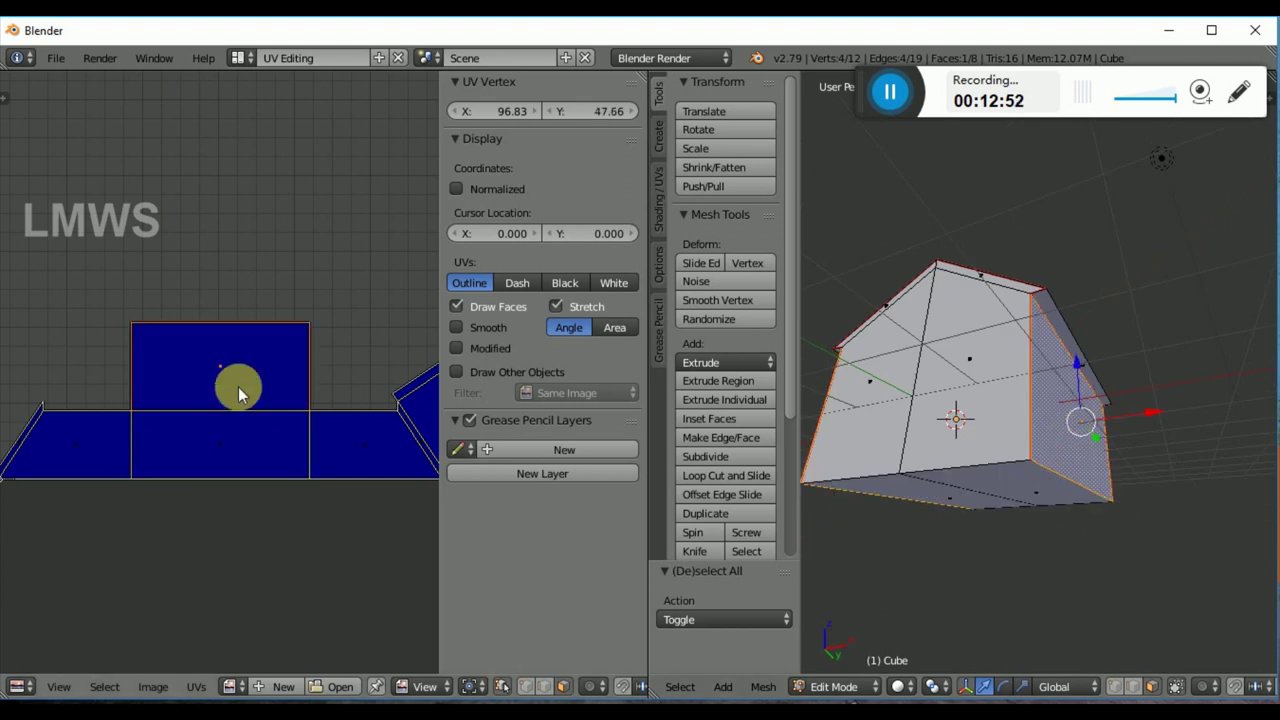
middle_drag(857, 580, 958, 456)
right_click(978, 412)
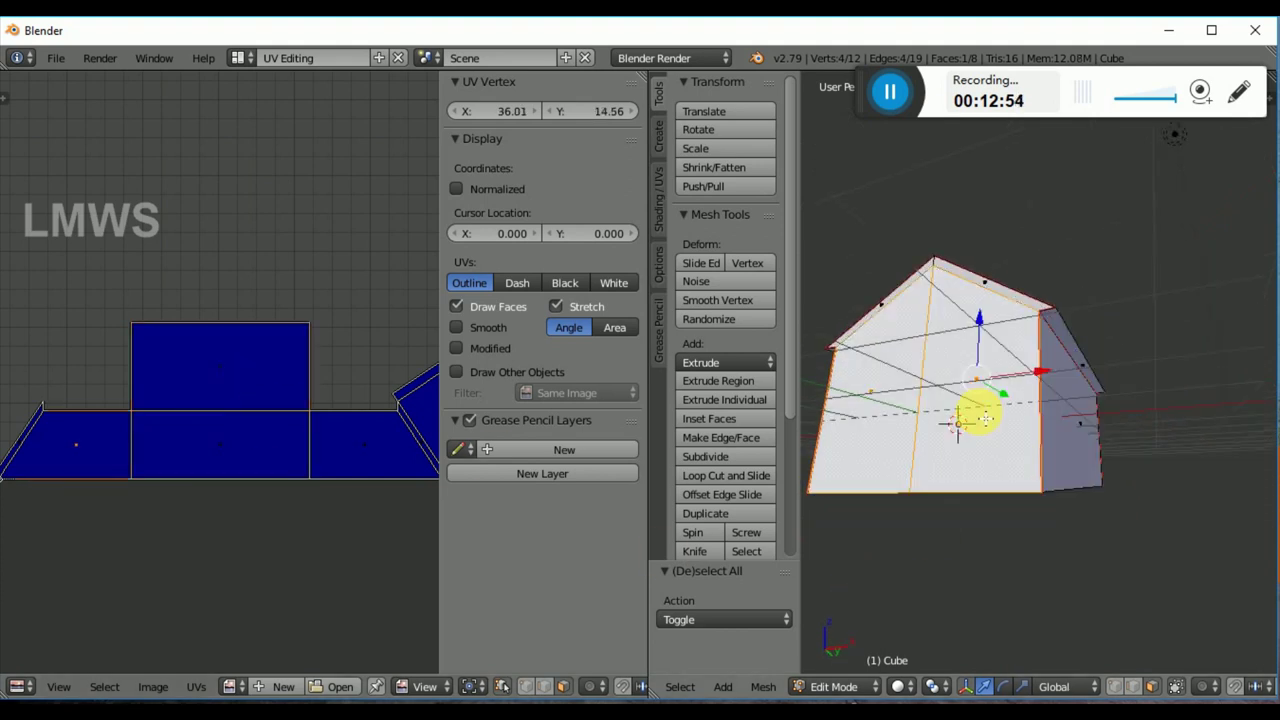
right_click(21, 438)
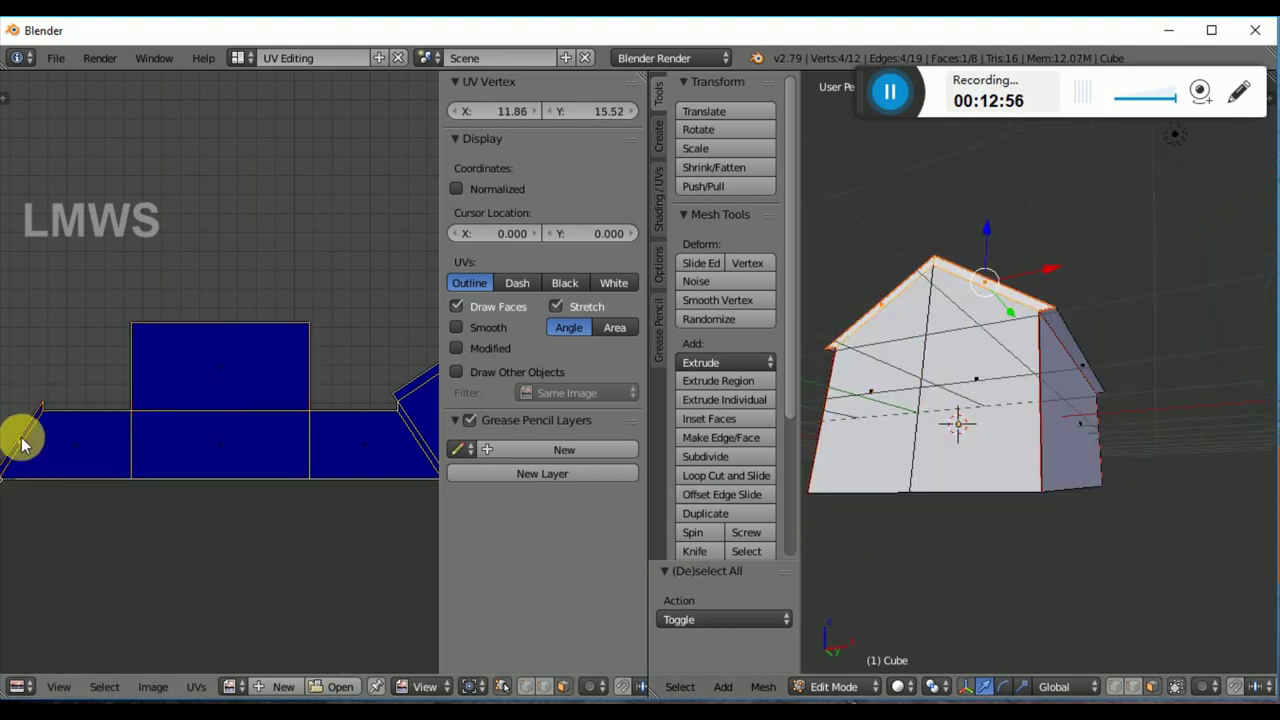
middle_drag(934, 491, 946, 527)
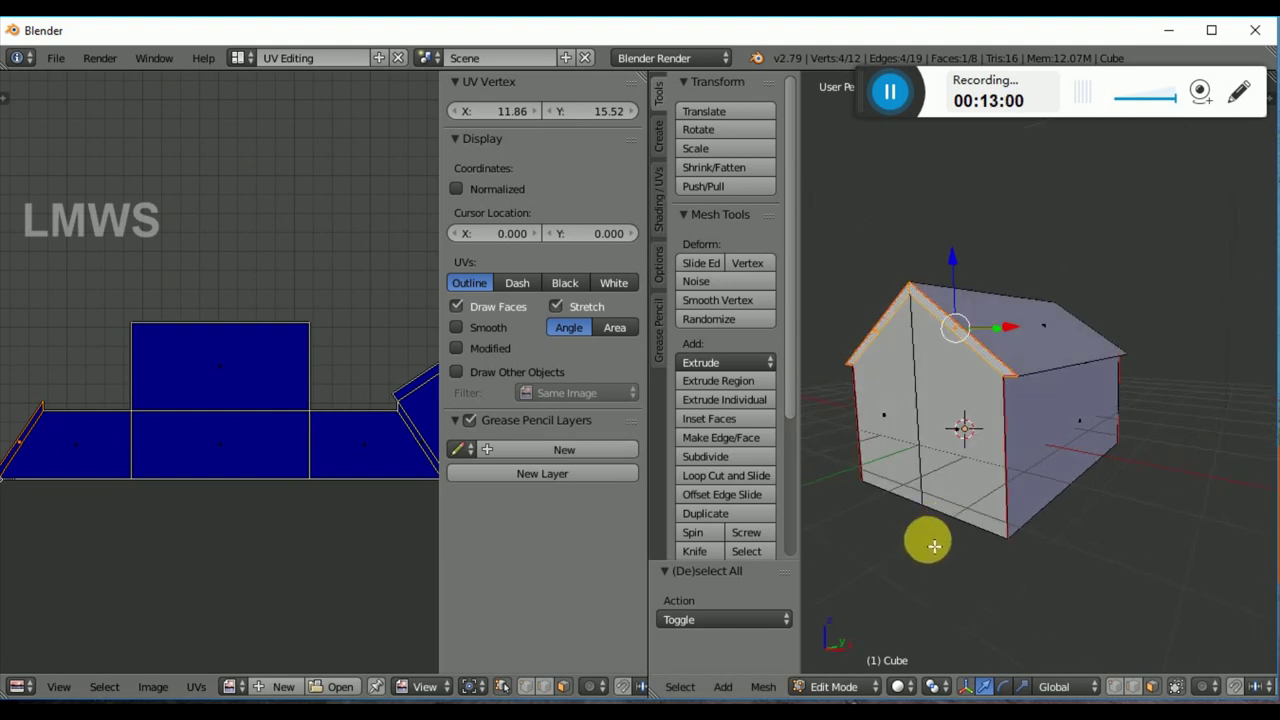
scroll(250, 460, down, 2)
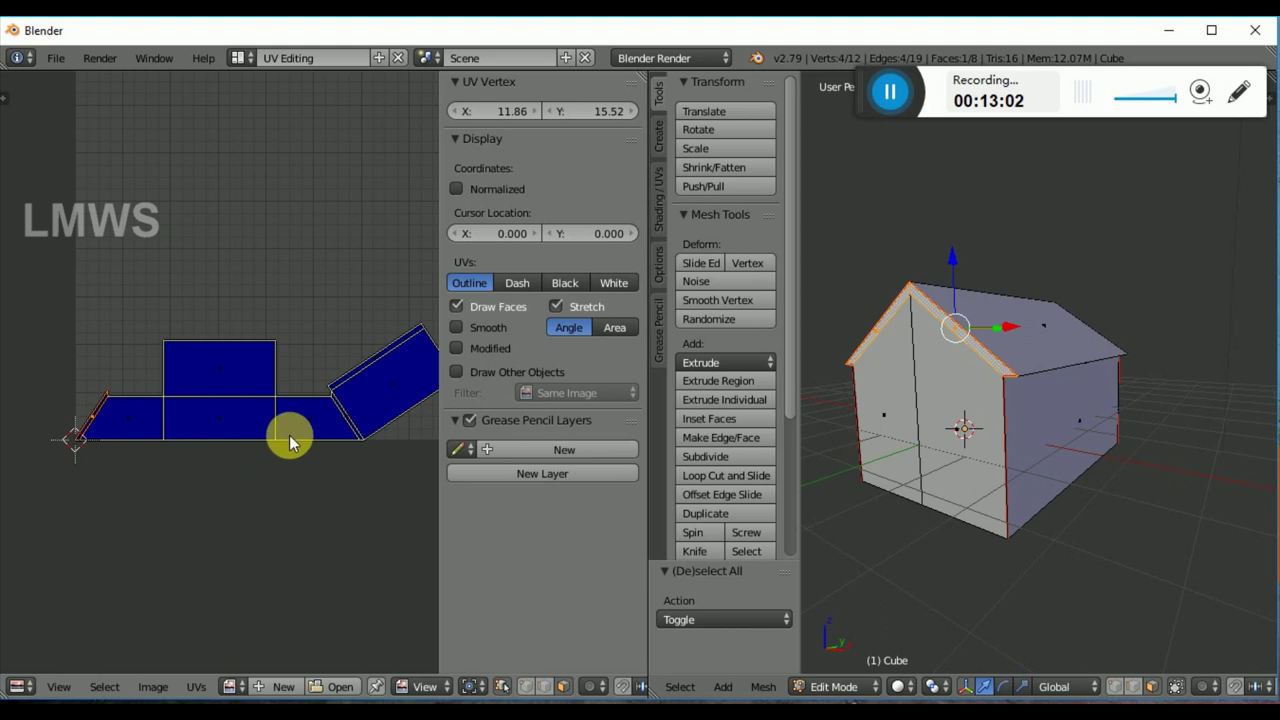
Step: Move all UV islands upward on the grid
key(a)
key(a)
key(g)
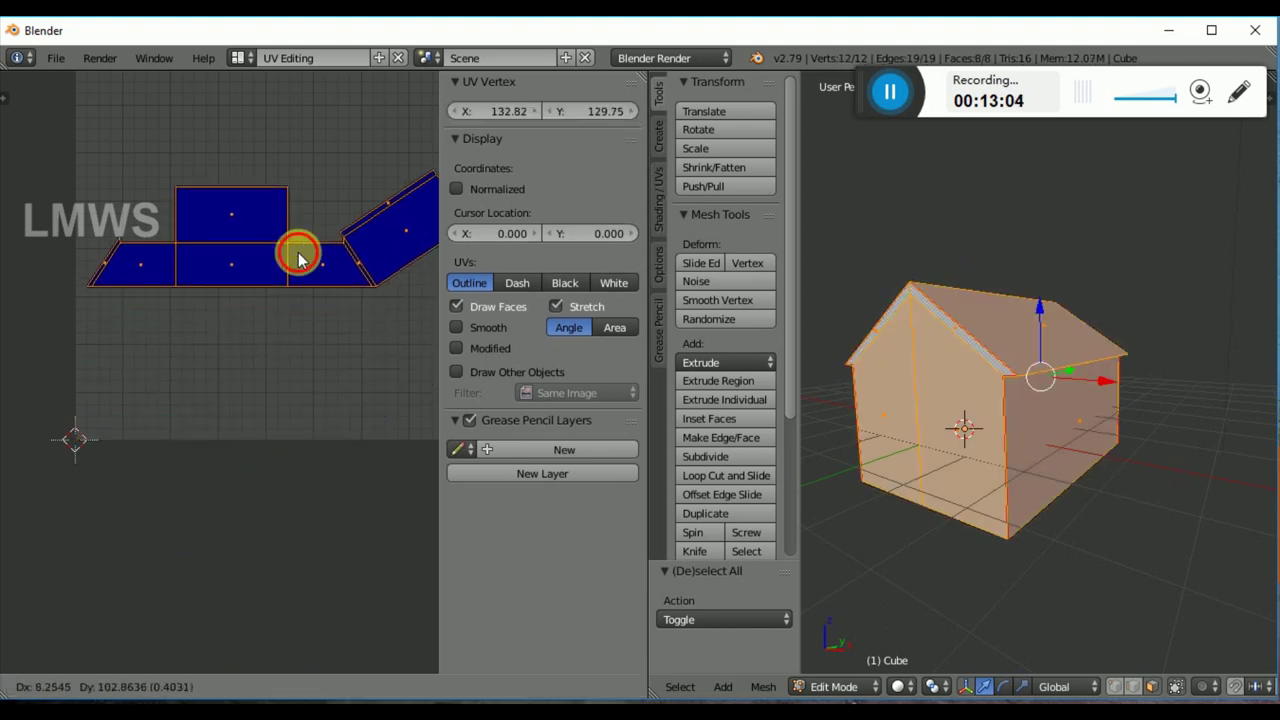
click(294, 251)
scroll(208, 355, down, 2)
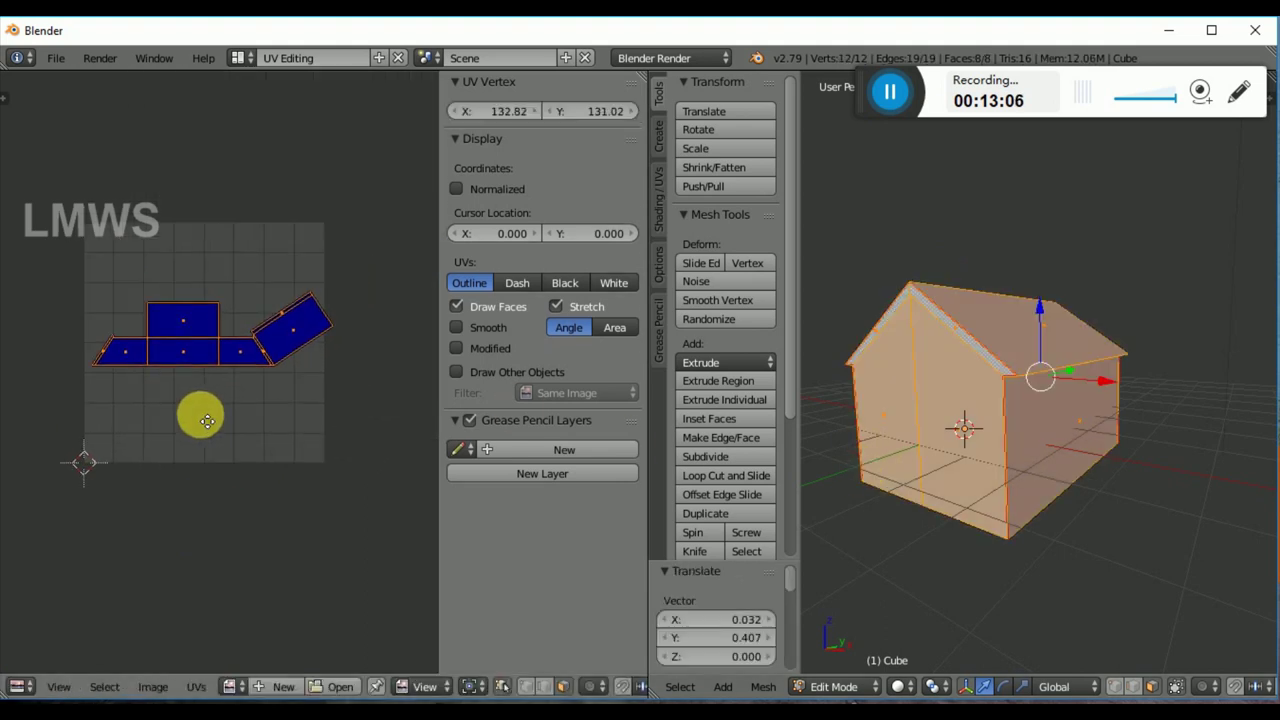
scroll(240, 405, up, 1)
scroll(1037, 477, up, 2)
Step: Switch the screen layout back to Default
middle_drag(988, 511, 1043, 517)
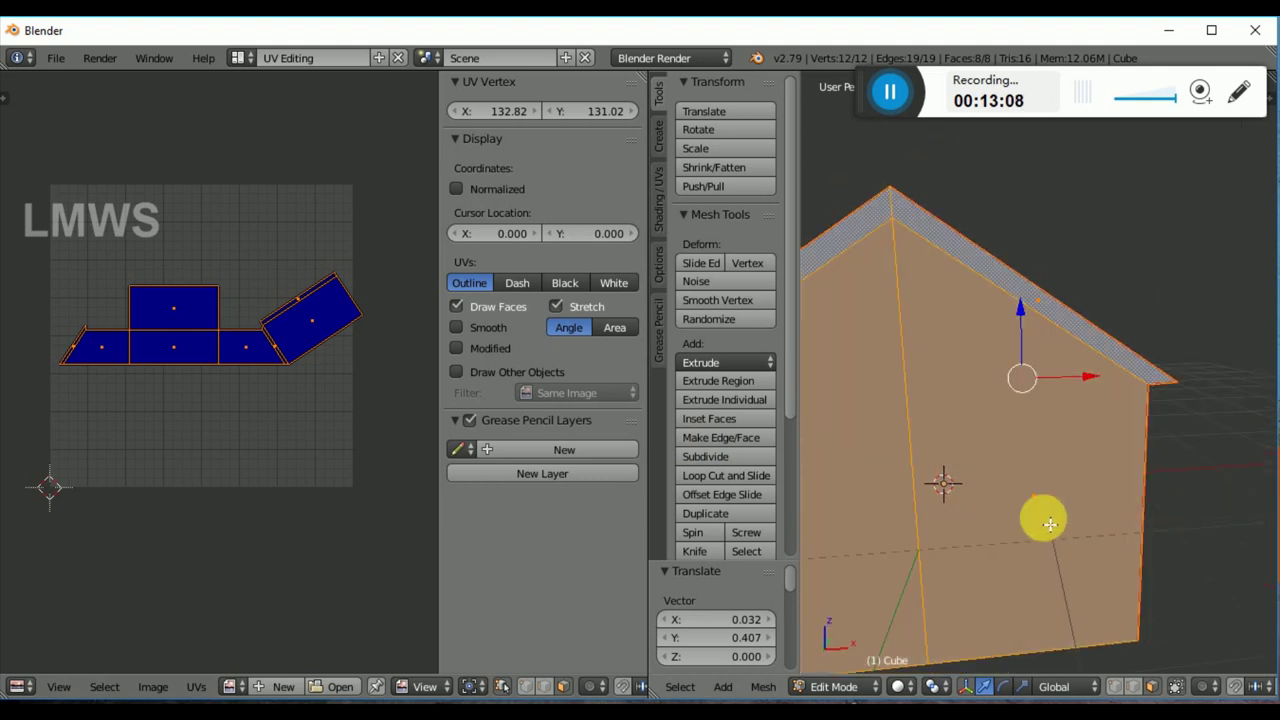
scroll(1129, 503, down, 3)
middle_drag(1129, 503, 1181, 497)
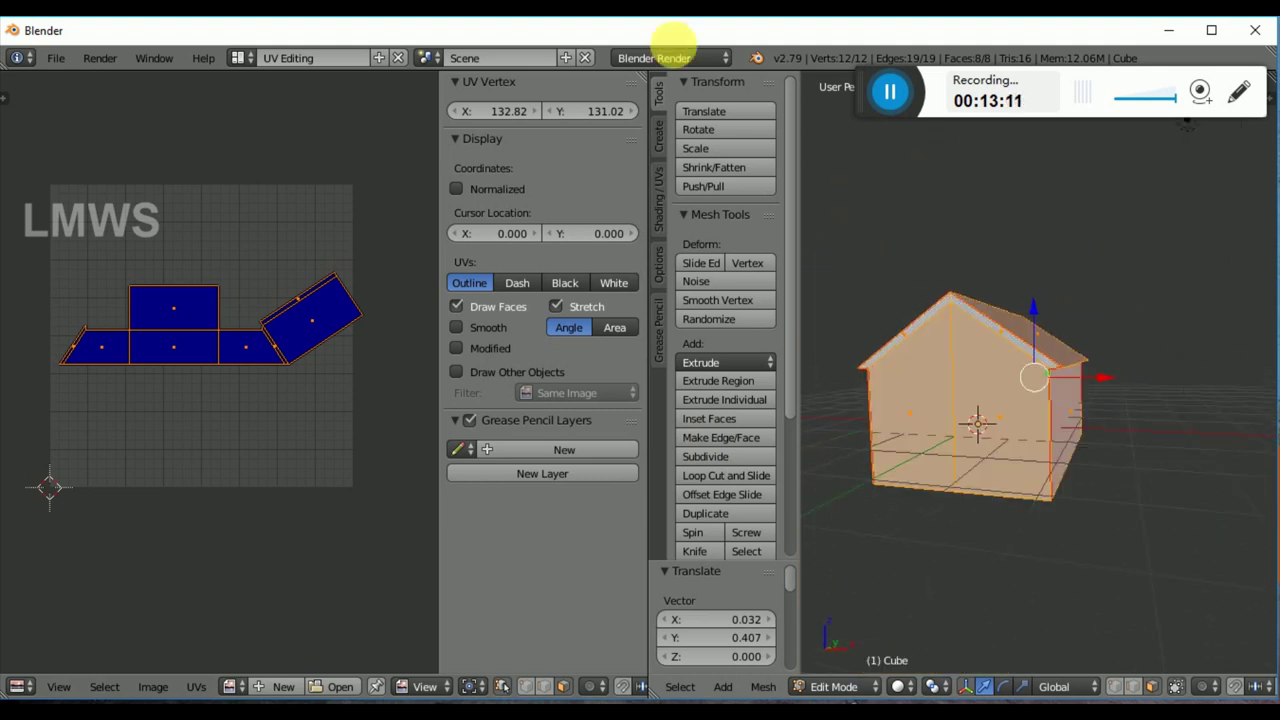
click(240, 57)
click(266, 143)
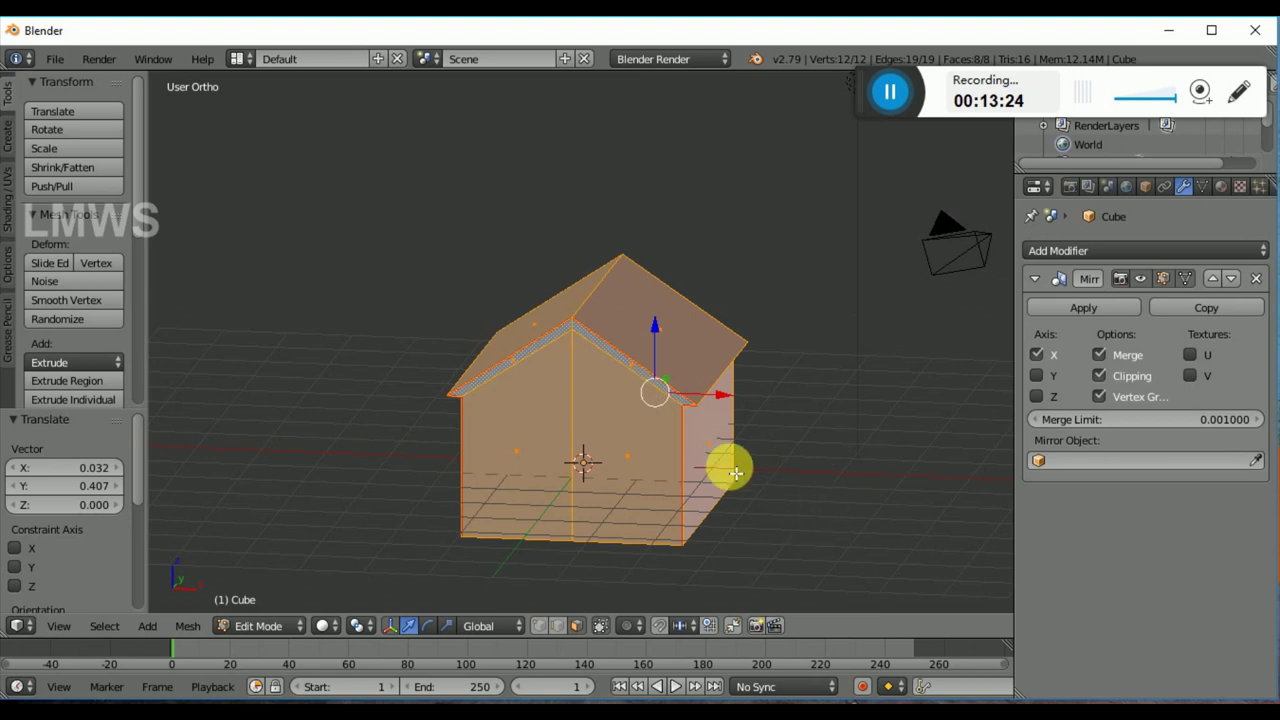
Step: Deselect the mesh and switch to the UV Editing layout, viewing the house from the side
key(a)
click(237, 58)
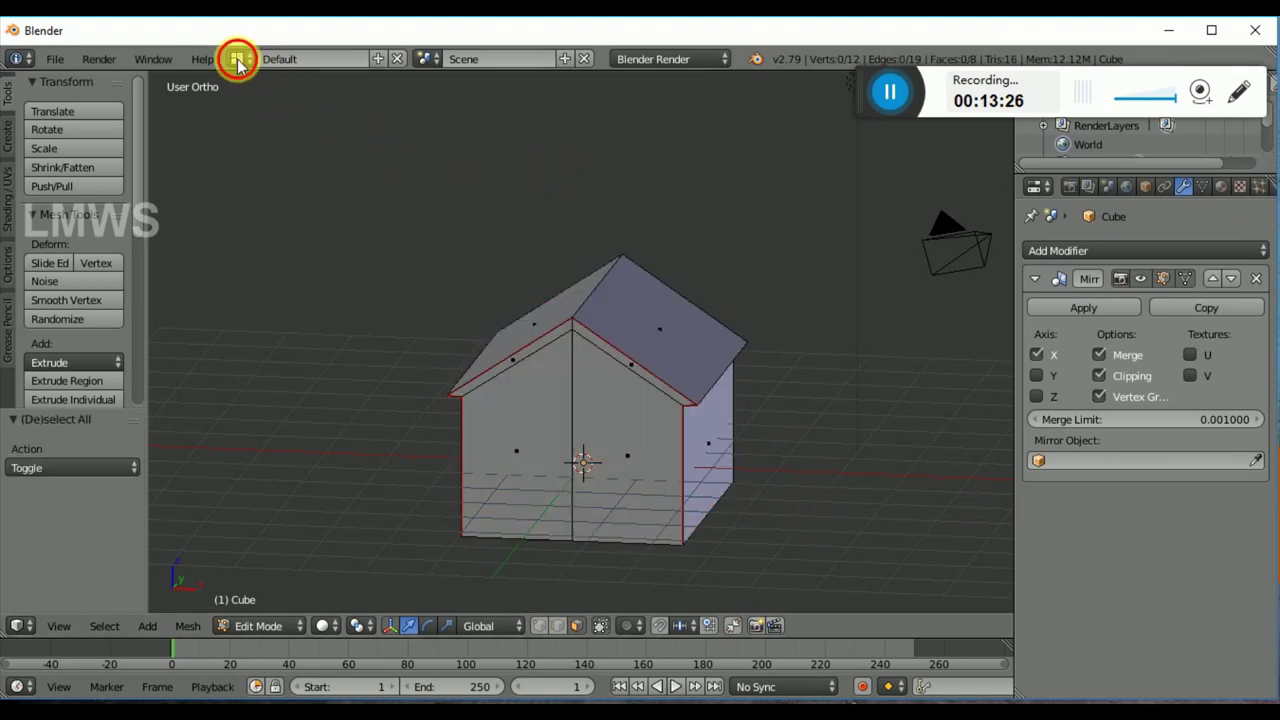
click(272, 214)
middle_drag(879, 387, 1044, 394)
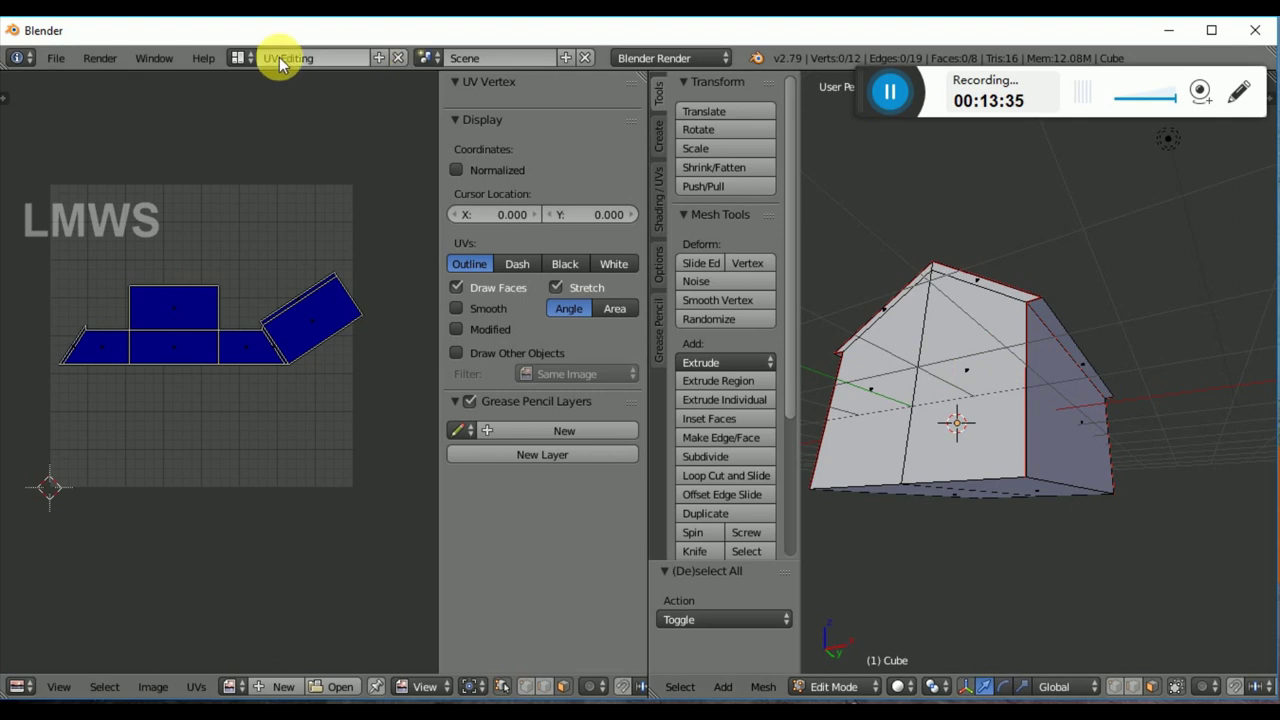
click(238, 57)
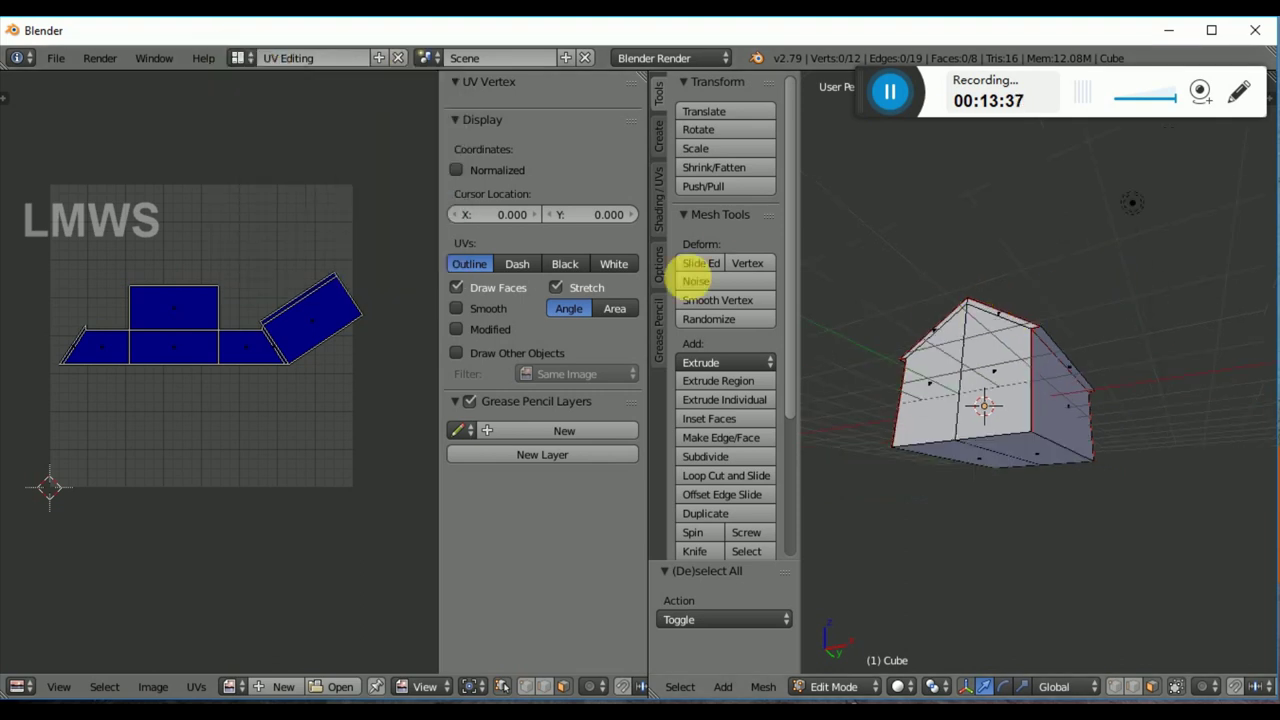
click(240, 57)
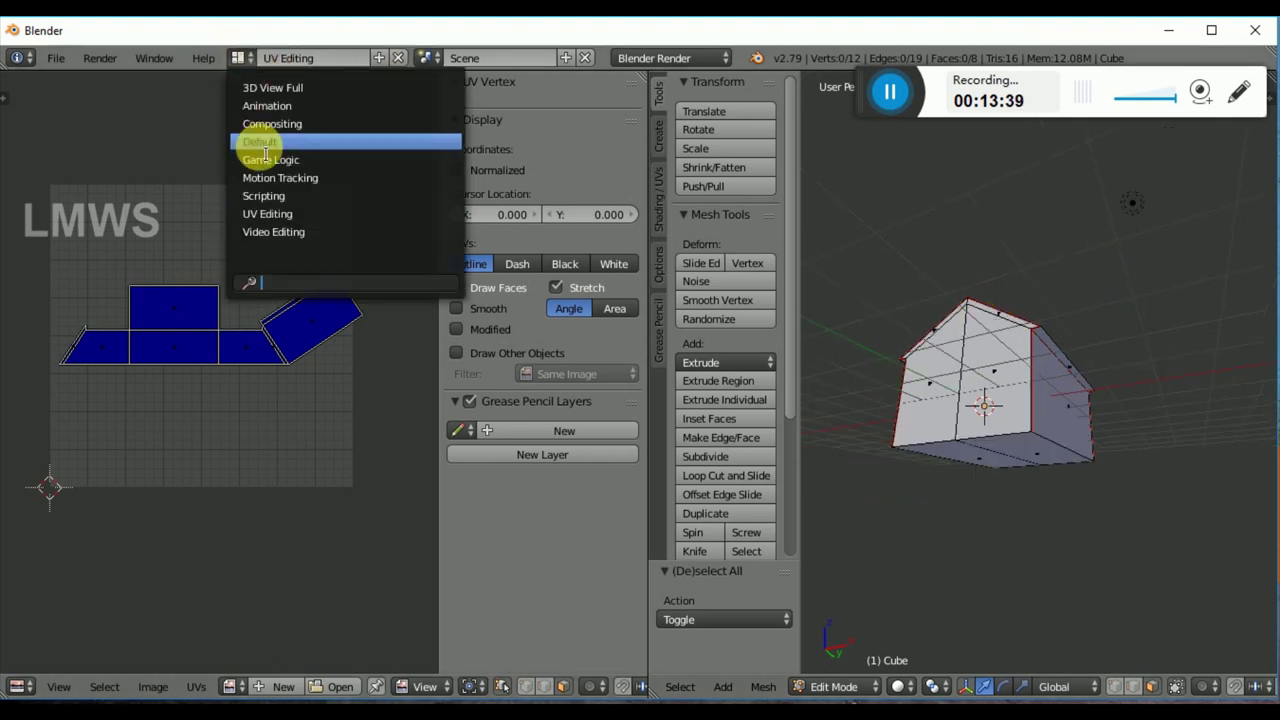
middle_drag(1014, 366, 1037, 457)
Step: Clear all seams on the house and unwrap it
key(a)
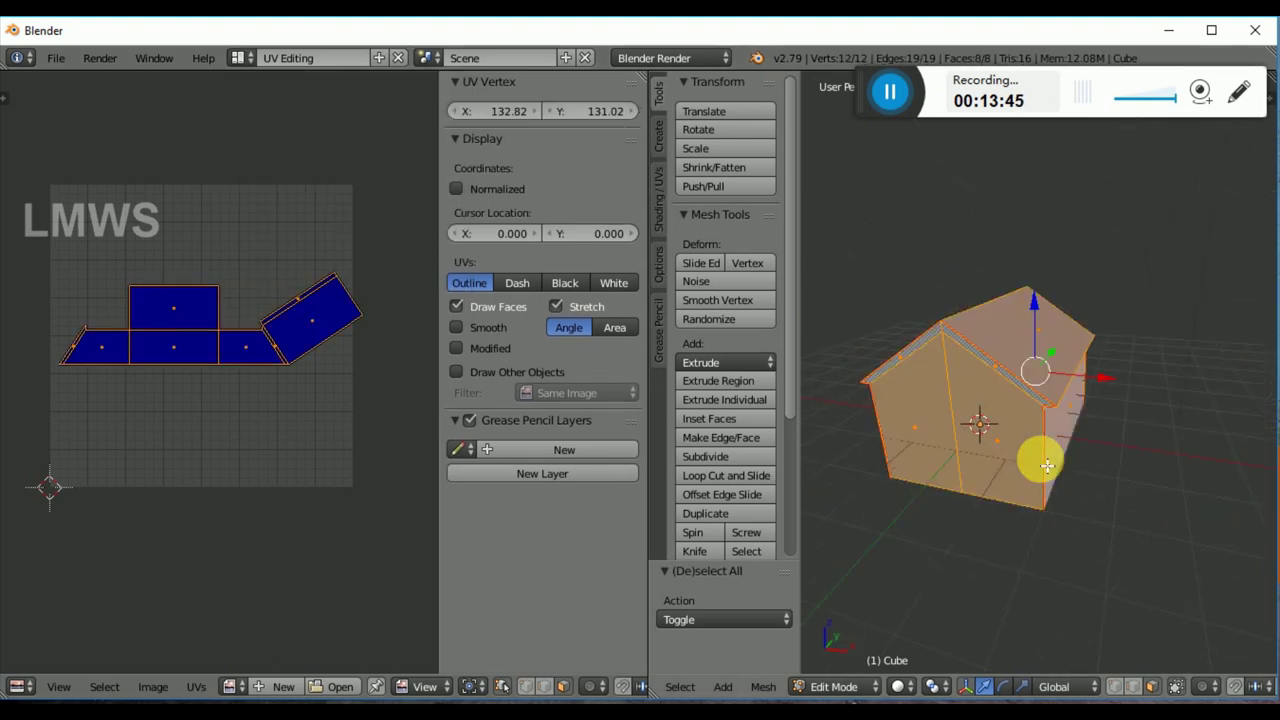
key(ctrl+e)
click(1027, 369)
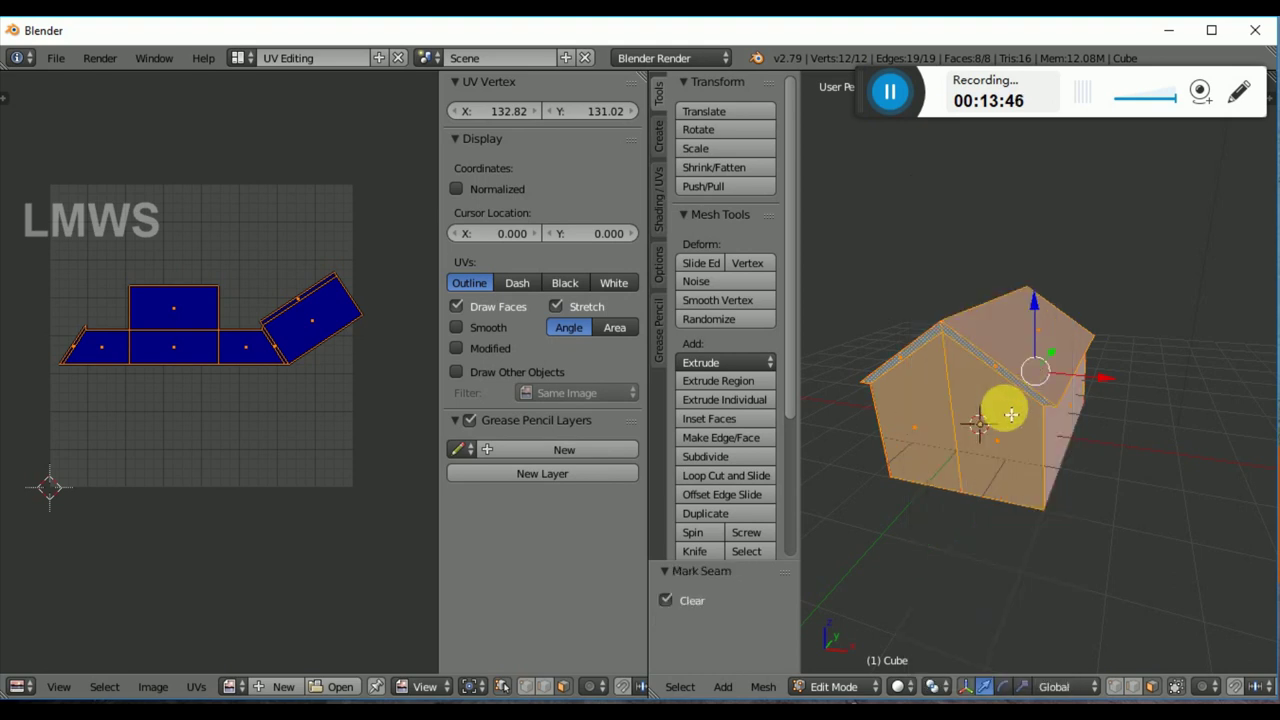
key(a)
key(a)
key(u)
click(1029, 384)
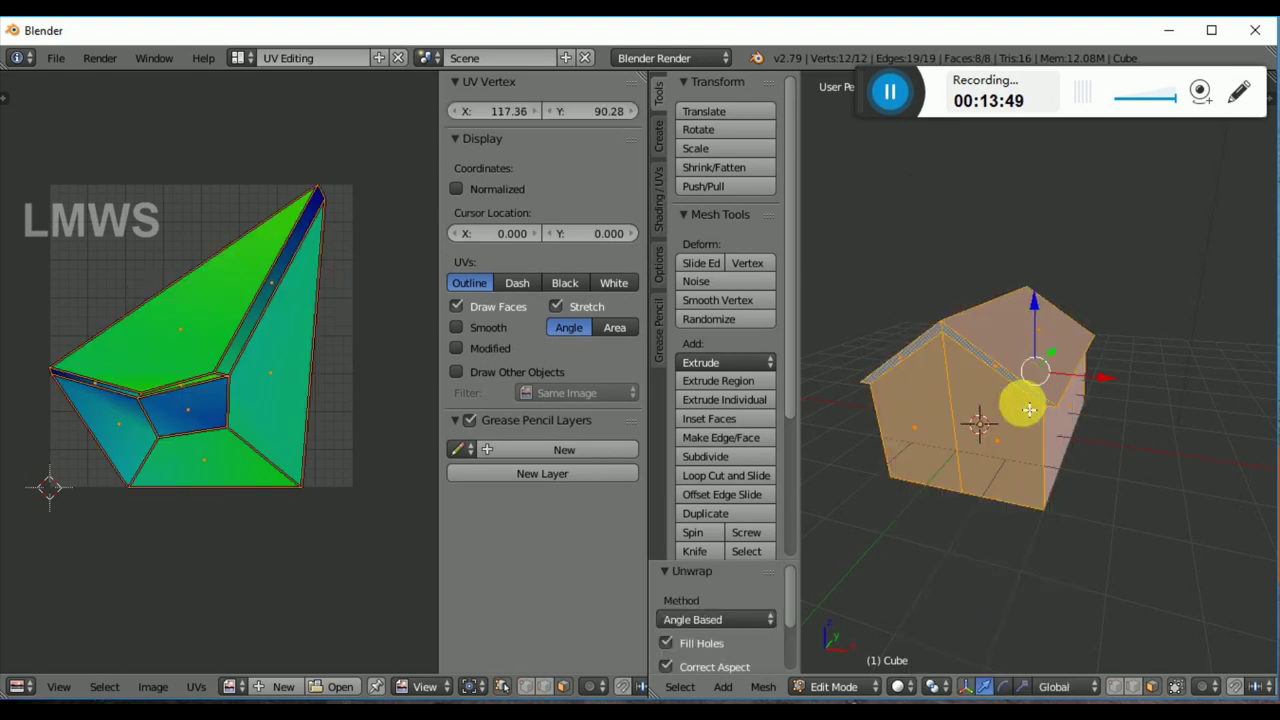
key(a)
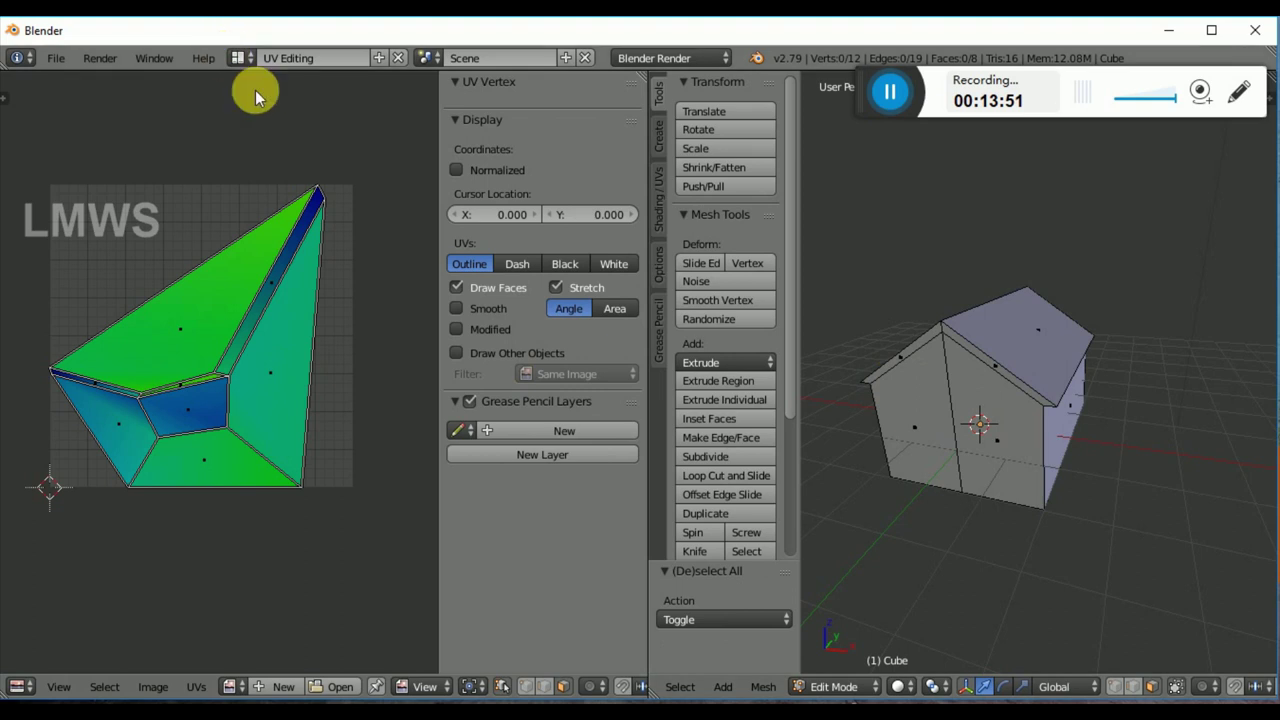
Step: In the Default layout and Object Mode, apply the Mirror modifier to the house
click(241, 58)
click(300, 150)
click(1084, 307)
click(811, 334)
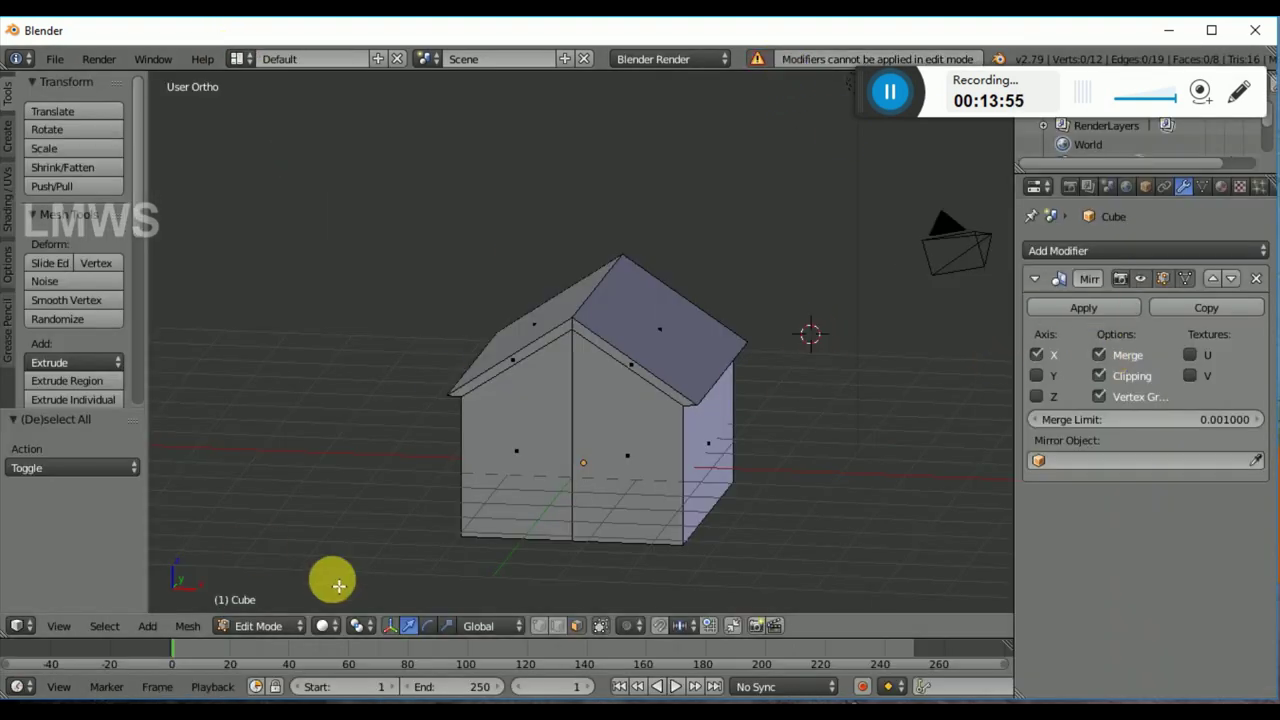
click(265, 626)
click(250, 601)
click(372, 528)
click(1116, 313)
Step: Check the house in wireframe, then return to the UV Editing layout
key(a)
key(a)
key(z)
key(z)
click(237, 57)
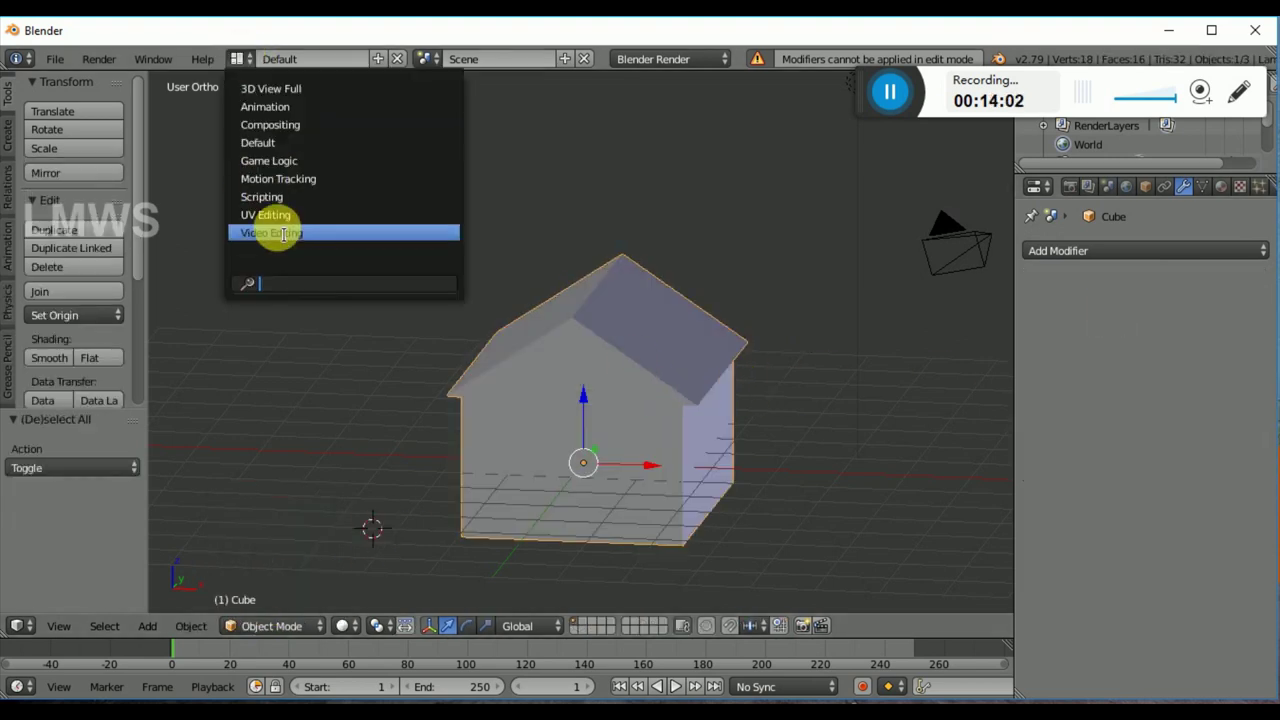
click(277, 212)
Step: Enter Edit Mode and unwrap the full house mesh
key(Tab)
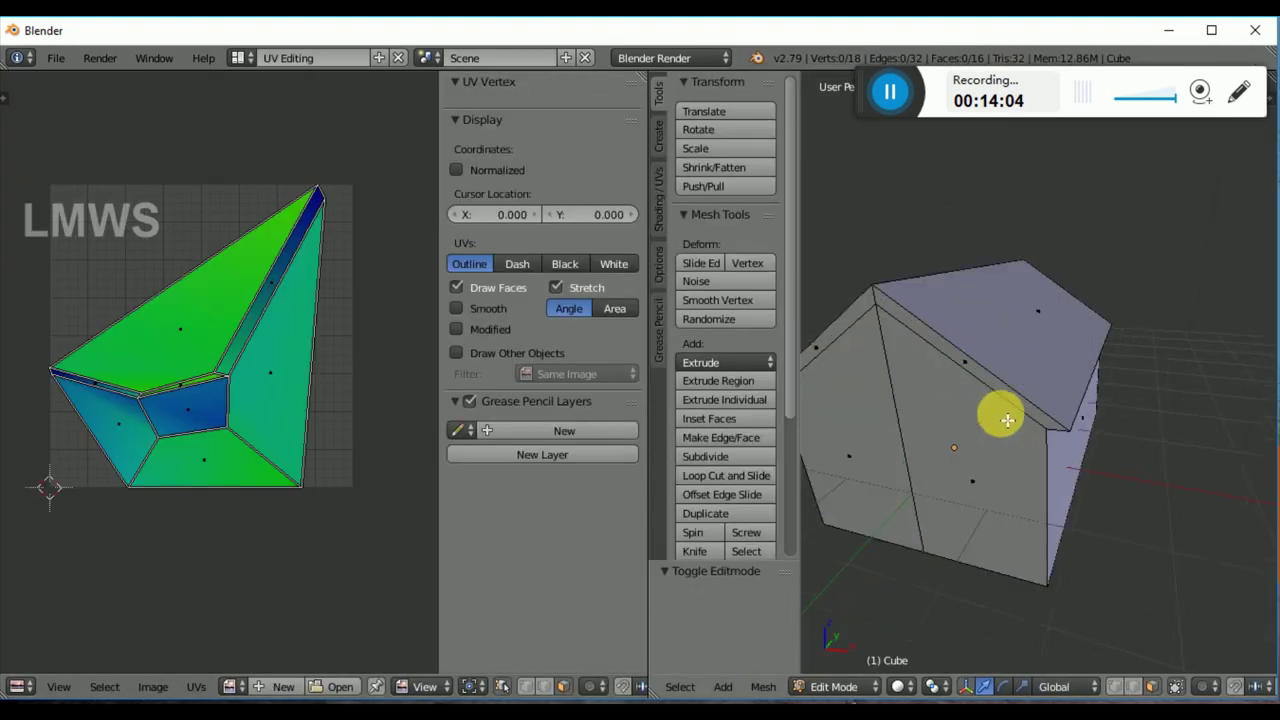
key(a)
key(a)
key(a)
key(u)
click(1006, 410)
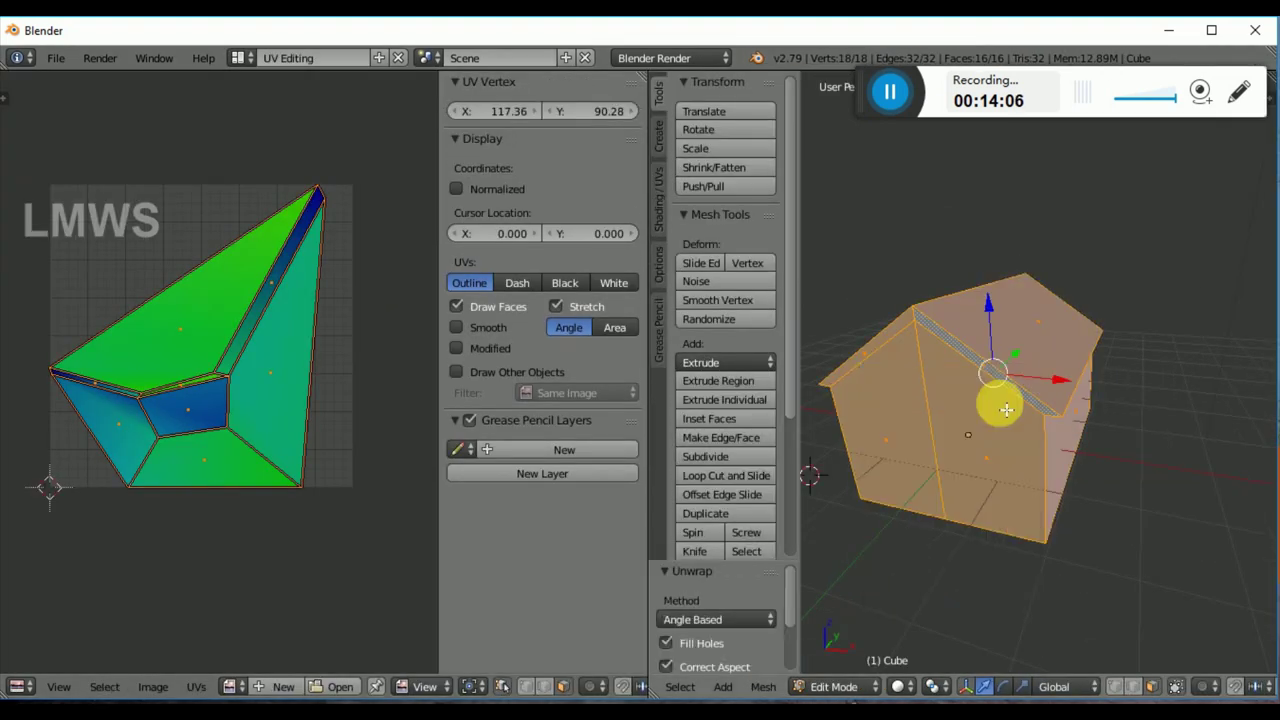
key(a)
Step: Mark seams on a vertical corner edge loop and the house's bottom edges
scroll(196, 430, up, 1)
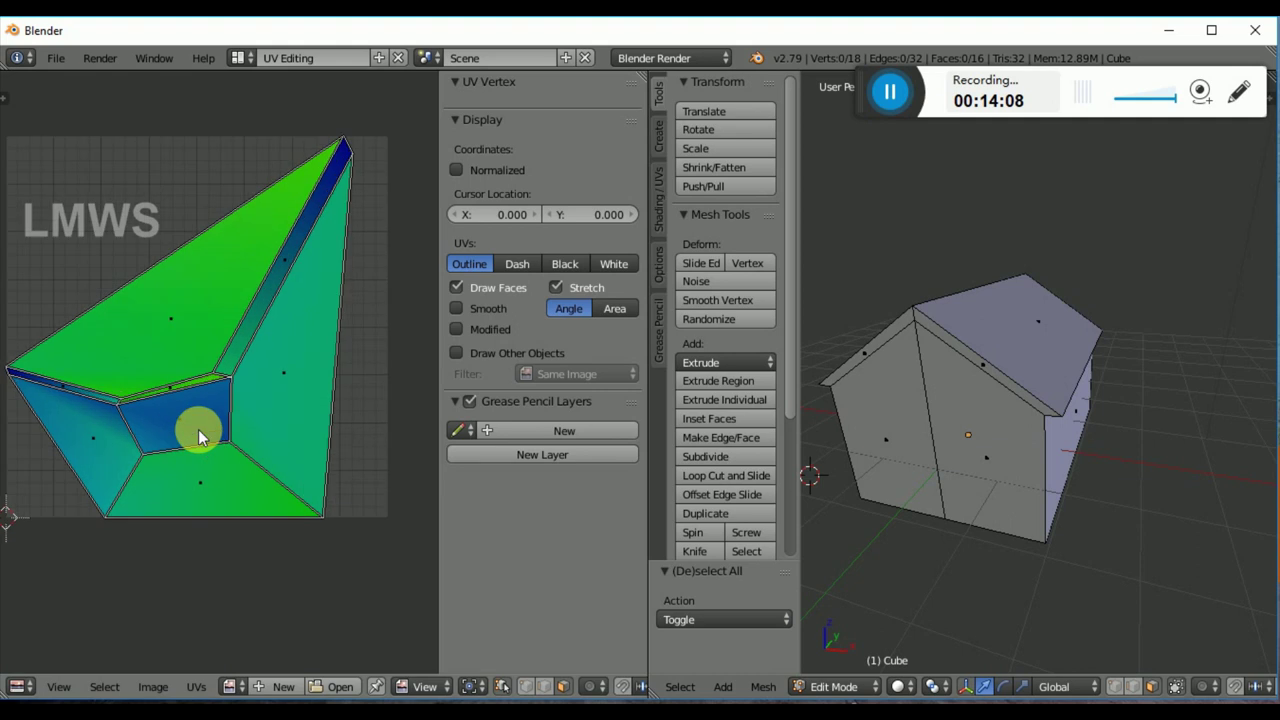
scroll(1037, 422, down, 1)
middle_drag(1023, 430, 1063, 409)
scroll(1048, 449, up, 1)
key(a)
key(a)
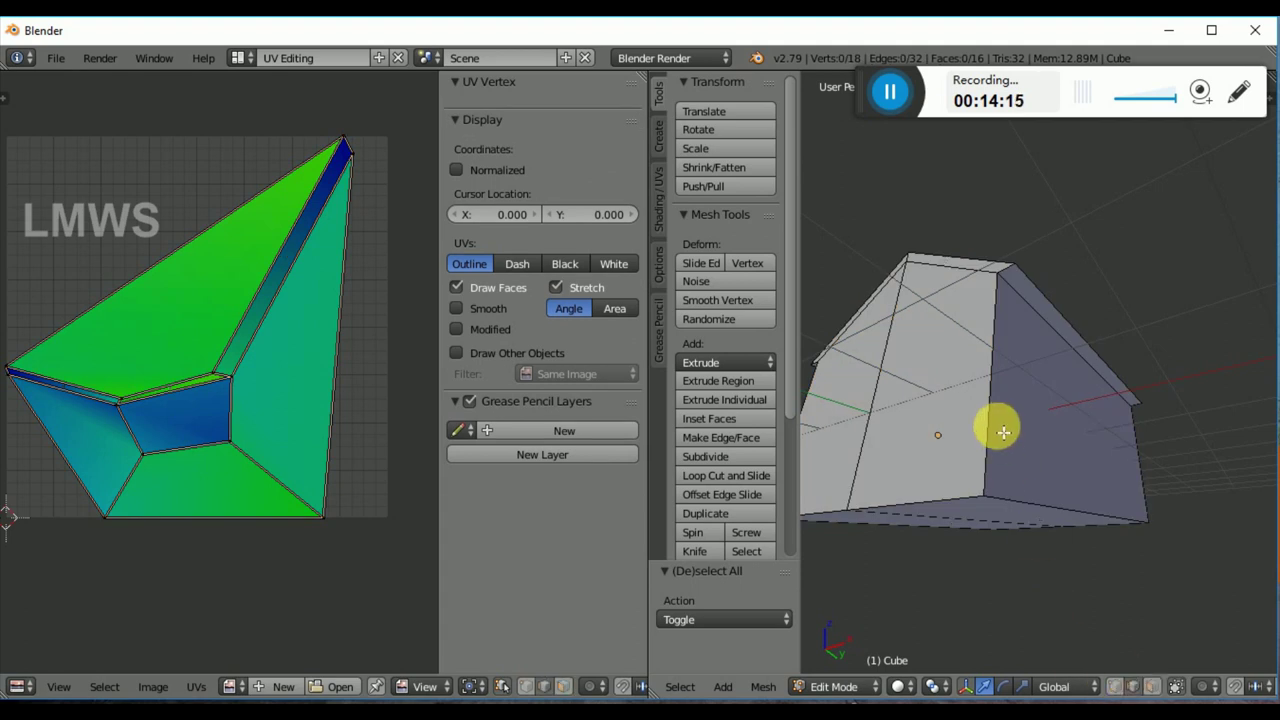
alt+right_click(993, 410)
middle_drag(986, 394, 1008, 378)
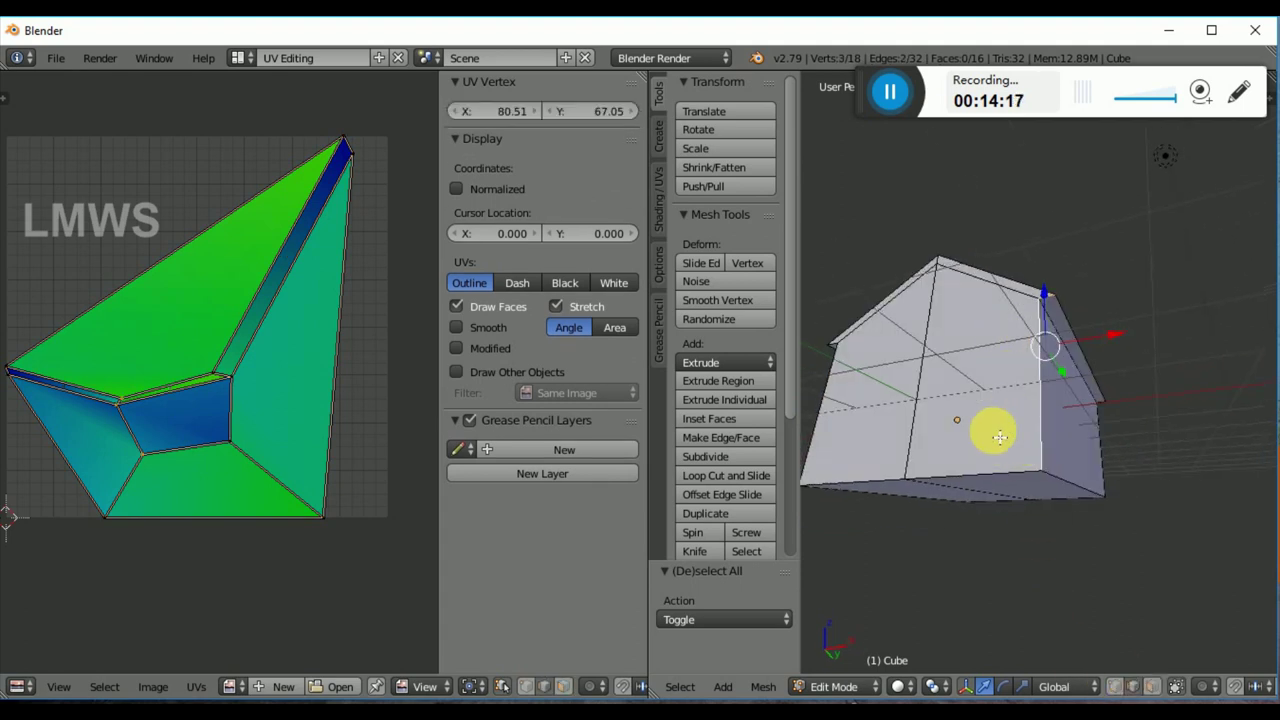
middle_drag(1053, 345, 1008, 462)
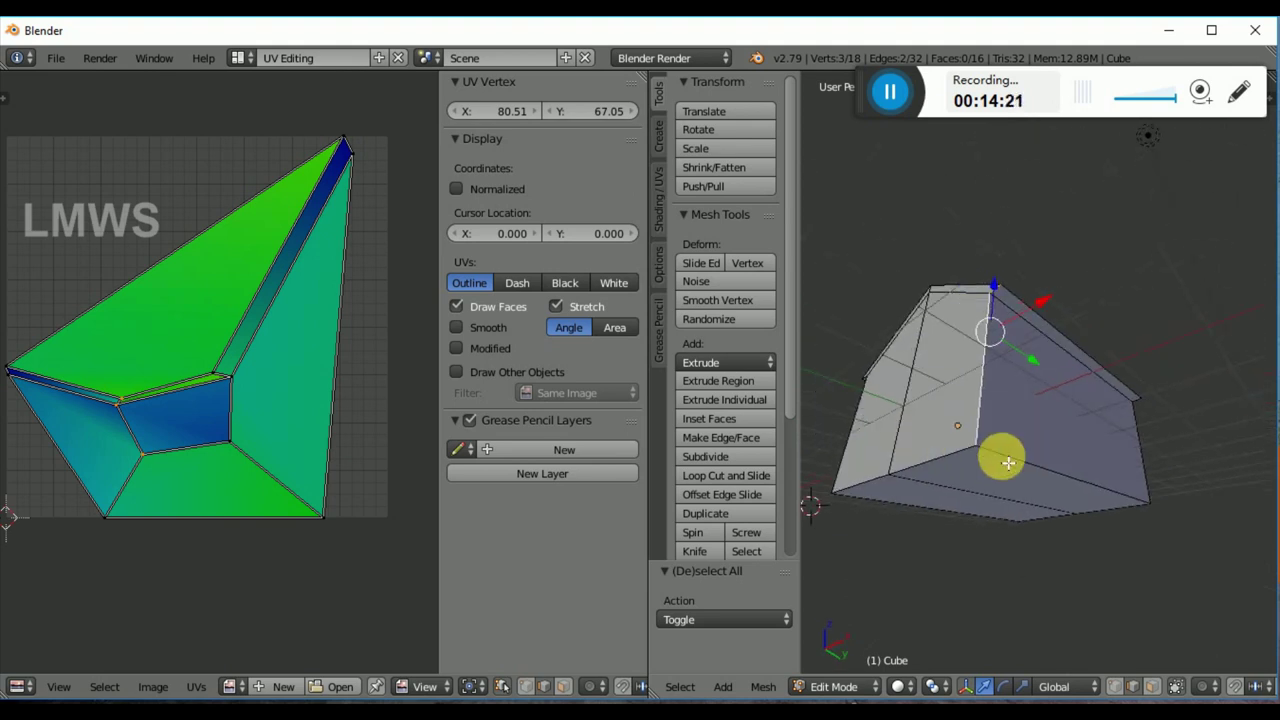
alt+right_click(988, 468)
alt+right_click(943, 457)
alt+right_click(920, 477)
middle_drag(1101, 497, 1057, 371)
alt+shift+right_click(1100, 385)
middle_drag(1220, 386, 1023, 434)
key(ctrl+e)
click(958, 348)
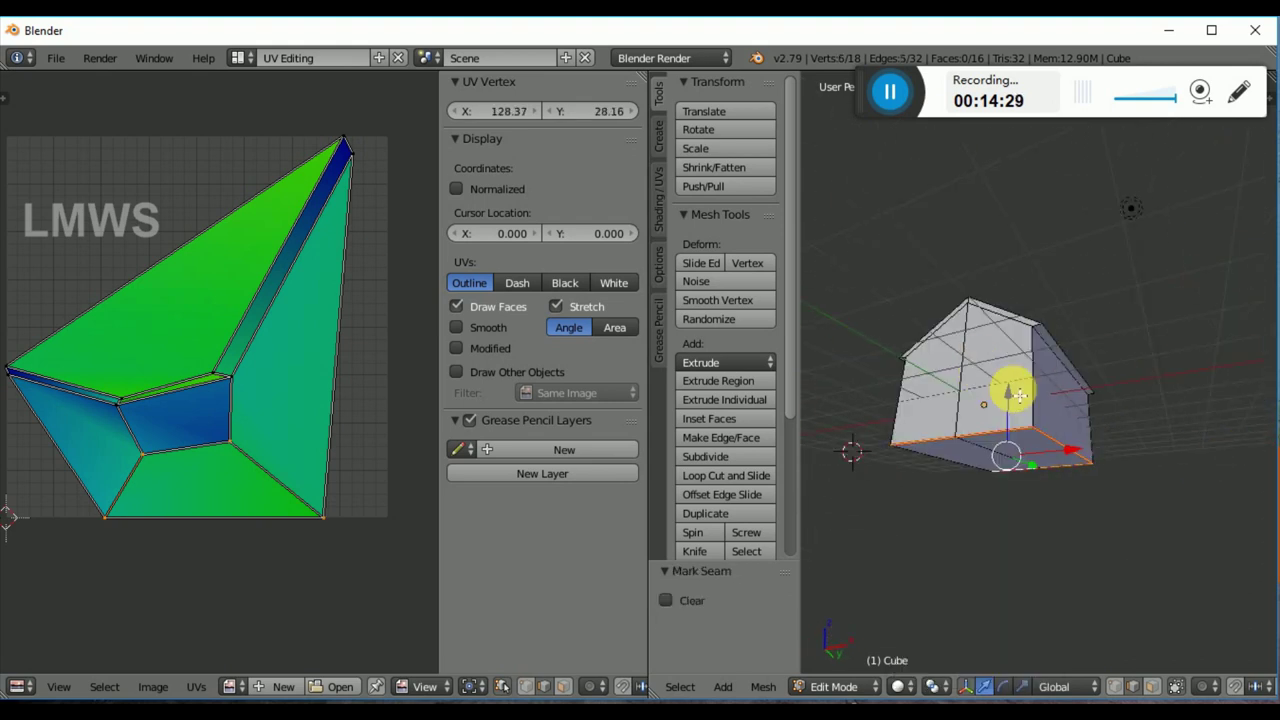
Step: Unwrap the house again using the new base seams
key(a)
key(u)
click(1018, 393)
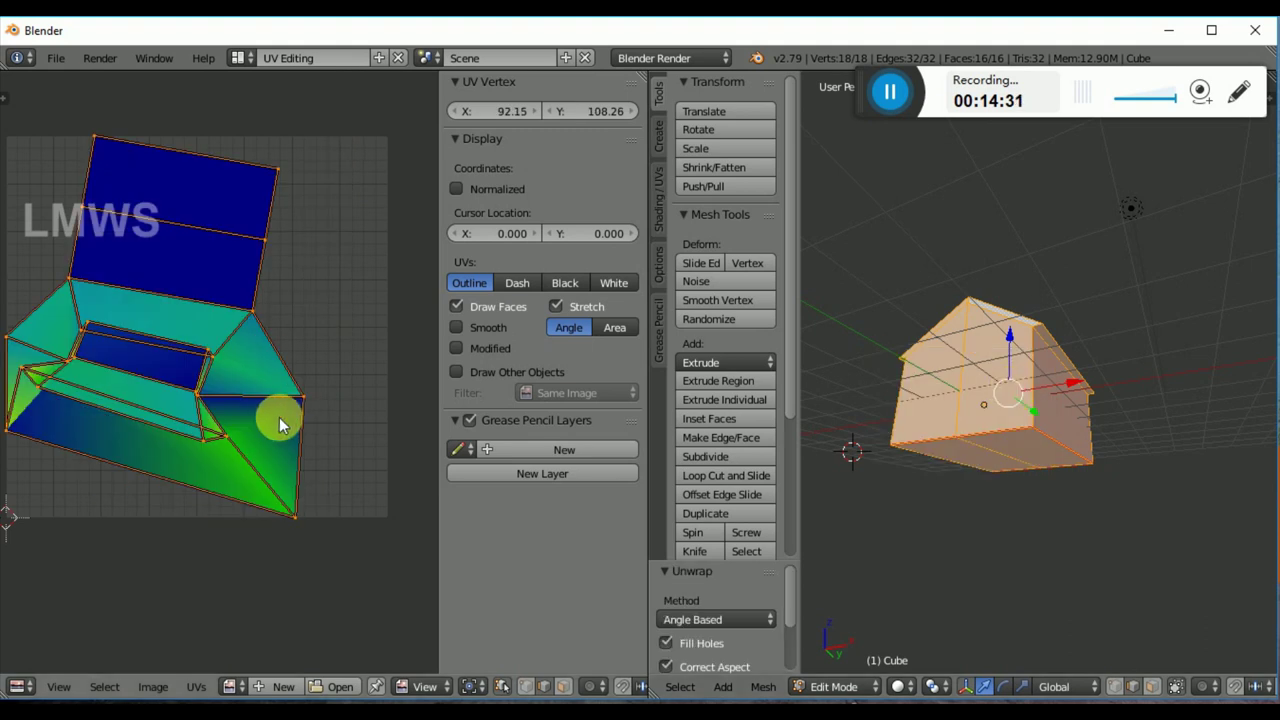
Step: In edge-select mode, mark seams on the right front corner edge and the roof edges
key(a)
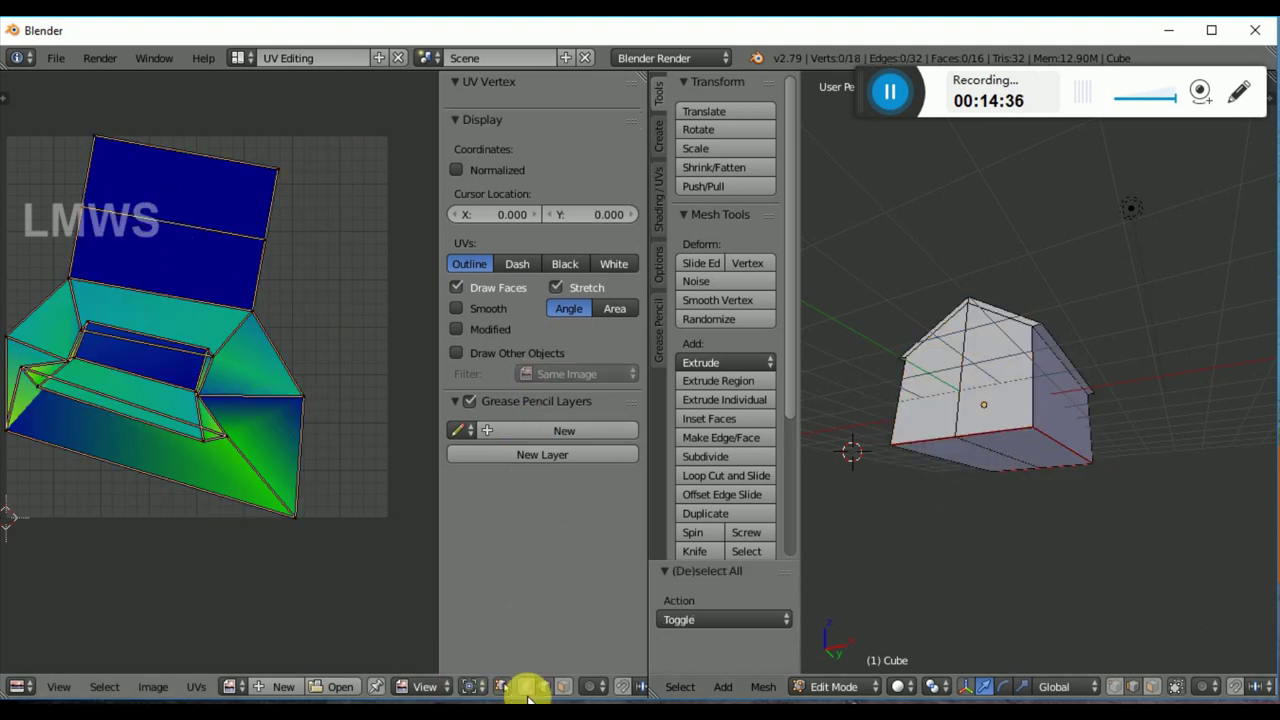
right_click(207, 285)
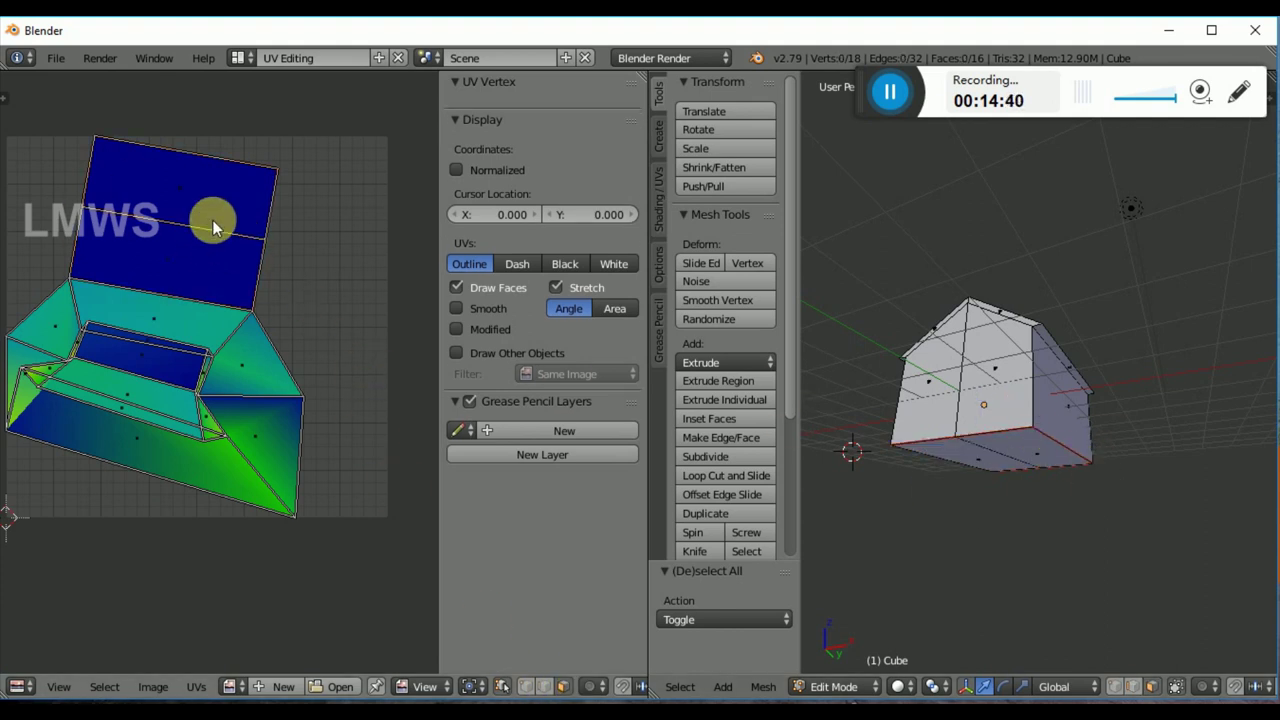
scroll(1035, 446, up, 2)
key(a)
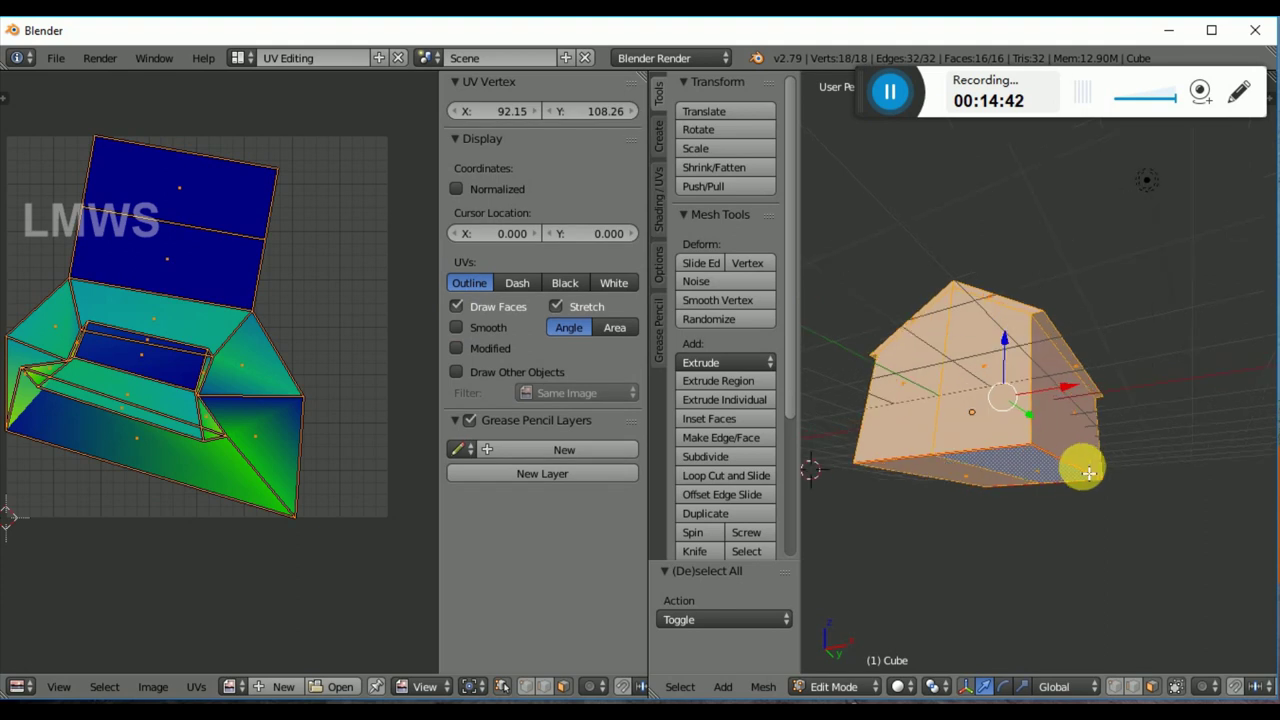
key(a)
scroll(1007, 475, down, 1)
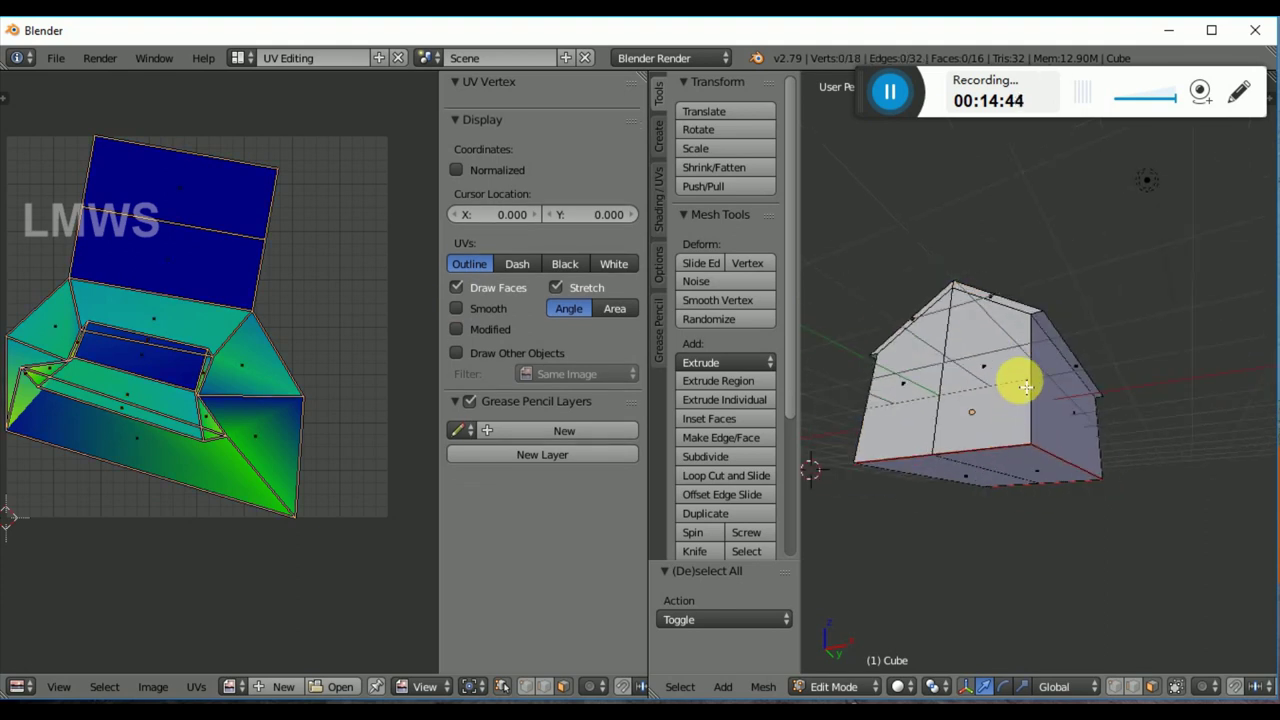
middle_drag(1041, 379, 1098, 343)
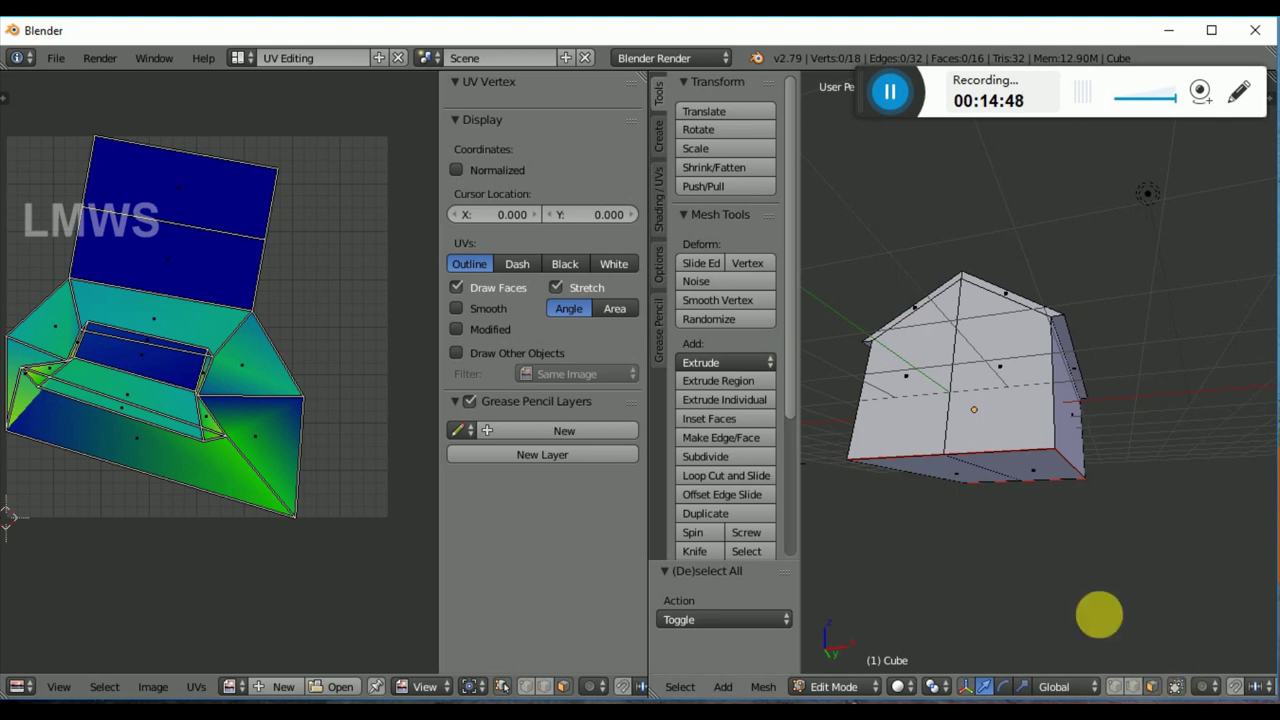
click(1133, 688)
click(1050, 405)
scroll(1062, 390, up, 3)
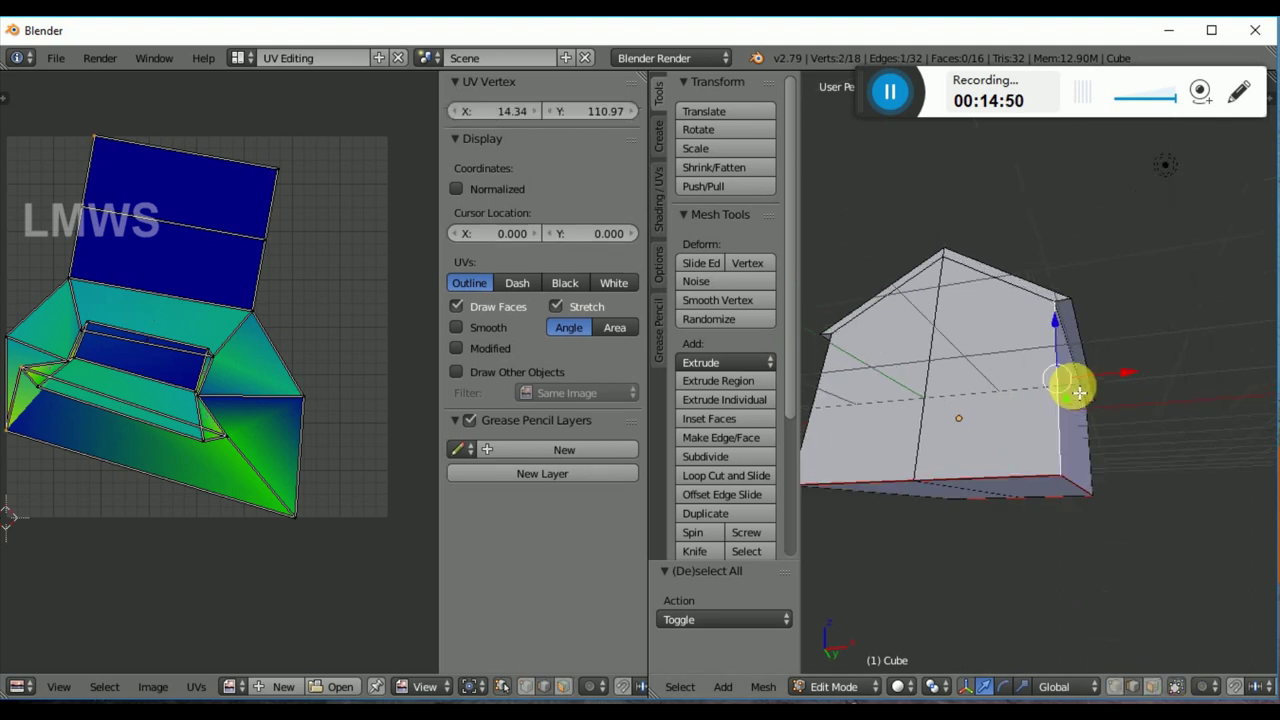
shift+click(923, 237)
shift+click(889, 251)
middle_drag(889, 251, 907, 285)
shift+click(866, 280)
scroll(860, 366, down, 2)
middle_drag(877, 371, 937, 411)
key(ctrl+e)
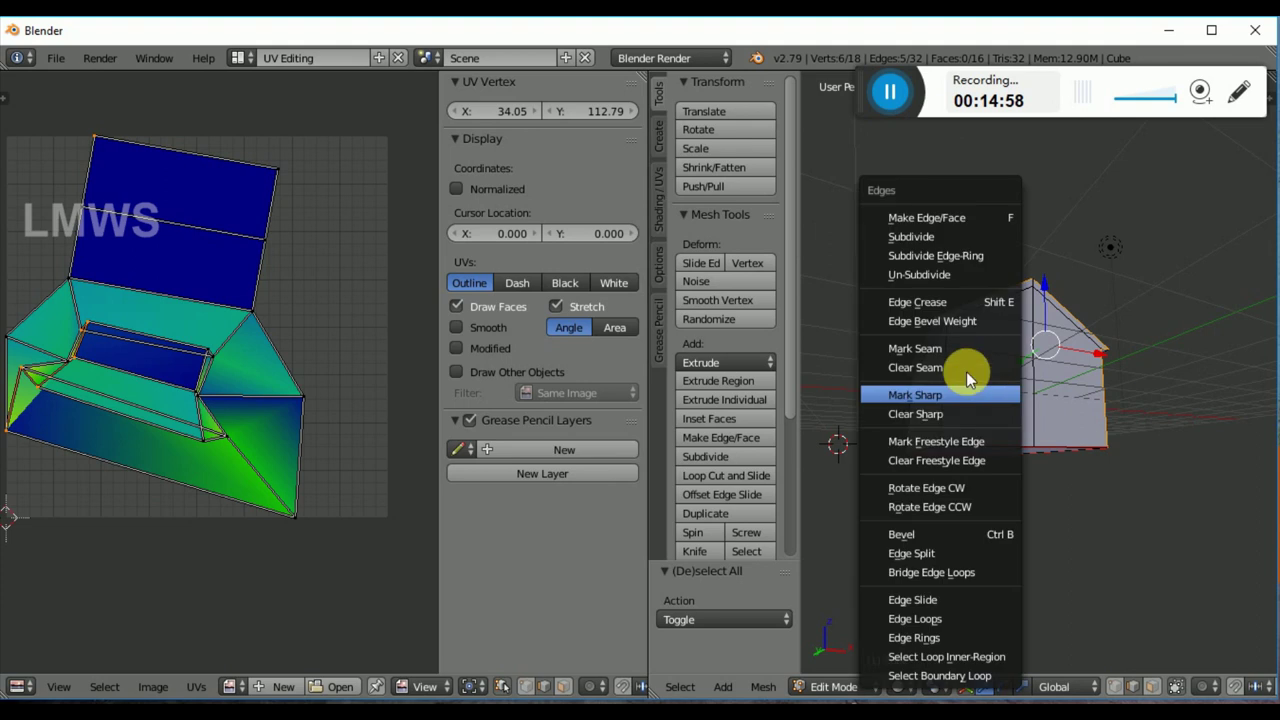
click(937, 342)
Step: Mark seams on the roof apex and eave edges on the other side
key(a)
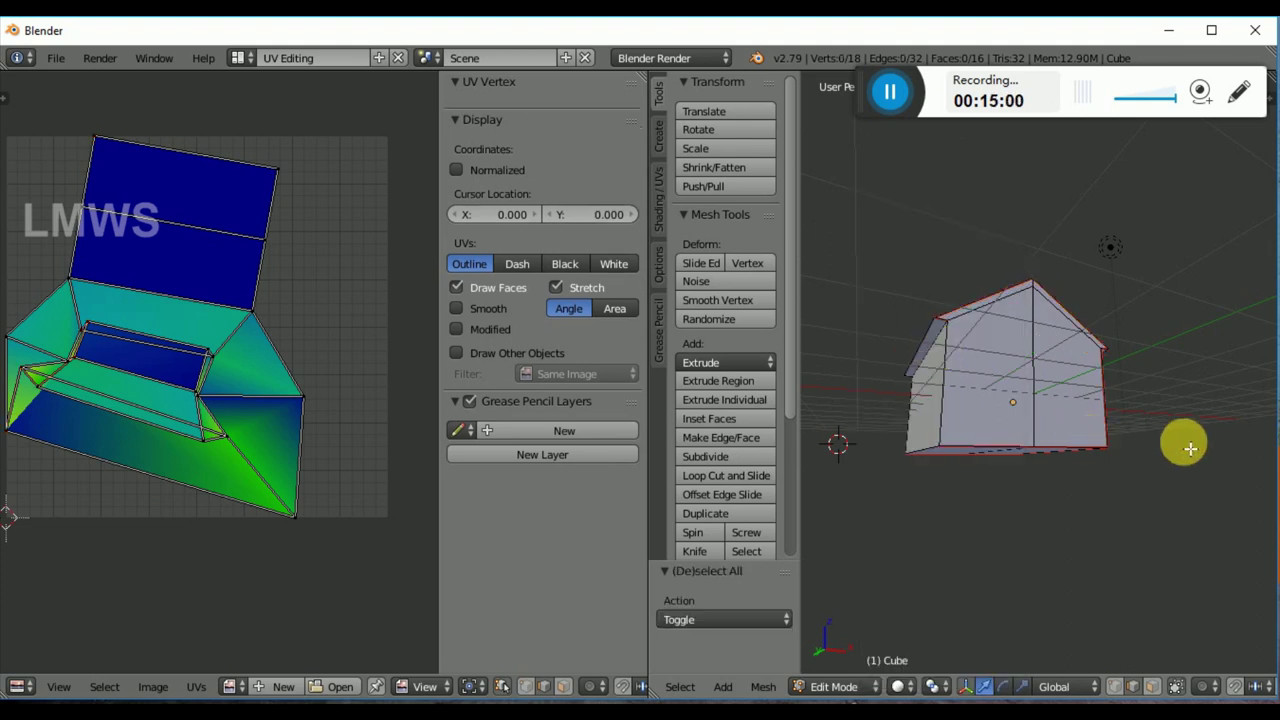
middle_drag(1180, 440, 1237, 480)
scroll(1203, 449, up, 3)
middle_drag(1166, 433, 854, 437)
right_click(1035, 395)
shift+right_click(1116, 294)
shift+right_click(1203, 338)
scroll(1223, 354, up, 5)
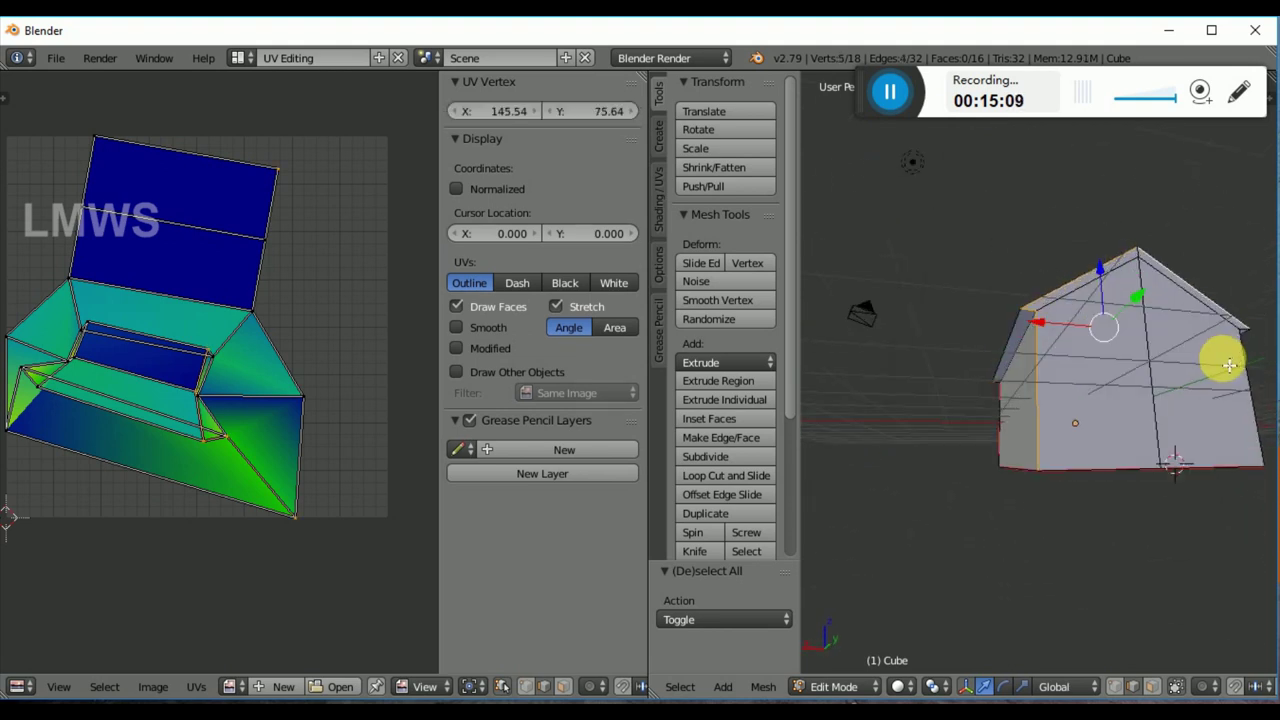
shift+right_click(1201, 429)
scroll(1190, 450, down, 3)
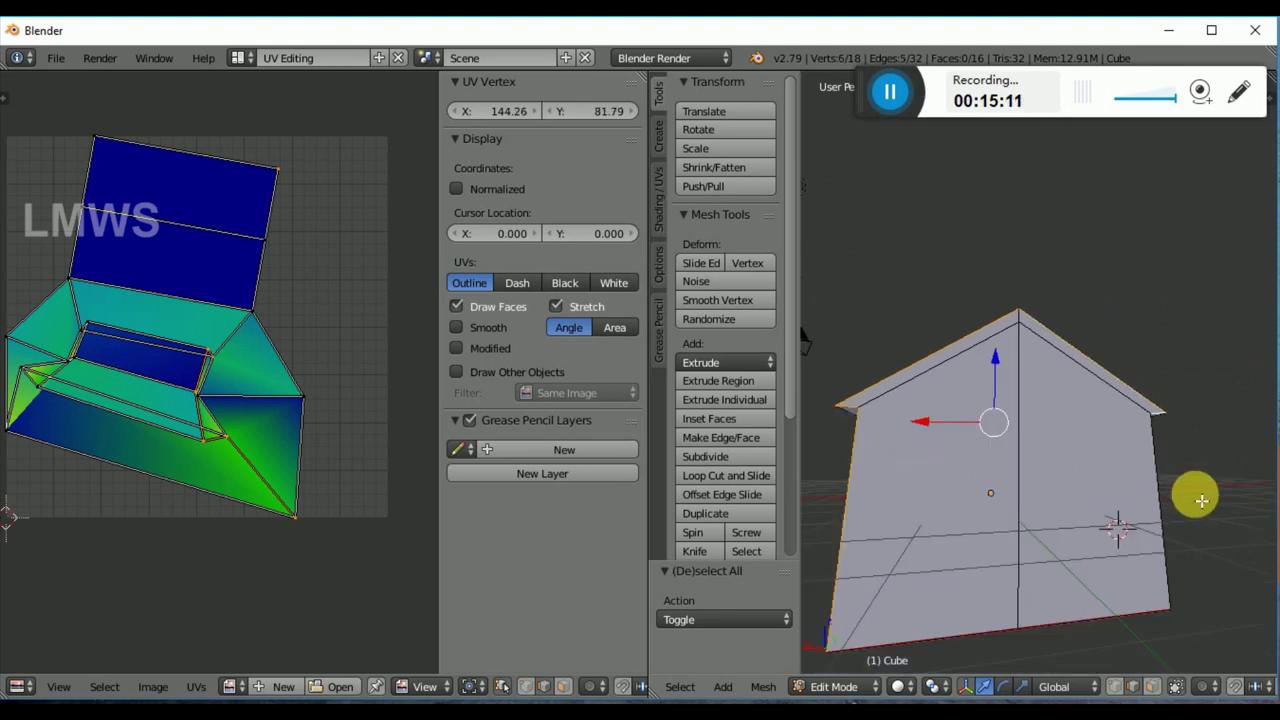
key(ctrl+e)
click(1165, 348)
Step: Unwrap the whole mesh into a cross-shaped net with gables flanking the panel column
key(a)
key(u)
click(1088, 396)
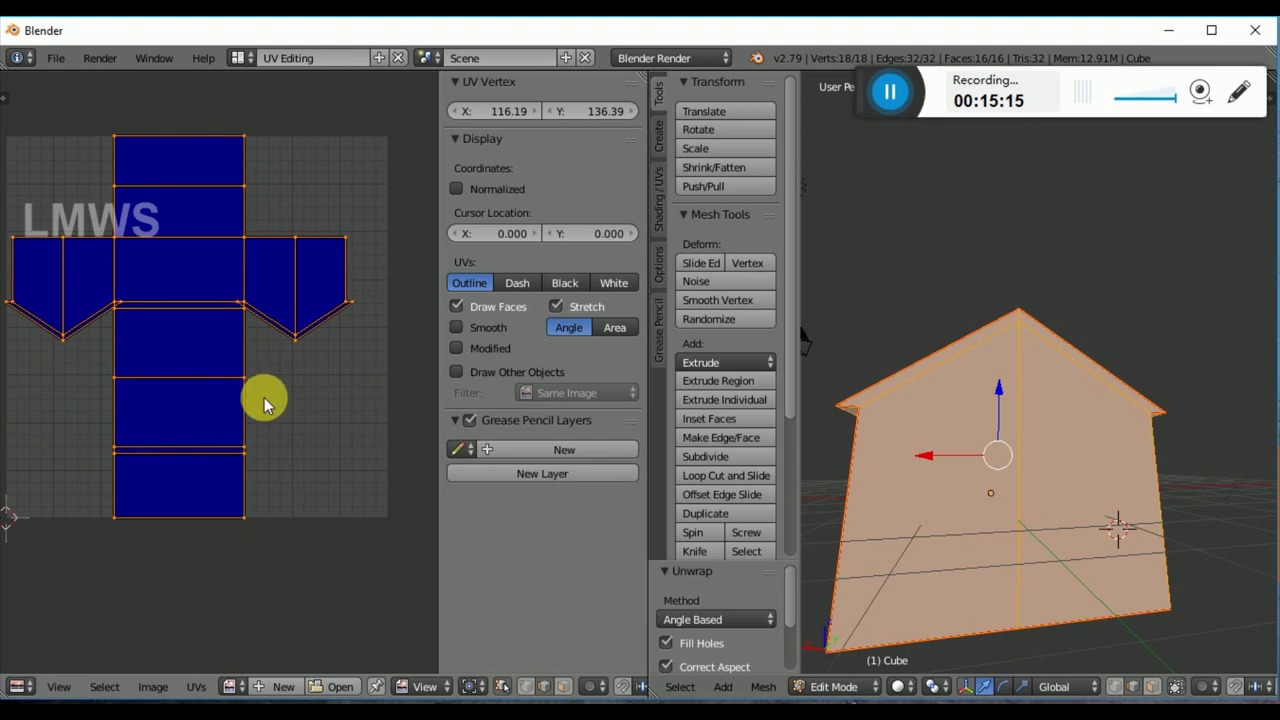
Step: Mark a seam on an edge along the roof and unwrap the mesh
scroll(963, 483, down, 3)
middle_drag(963, 483, 971, 386)
scroll(1000, 563, up, 2)
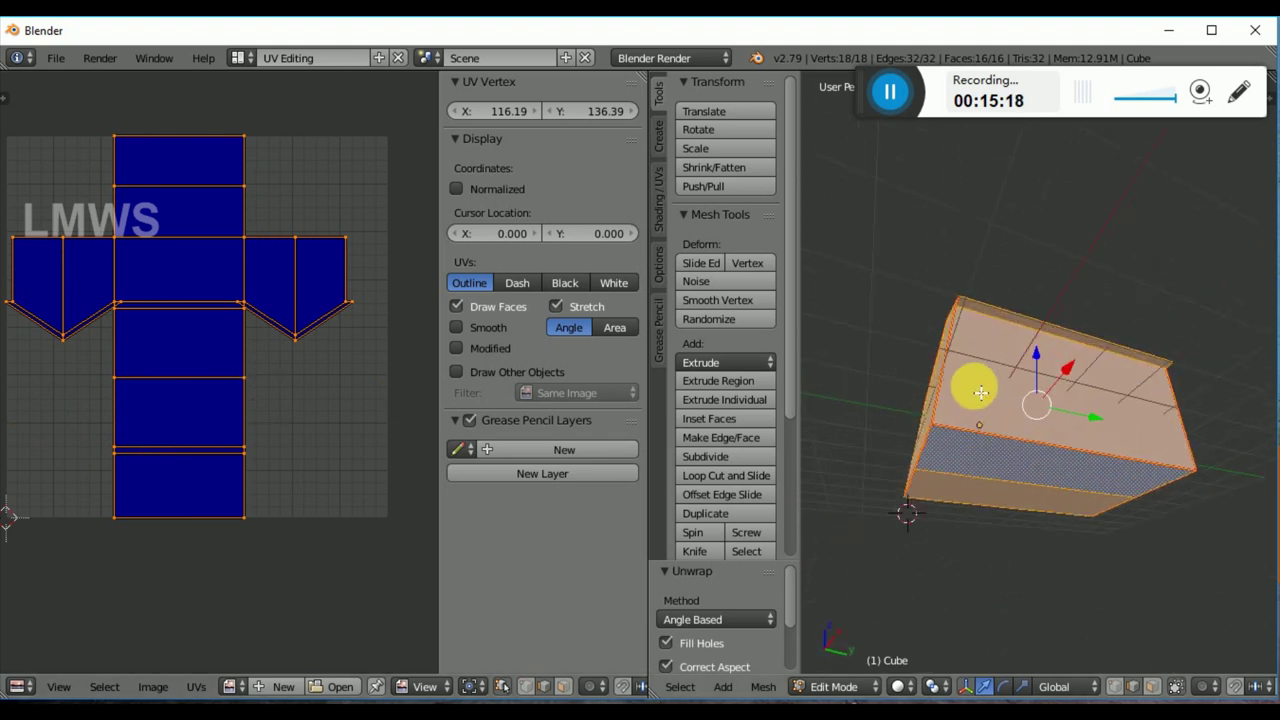
key(a)
scroll(1106, 380, up, 5)
scroll(1116, 387, down, 4)
middle_drag(1089, 417, 1010, 403)
scroll(1113, 431, up, 2)
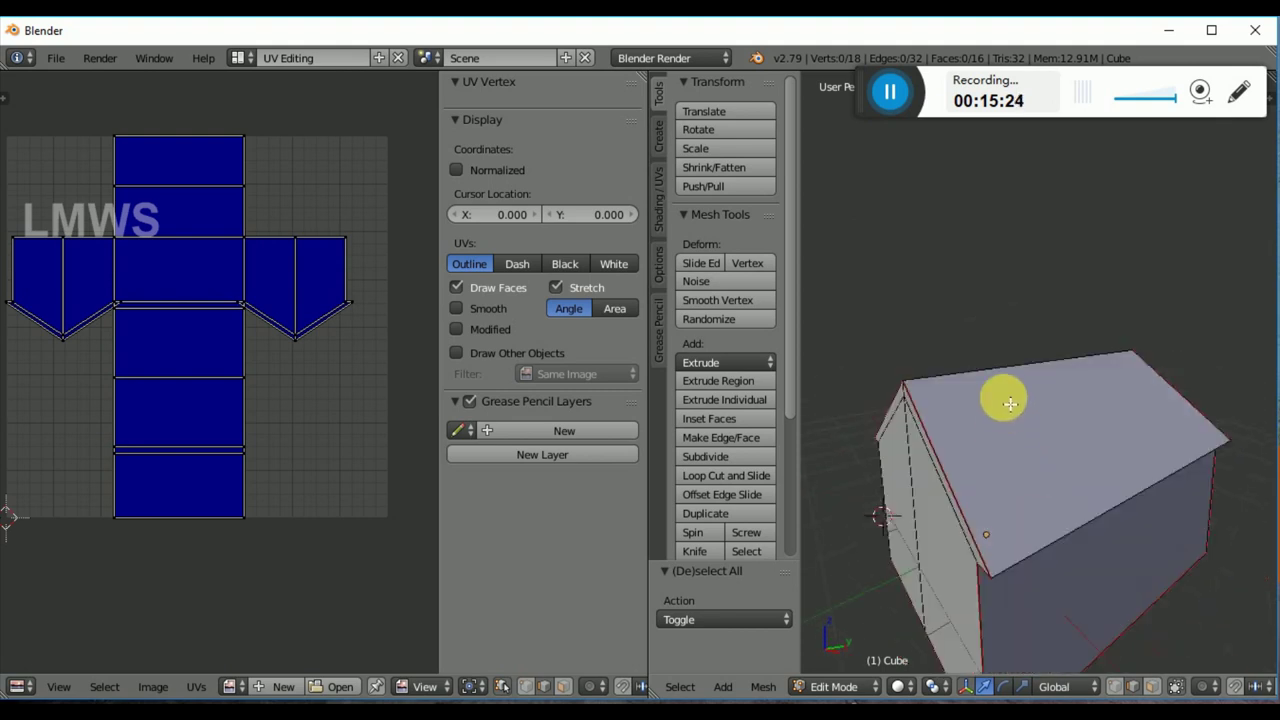
scroll(312, 351, up, 1)
middle_drag(1086, 516, 980, 334)
right_click(1069, 451)
key(a)
right_click(1023, 274)
middle_drag(1023, 274, 1046, 498)
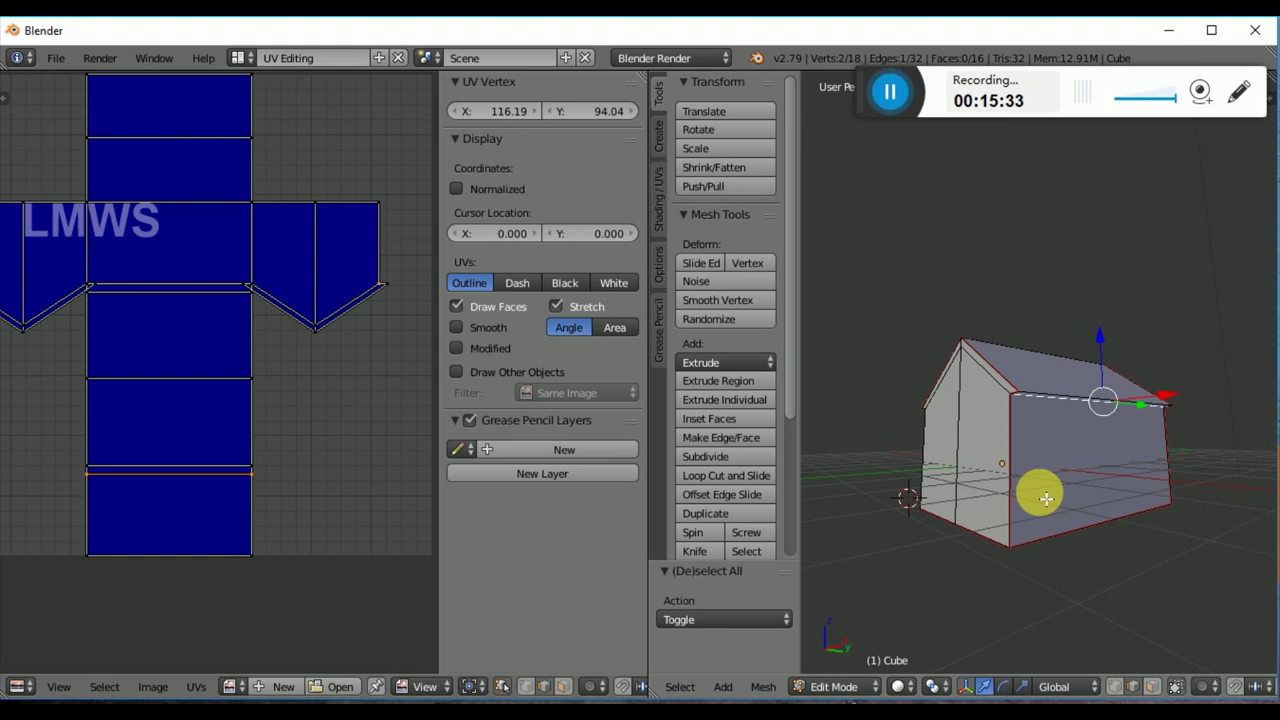
key(ctrl+e)
click(988, 347)
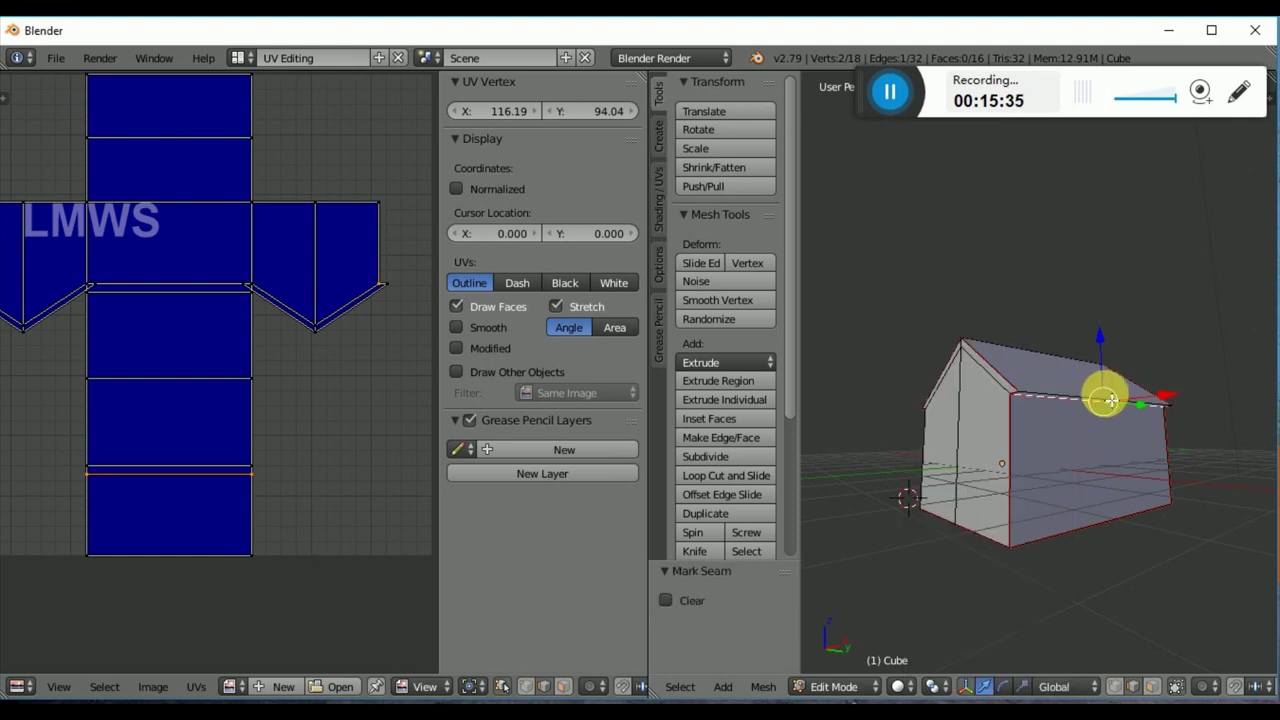
key(a)
key(u)
click(1104, 394)
Step: Clear the seam from that roof edge and re-unwrap the whole mesh
scroll(263, 423, down, 3)
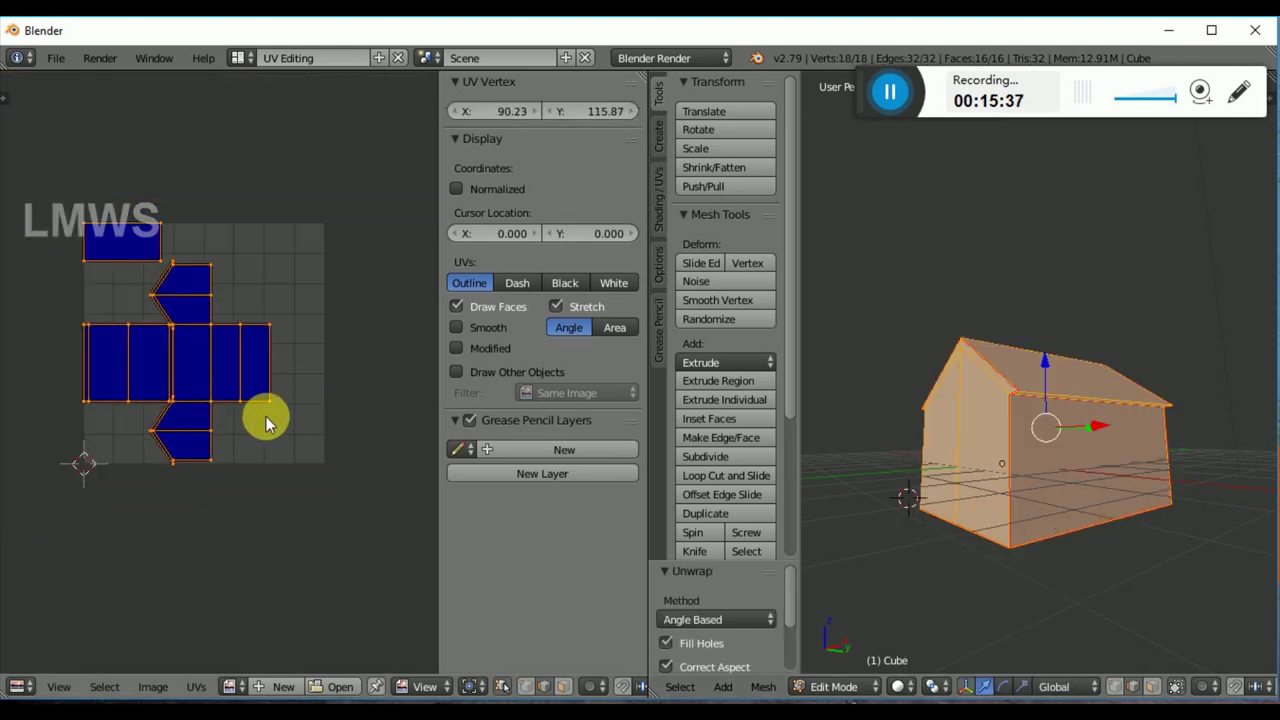
key(a)
scroll(1000, 445, up, 3)
middle_drag(1046, 491, 1006, 317)
middle_drag(940, 346, 1039, 477)
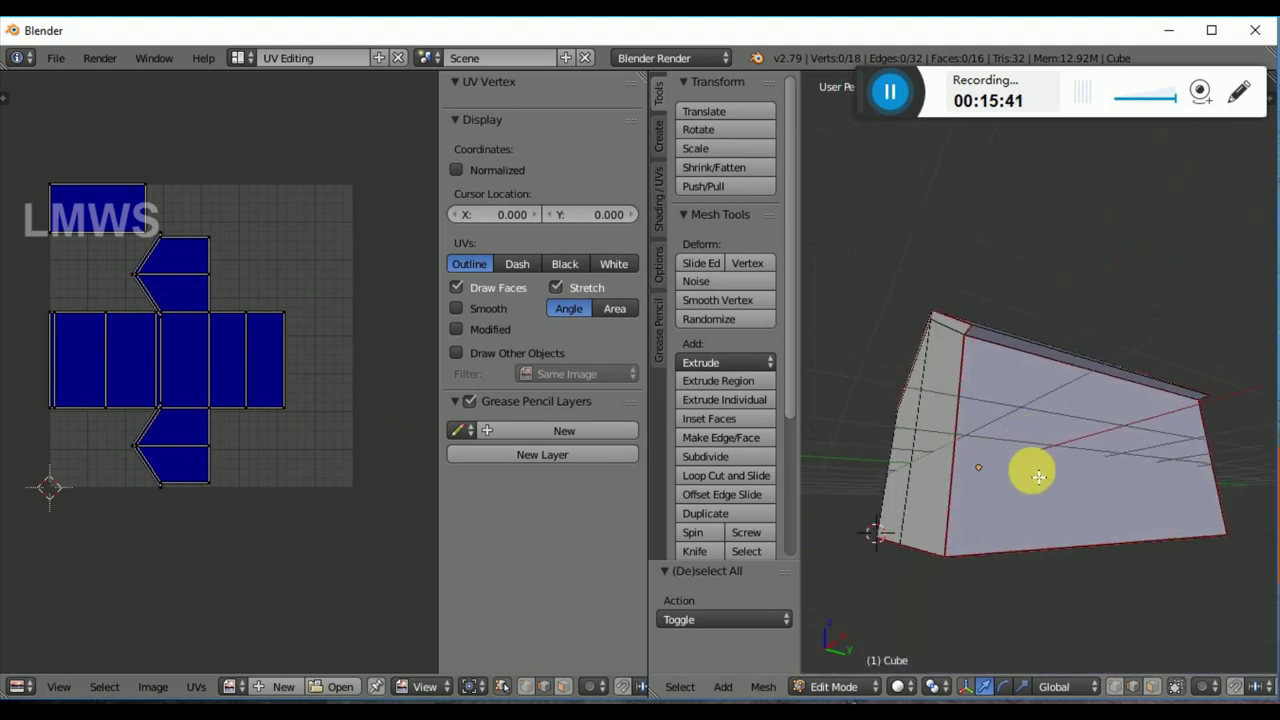
middle_drag(974, 349, 1234, 480)
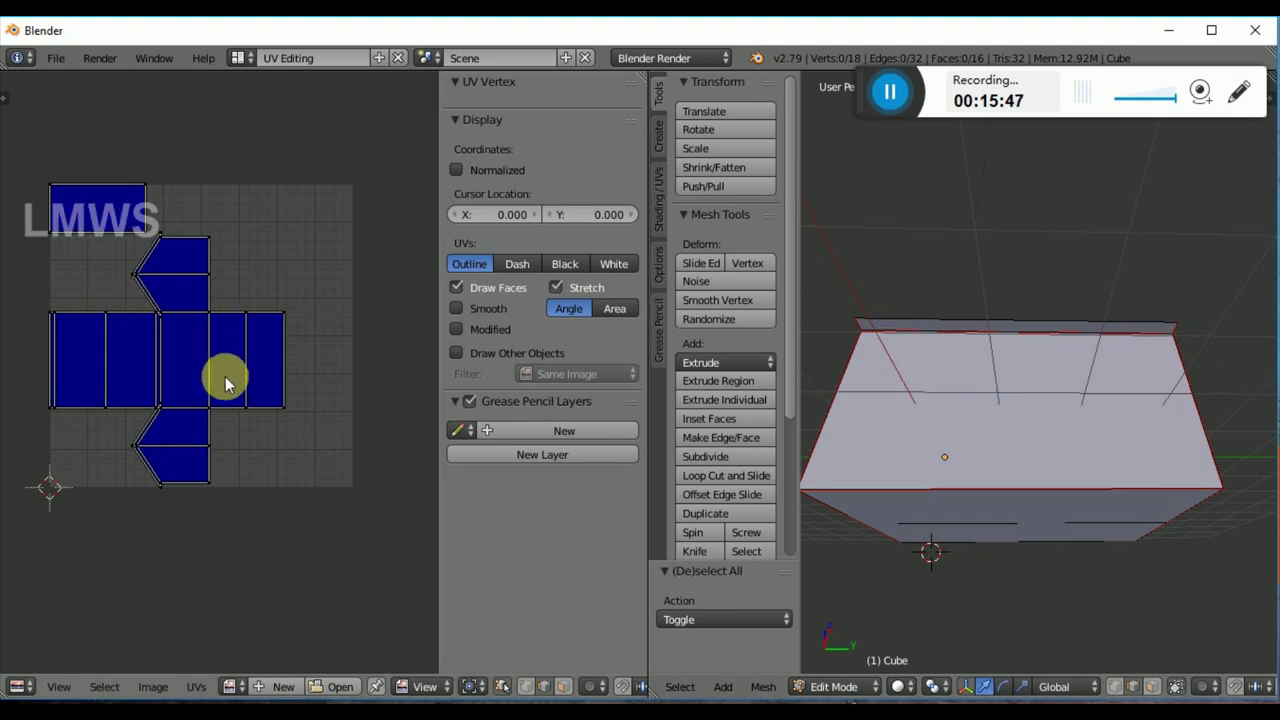
scroll(918, 340, up, 2)
right_click(918, 314)
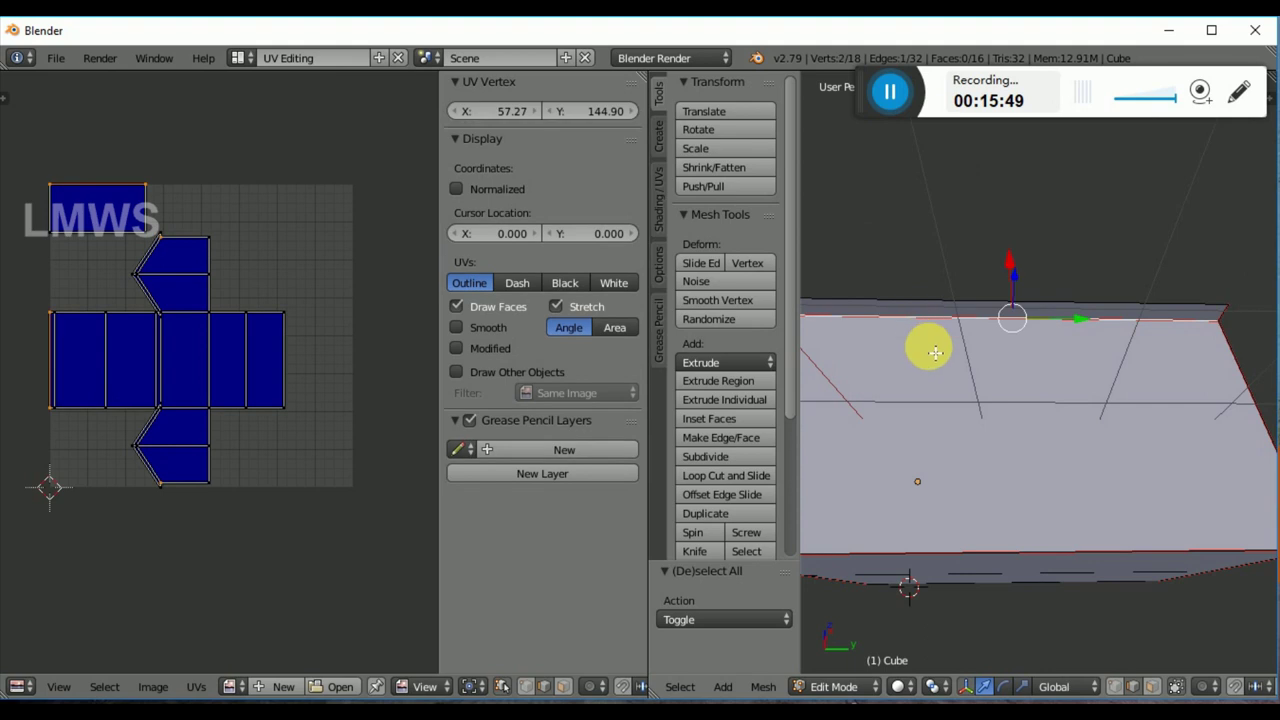
middle_drag(929, 349, 943, 357)
key(ctrl+e)
click(905, 366)
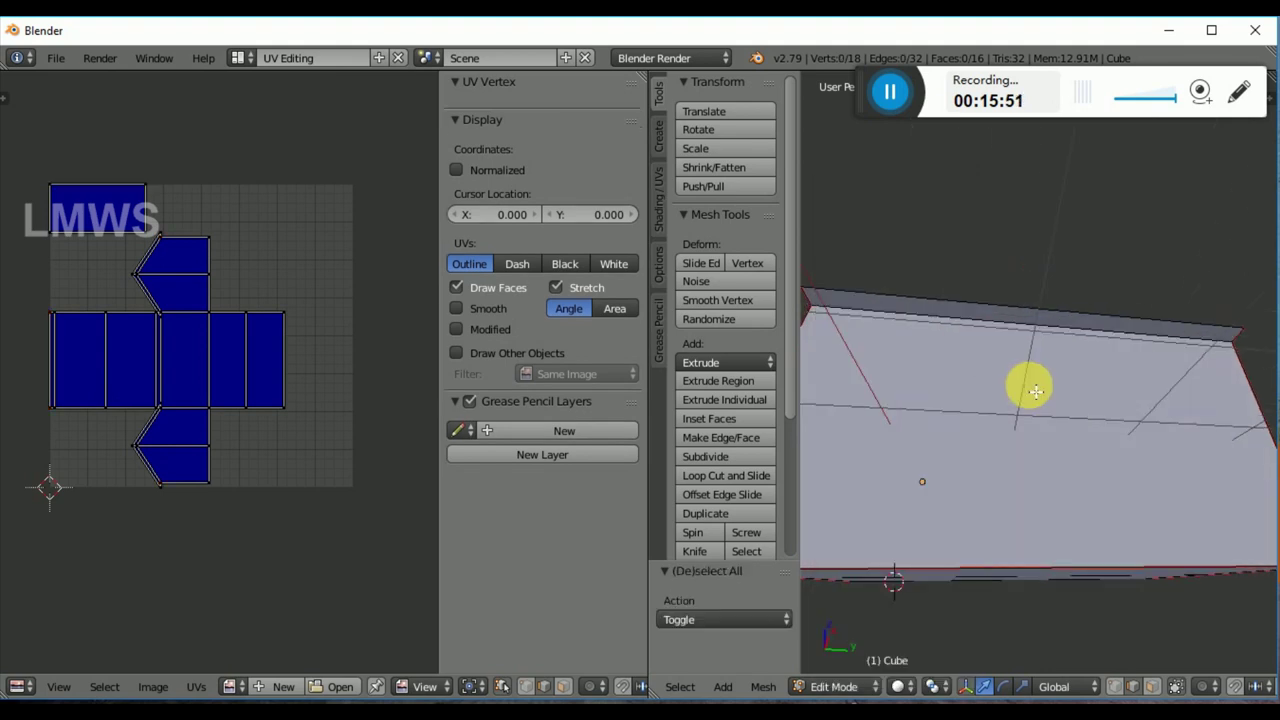
key(a)
key(u)
click(1028, 377)
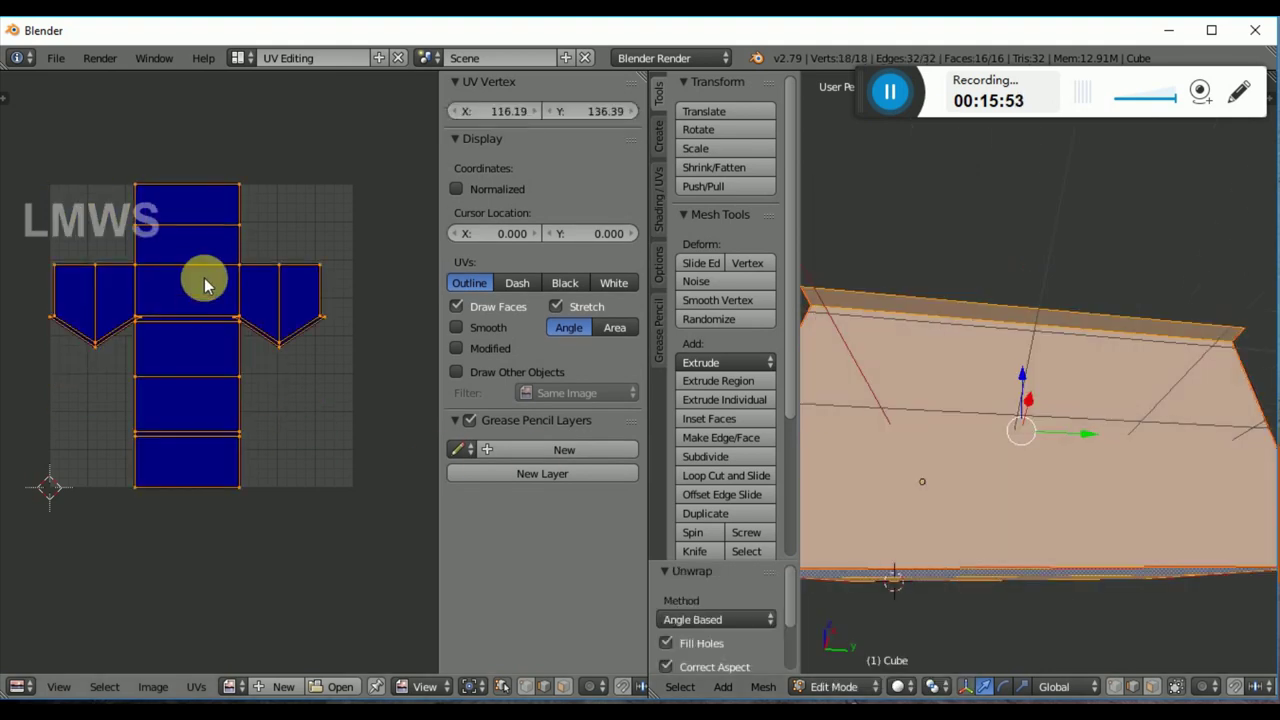
Step: From an angled view, select the vertical wall corner edge
scroll(980, 504, down, 4)
middle_drag(980, 504, 1048, 551)
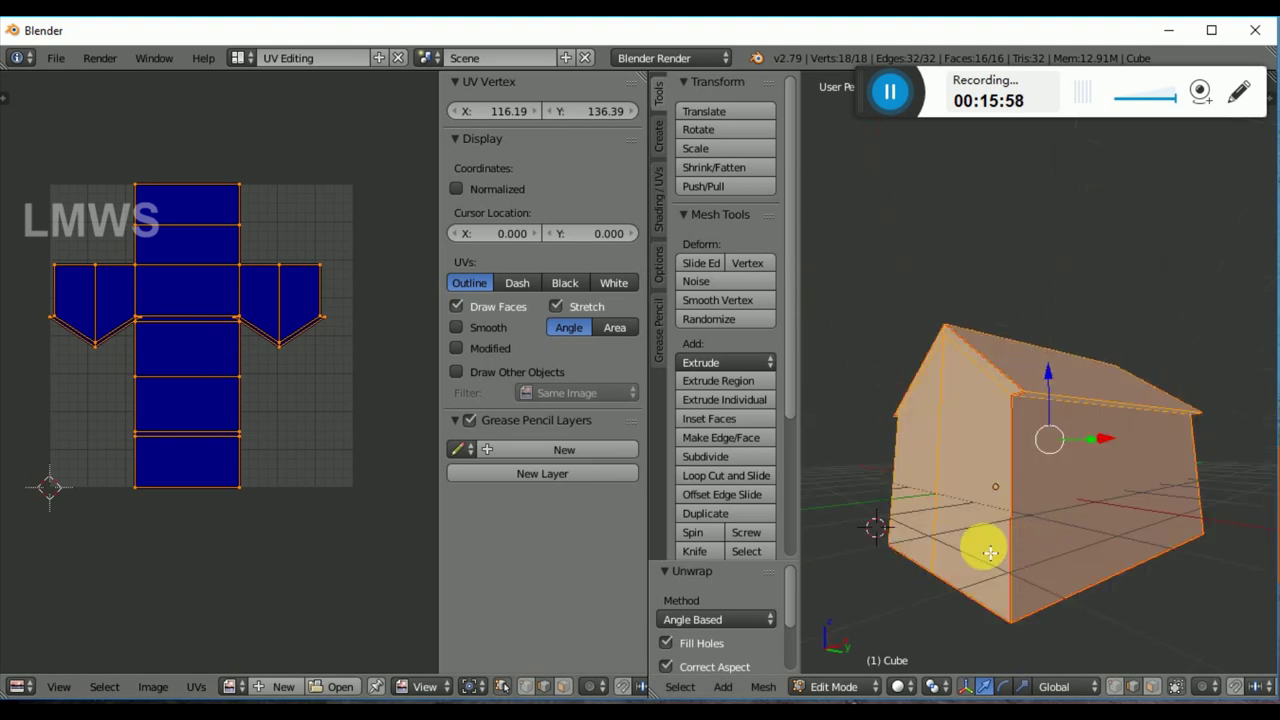
scroll(943, 408, up, 2)
key(a)
middle_drag(957, 514, 1130, 538)
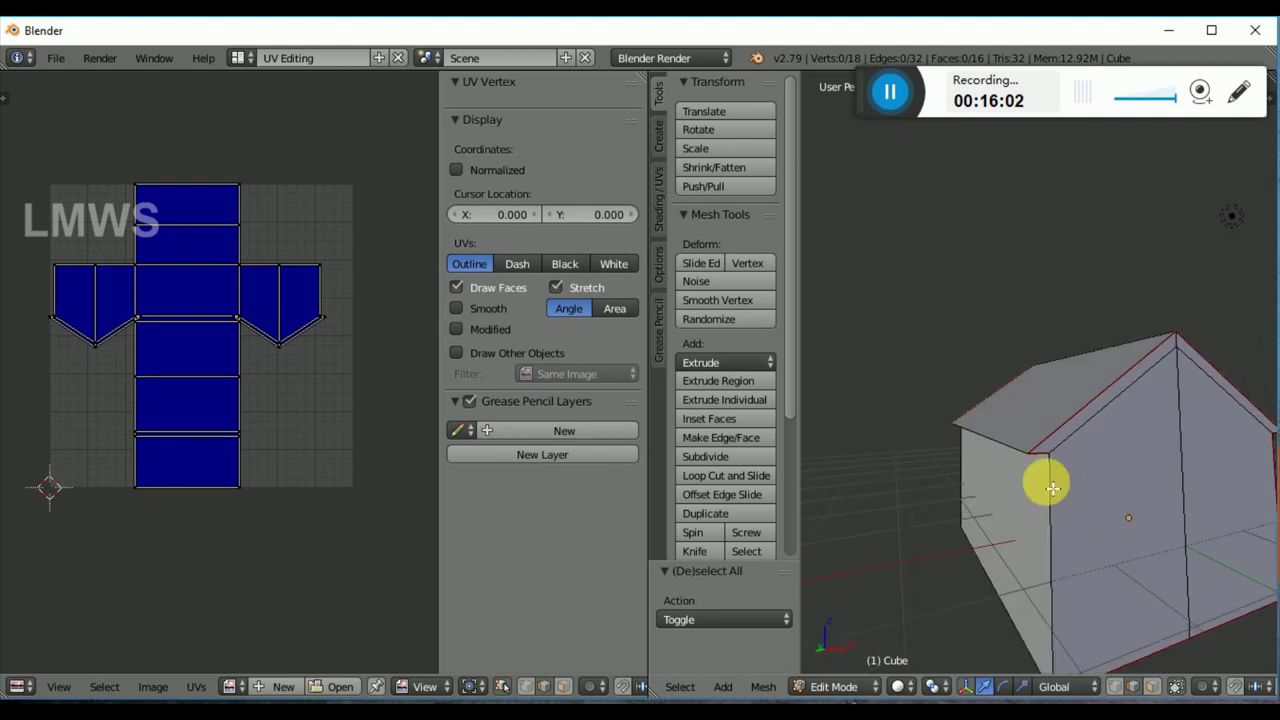
right_click(1058, 527)
Step: Mark the vertical corner edge as a seam and unwrap the mesh
key(ctrl+e)
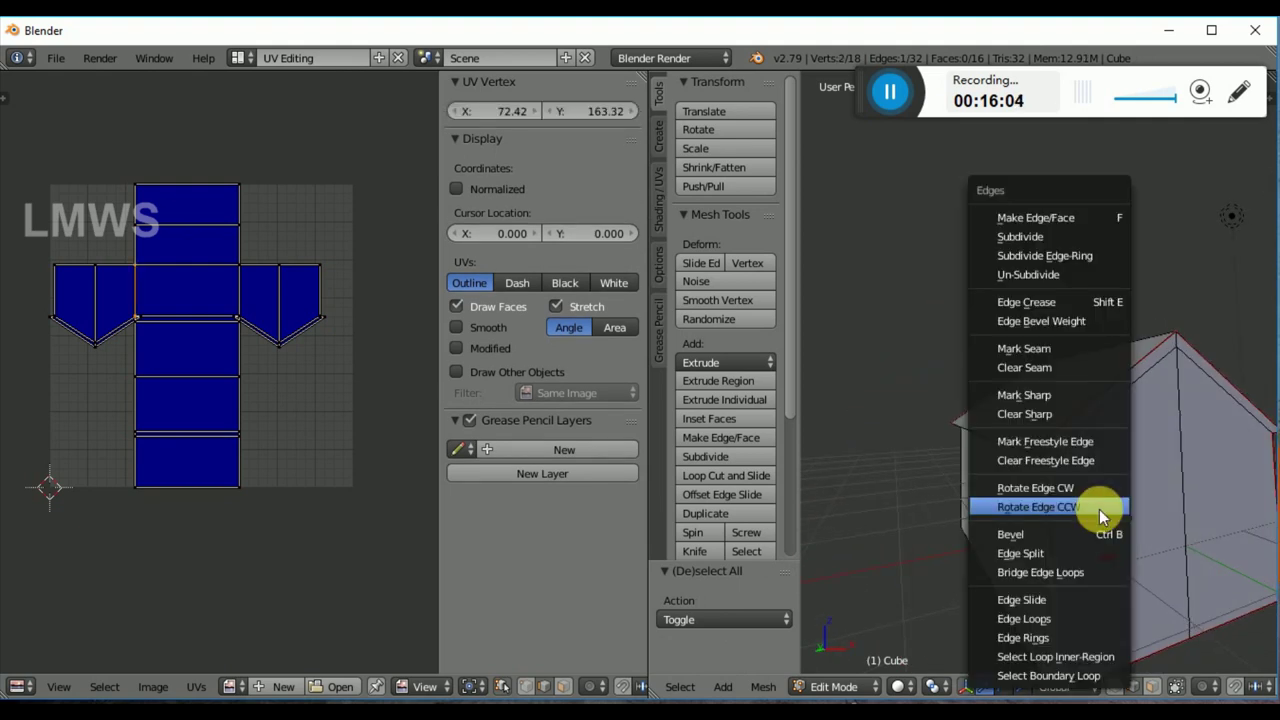
click(1054, 347)
key(a)
key(a)
key(u)
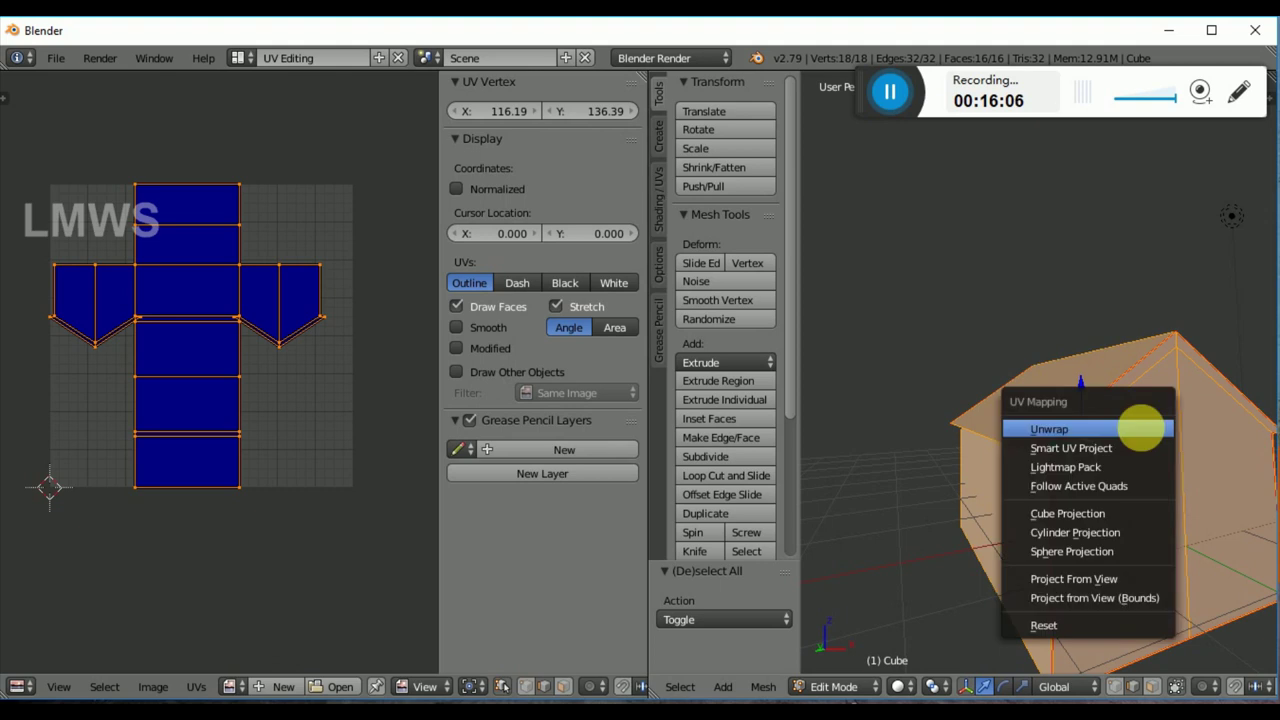
click(1137, 345)
Step: Inspect the house from several angles, then select the whole mesh and mark seams
key(a)
middle_drag(1008, 523, 909, 494)
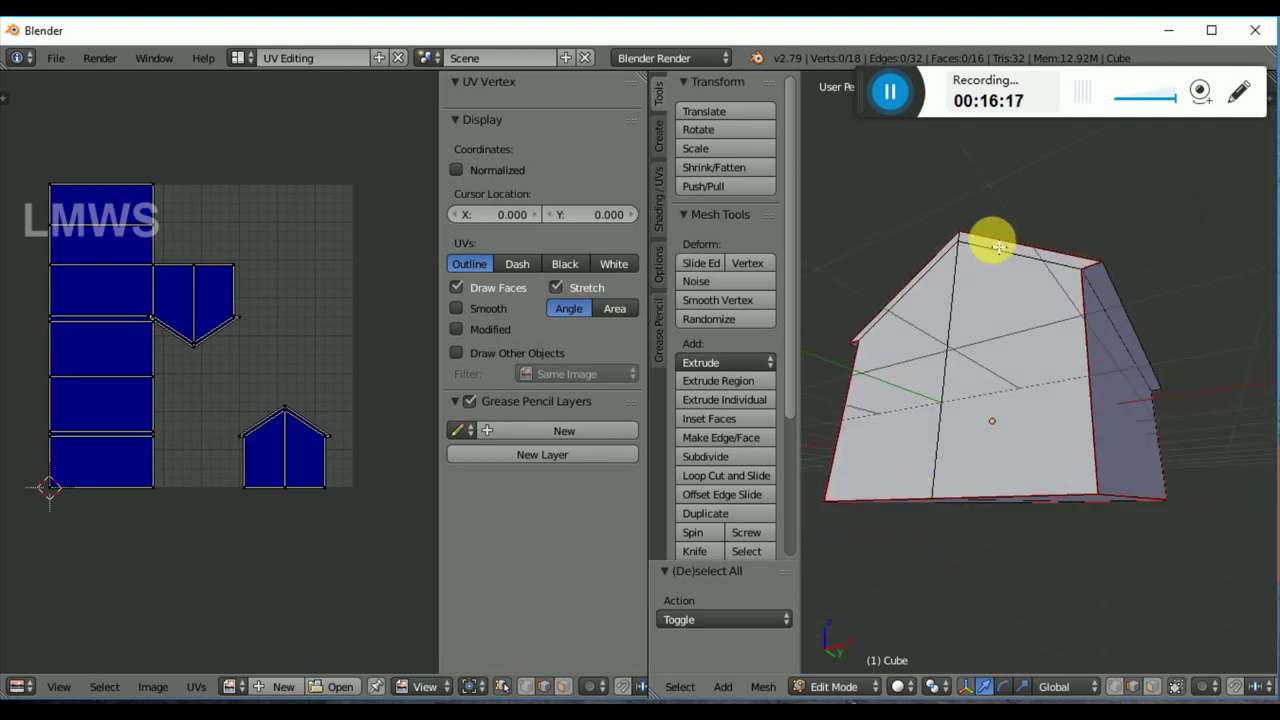
middle_drag(856, 420, 934, 474)
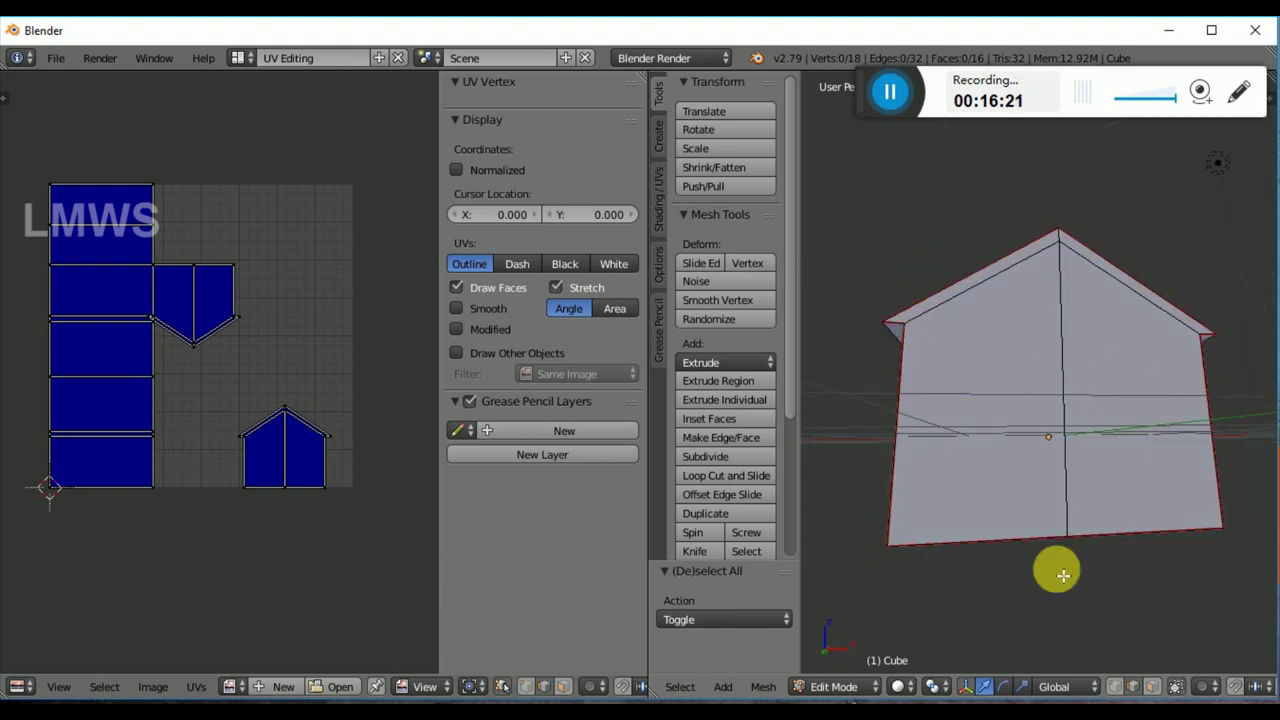
middle_drag(1060, 574, 997, 417)
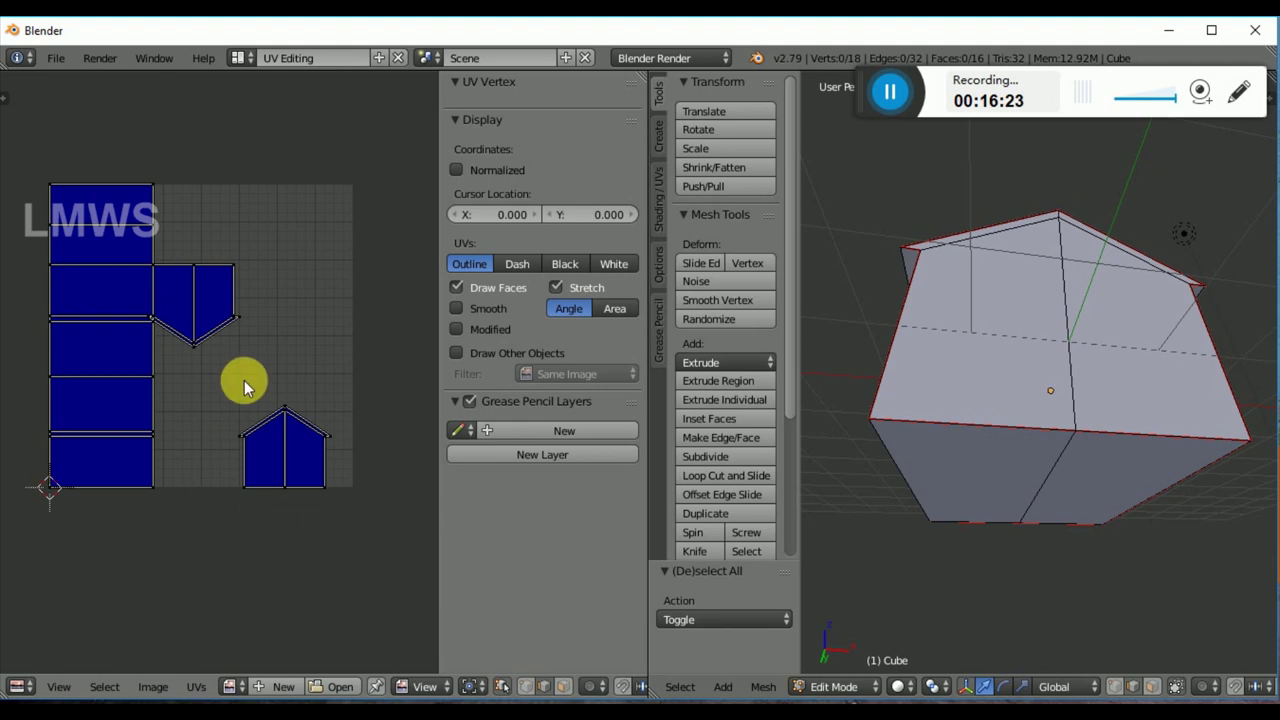
middle_drag(991, 434, 954, 480)
scroll(977, 534, down, 4)
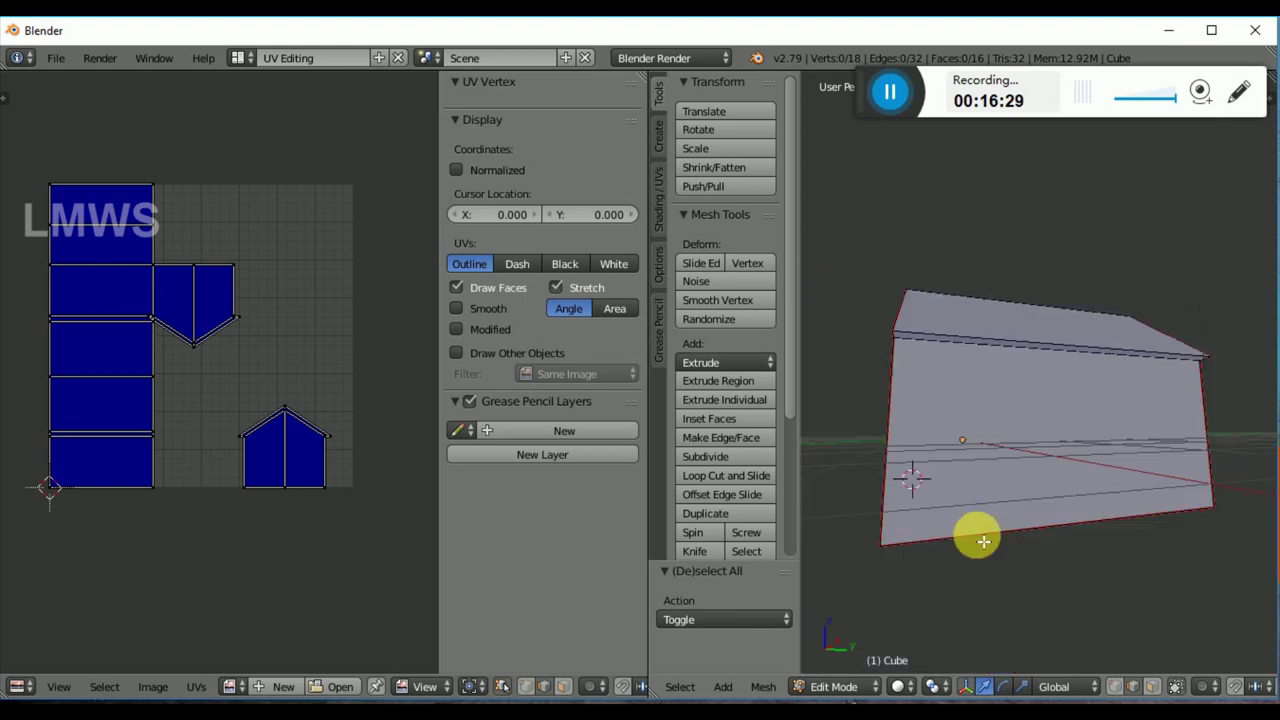
middle_drag(991, 531, 1104, 453)
key(a)
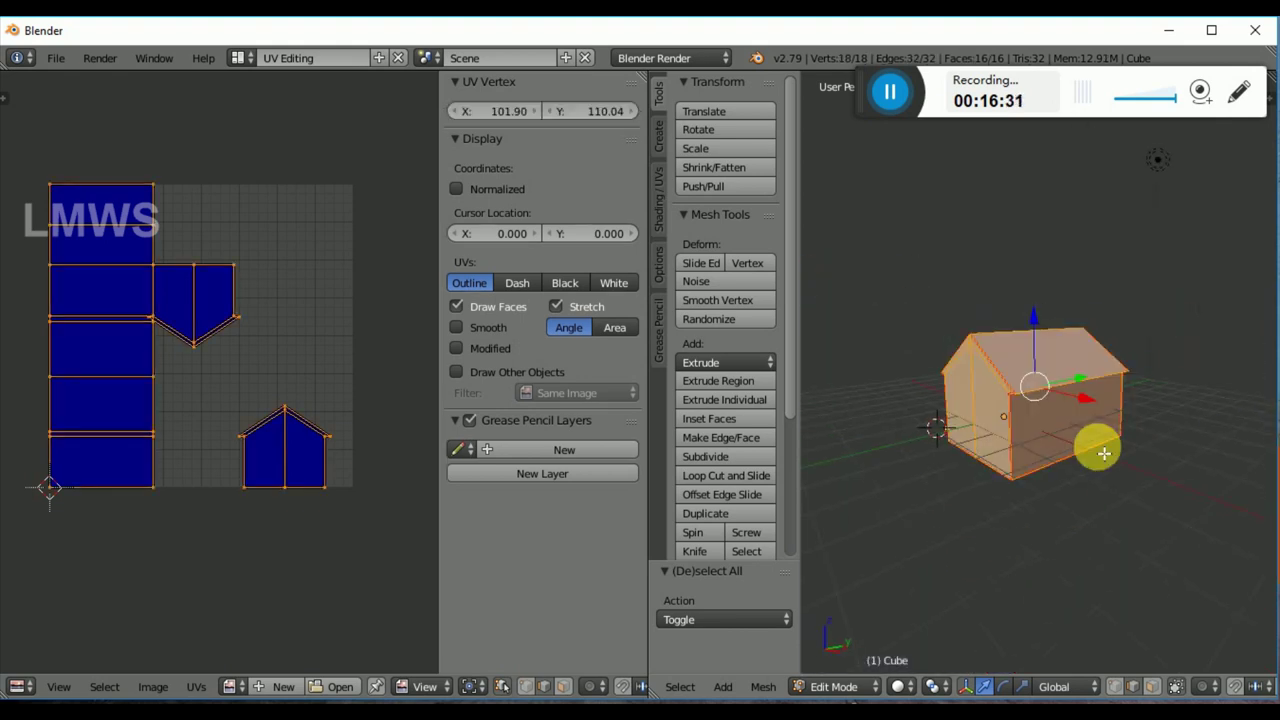
key(ctrl+e)
click(1047, 349)
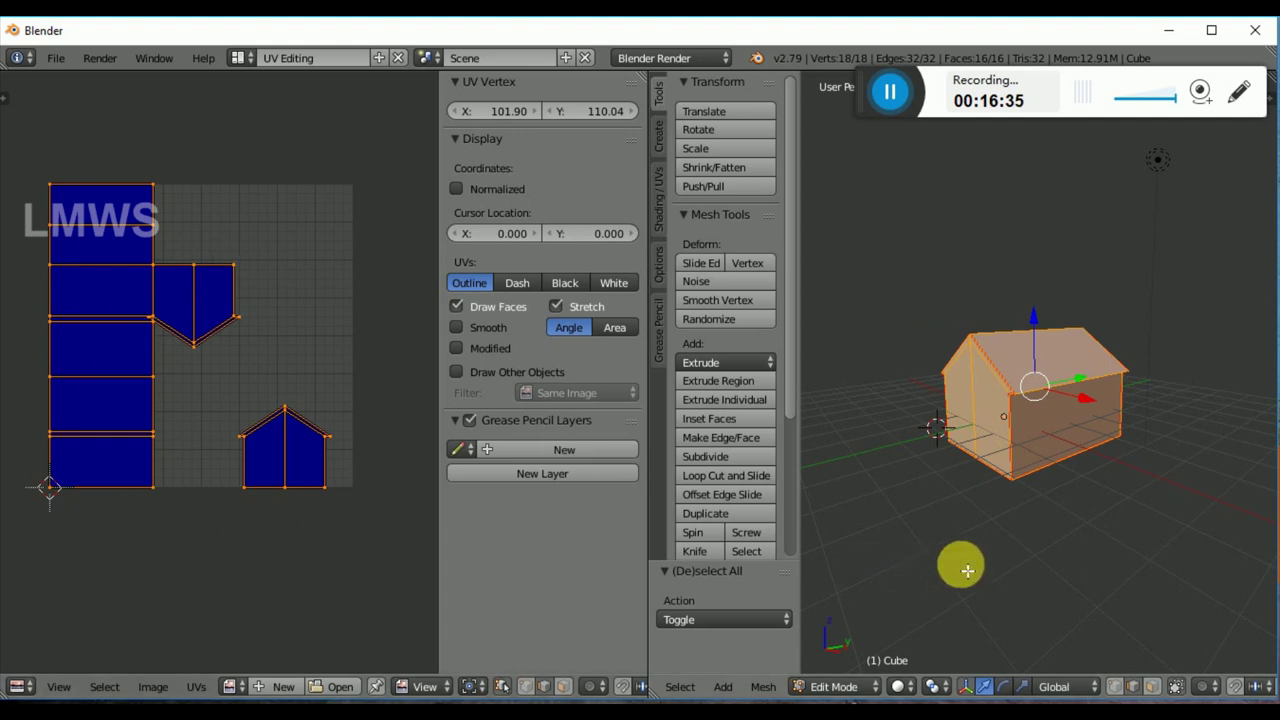
scroll(966, 571, up, 5)
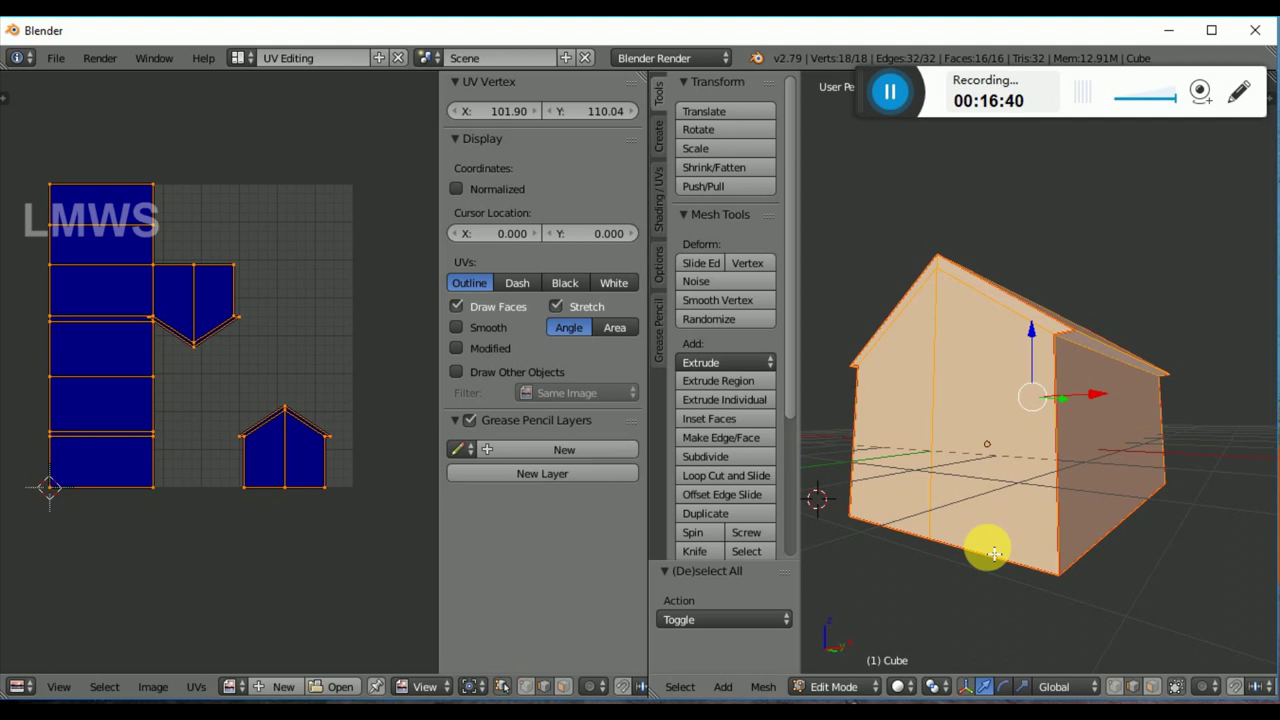
Step: Clear the seam from the house's left vertical wall corner edge
key(a)
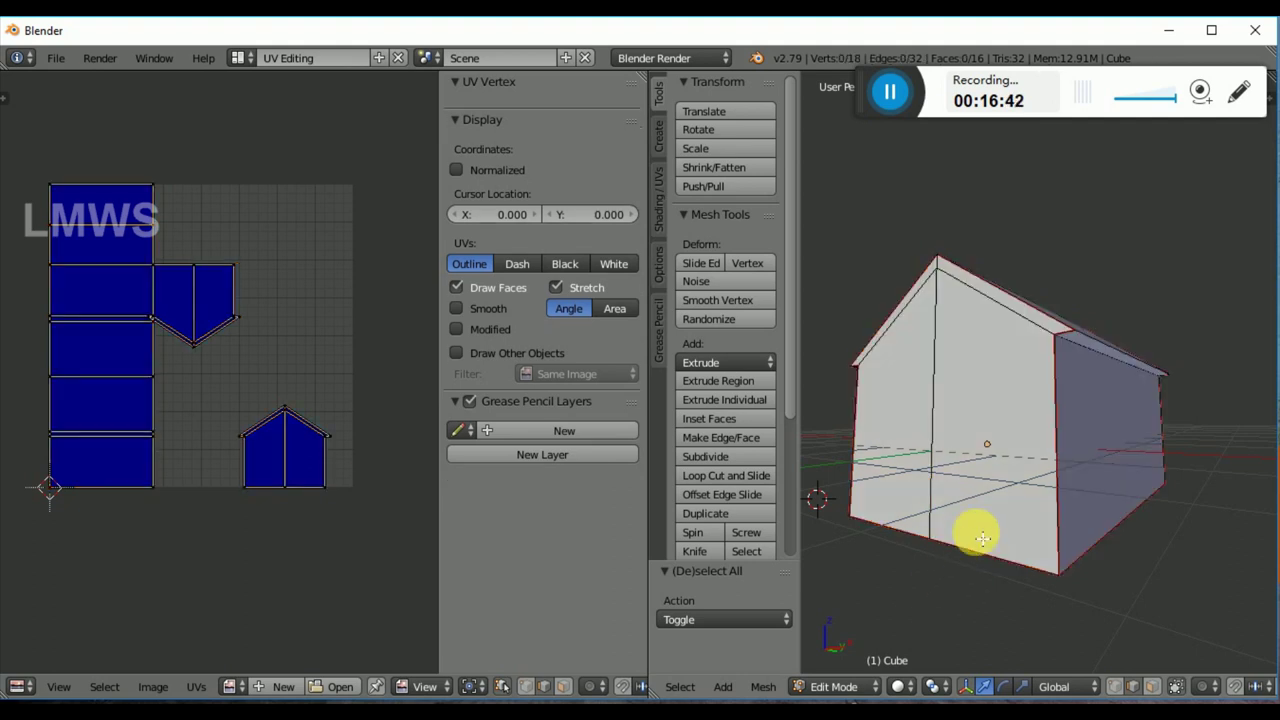
middle_drag(974, 528, 729, 451)
middle_drag(891, 460, 966, 432)
right_click(968, 458)
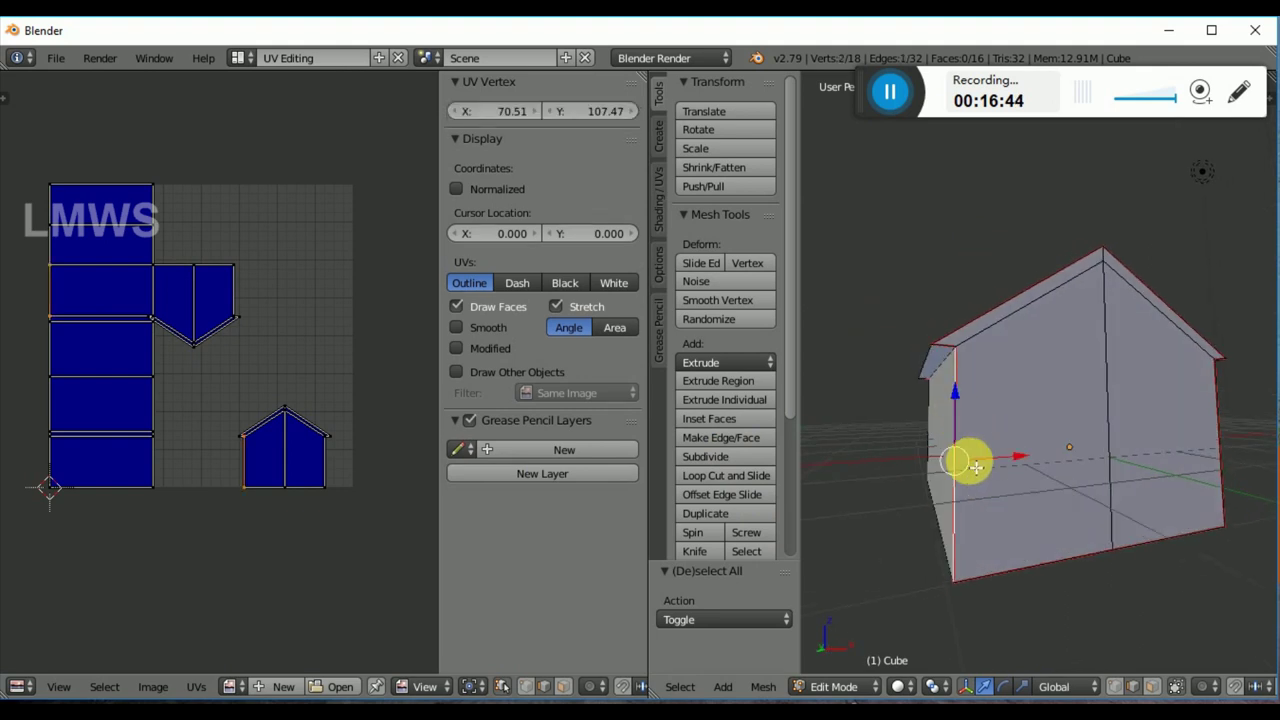
key(ctrl+e)
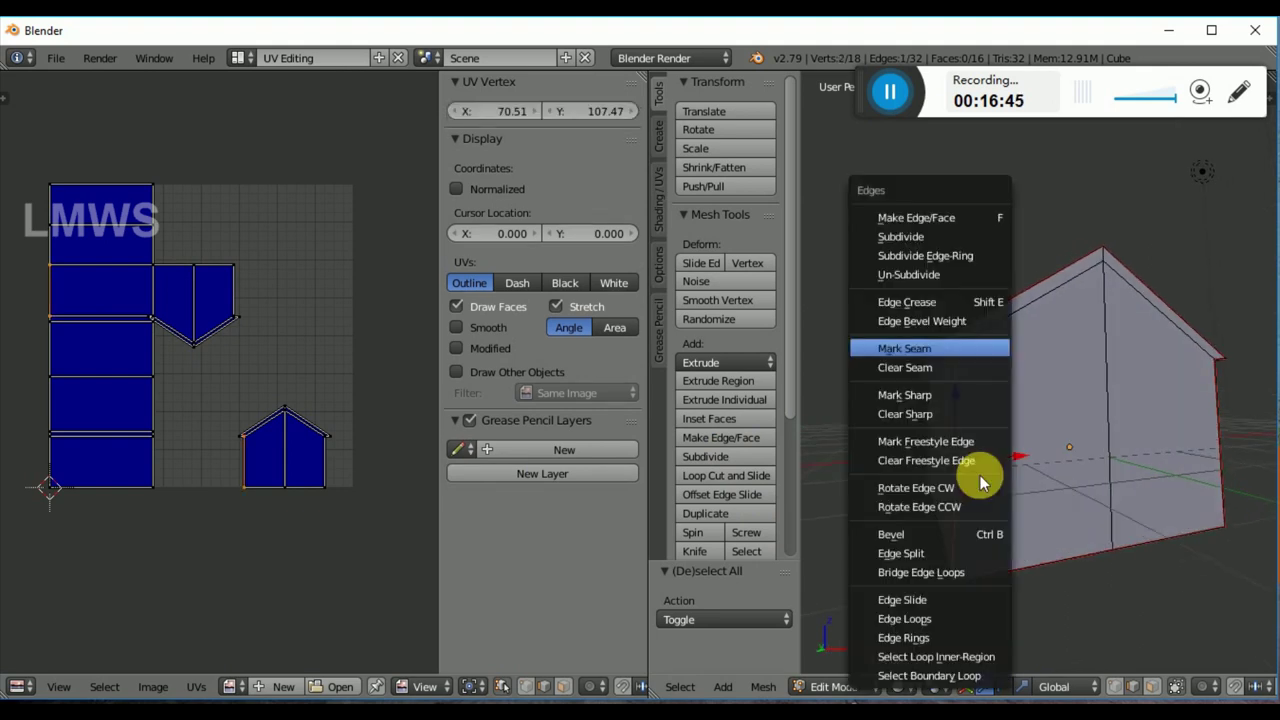
click(925, 369)
Step: Unwrap the whole mesh back into the cross layout, then place the 3D cursor before the house
key(a)
key(a)
key(u)
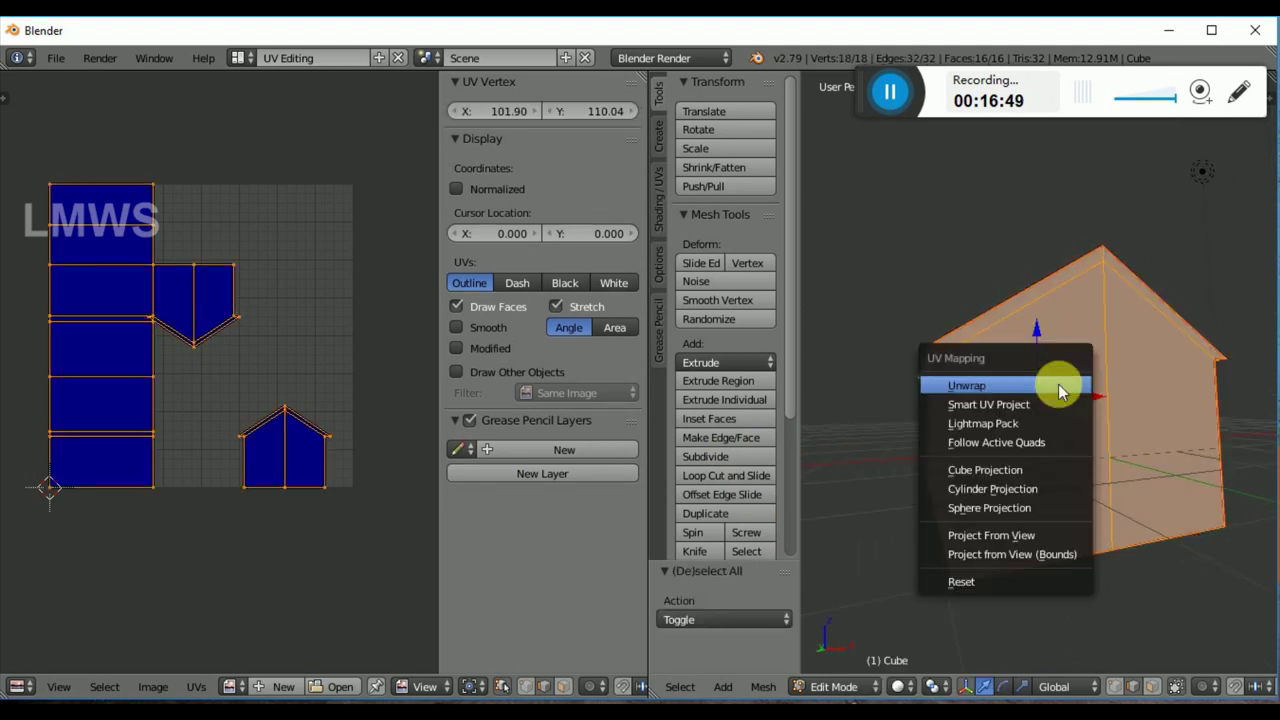
click(1058, 381)
scroll(246, 362, up, 4)
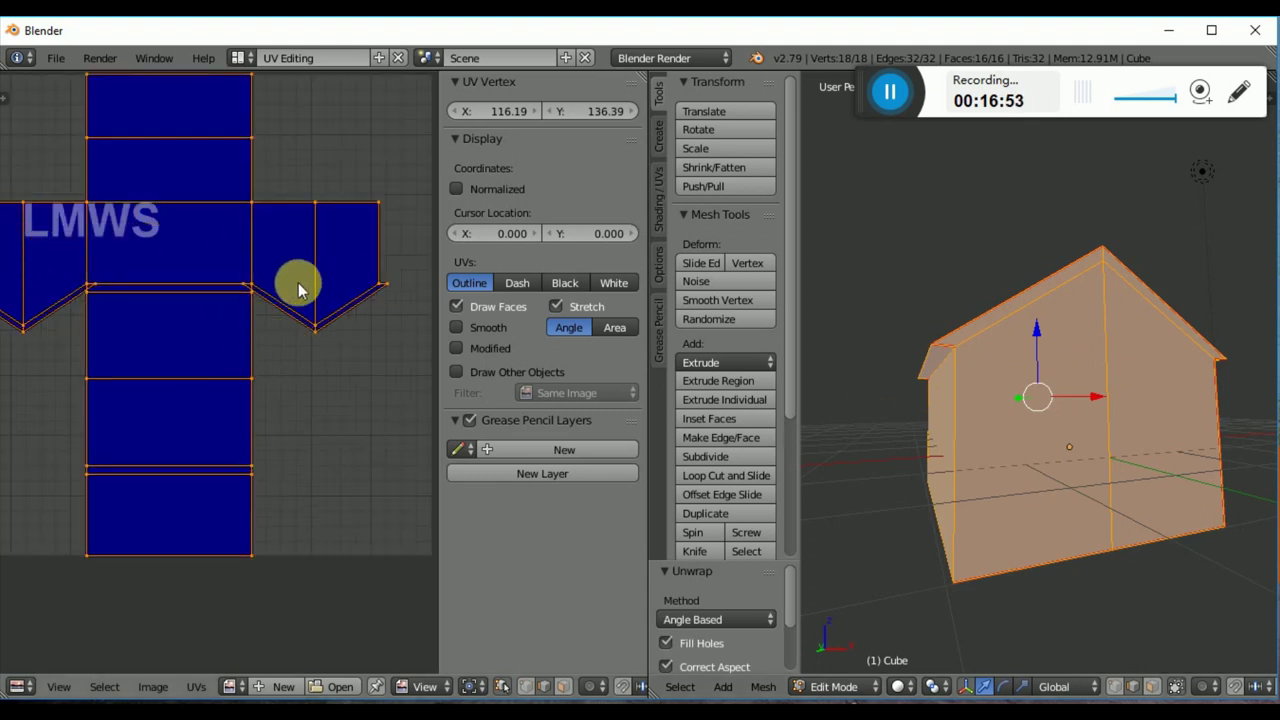
click(862, 566)
scroll(923, 537, down, 3)
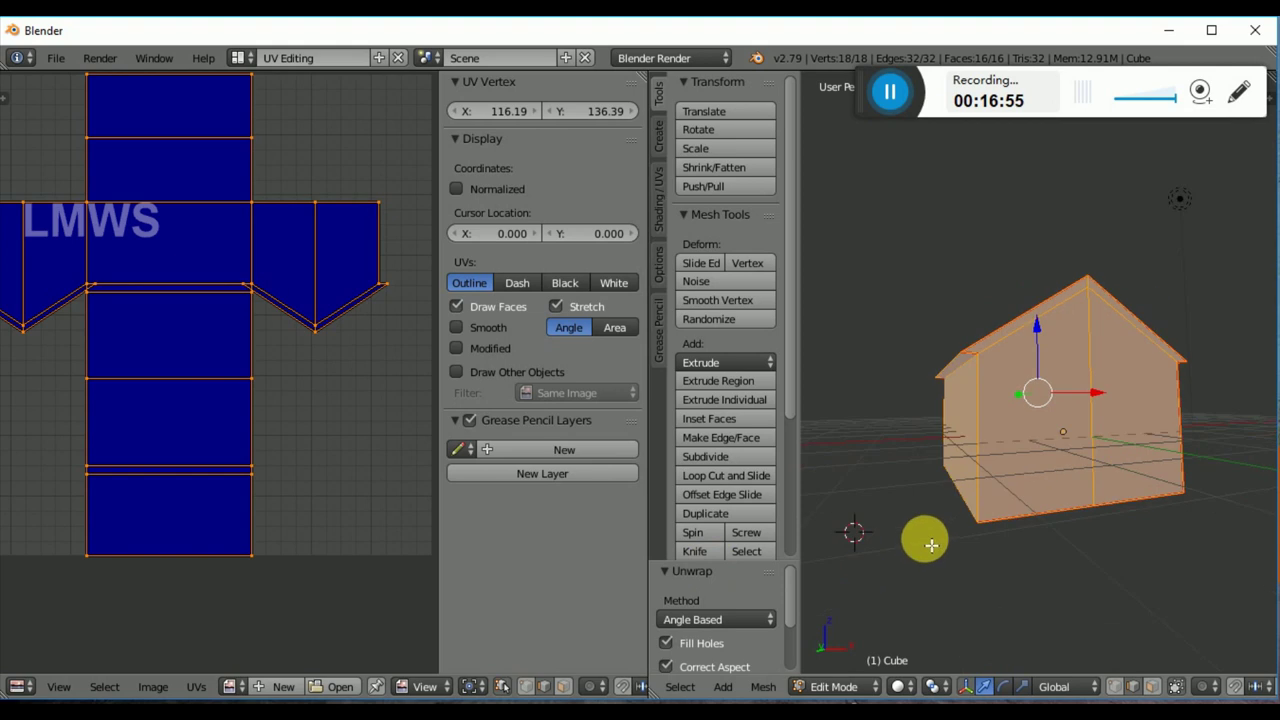
key(a)
middle_drag(1046, 573, 980, 594)
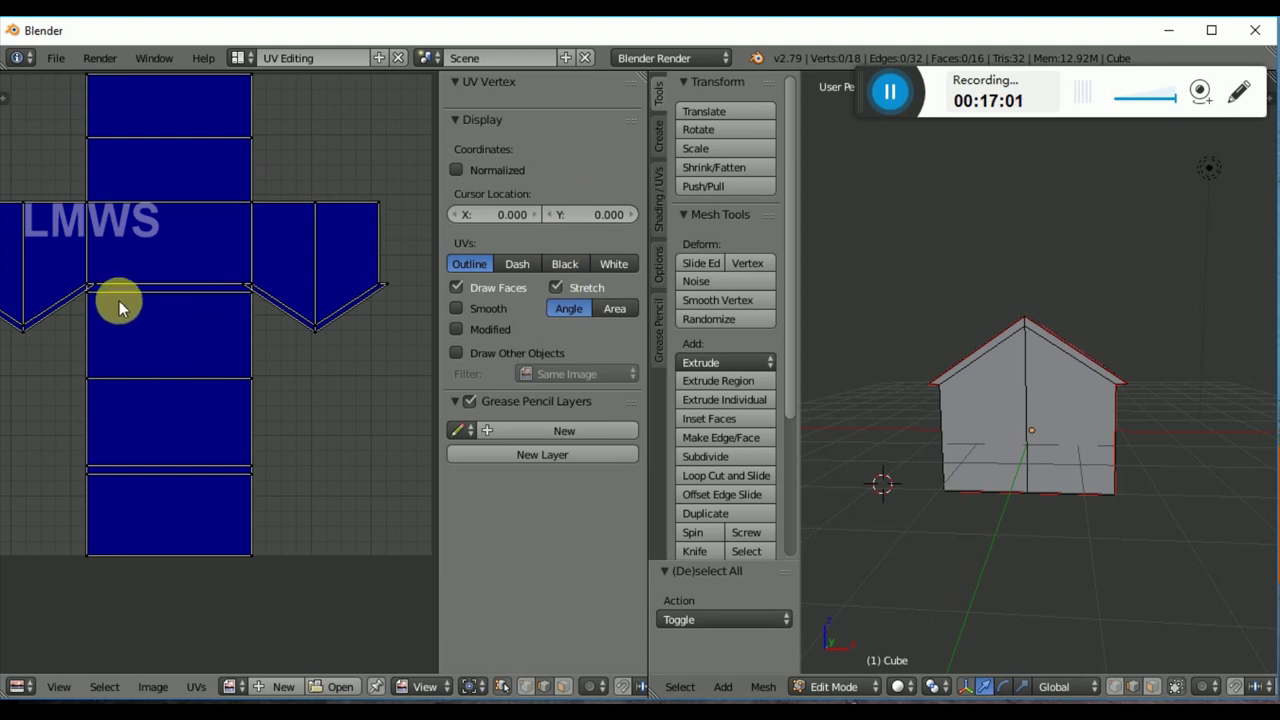
scroll(284, 311, up, 3)
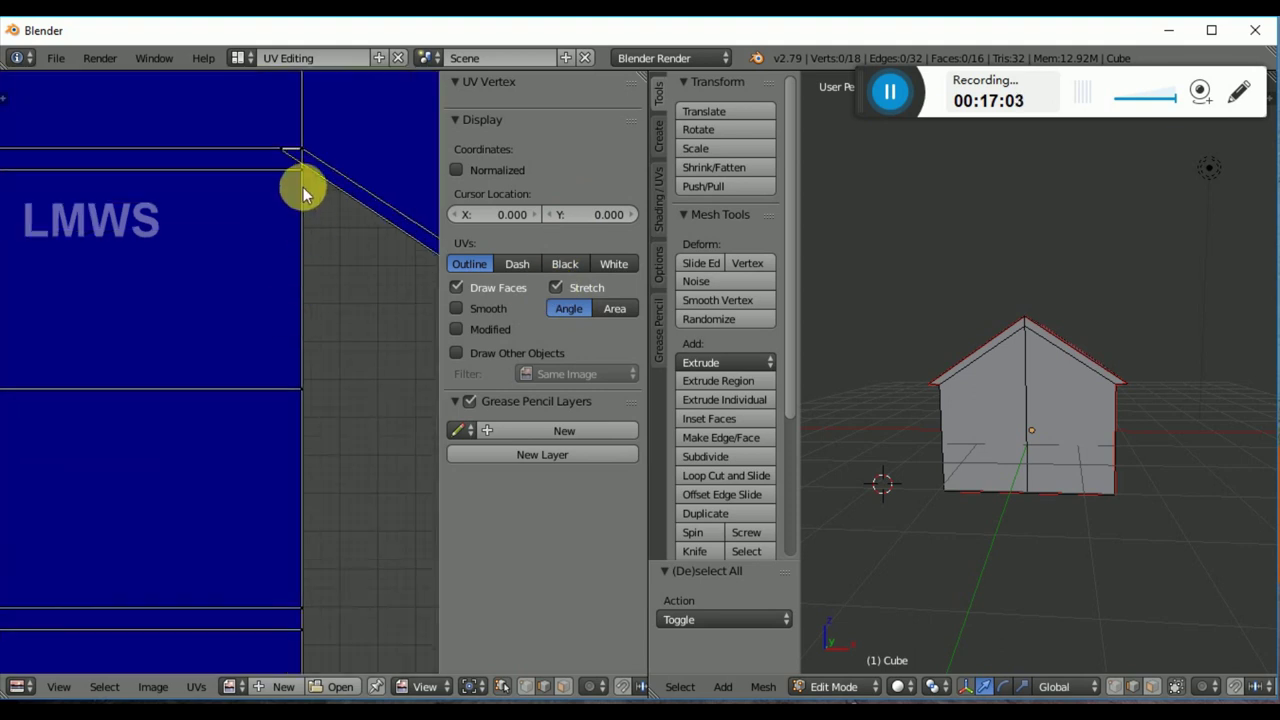
scroll(303, 187, down, 3)
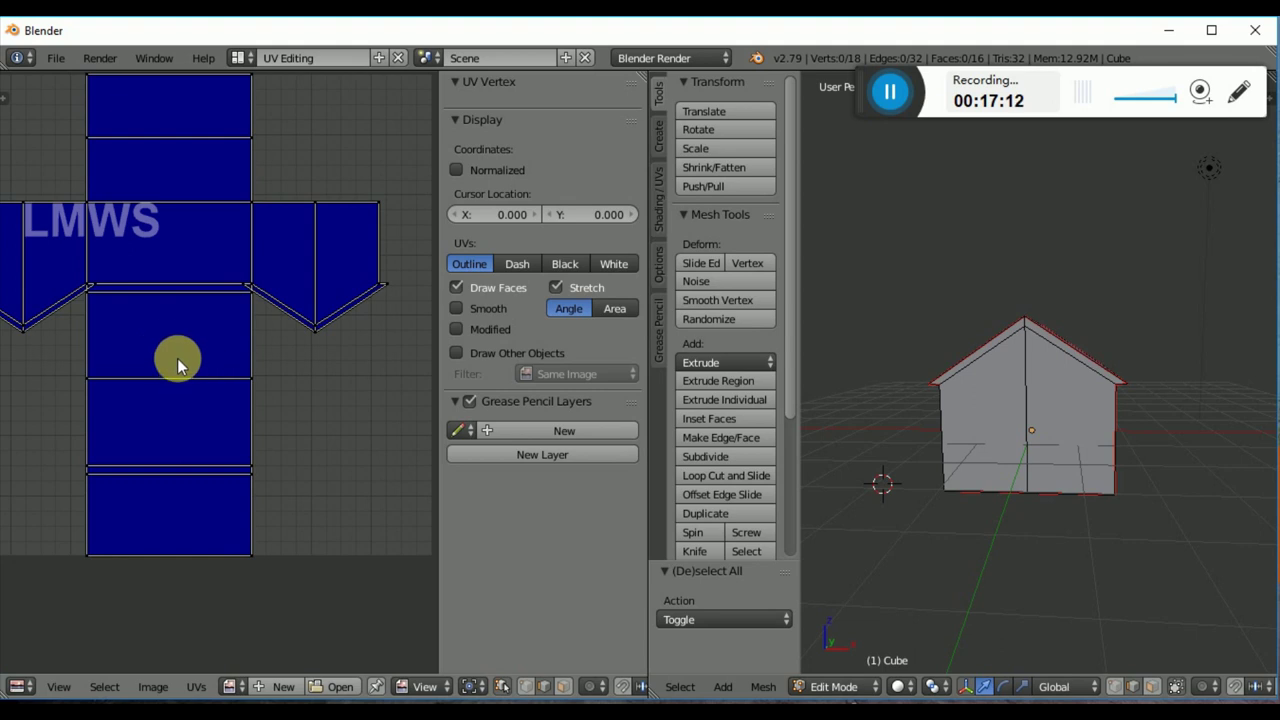
scroll(930, 425, down, 2)
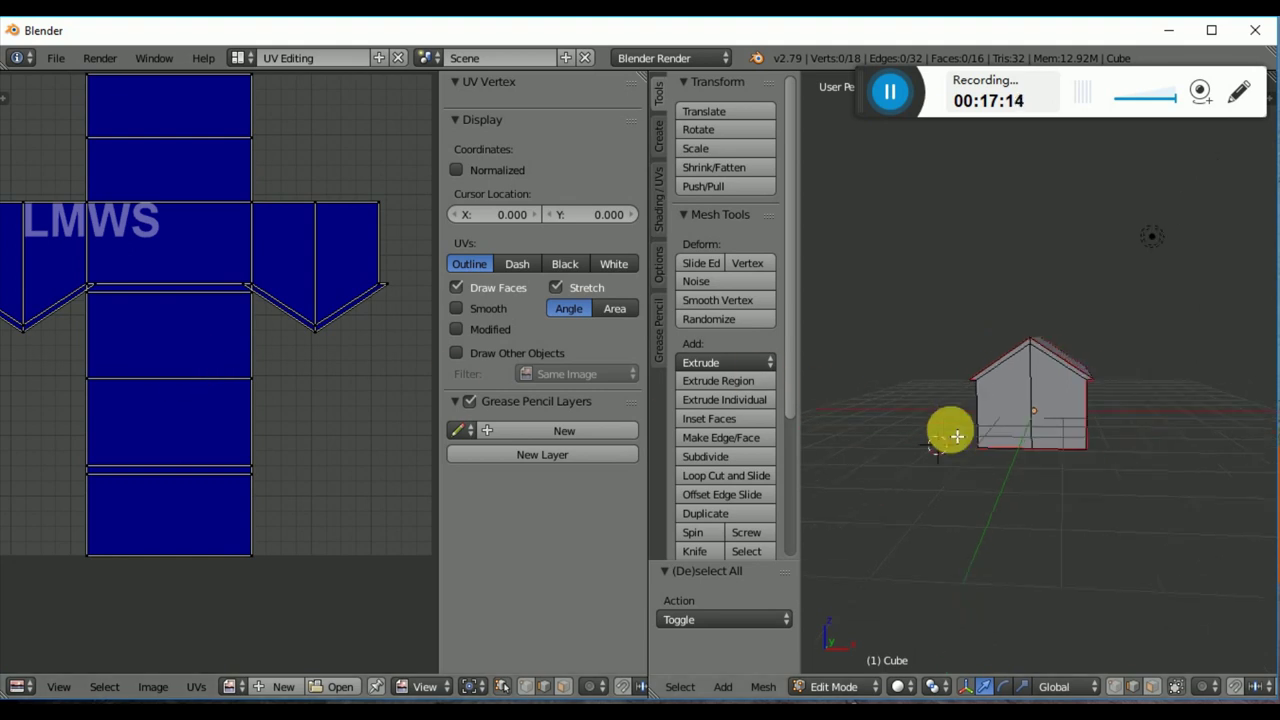
key(a)
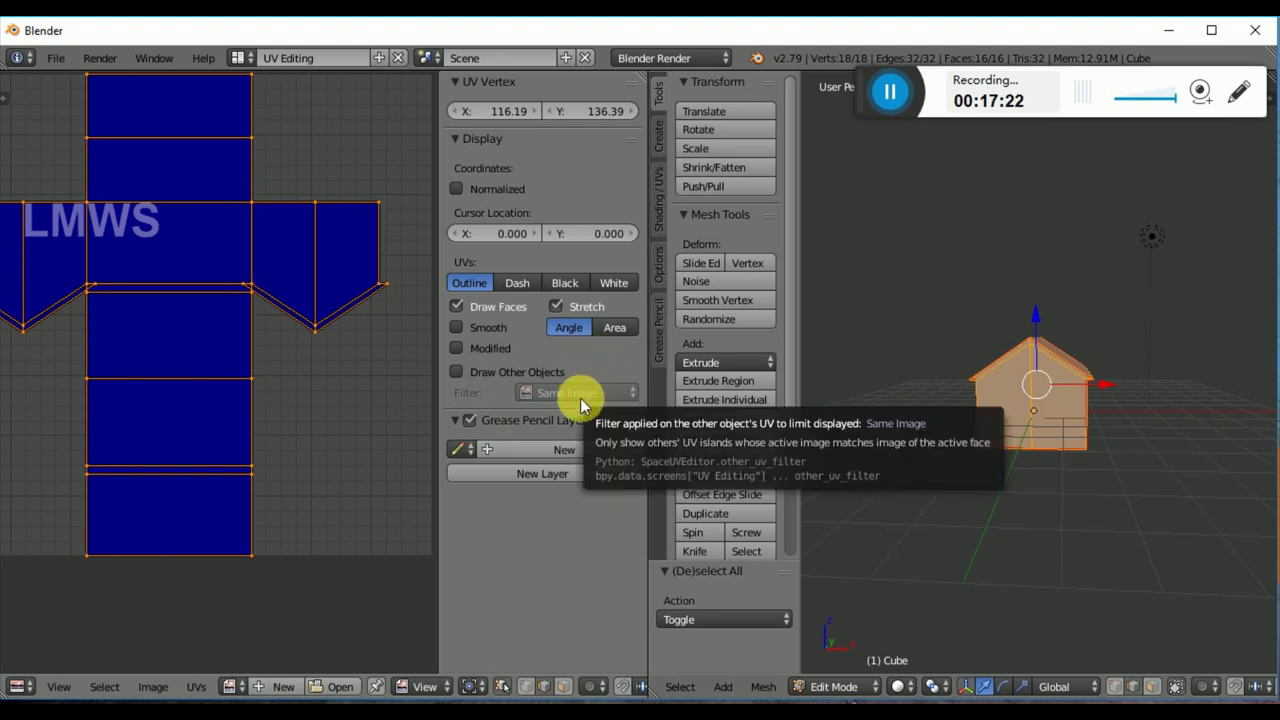
scroll(1194, 551, up, 4)
middle_drag(1194, 551, 986, 443)
key(a)
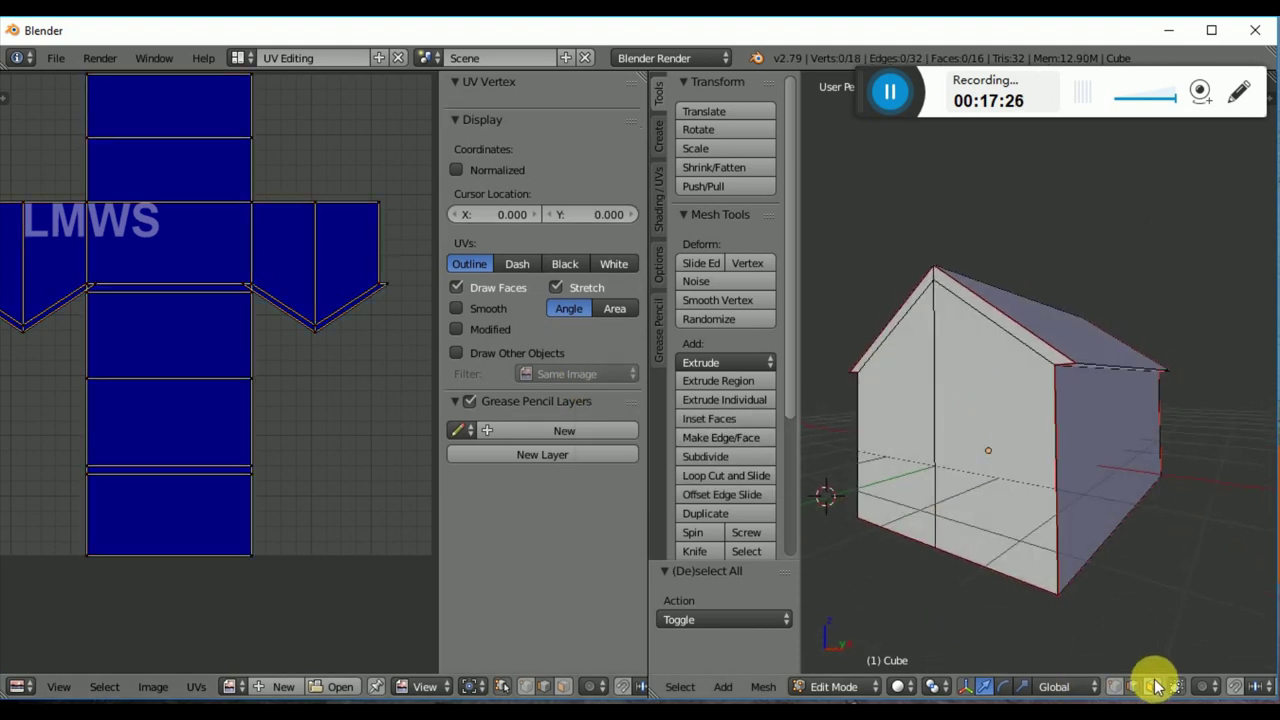
click(997, 428)
middle_drag(877, 437, 1031, 509)
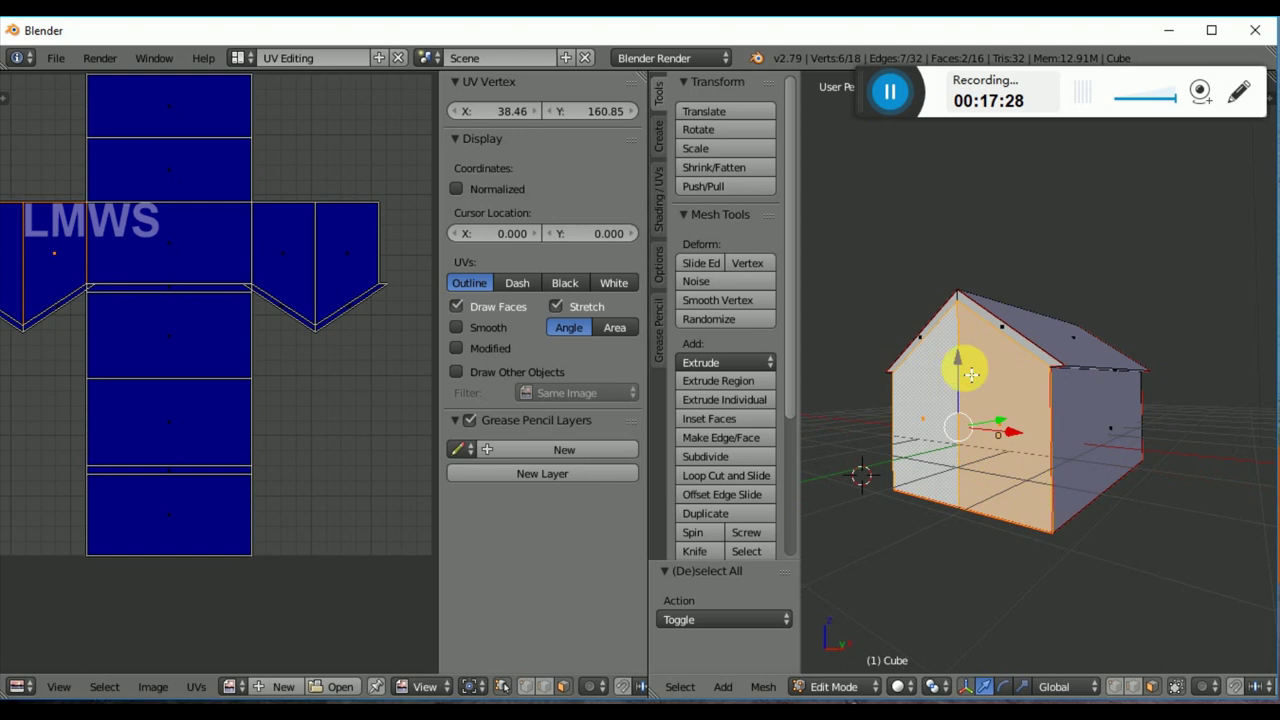
click(1072, 438)
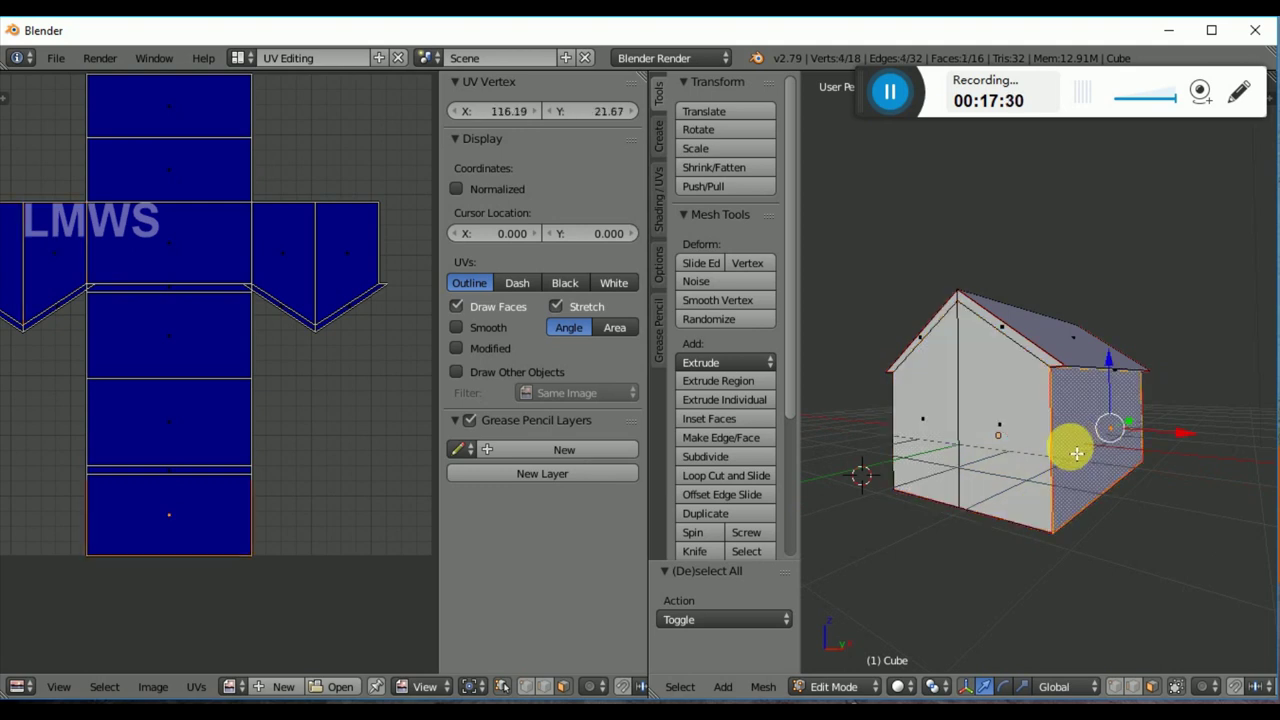
click(918, 410)
click(1097, 434)
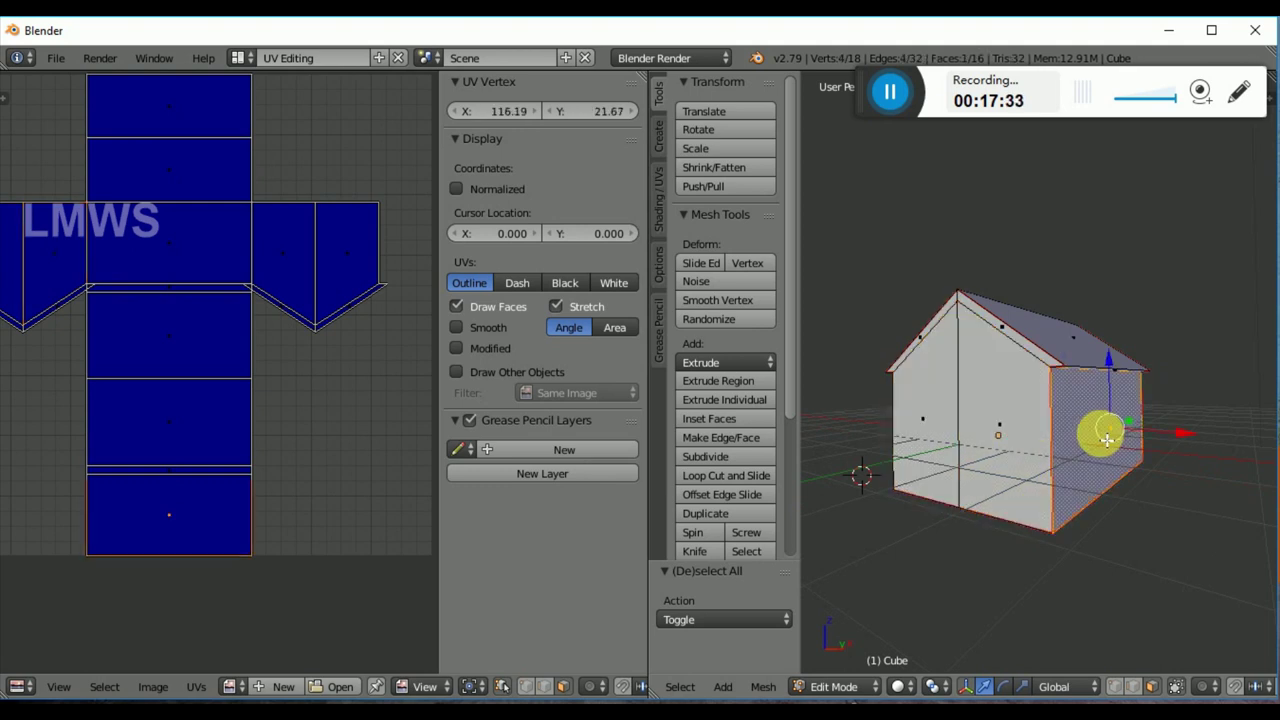
click(958, 435)
click(945, 415)
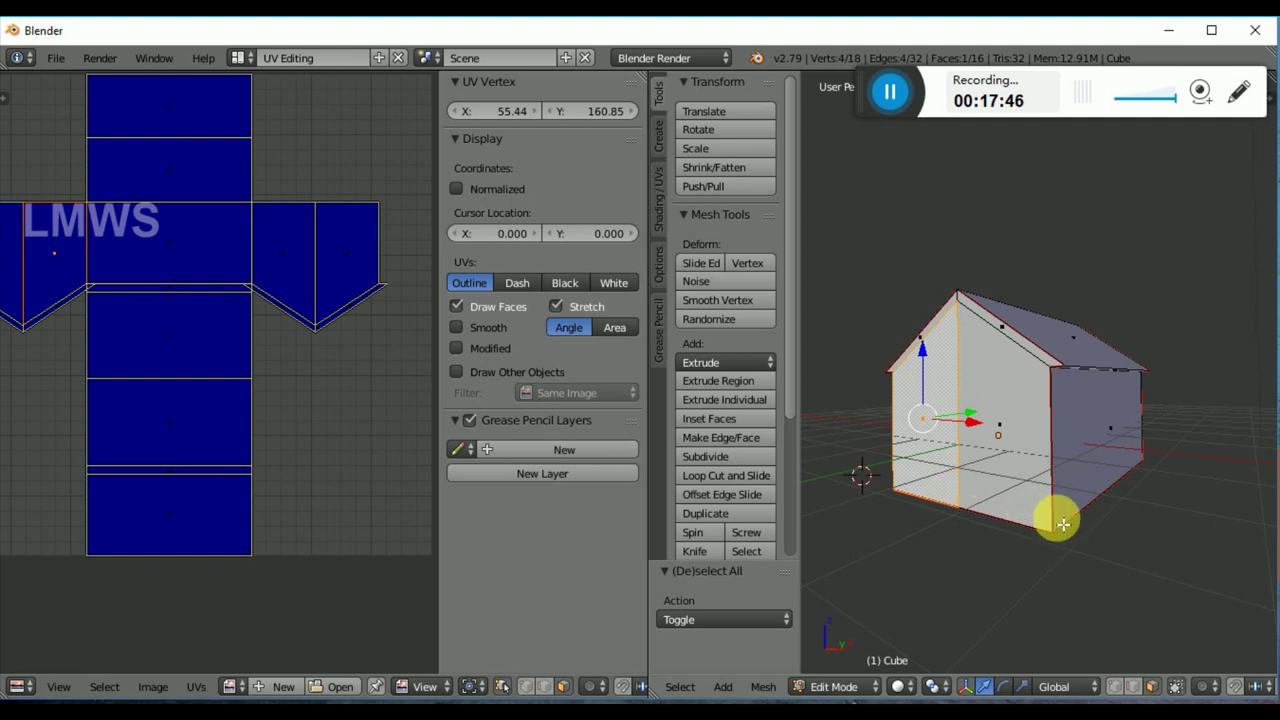
shift+right_click(975, 415)
shift+right_click(943, 408)
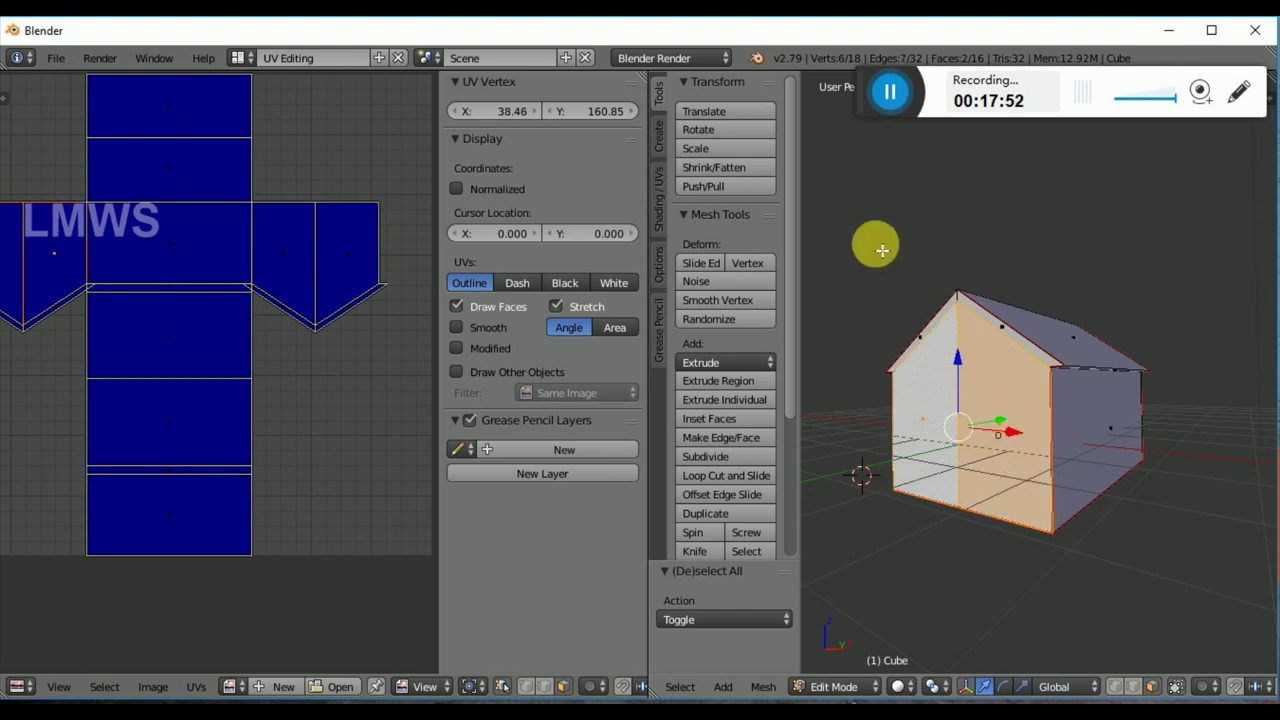
right_click(1108, 447)
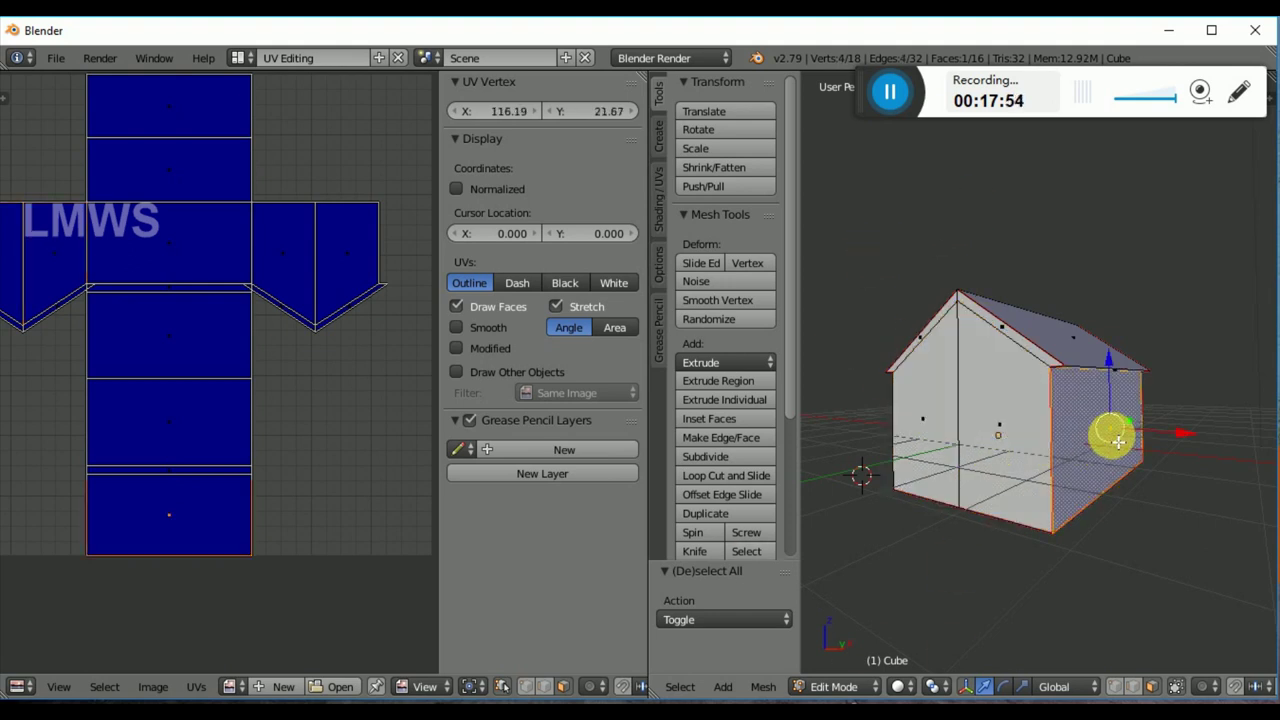
middle_drag(1108, 423, 1086, 362)
right_click(1086, 362)
middle_drag(1086, 486, 997, 272)
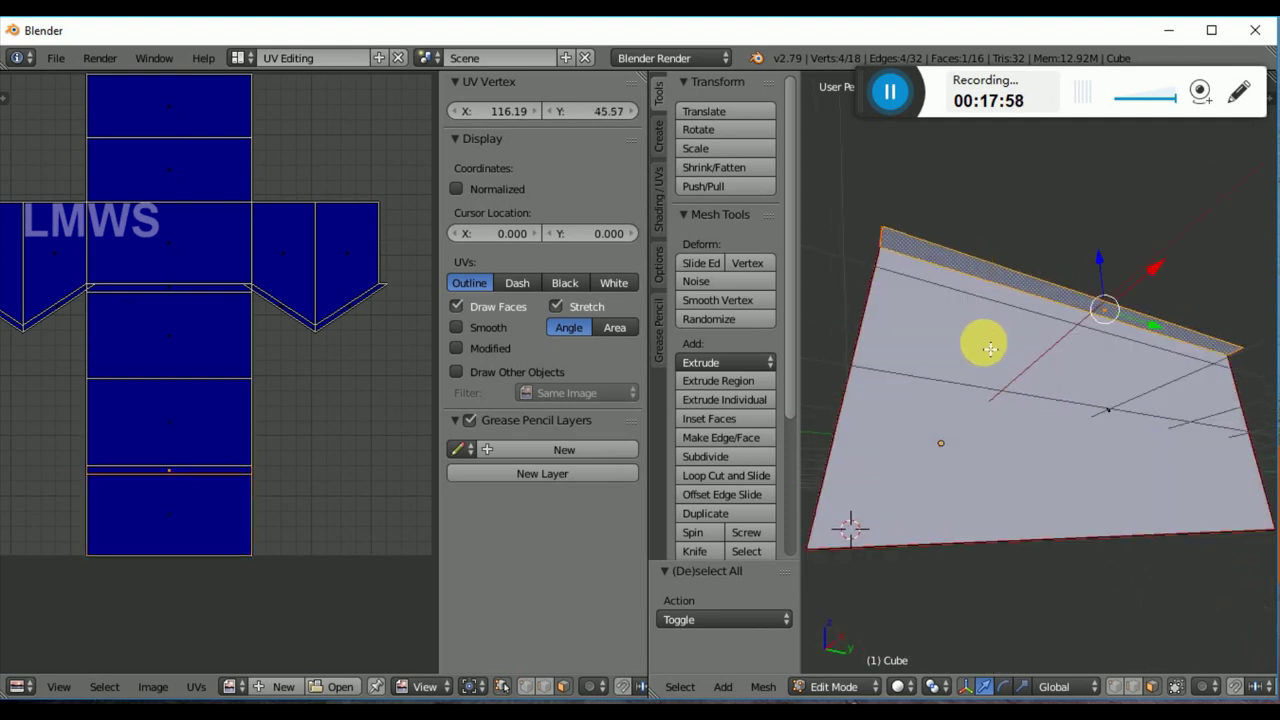
middle_drag(991, 391, 1031, 497)
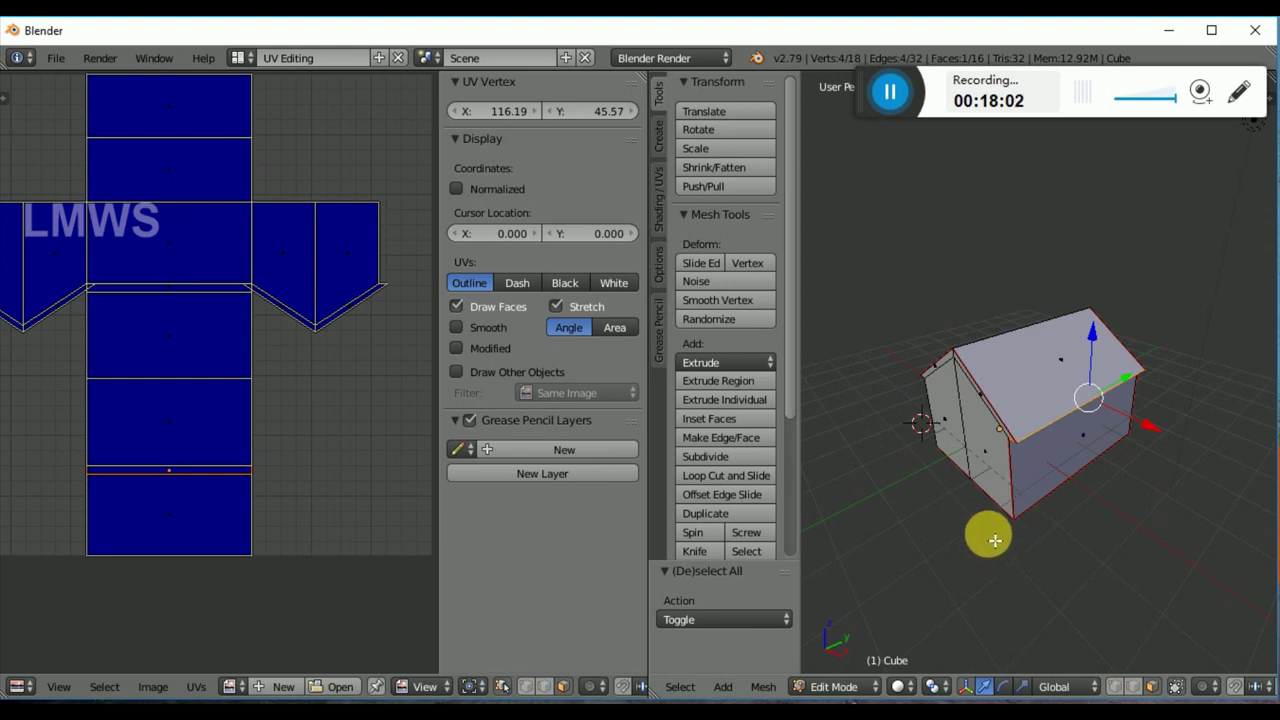
middle_drag(1017, 517, 937, 391)
middle_drag(943, 449, 977, 503)
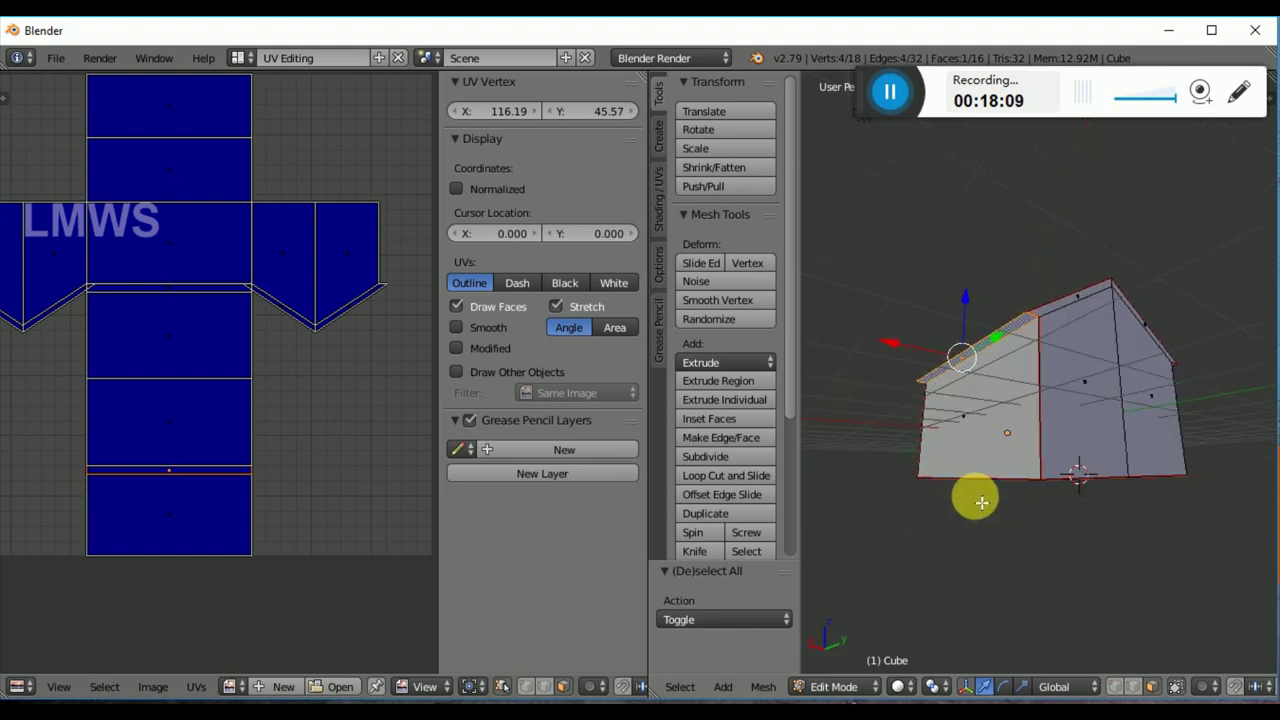
middle_drag(994, 434, 1057, 446)
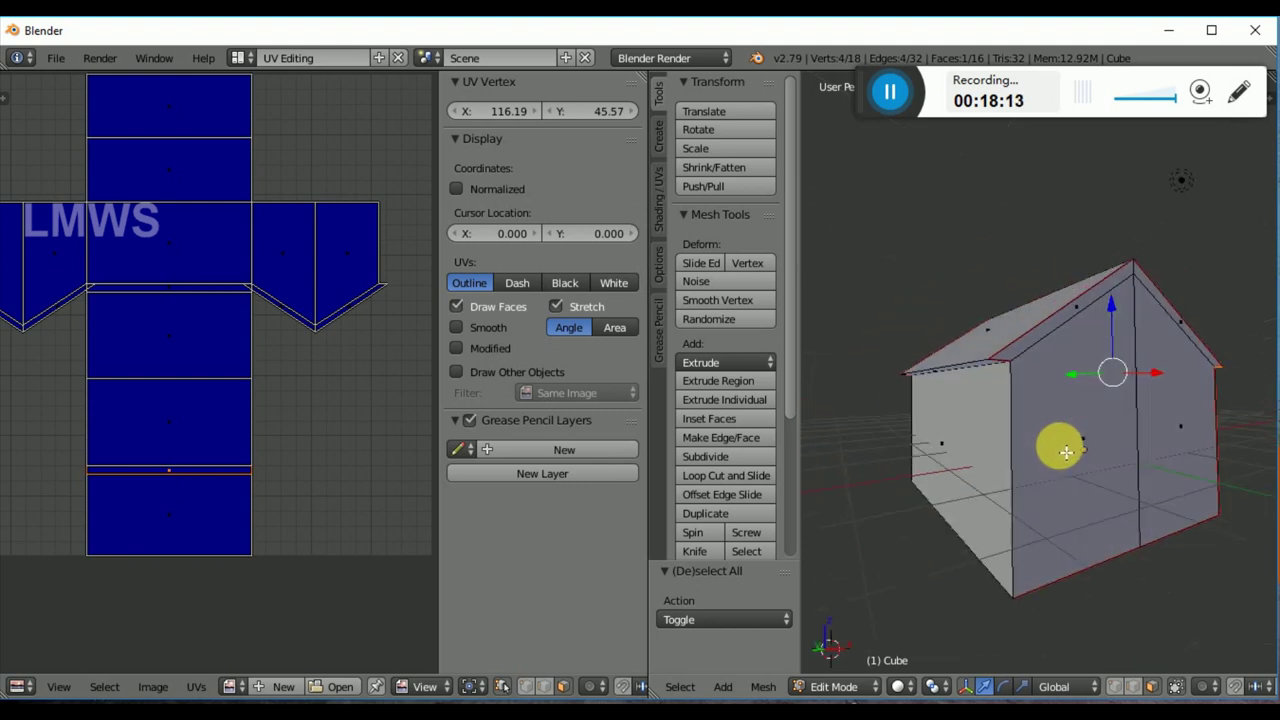
Step: Mark the house's front vertical corner edge as a seam, cancelling an accidental move
key(a)
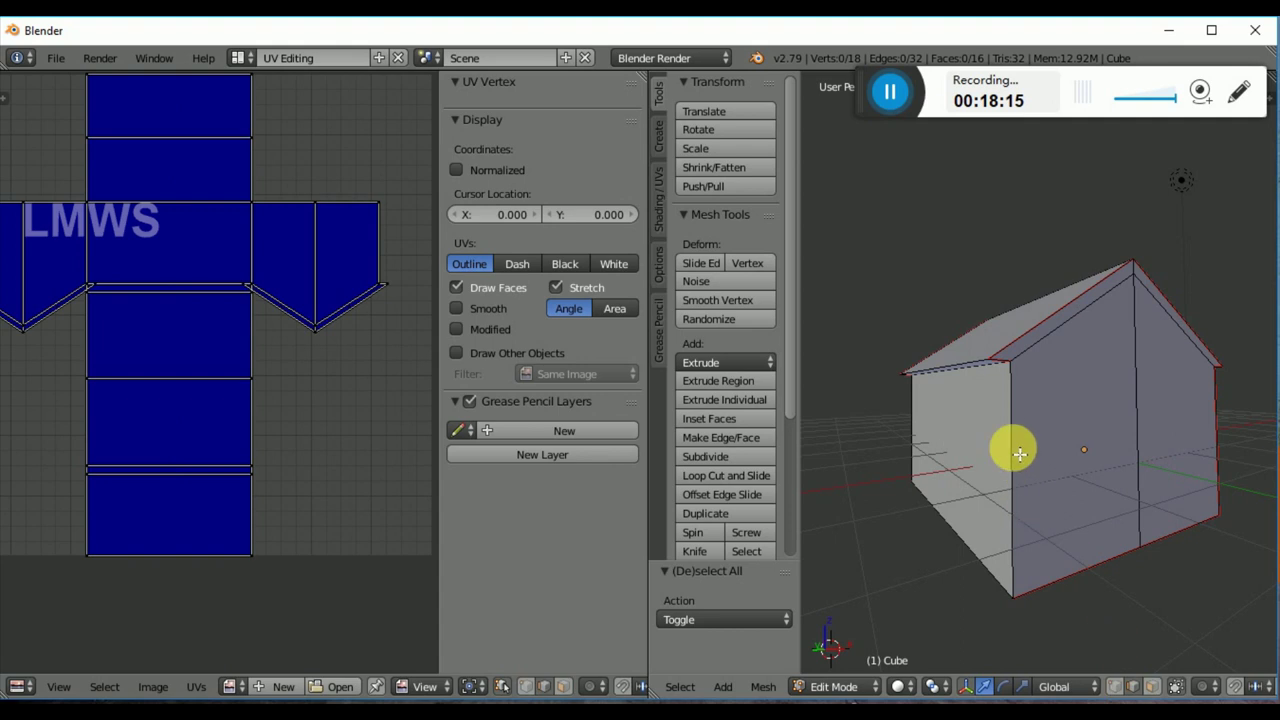
right_click(1011, 446)
key(g)
right_click(1080, 428)
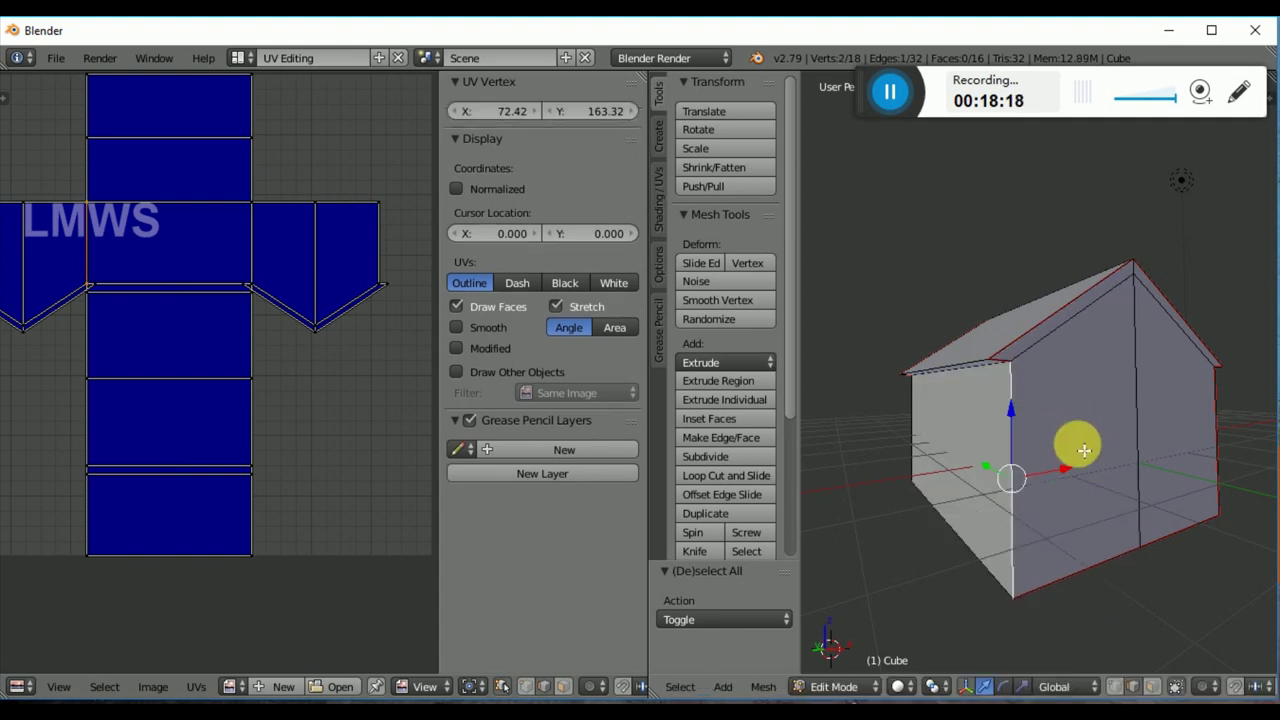
key(ctrl+e)
click(1040, 346)
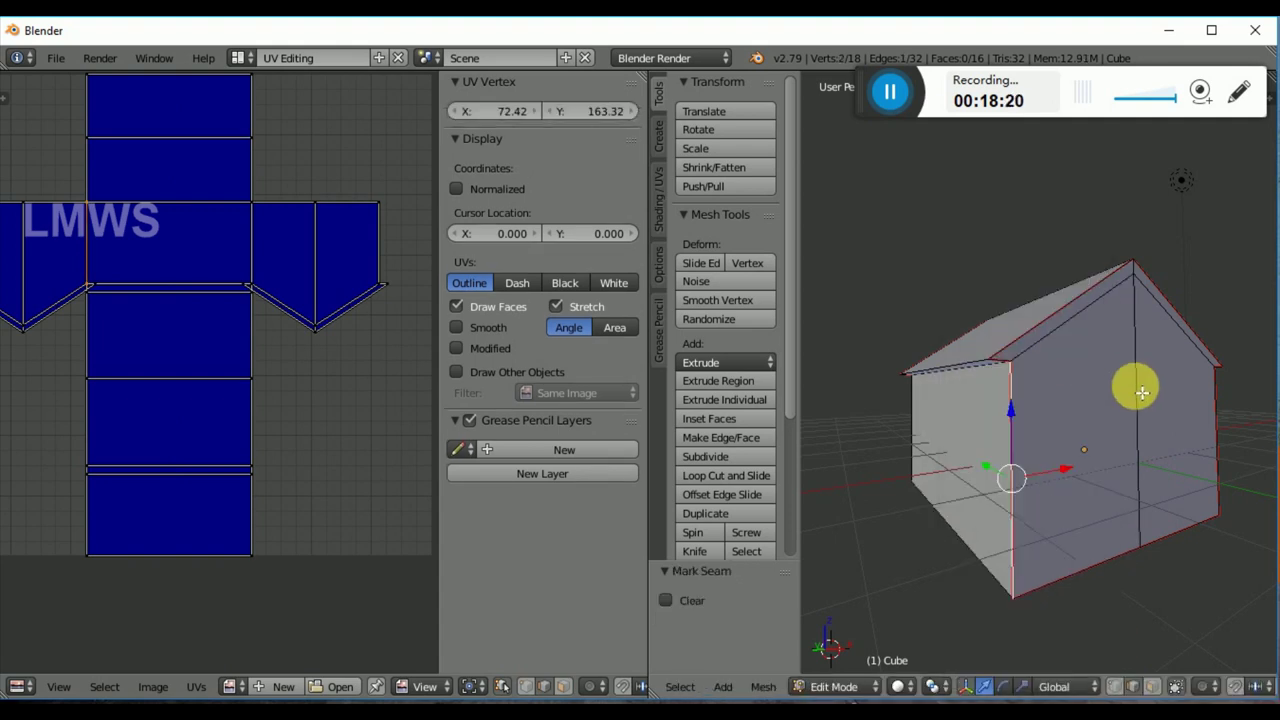
Step: Unwrap the whole house again, splitting one gable into its own house-shaped UV island
key(a)
key(u)
click(1124, 390)
scroll(291, 423, down, 2)
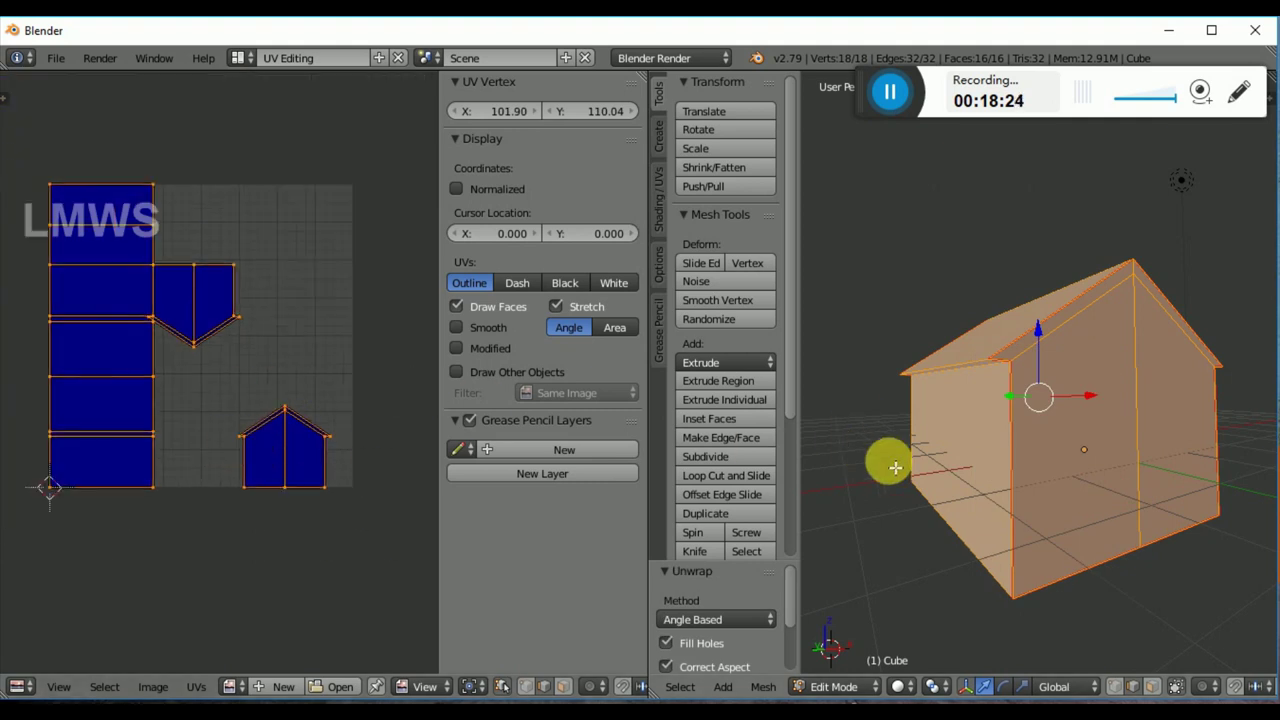
scroll(909, 466, down, 2)
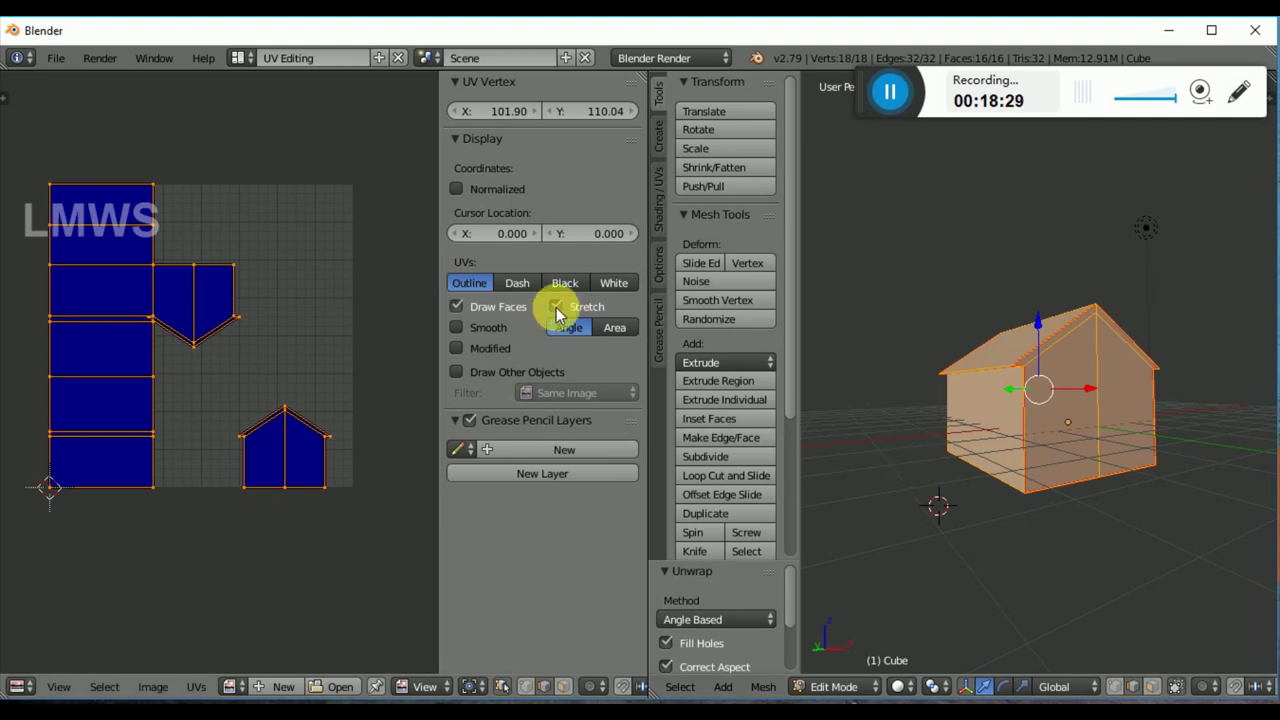
scroll(63, 503, up, 2)
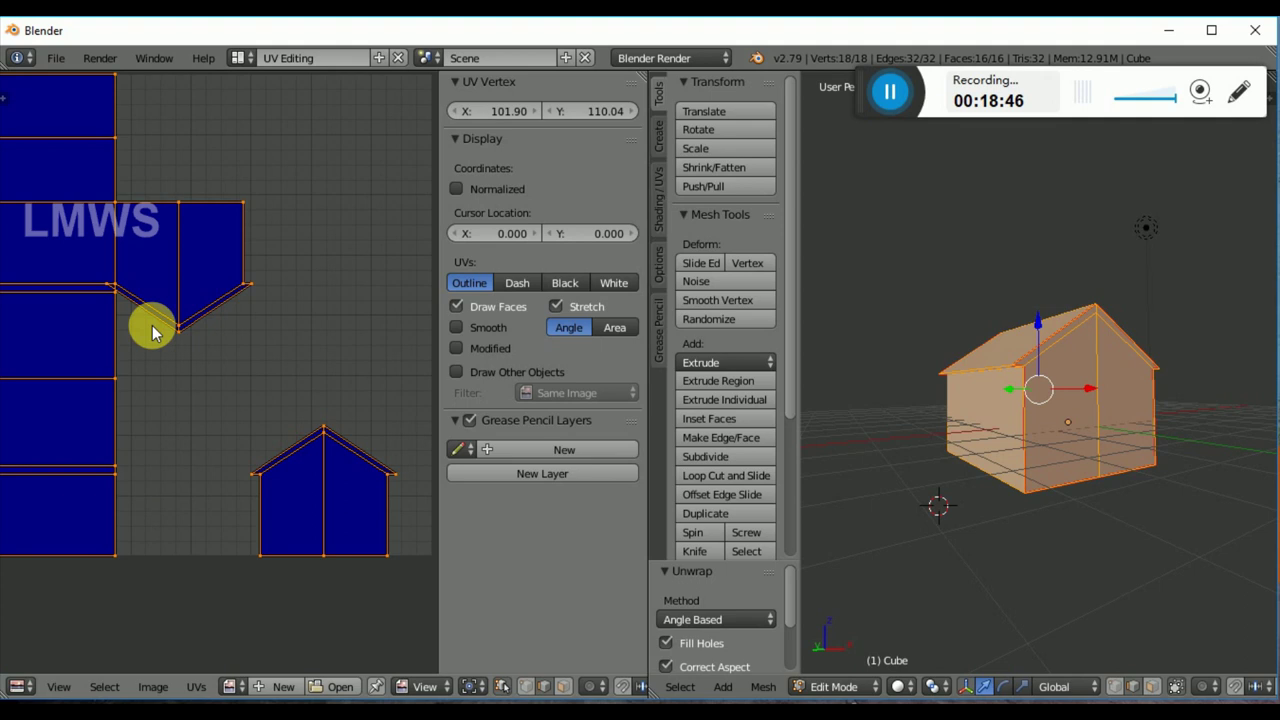
scroll(829, 457, up, 3)
scroll(1006, 514, down, 4)
middle_drag(1029, 521, 987, 565)
key(KP_1)
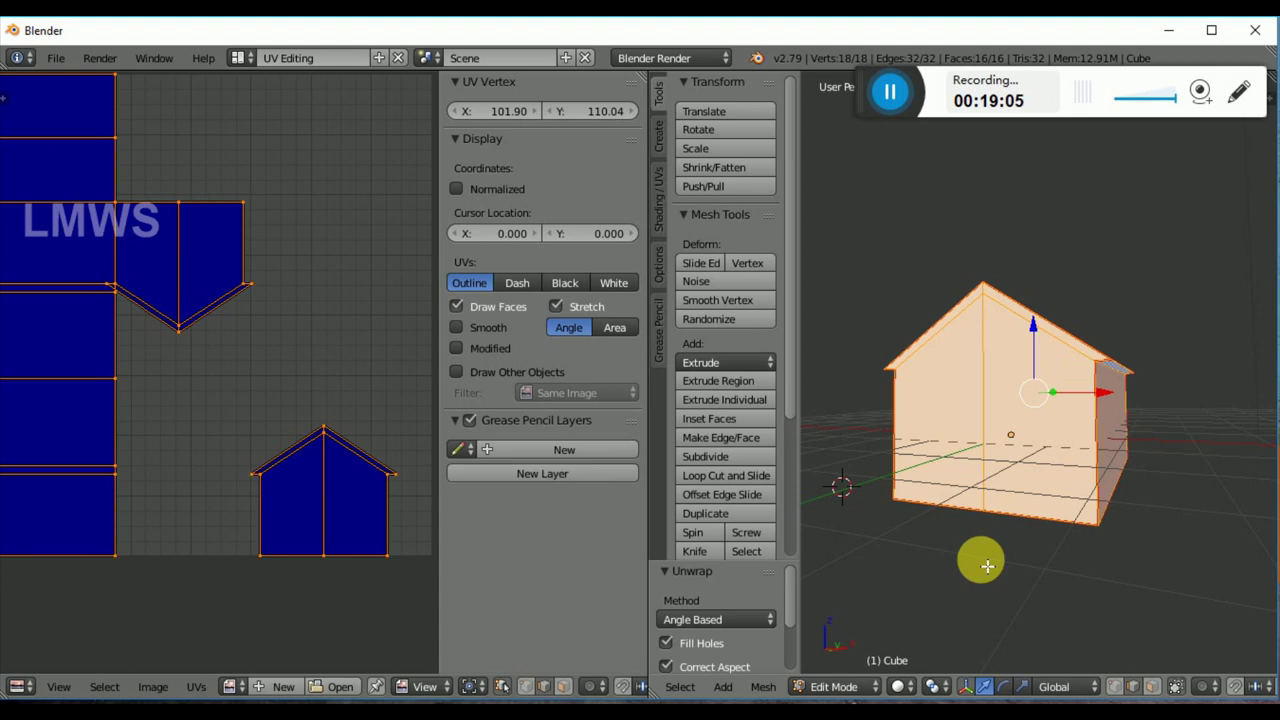
scroll(1100, 540, up, 2)
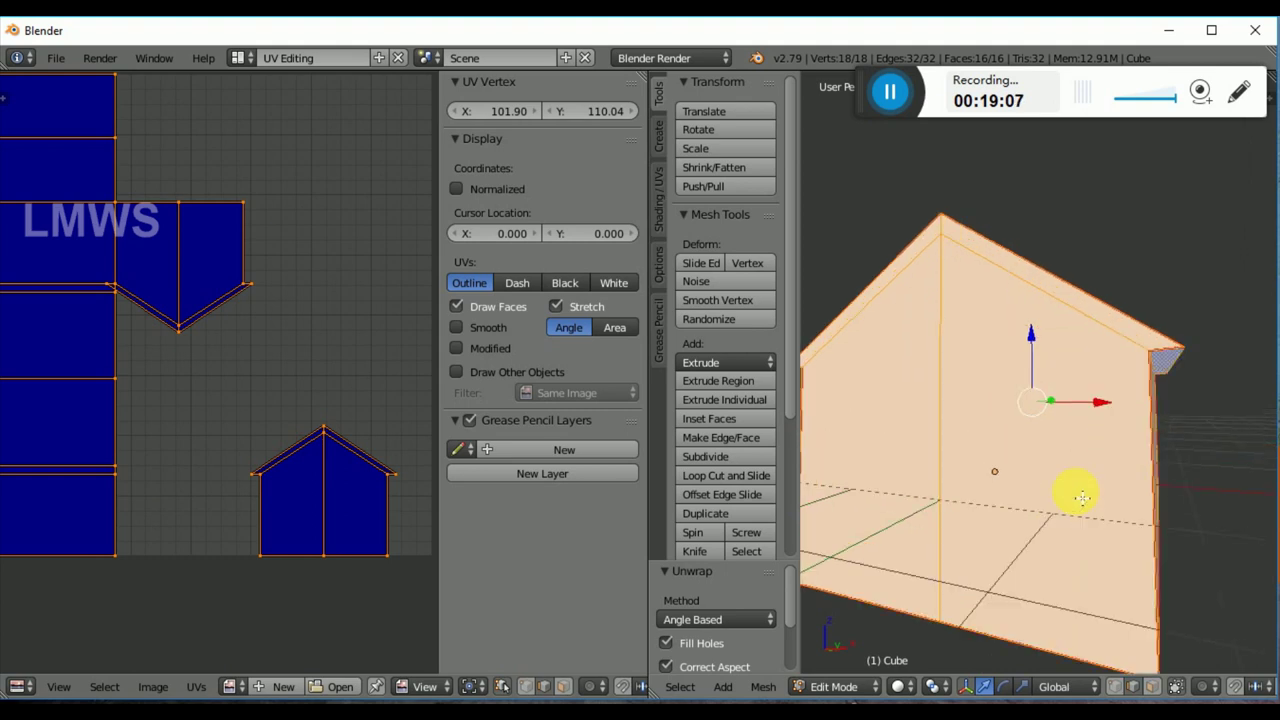
middle_drag(1137, 380, 1100, 449)
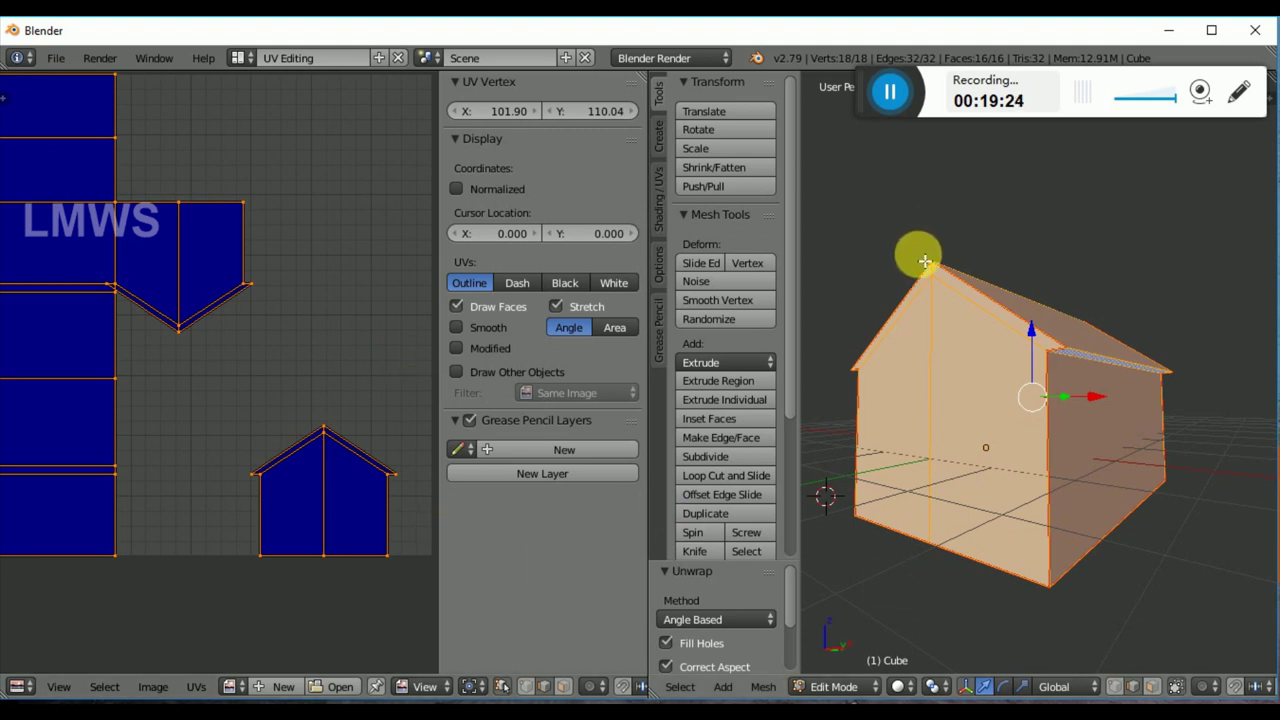
scroll(907, 458, down, 2)
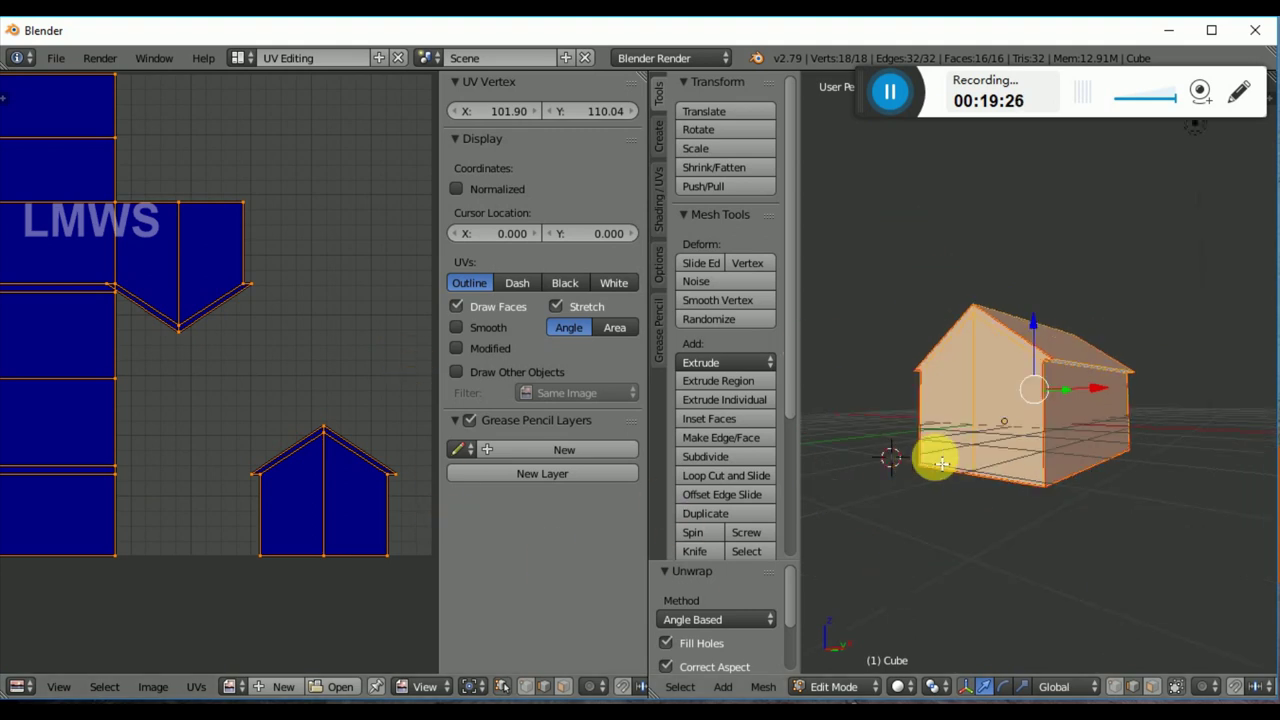
scroll(1000, 475, up, 4)
scroll(1030, 420, down, 1)
middle_drag(977, 481, 1094, 523)
mouse_move(1033, 474)
middle_down()
mouse_move(1034, 486)
mouse_move(1011, 449)
mouse_move(1029, 461)
middle_up()
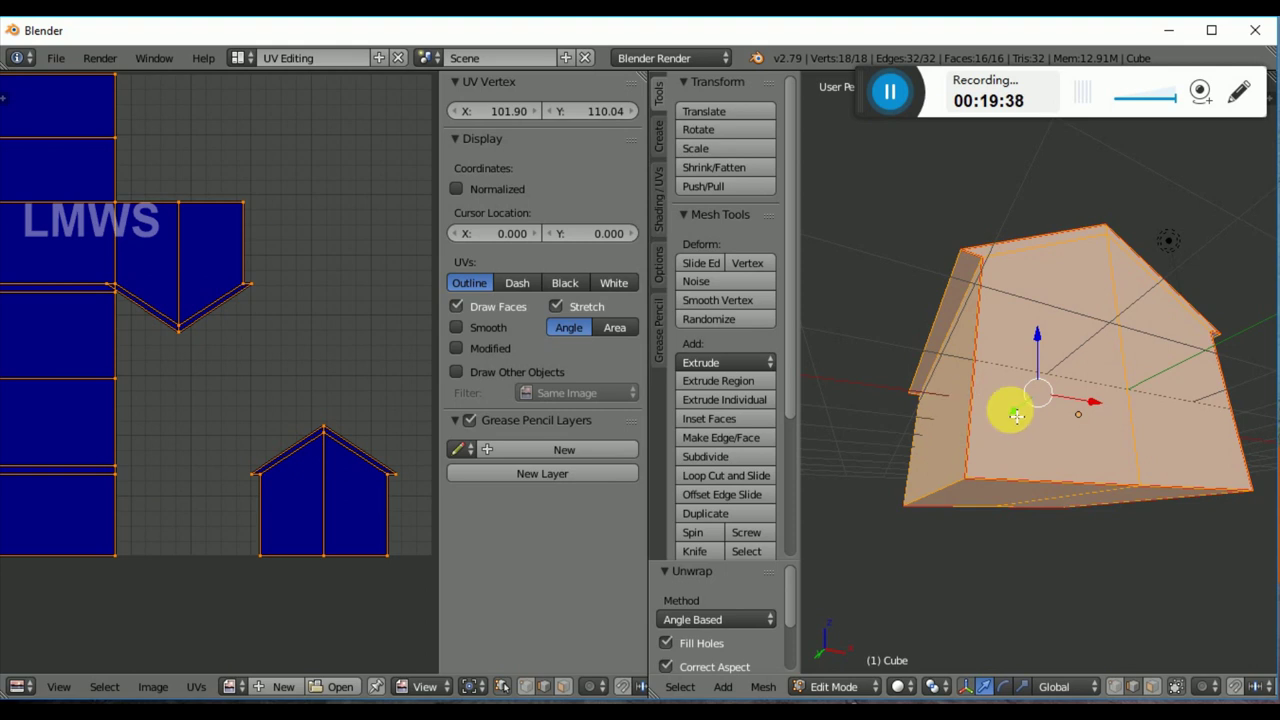
key(KP_1)
middle_drag(1114, 463, 1015, 373)
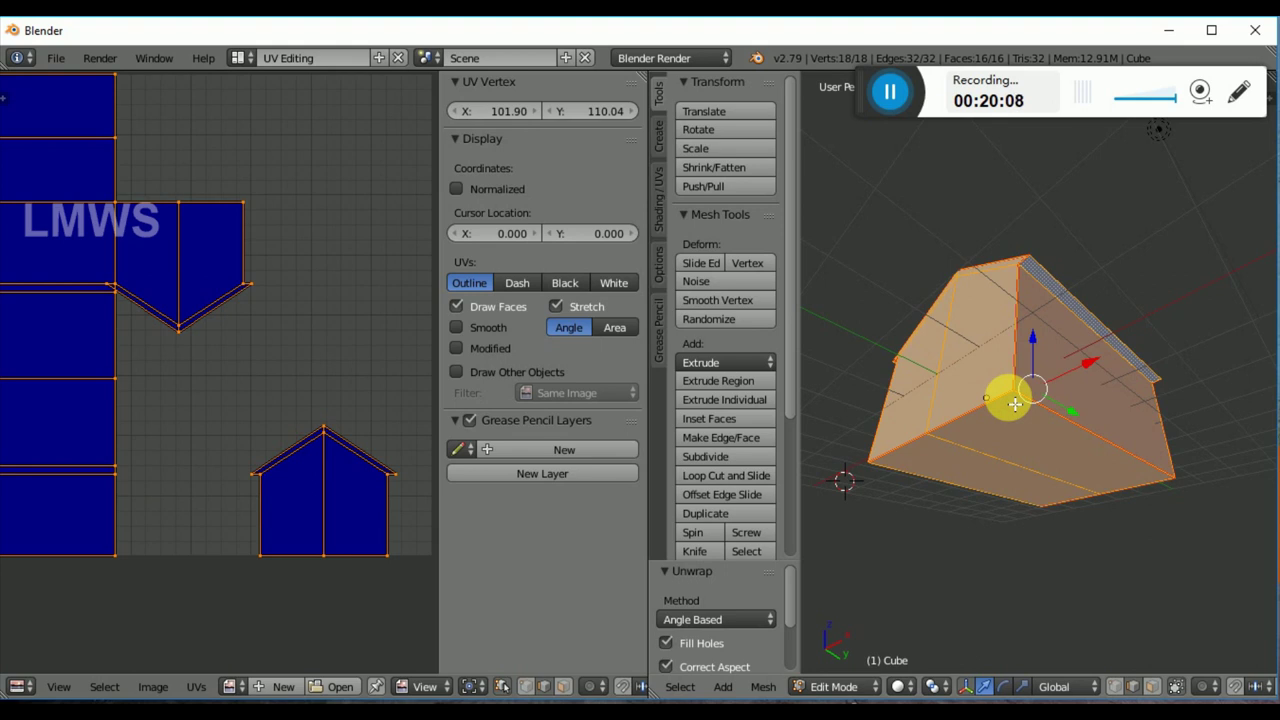
middle_drag(1091, 309, 860, 443)
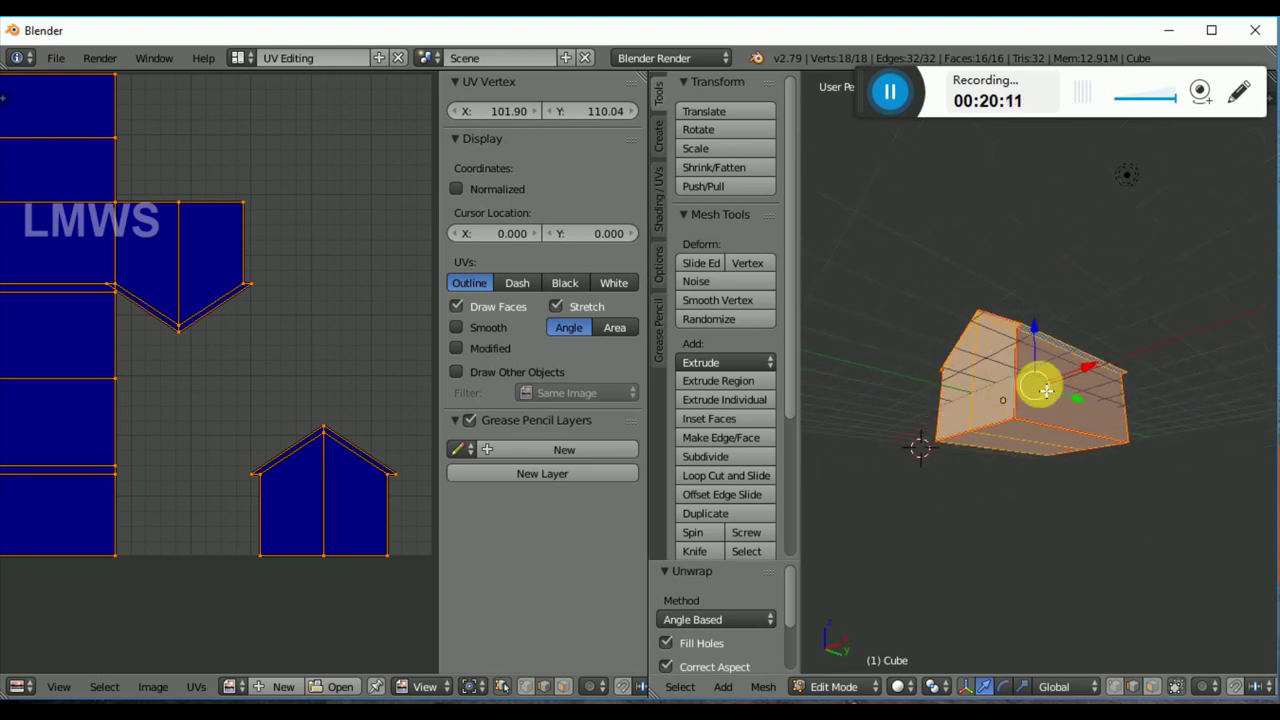
middle_drag(1037, 383, 1051, 360)
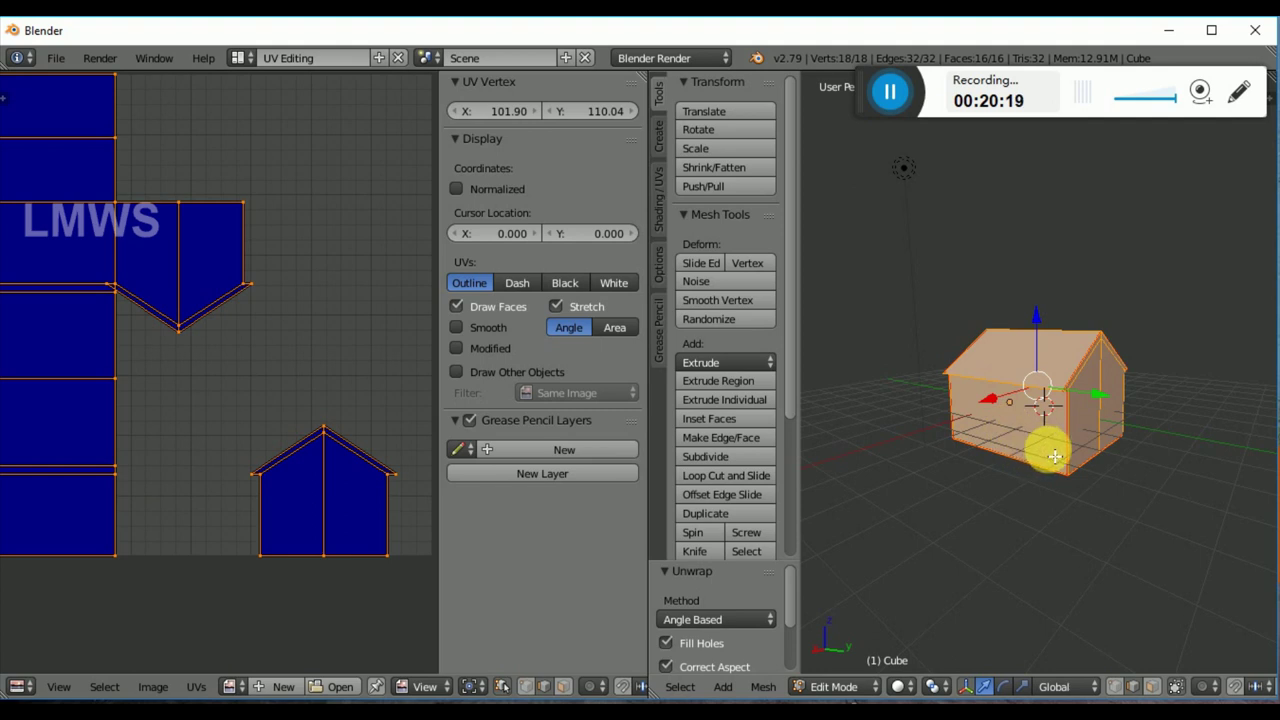
scroll(1042, 460, up, 2)
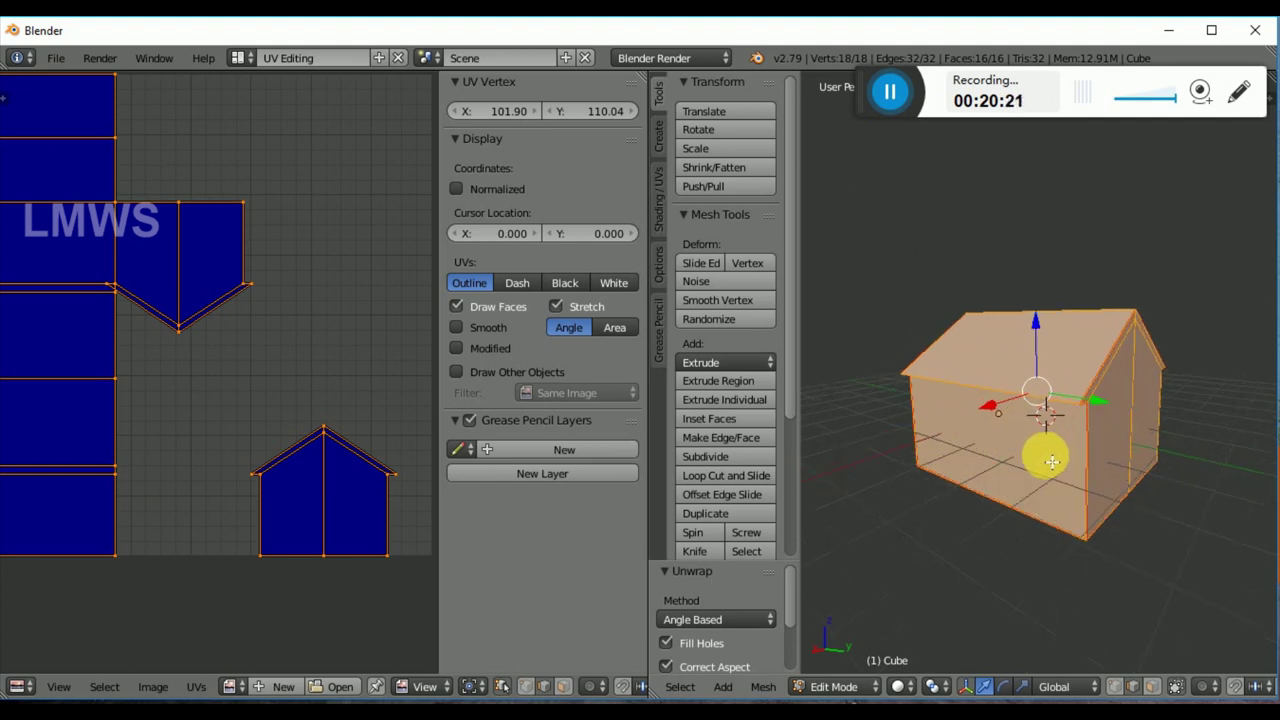